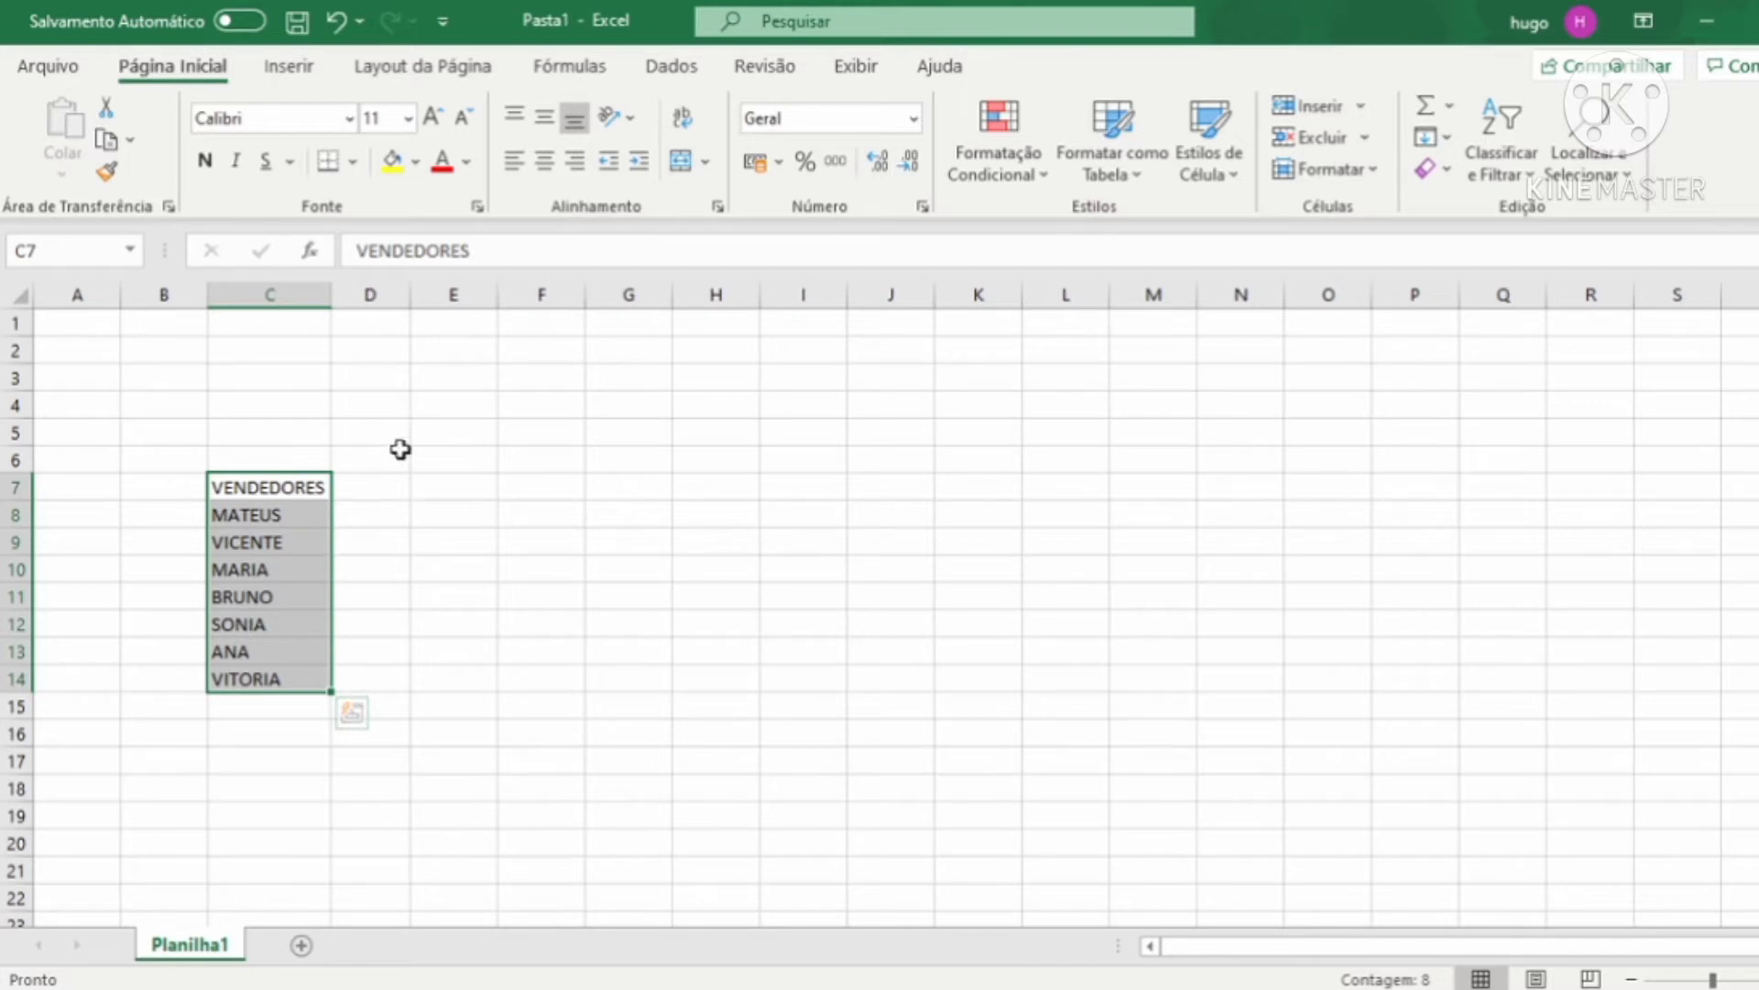
Add the column heading SEXO in cell D7, next to VENDEDORES.
{"action": "left_click", "coordinate": [629, 432]}
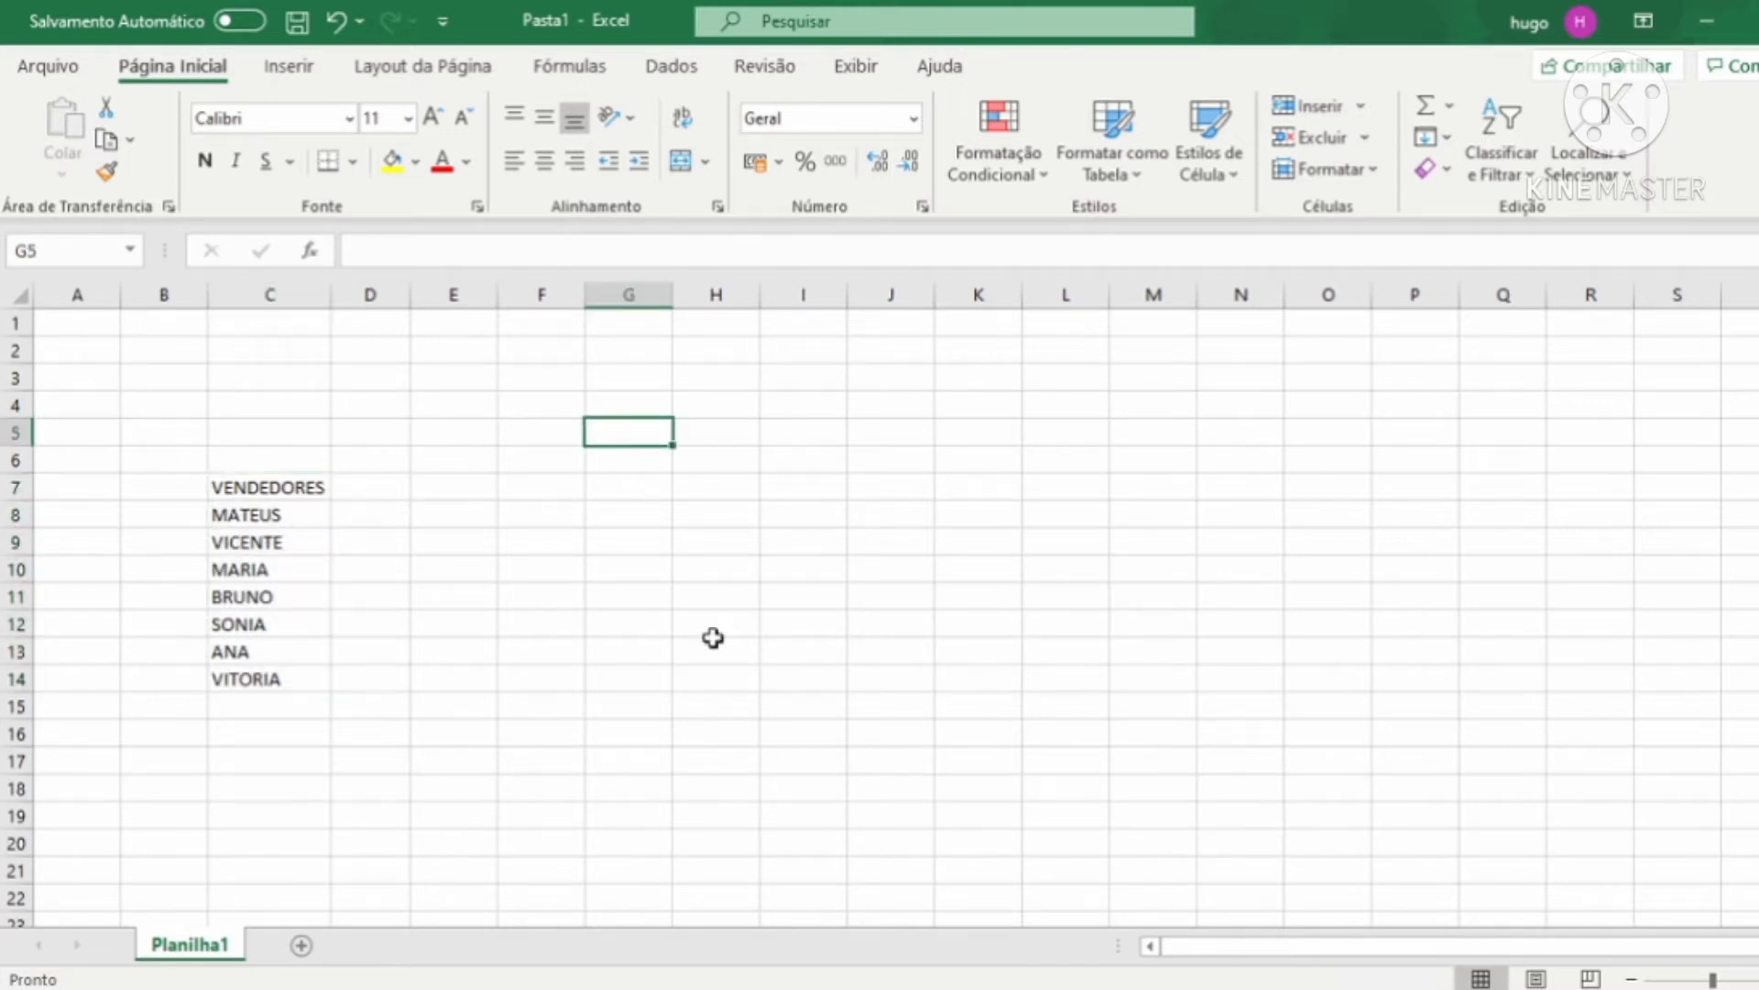
{"action": "left_click", "coordinate": [377, 488]}
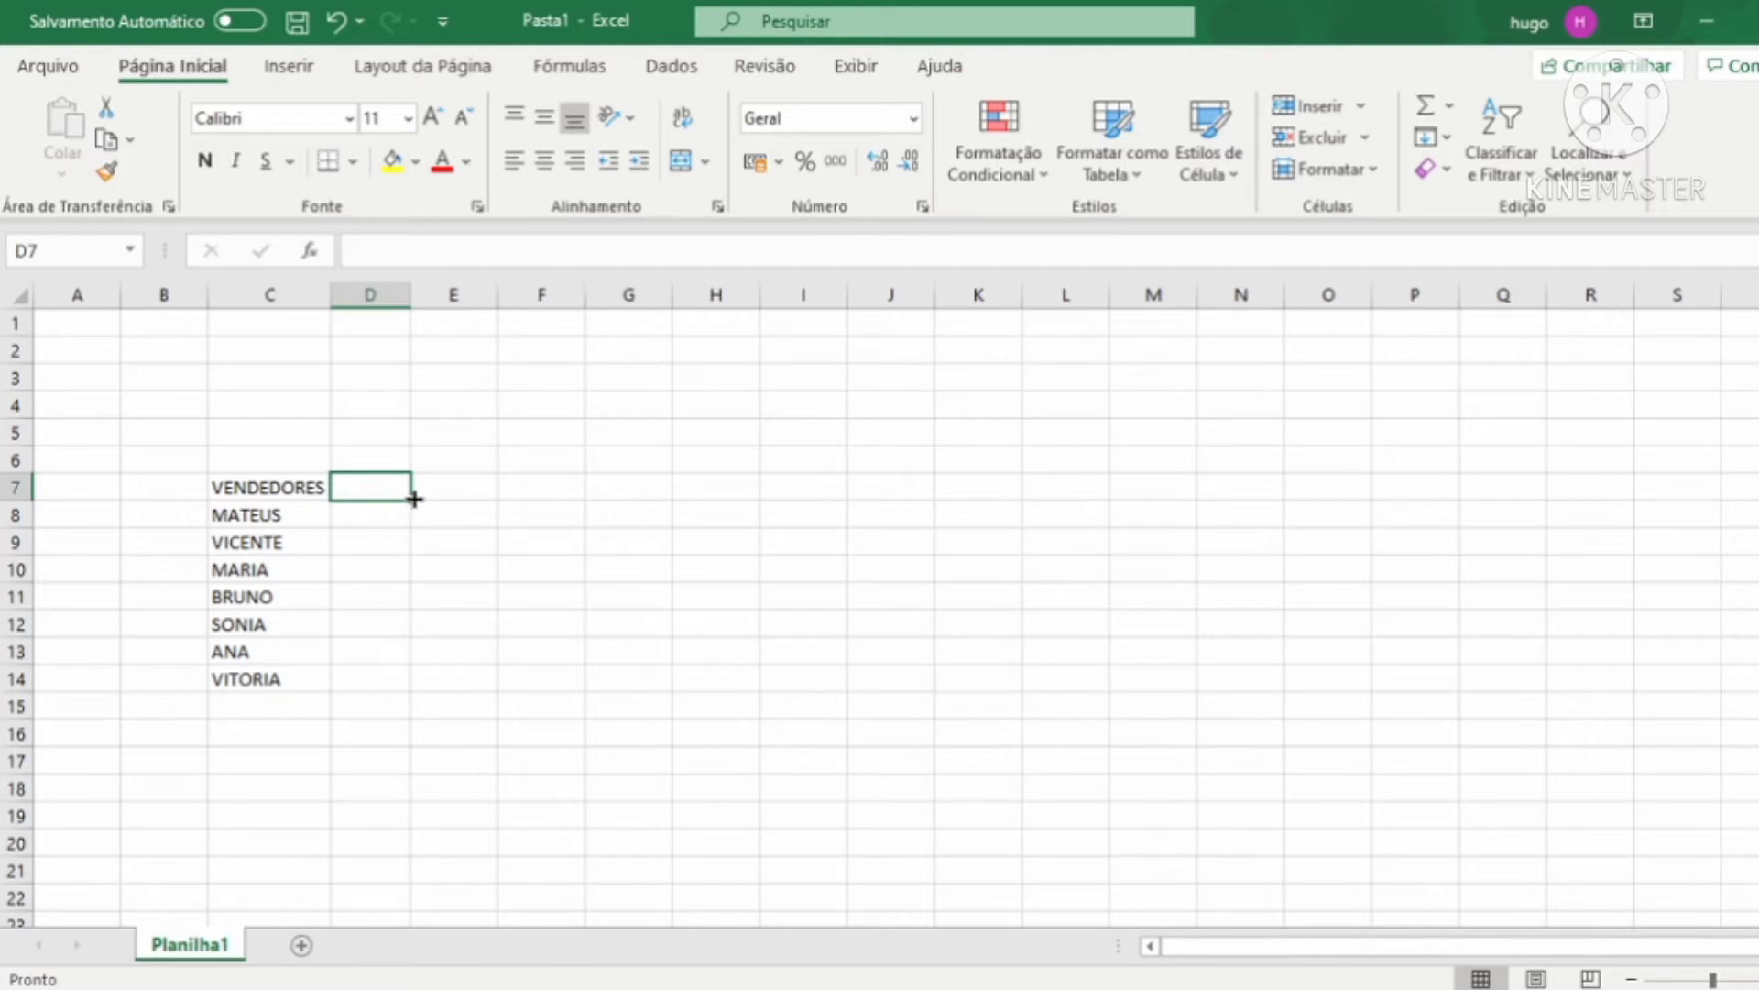
{"action": "type", "text": "SEXO"}
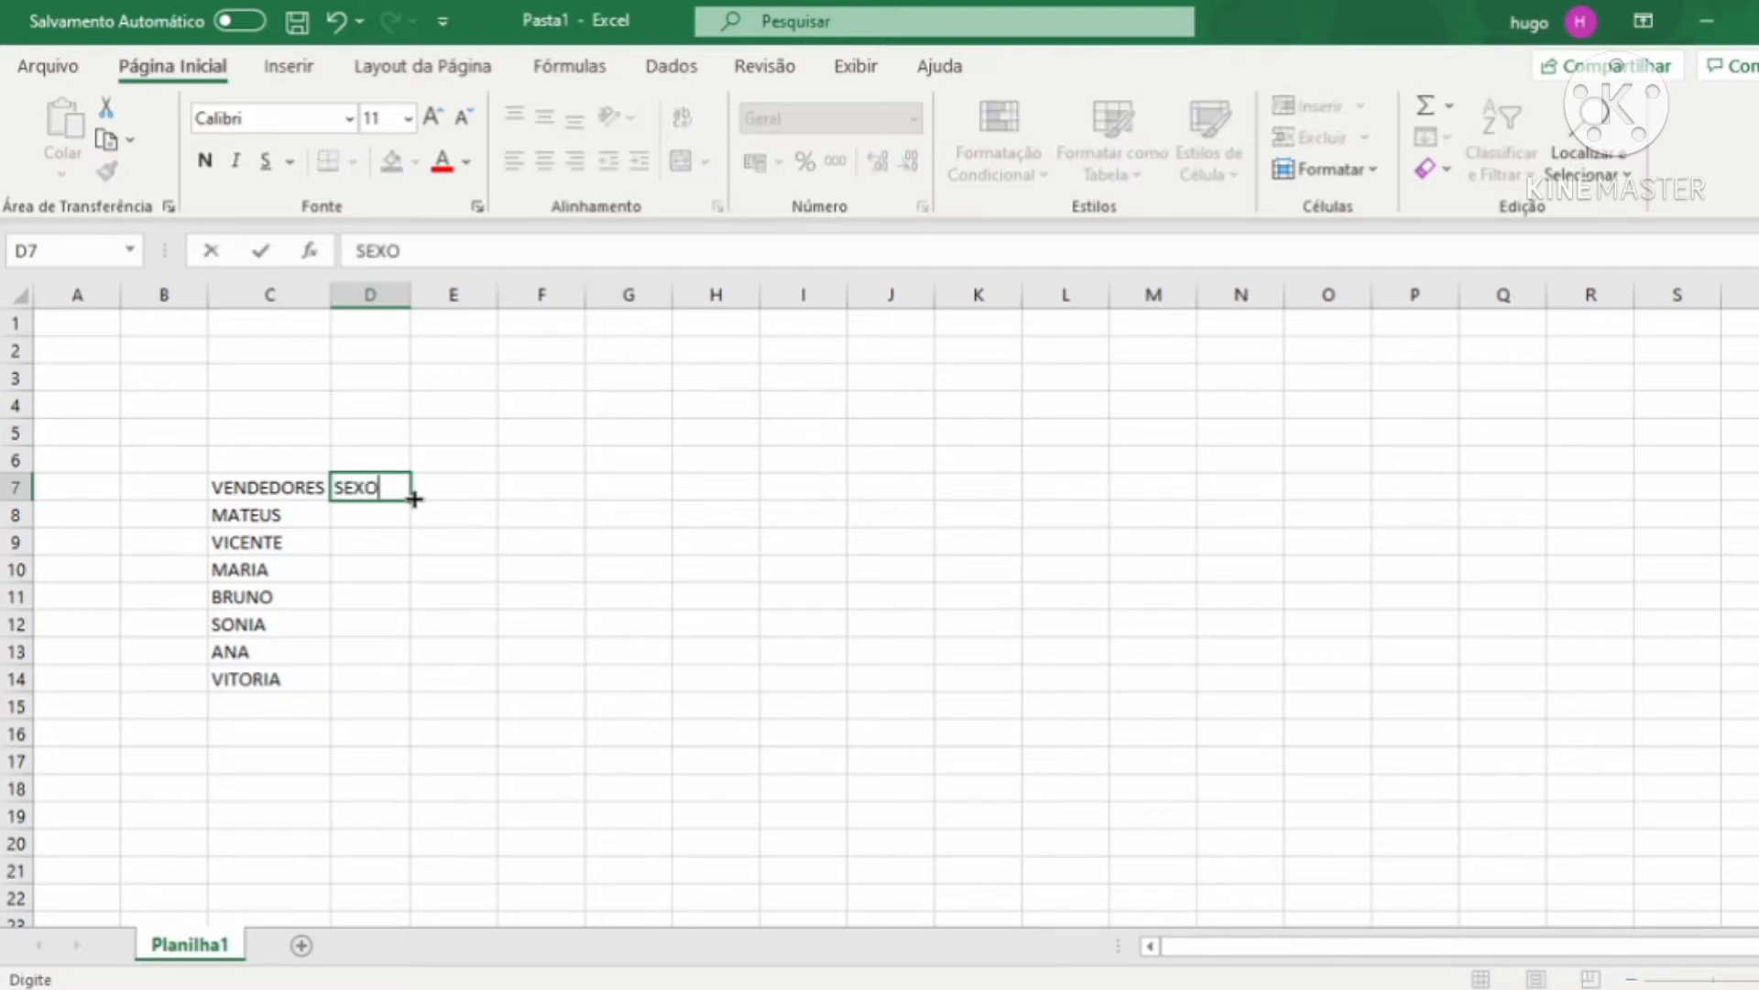
{"action": "key", "text": "Return"}
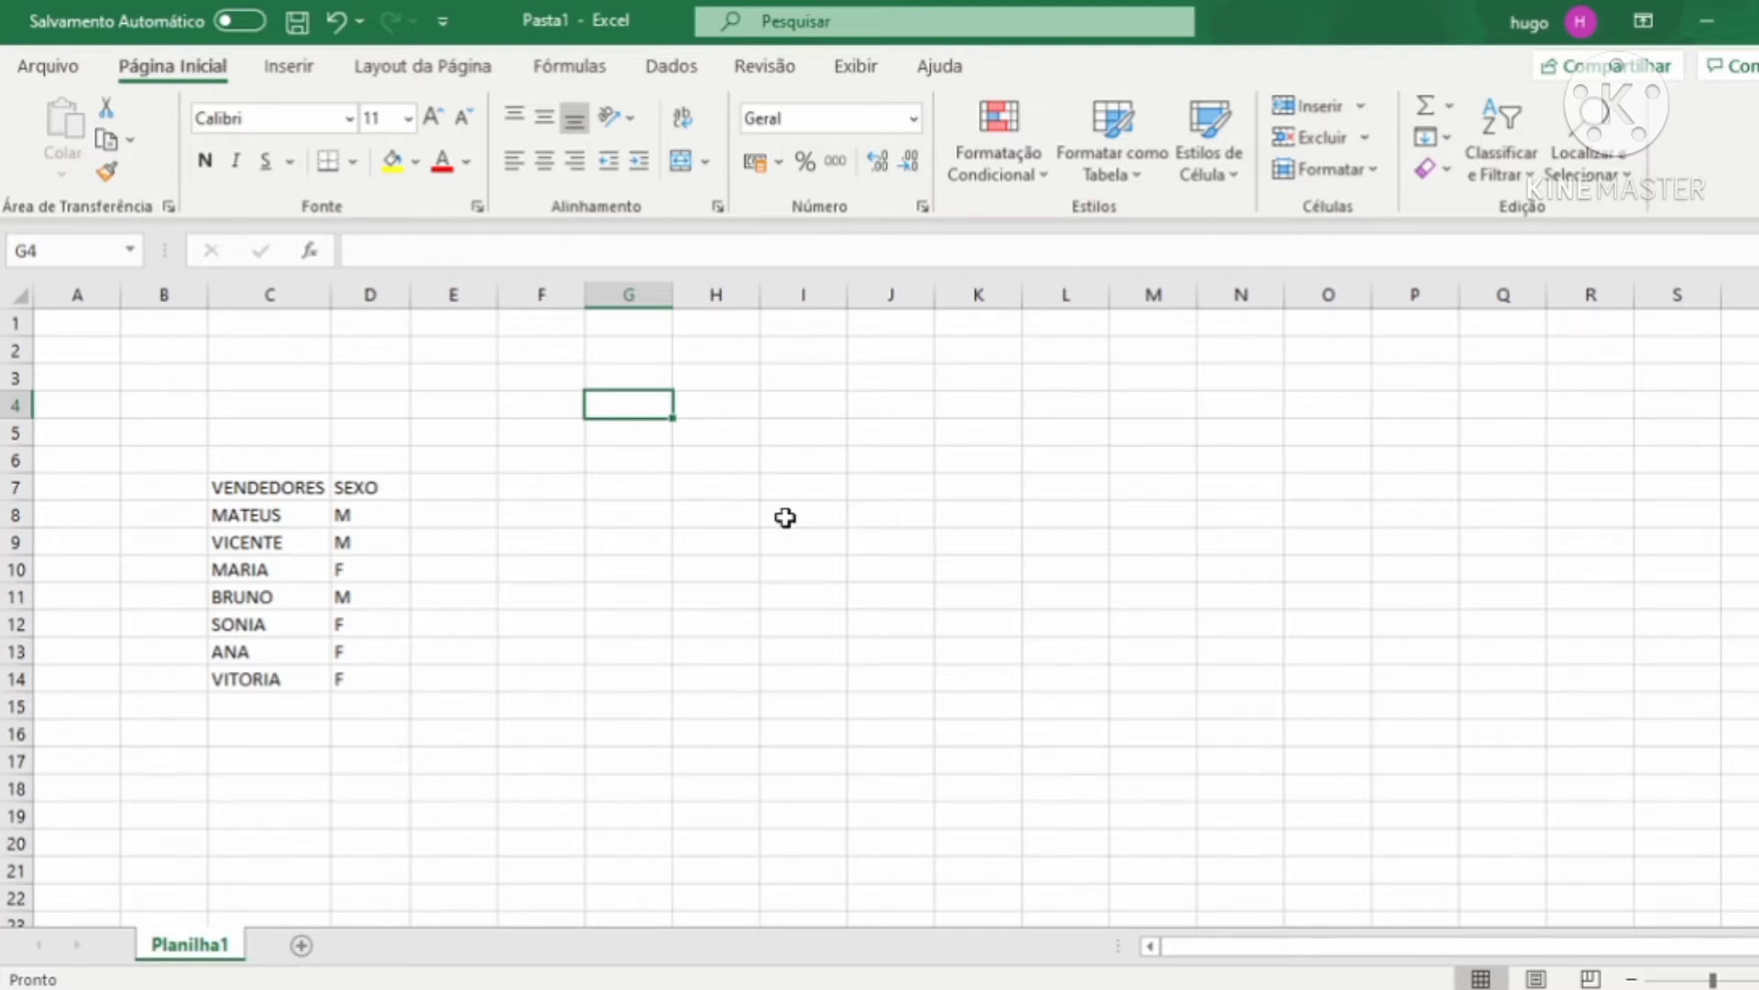
Enter the formula =CONT.SE(D8:D14;"M") in cell G4 to count the male sellers.
{"action": "type", "text": "="}
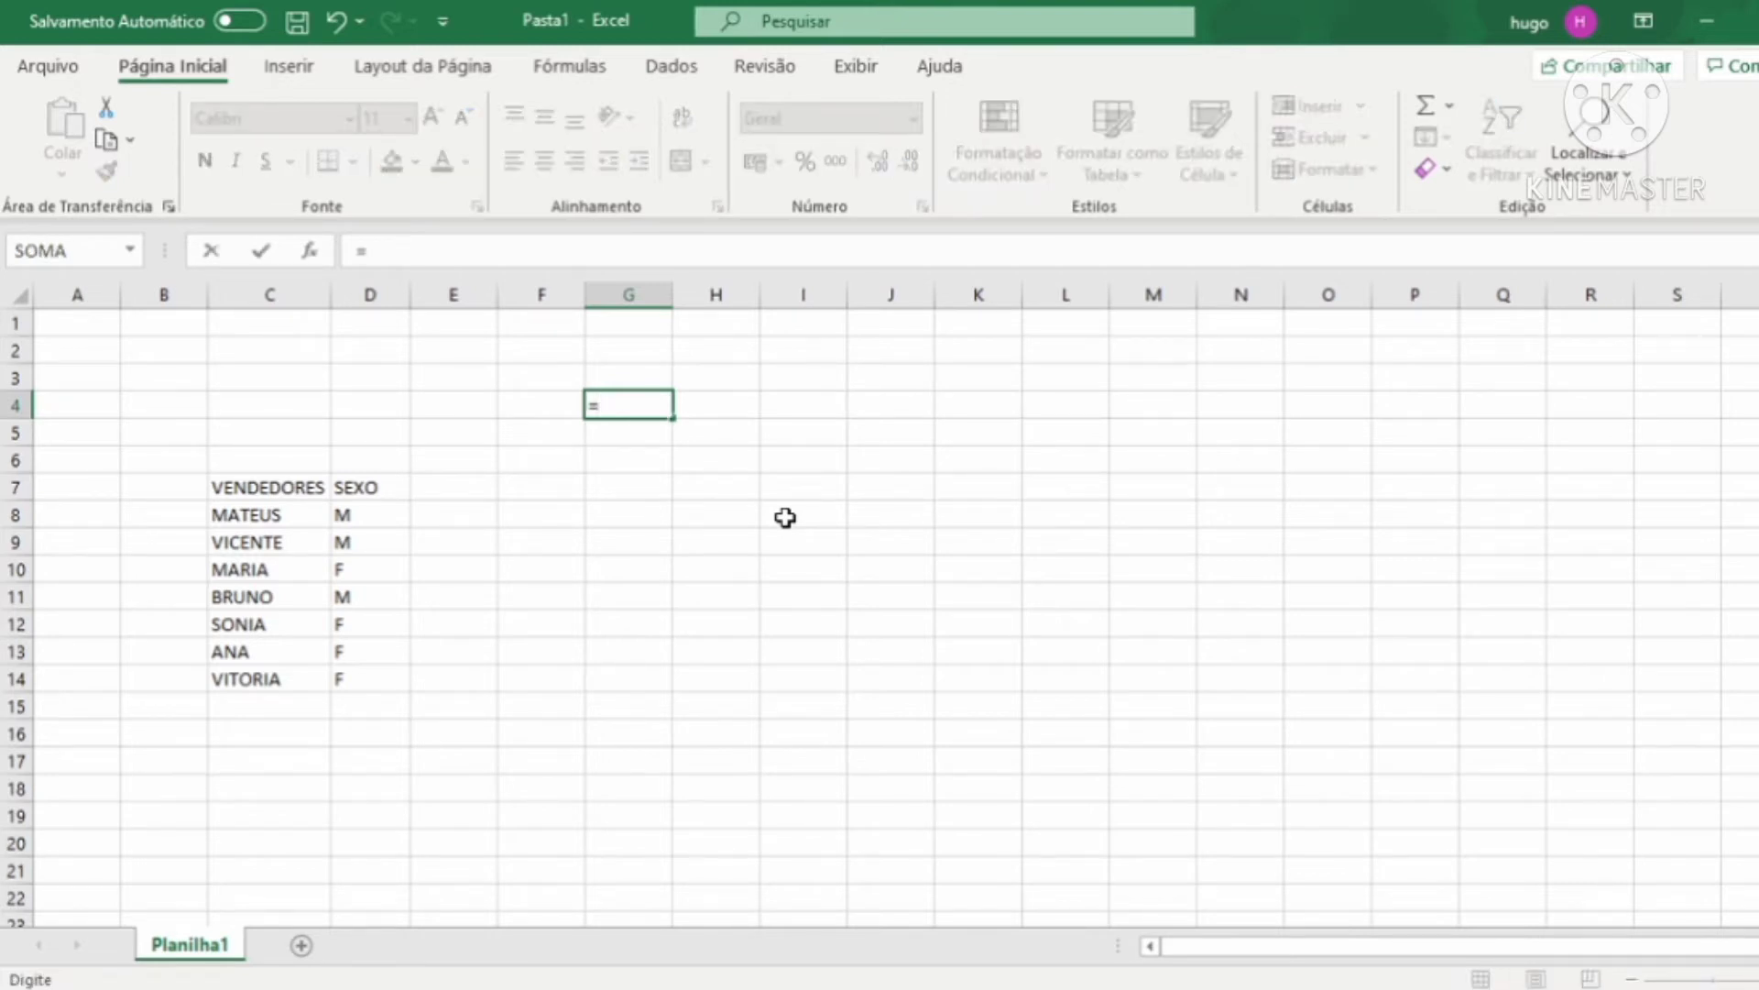
{"action": "type", "text": "CONT.S"}
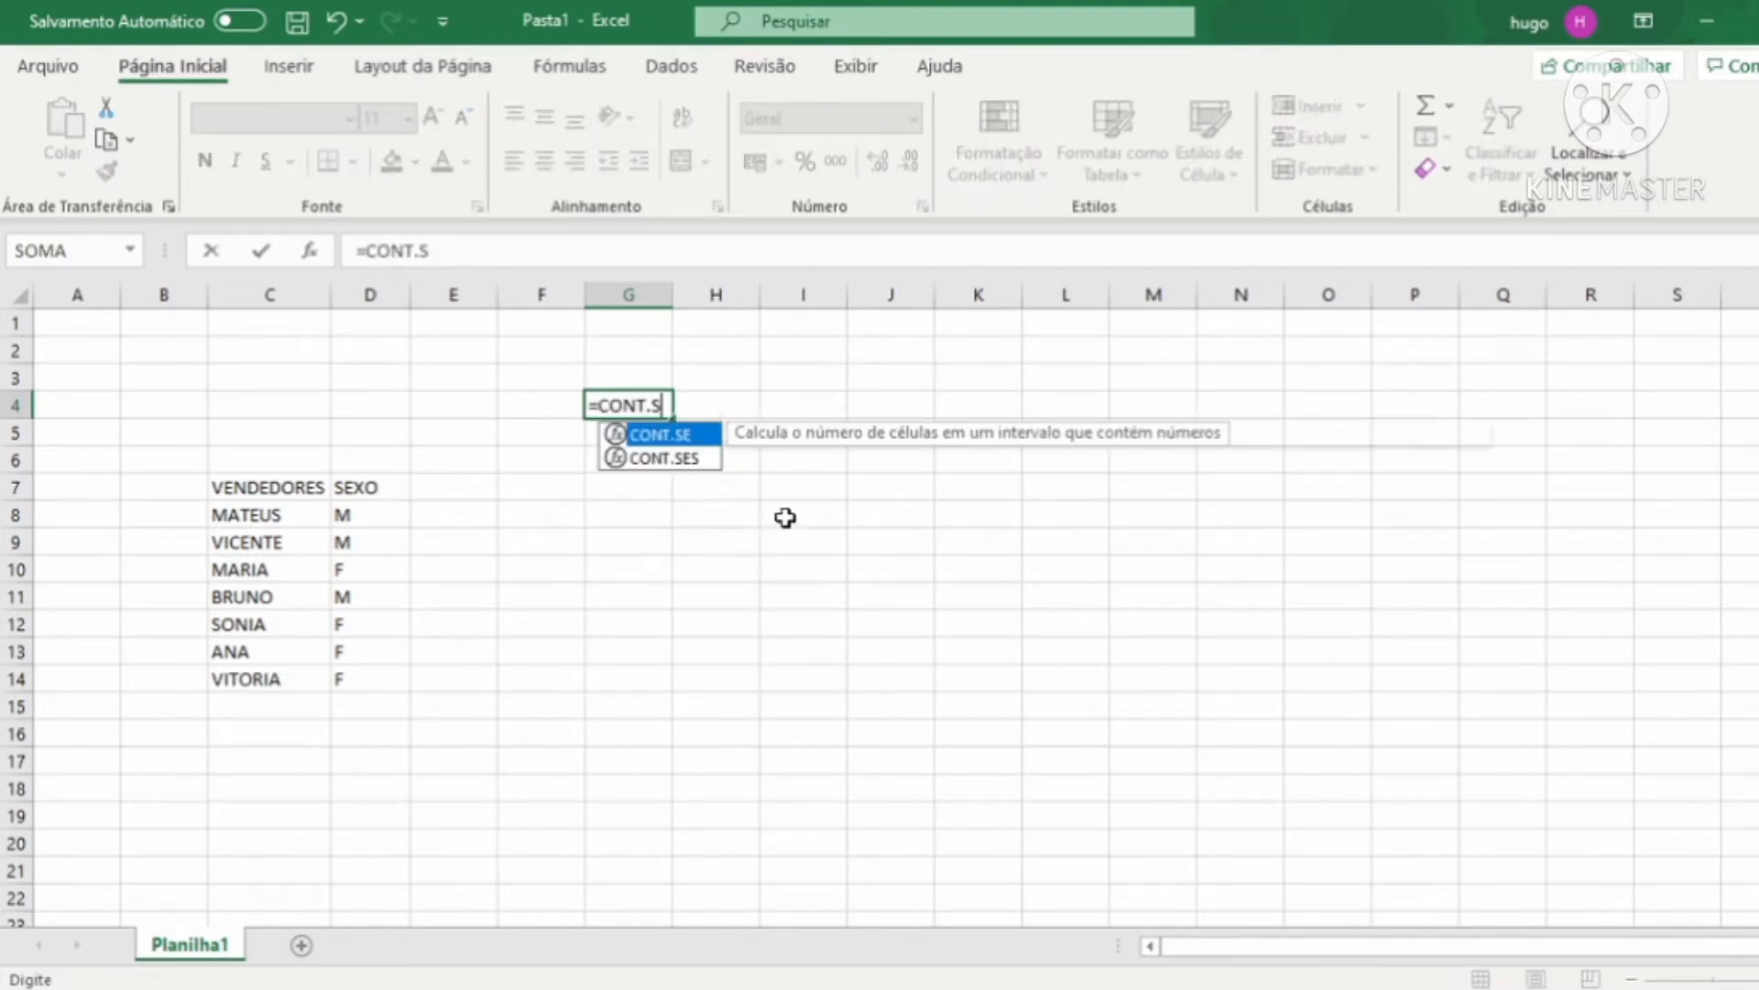
{"action": "type", "text": "E("}
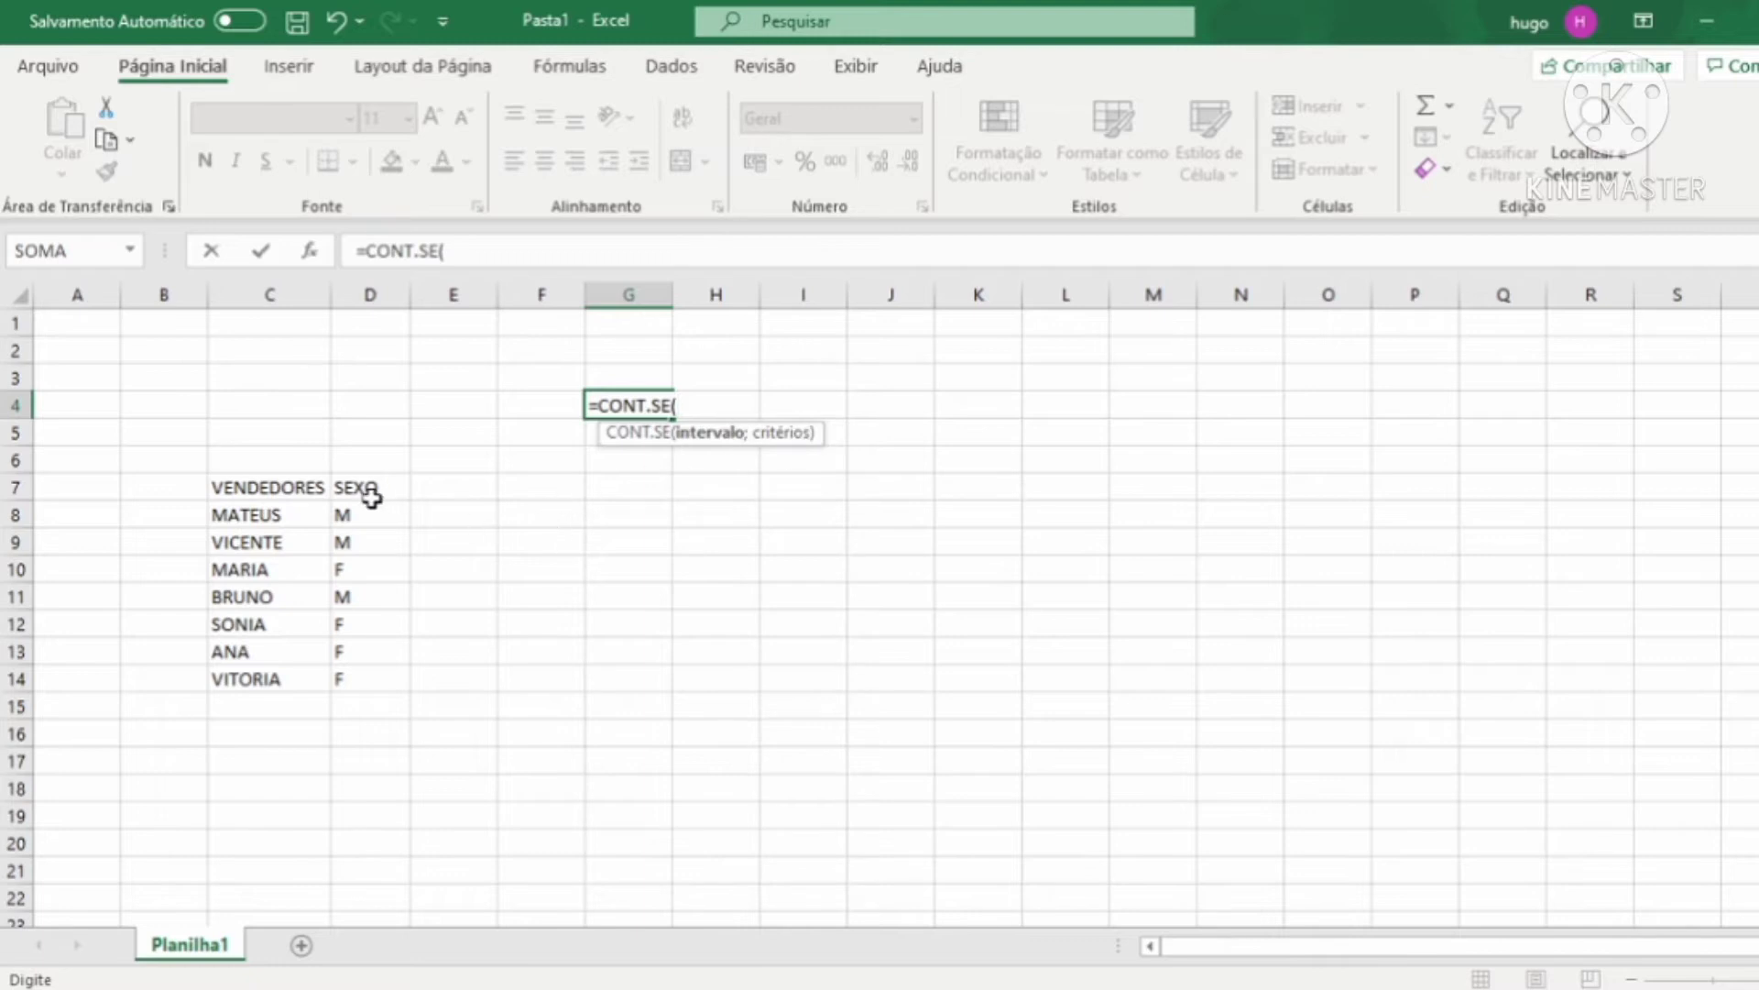
{"action": "left_click_drag", "start_coordinate": [370, 512], "coordinate": [373, 673]}
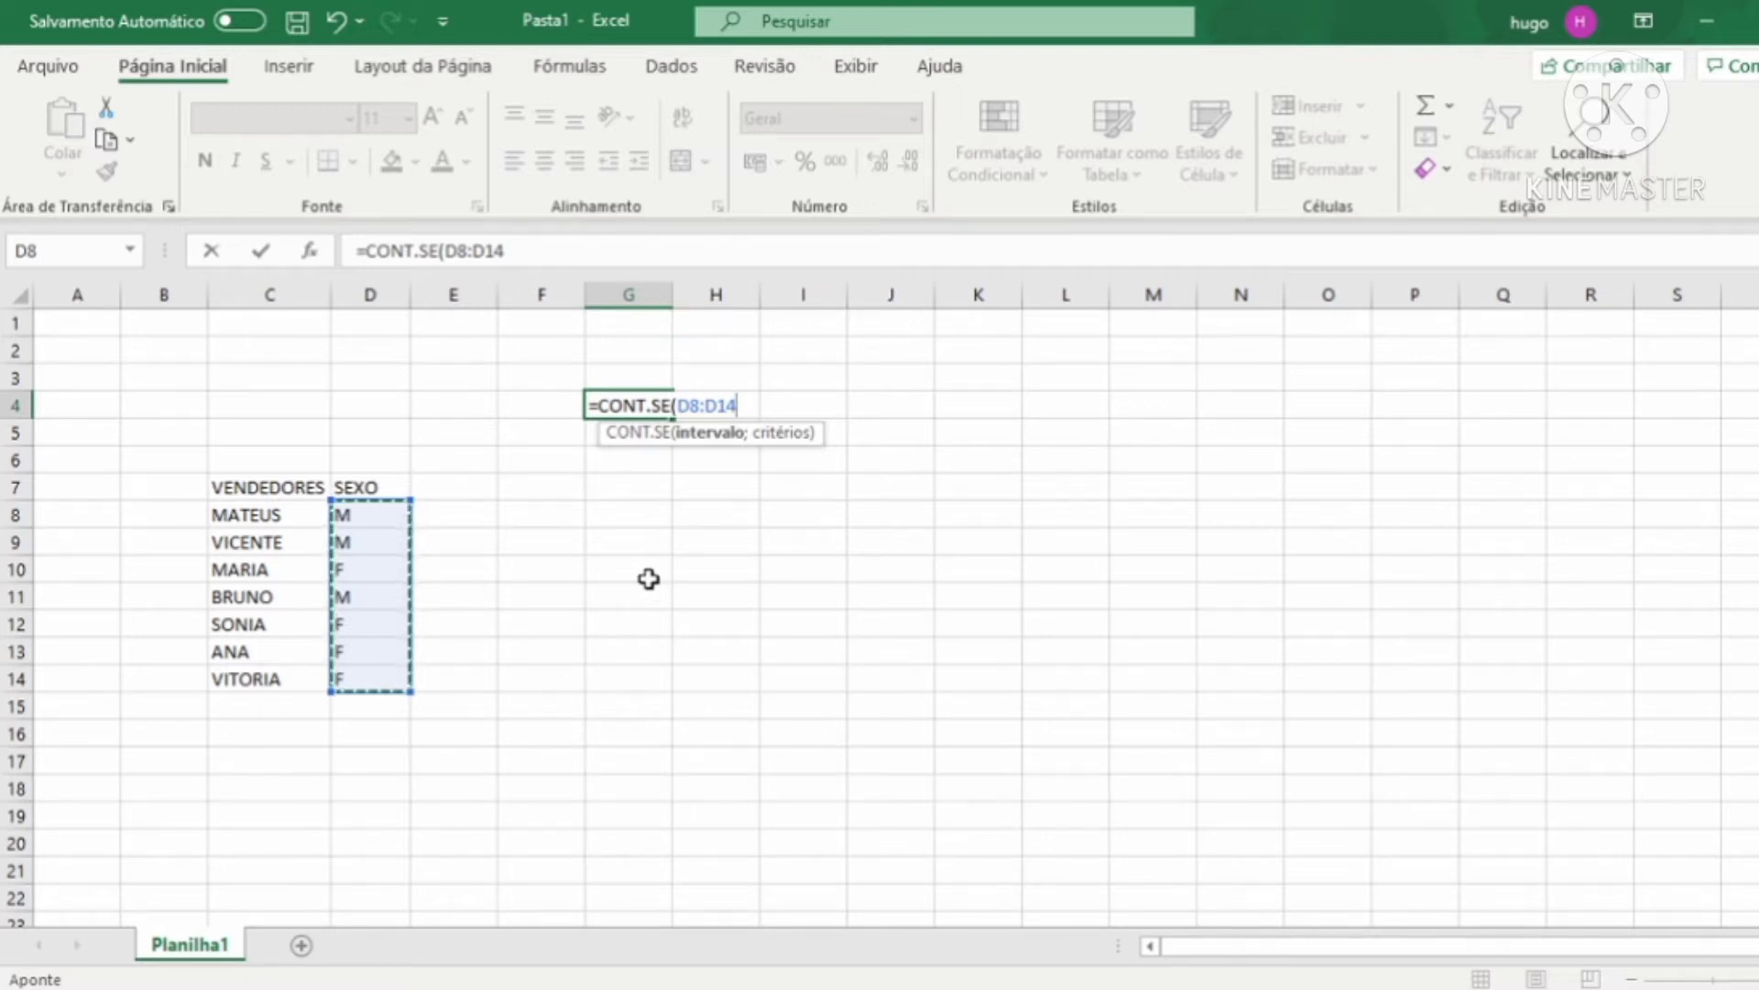
{"action": "type", "text": ";"}
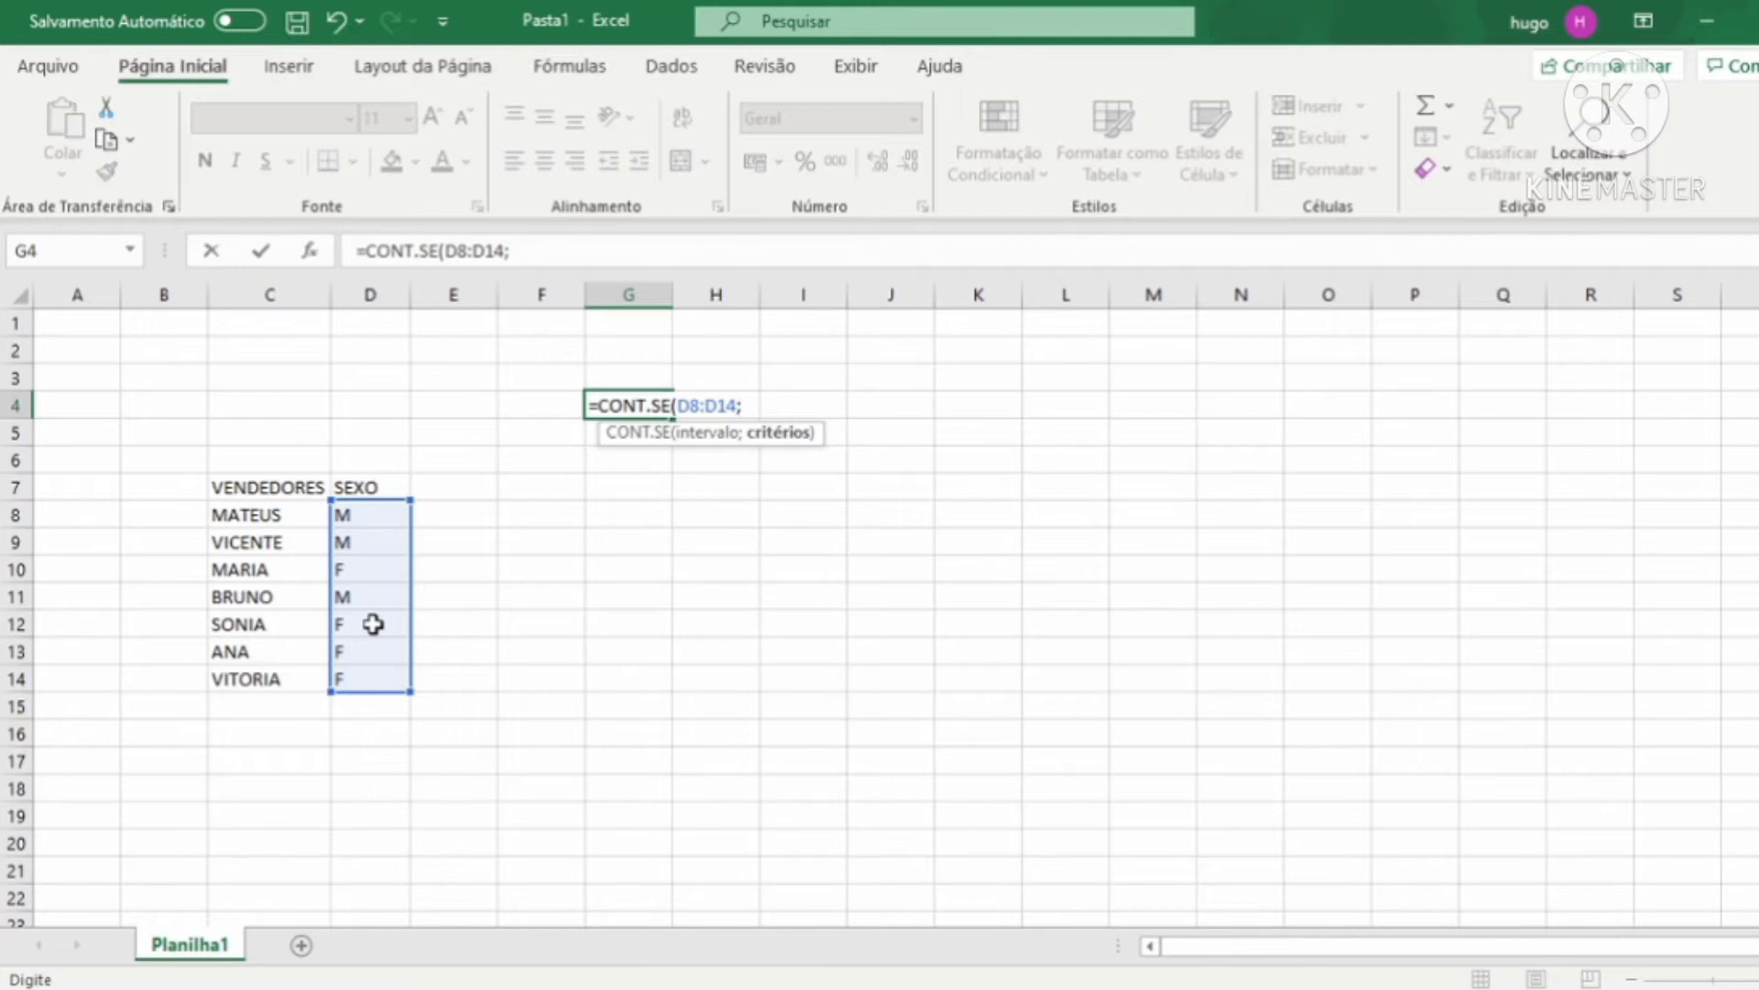
{"action": "type", "text": "\""}
{"action": "type", "text": "M"}
{"action": "type", "text": "\")"}
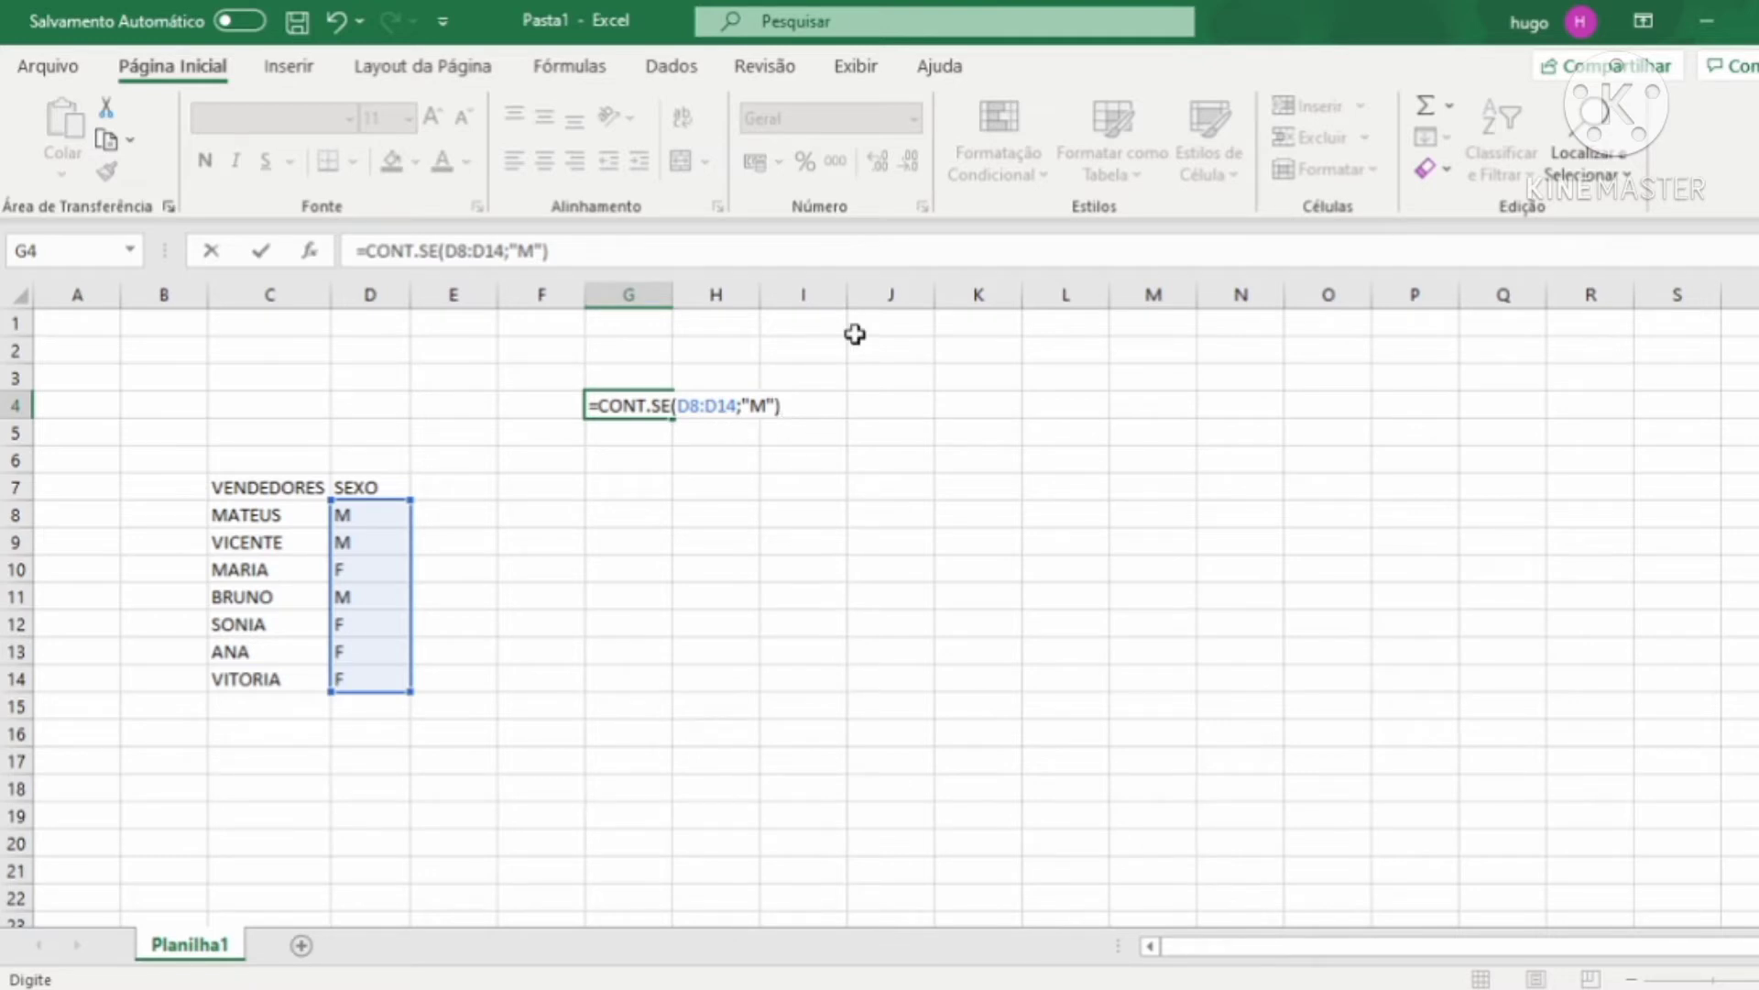
{"action": "key", "text": "Return"}
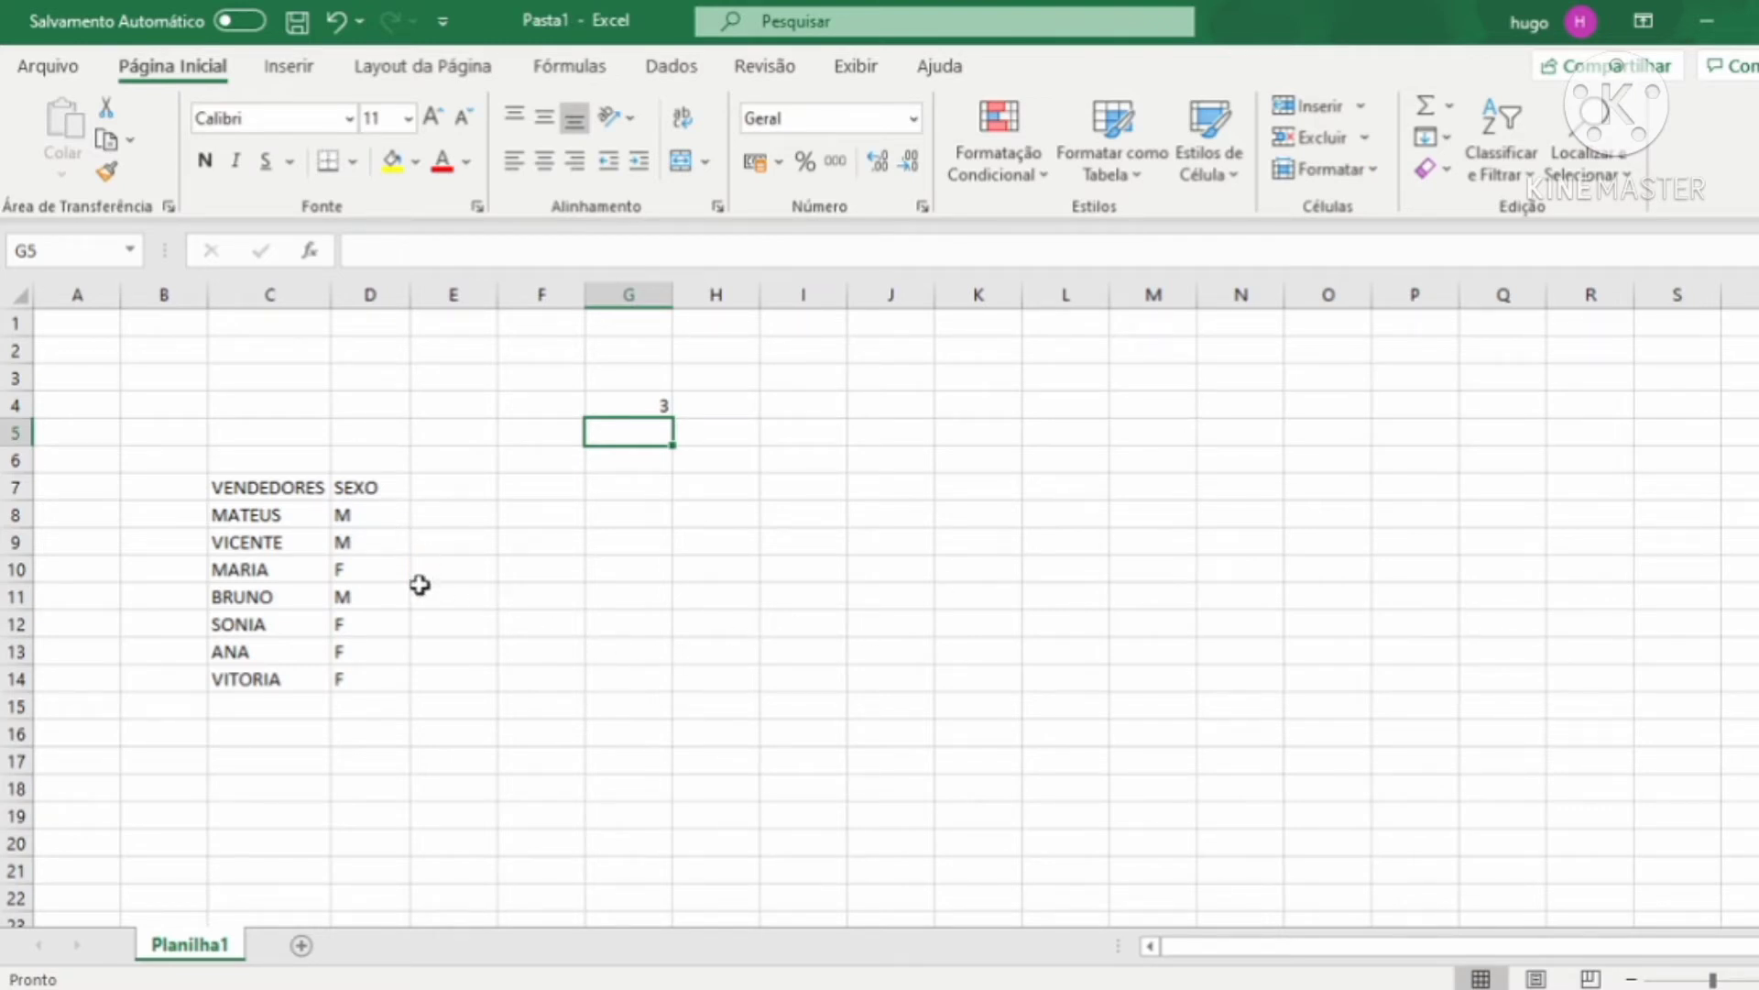
Widen column F and label cell F4 as CONT.SE beside the count result.
{"action": "left_click", "coordinate": [621, 400]}
{"action": "left_click", "coordinate": [547, 408]}
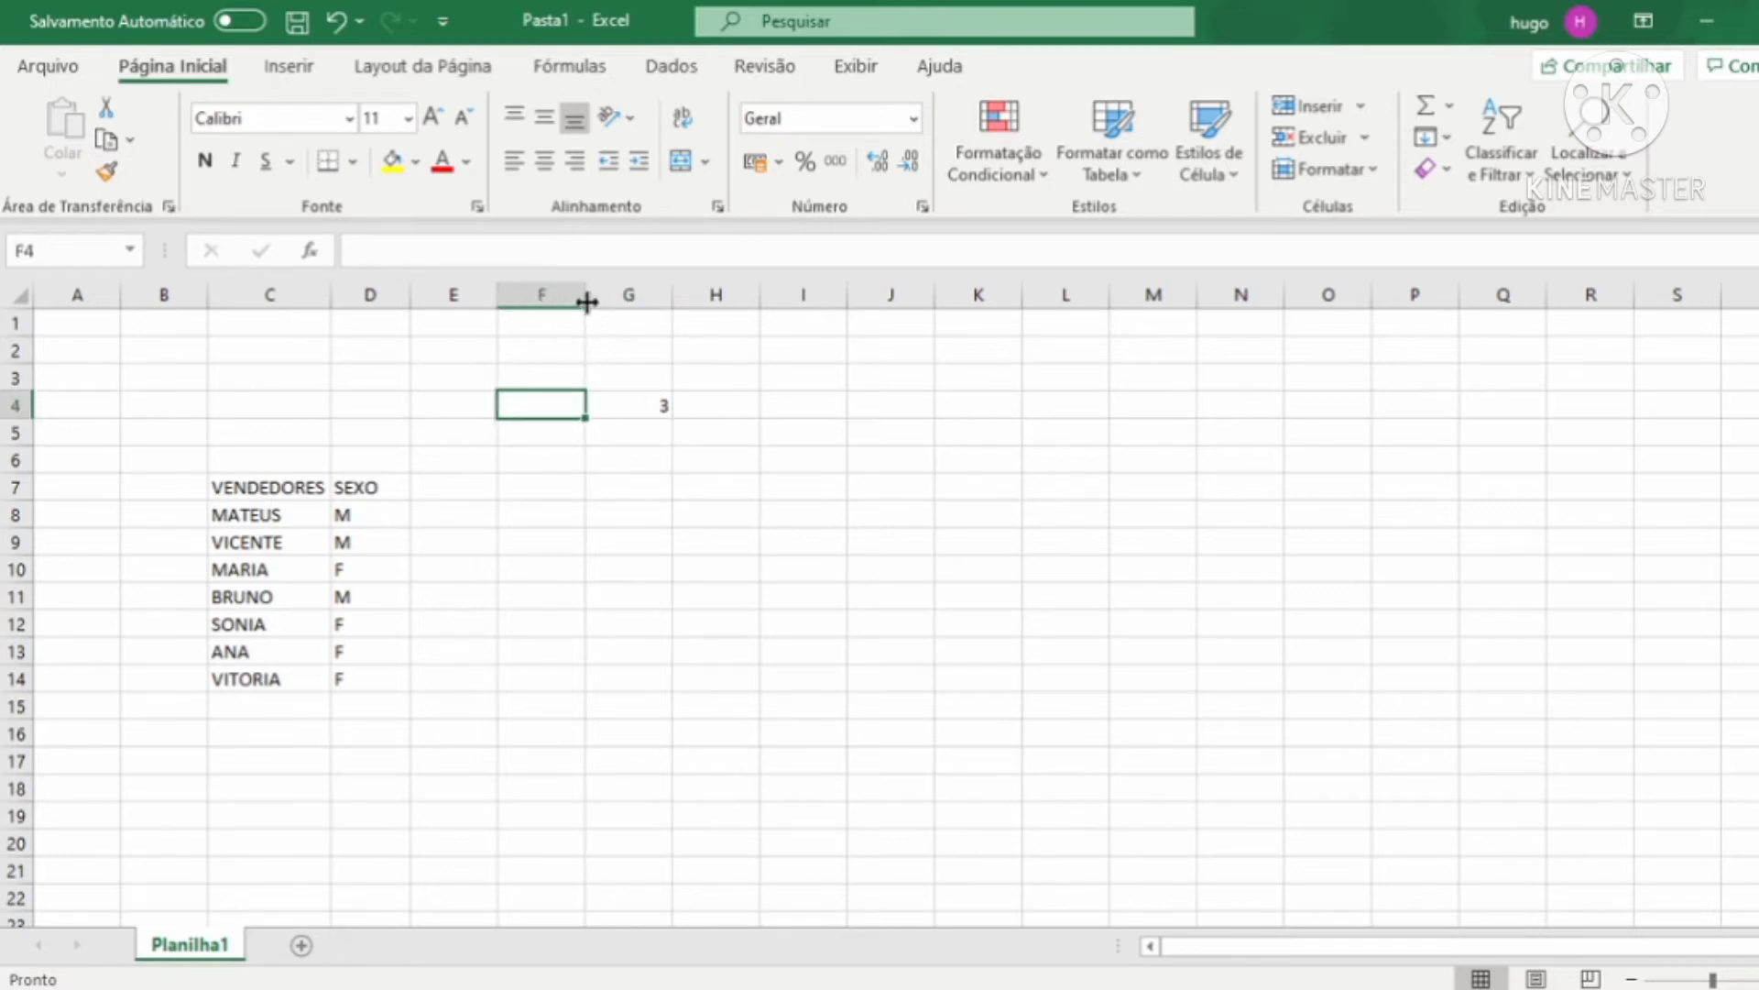
{"action": "left_click_drag", "start_coordinate": [586, 298], "coordinate": [694, 299]}
{"action": "type", "text": "C"}
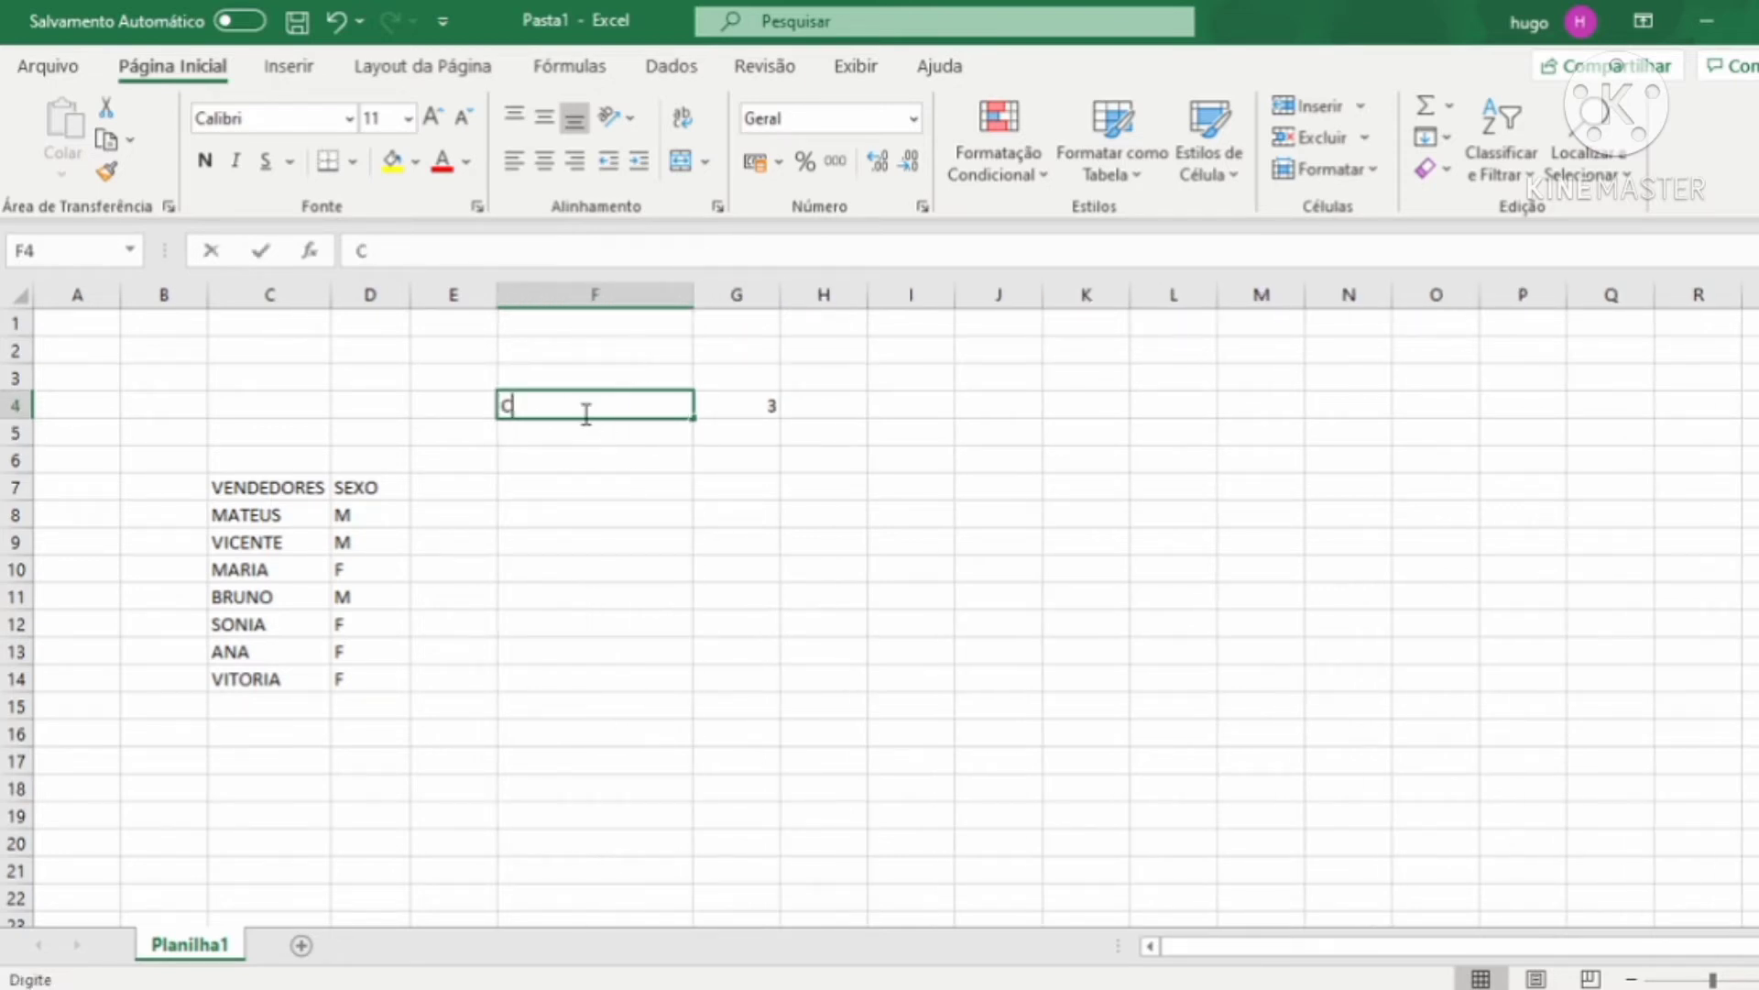
{"action": "type", "text": "ONT.SES"}
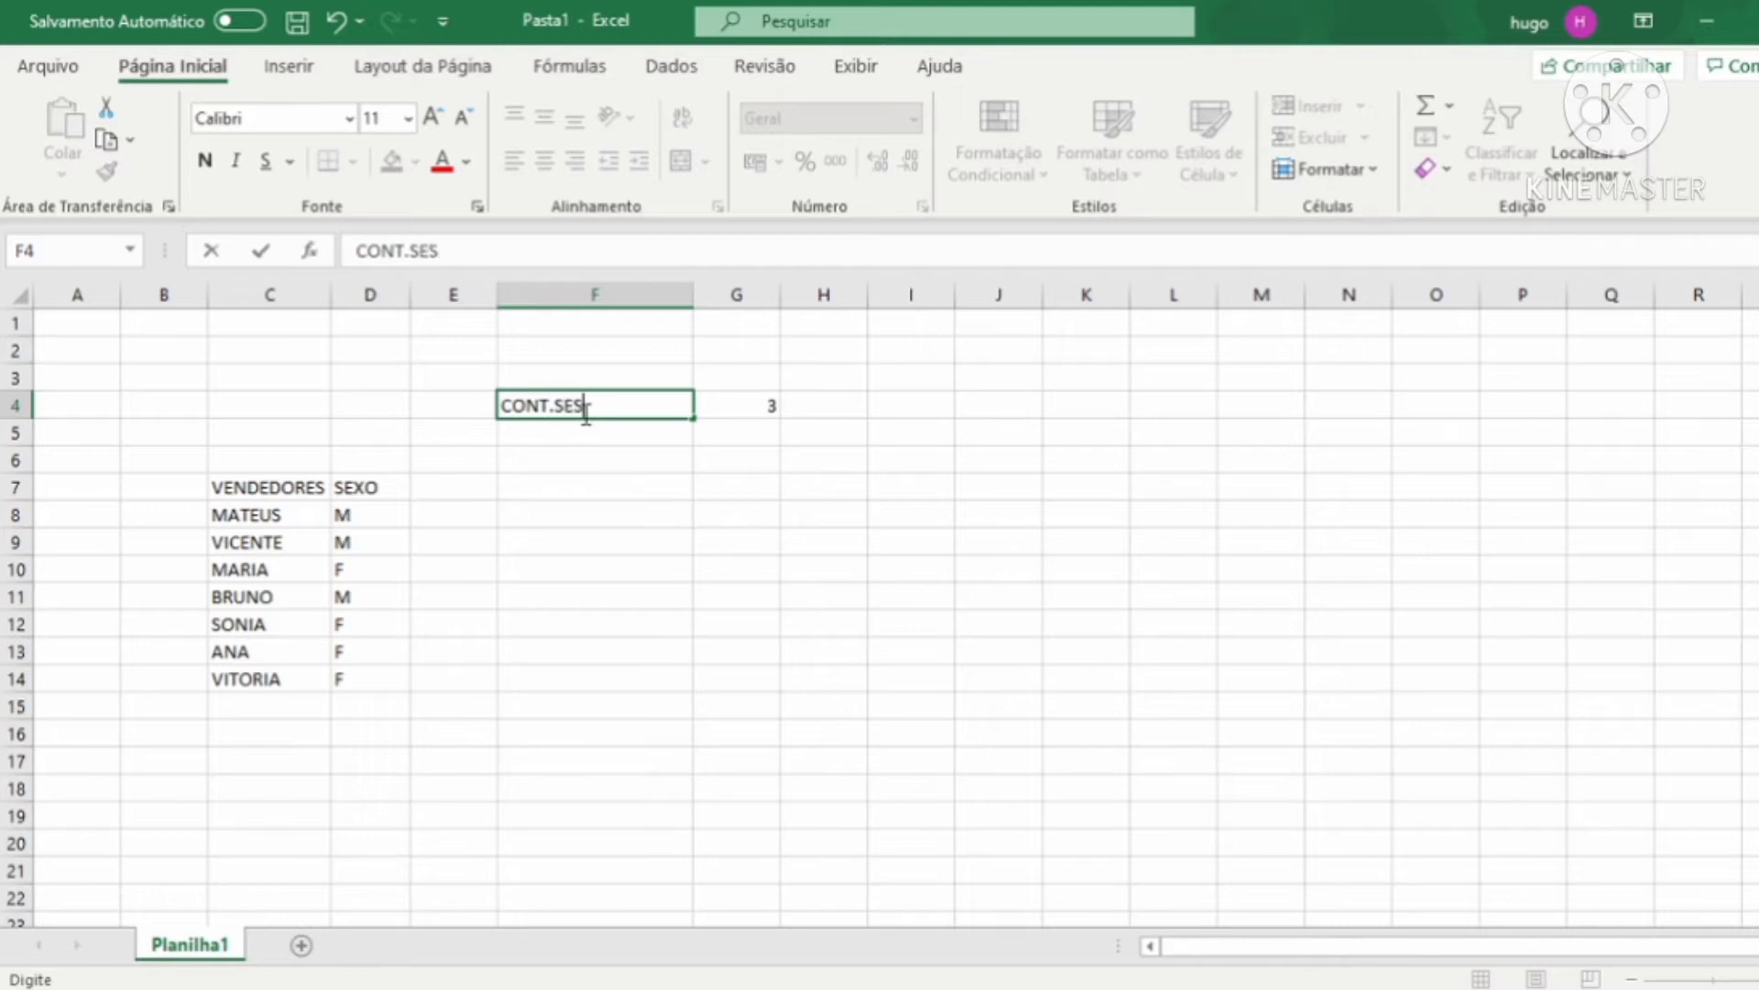
{"action": "key", "text": "BackSpace"}
{"action": "key", "text": "Return"}
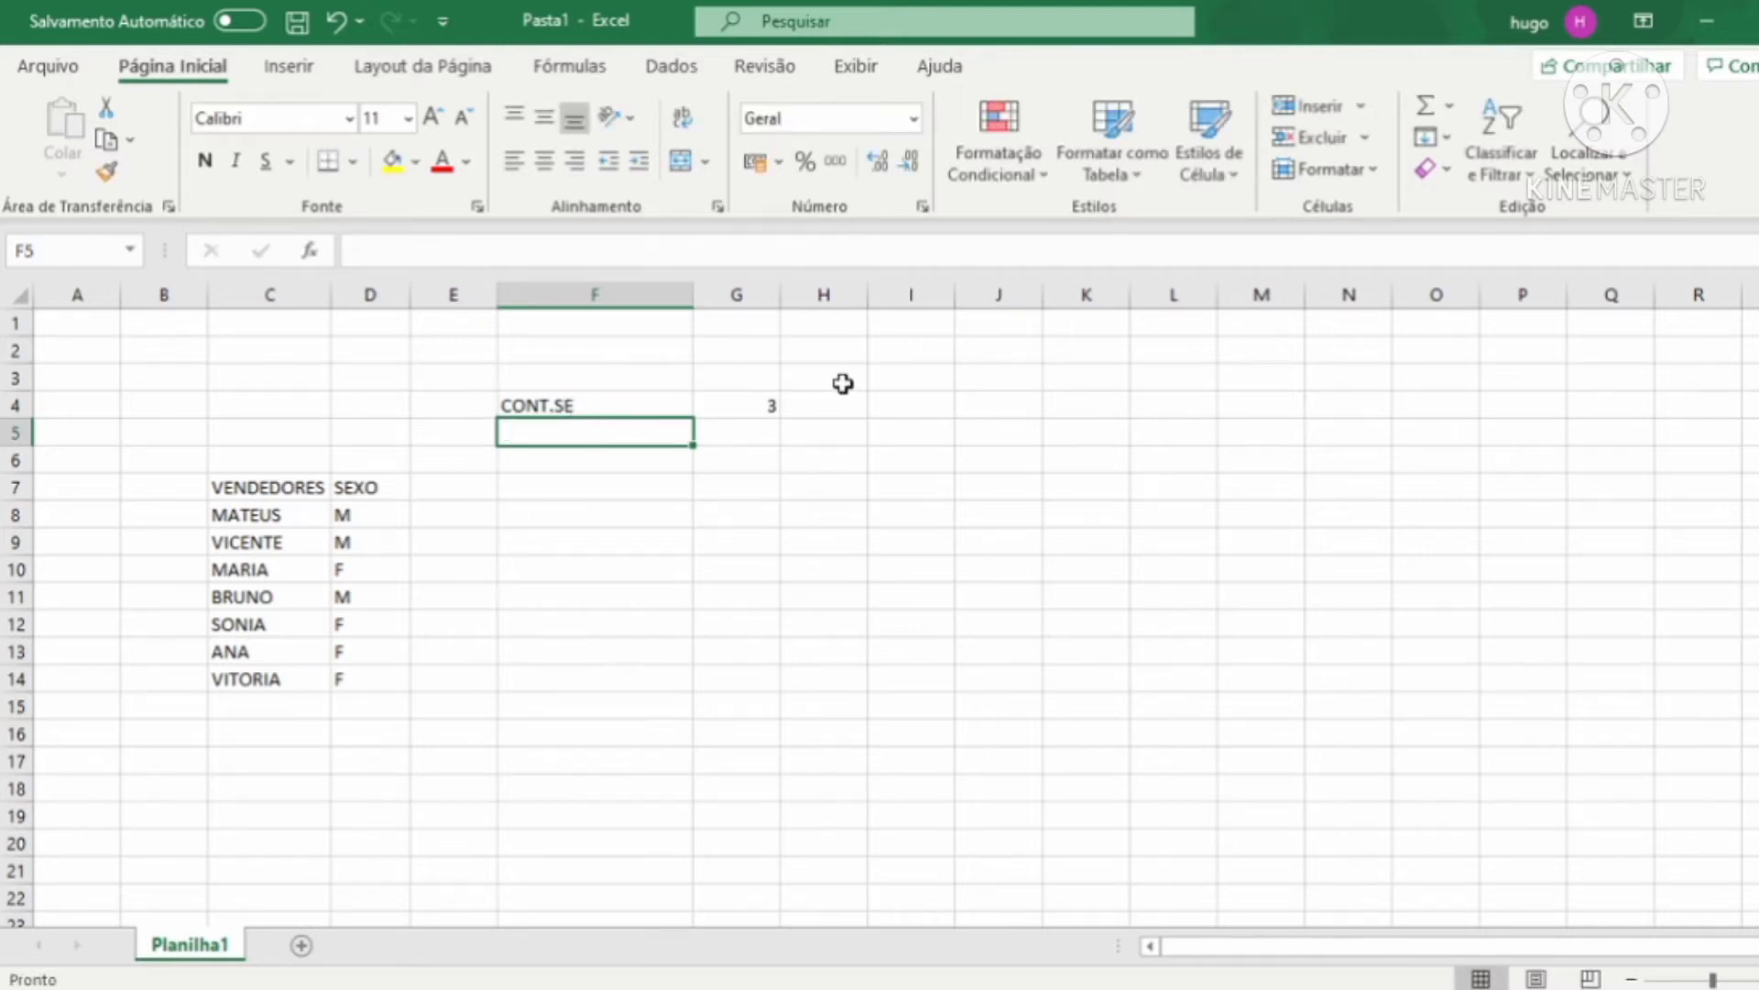
Review the CONT.SE formula in cell G4 and its referenced range without changing it.
{"action": "left_click", "coordinate": [746, 404]}
{"action": "left_click", "coordinate": [594, 244]}
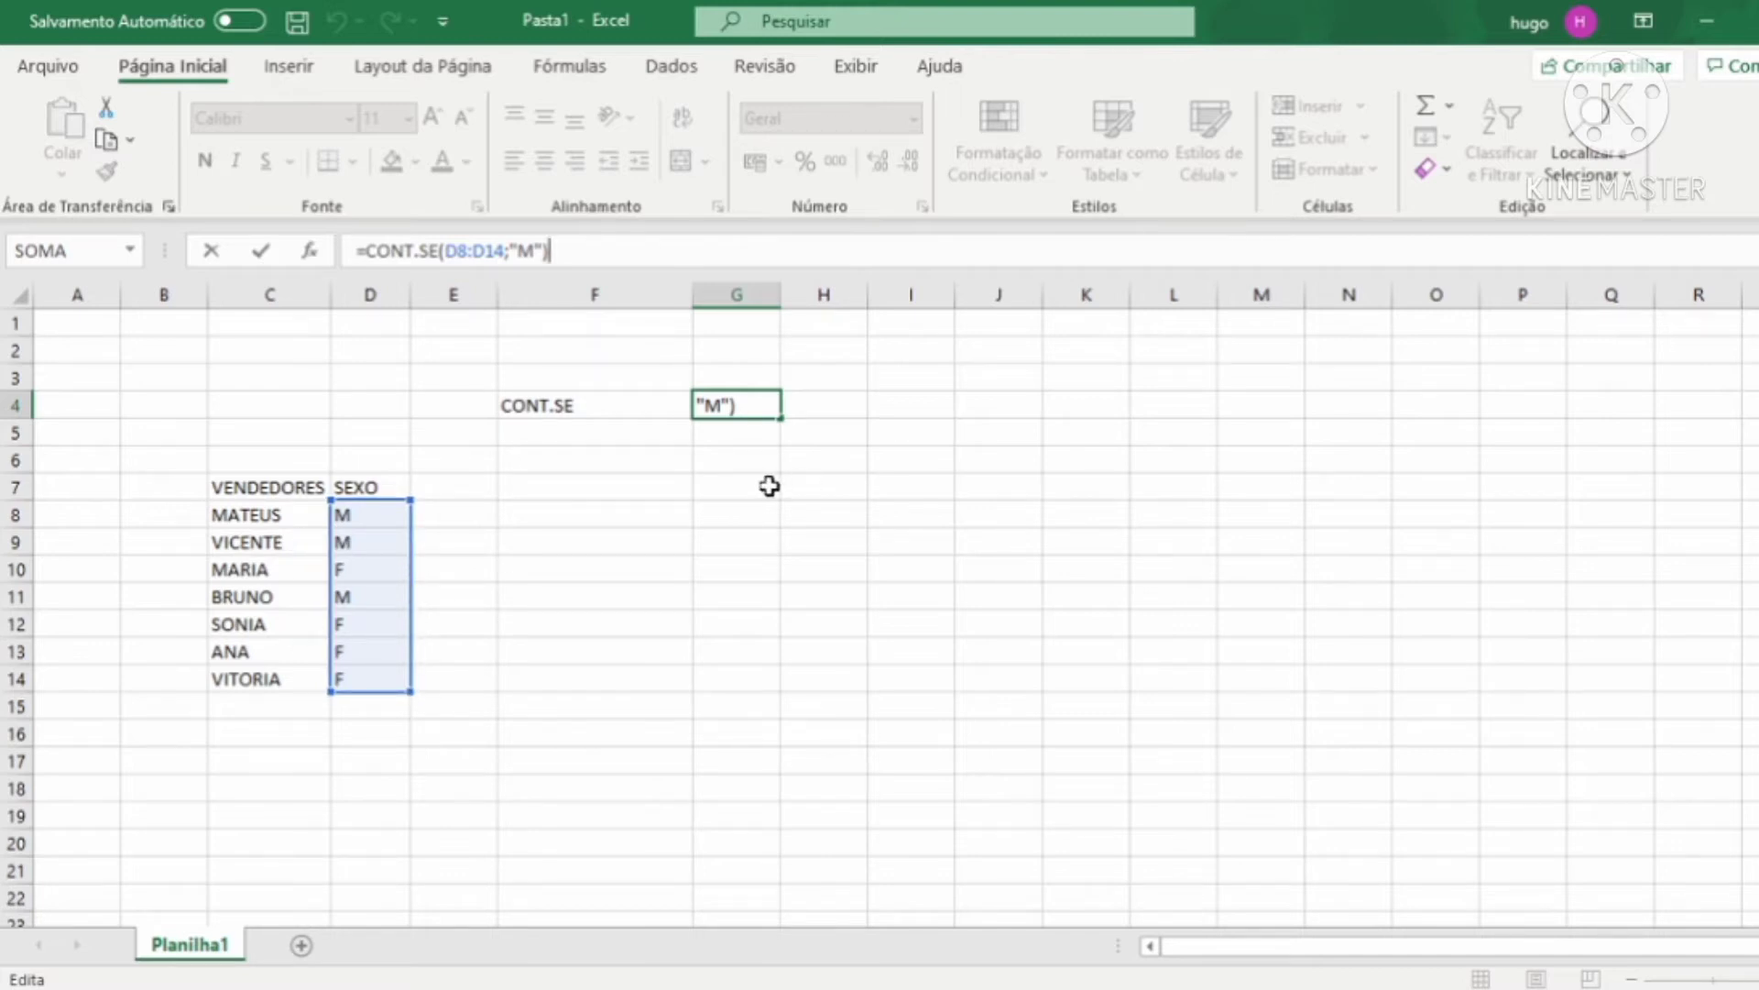
{"action": "key", "text": "ctrl+Return"}
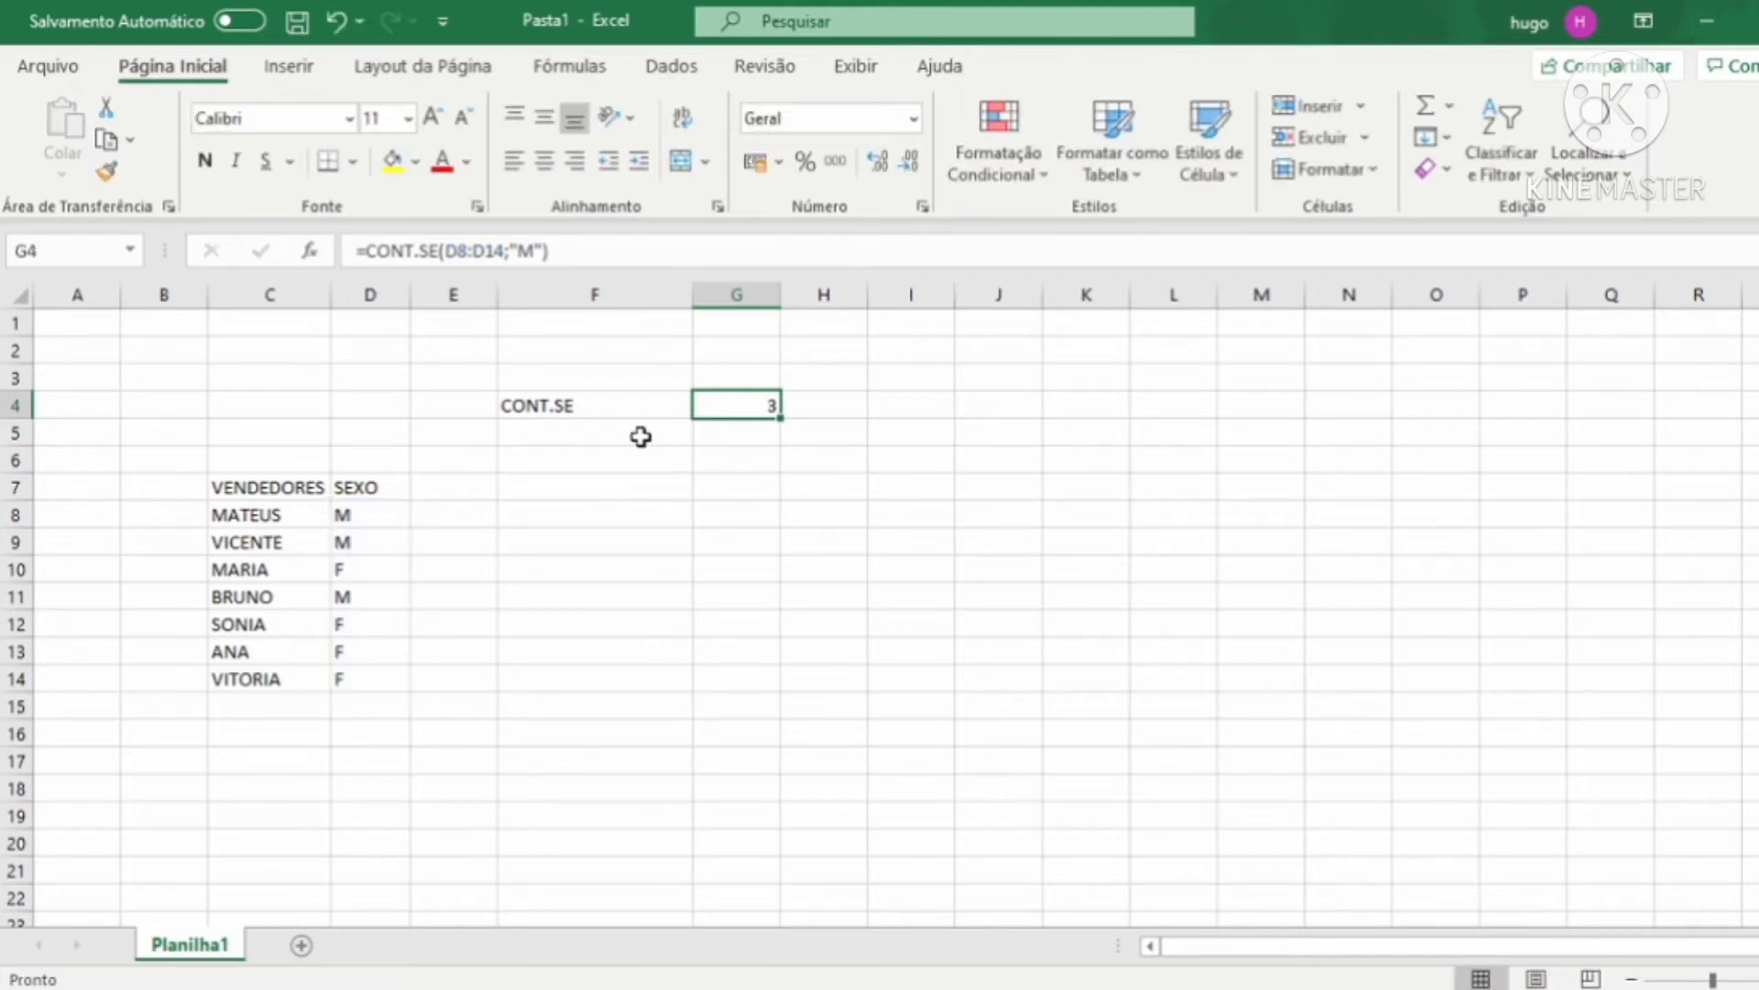
Enter the label SEXO in cell F9.
{"action": "left_click", "coordinate": [628, 436]}
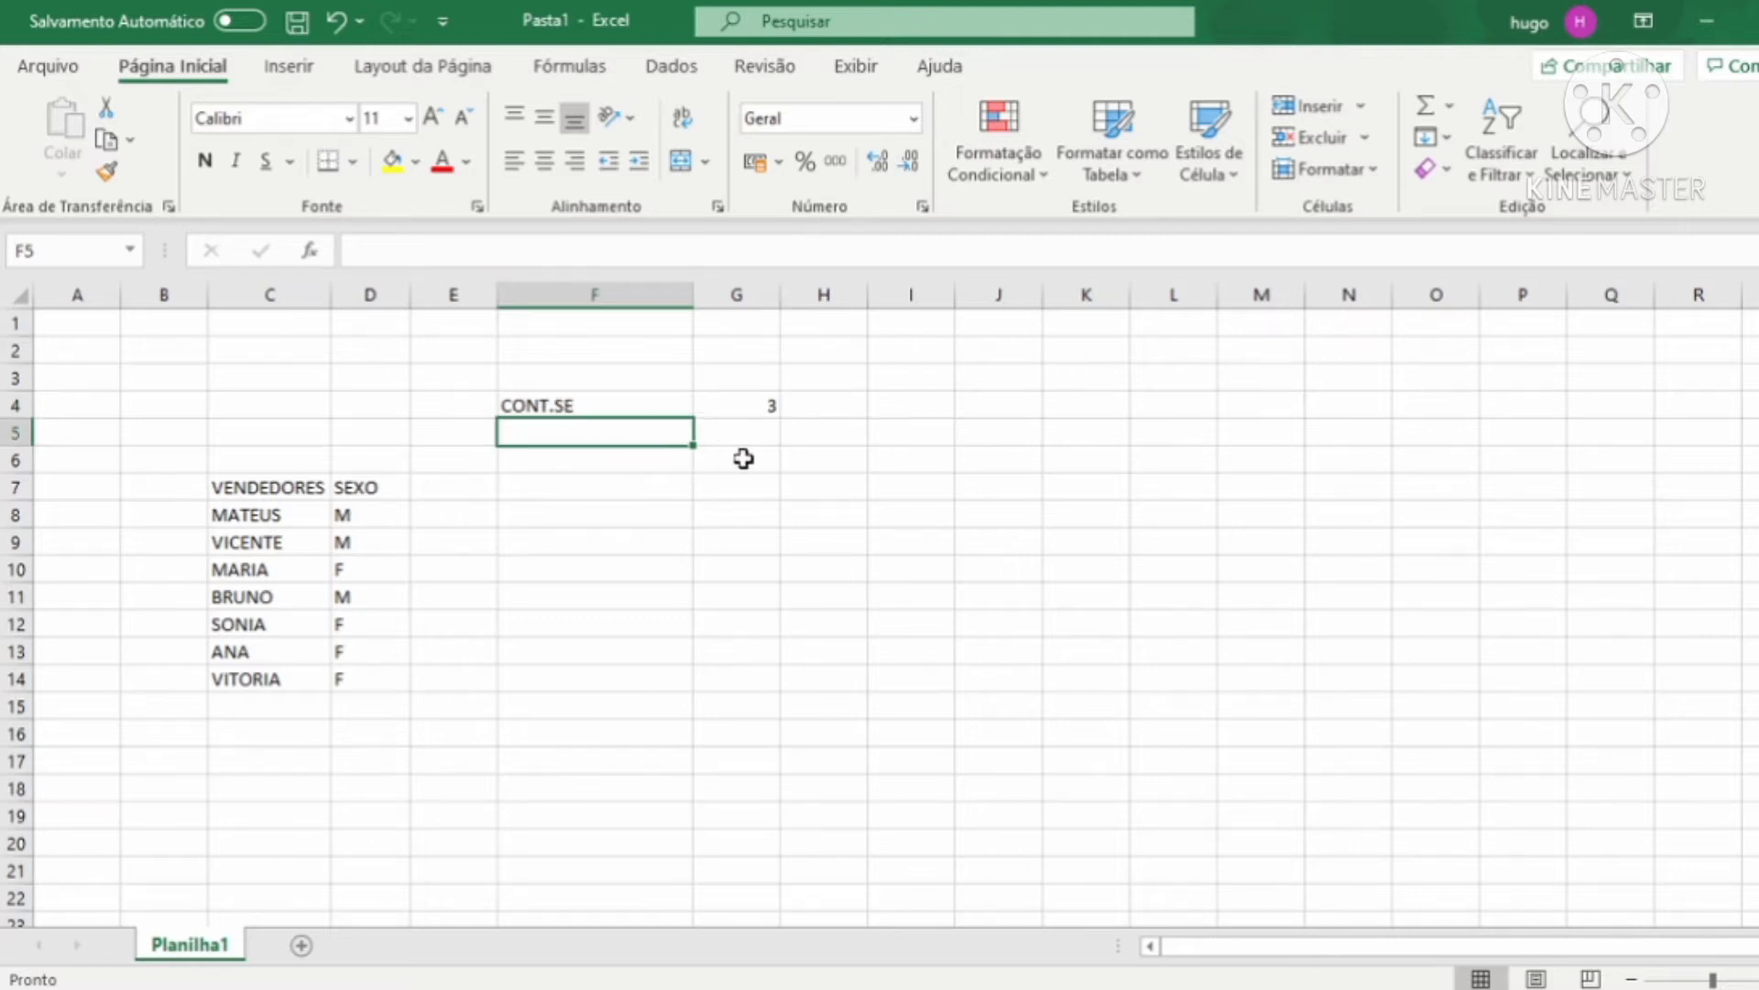
{"action": "left_click", "coordinate": [716, 547]}
{"action": "left_click", "coordinate": [641, 548]}
{"action": "left_click", "coordinate": [728, 544]}
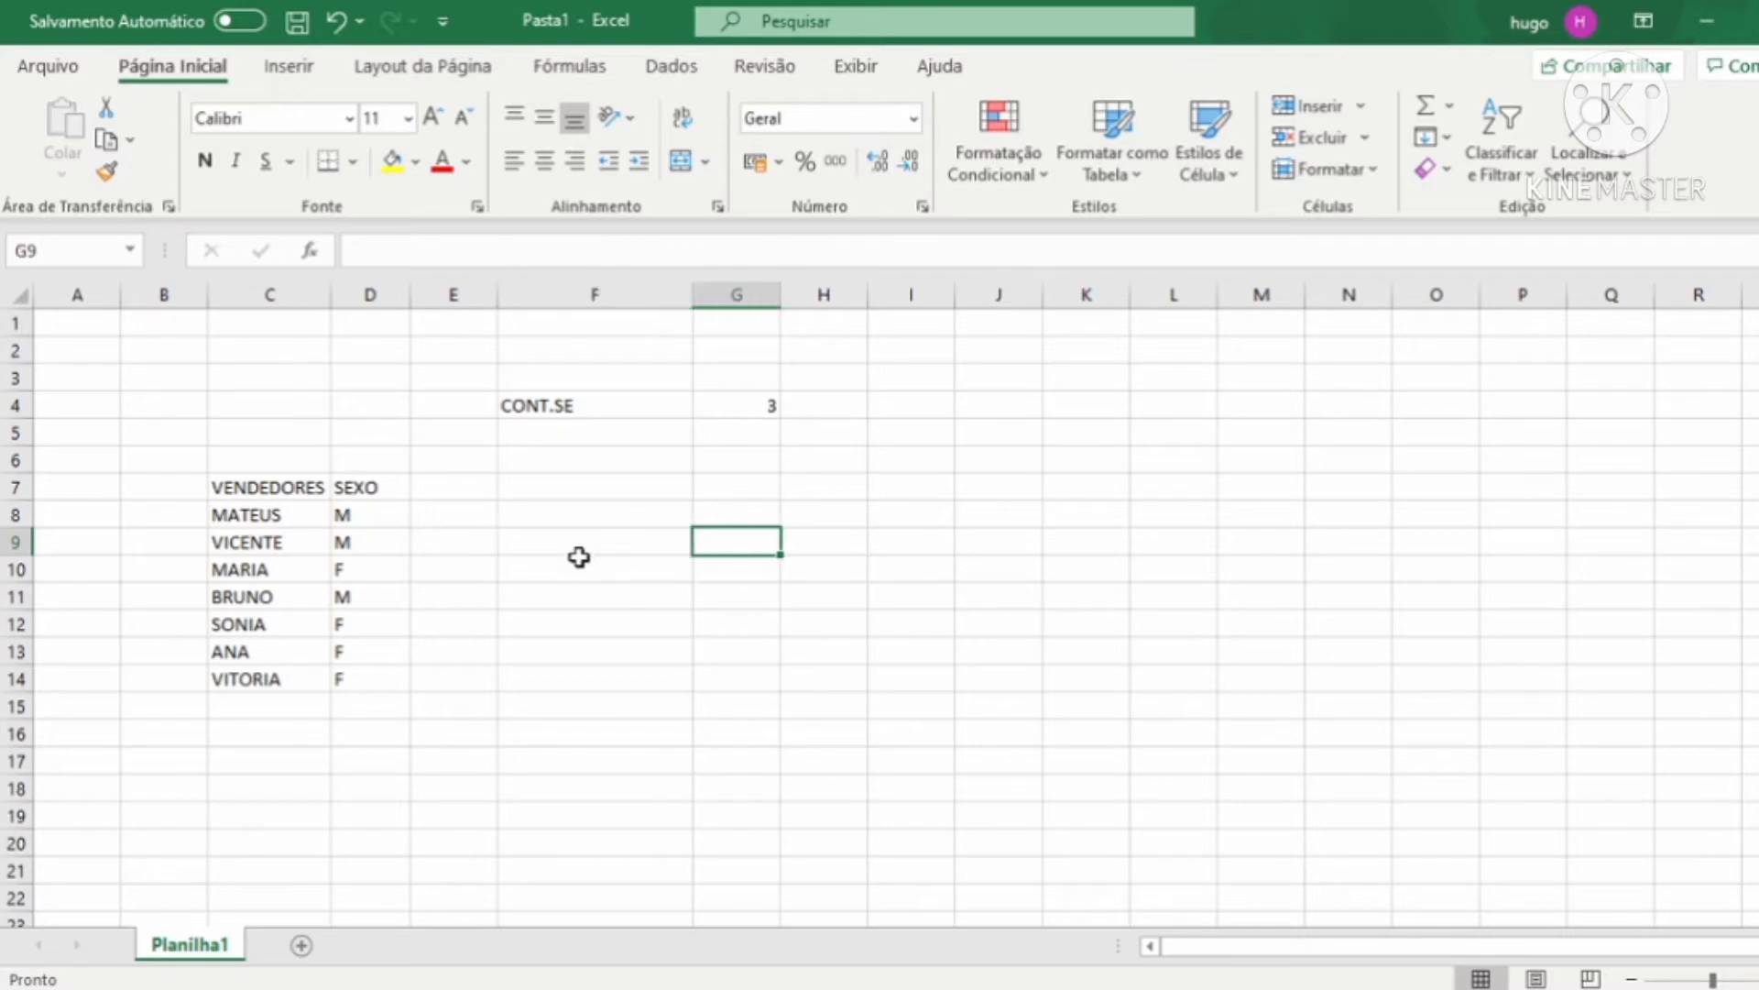
{"action": "left_click", "coordinate": [591, 541]}
{"action": "type", "text": "SEXO"}
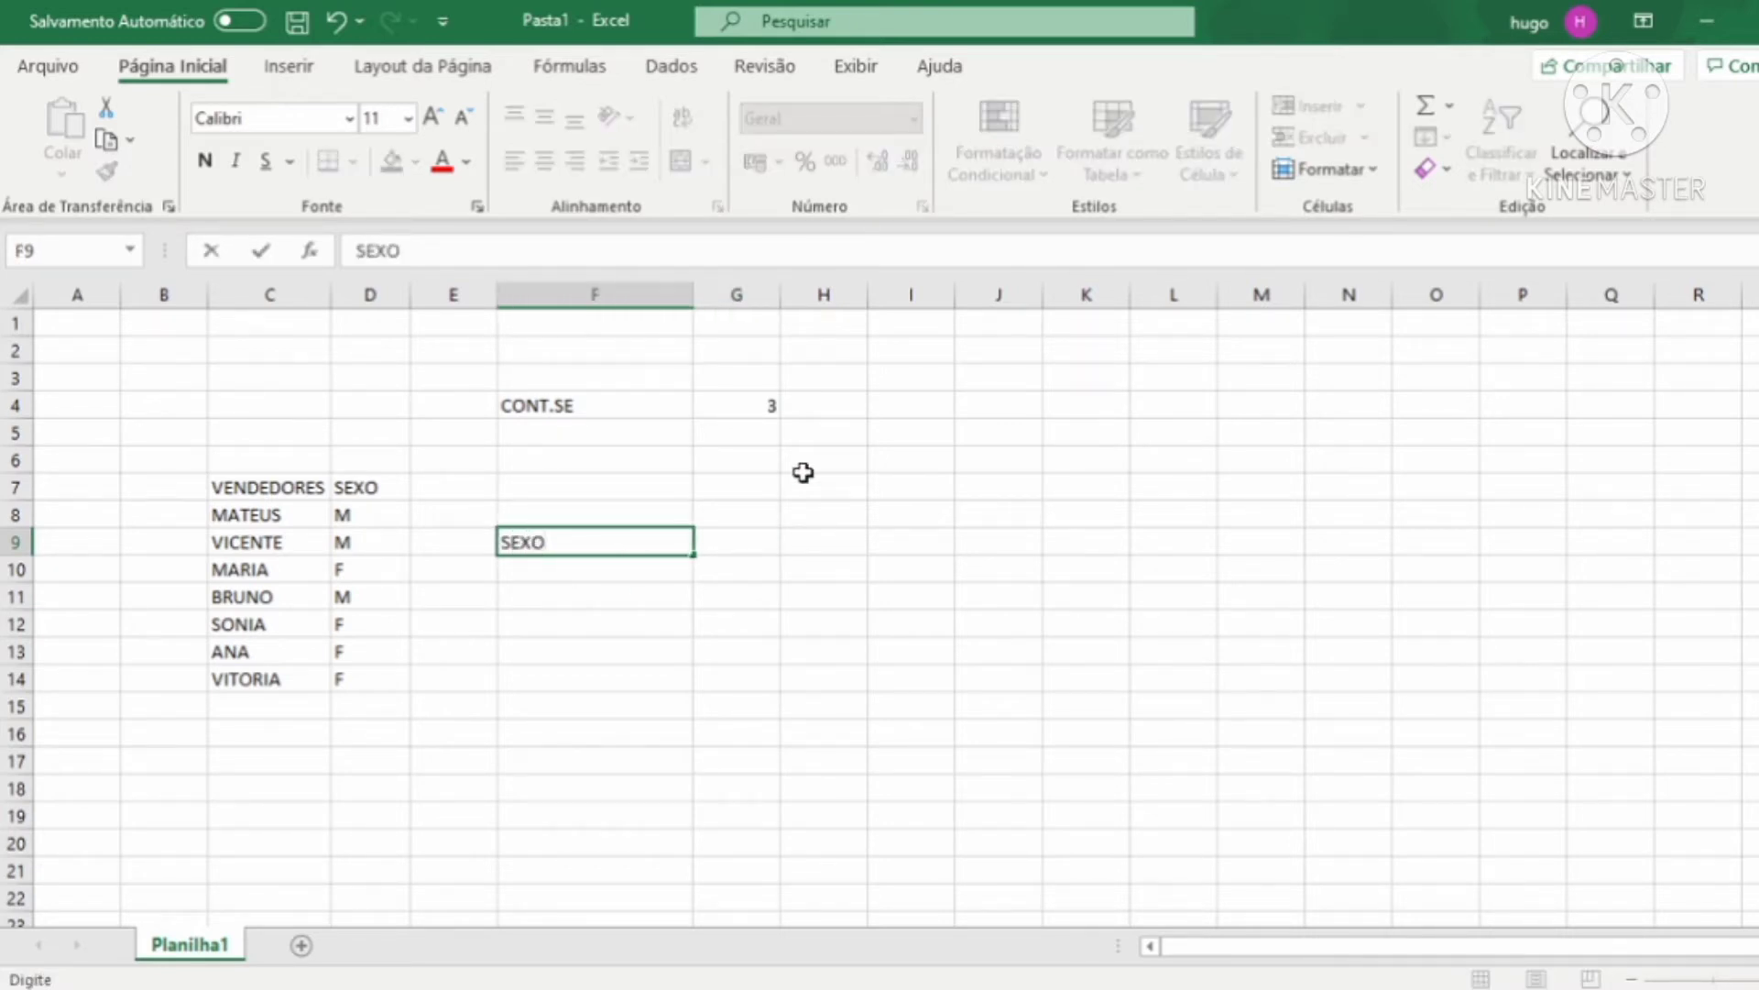
{"action": "key", "text": "Tab"}
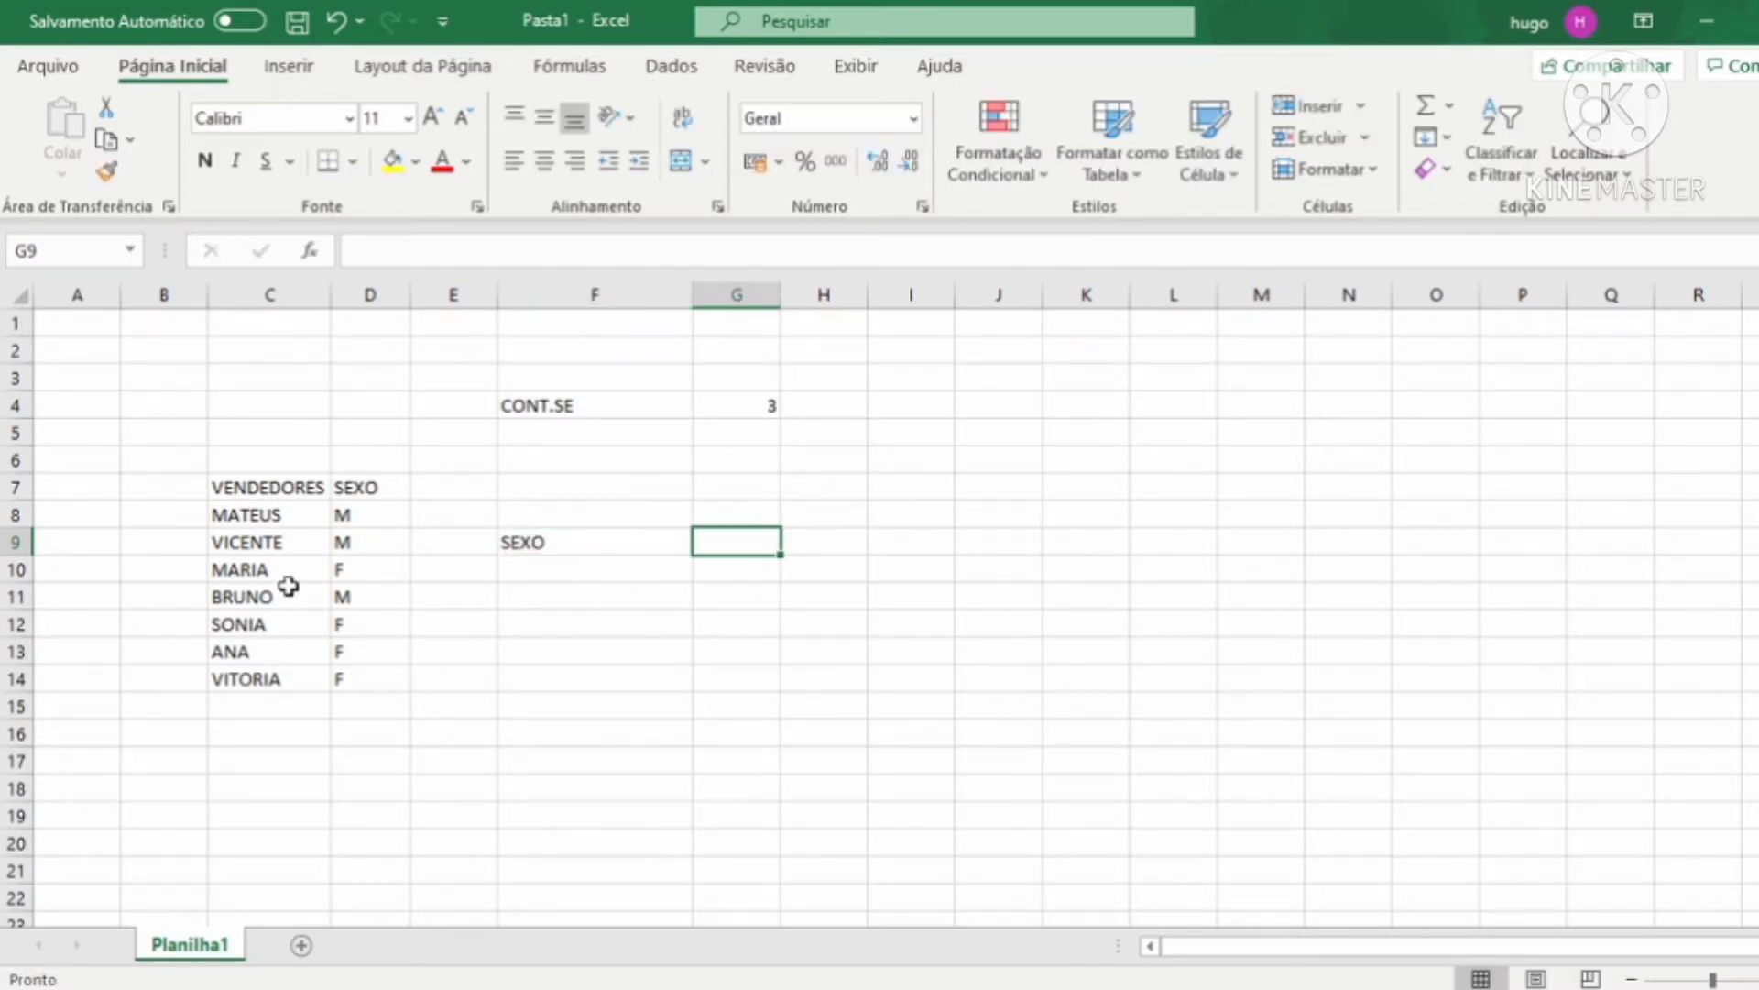
Fill cell G9 with yellow and enter the criterion M in it.
{"action": "left_click", "coordinate": [391, 163]}
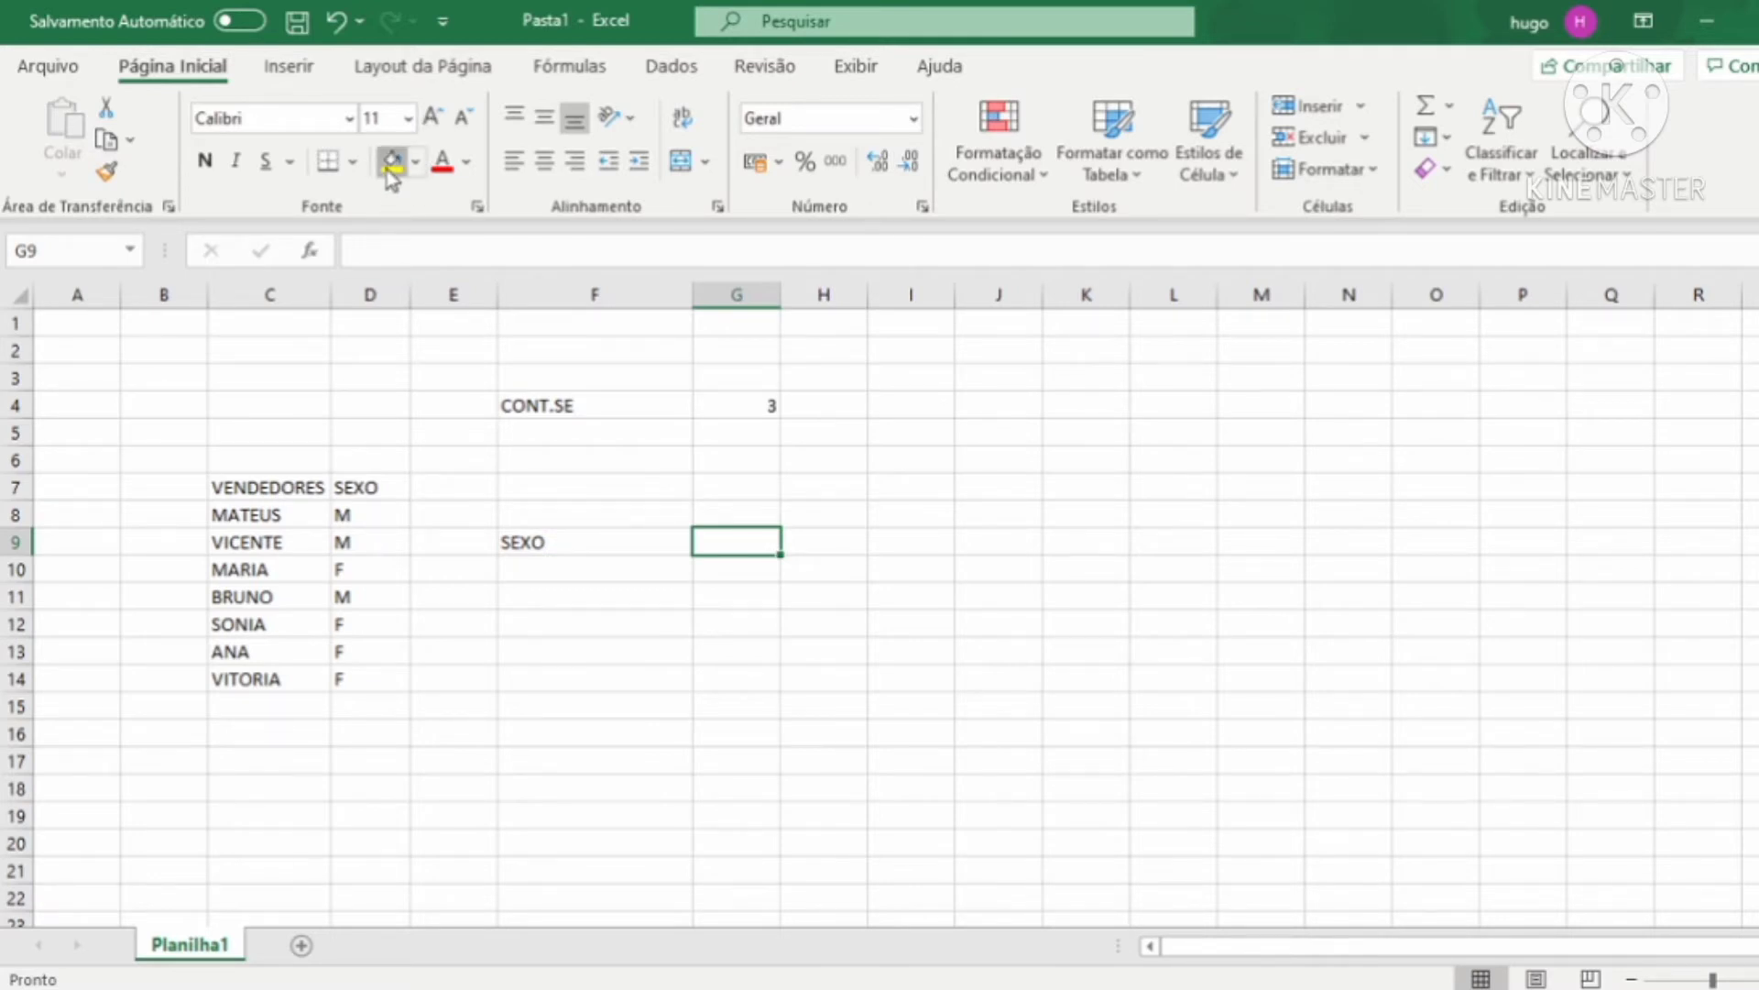
{"action": "left_click", "coordinate": [739, 576]}
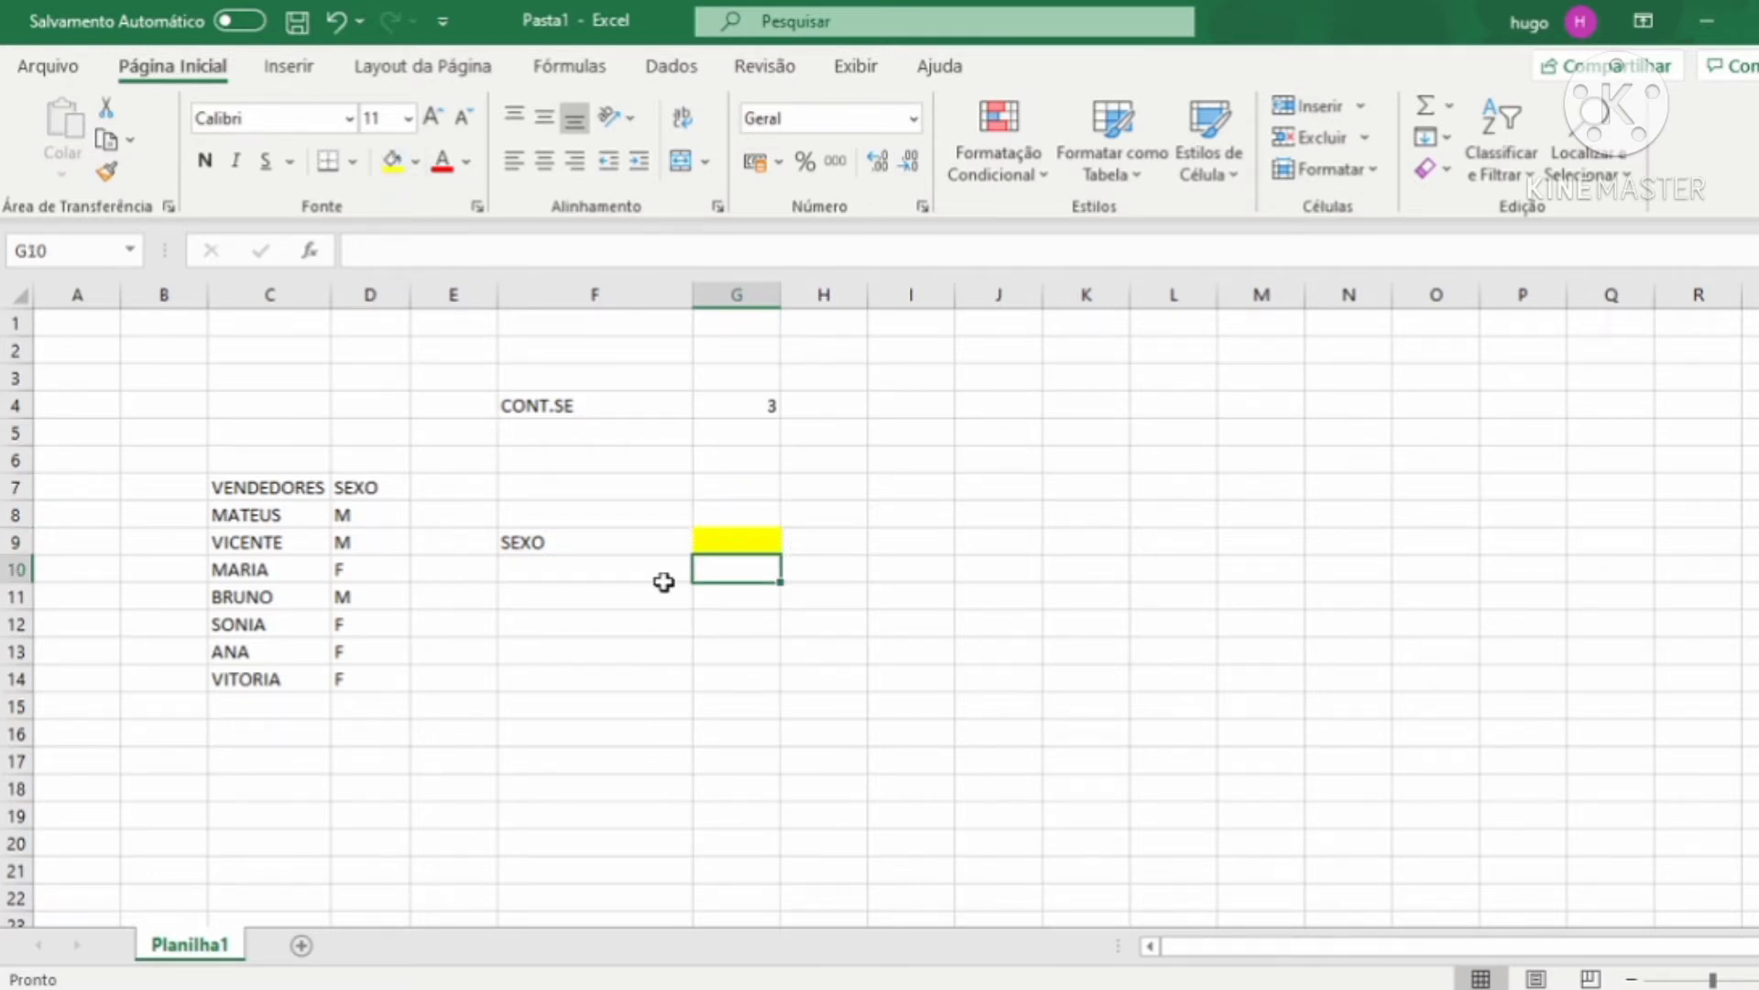
{"action": "left_click", "coordinate": [664, 577]}
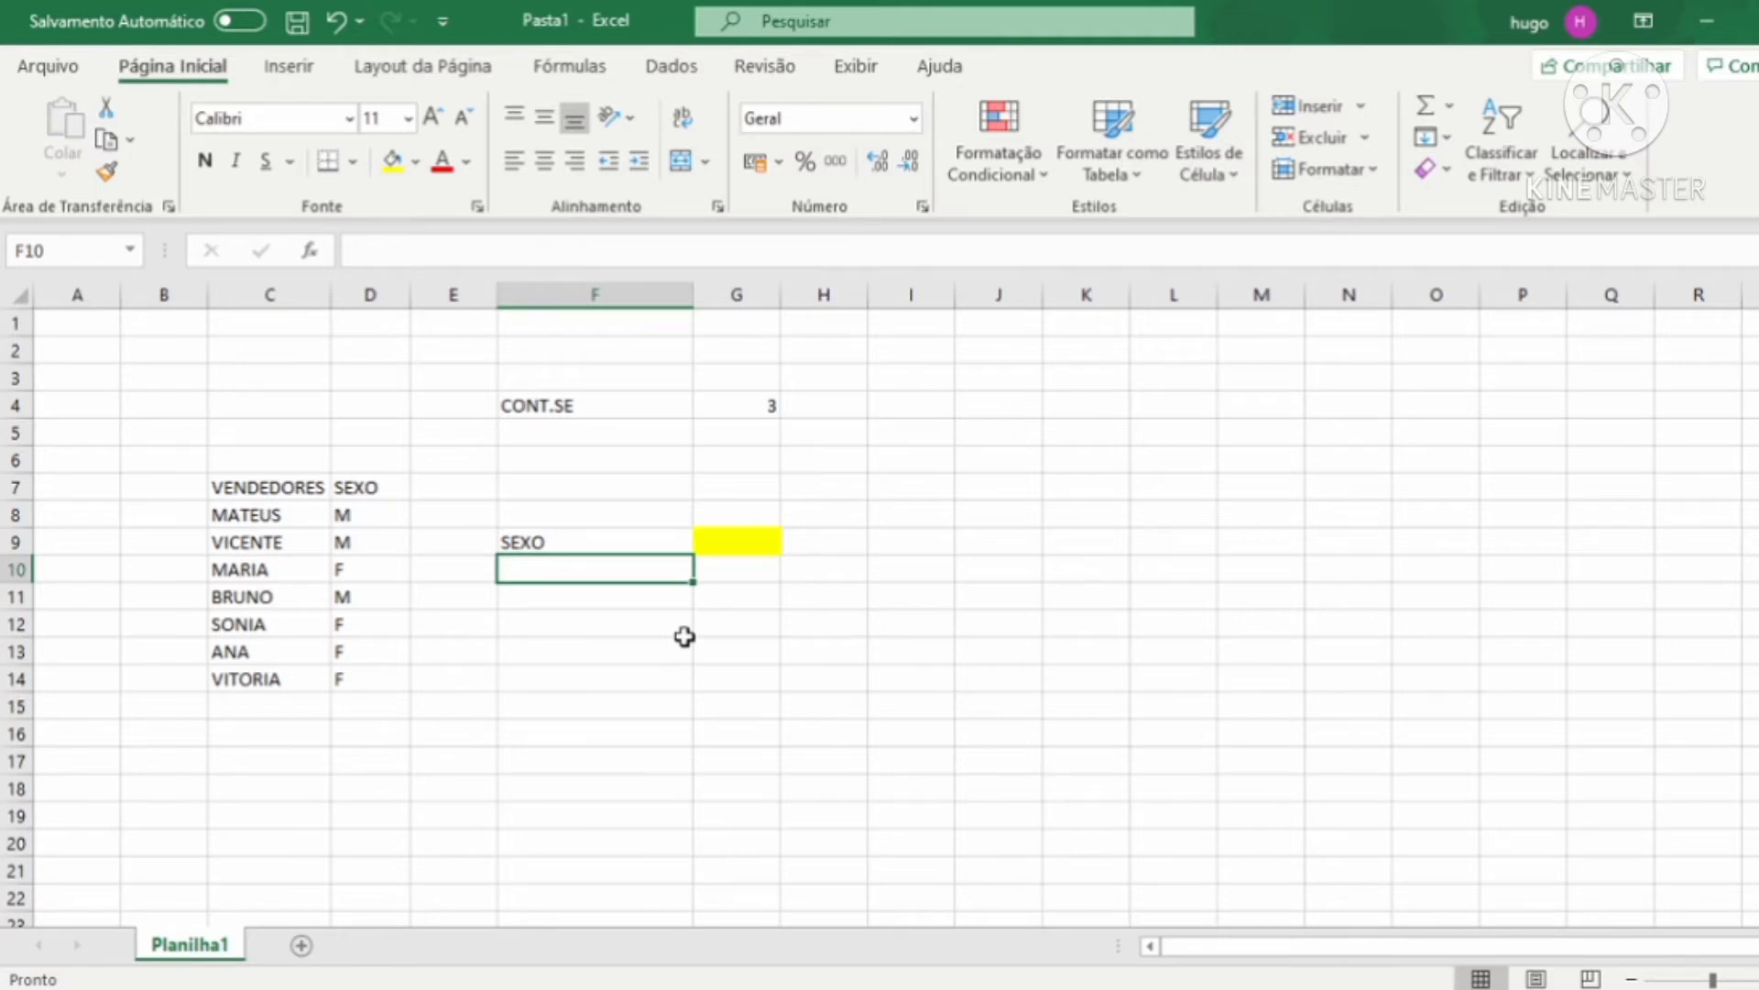
{"action": "left_click", "coordinate": [729, 541]}
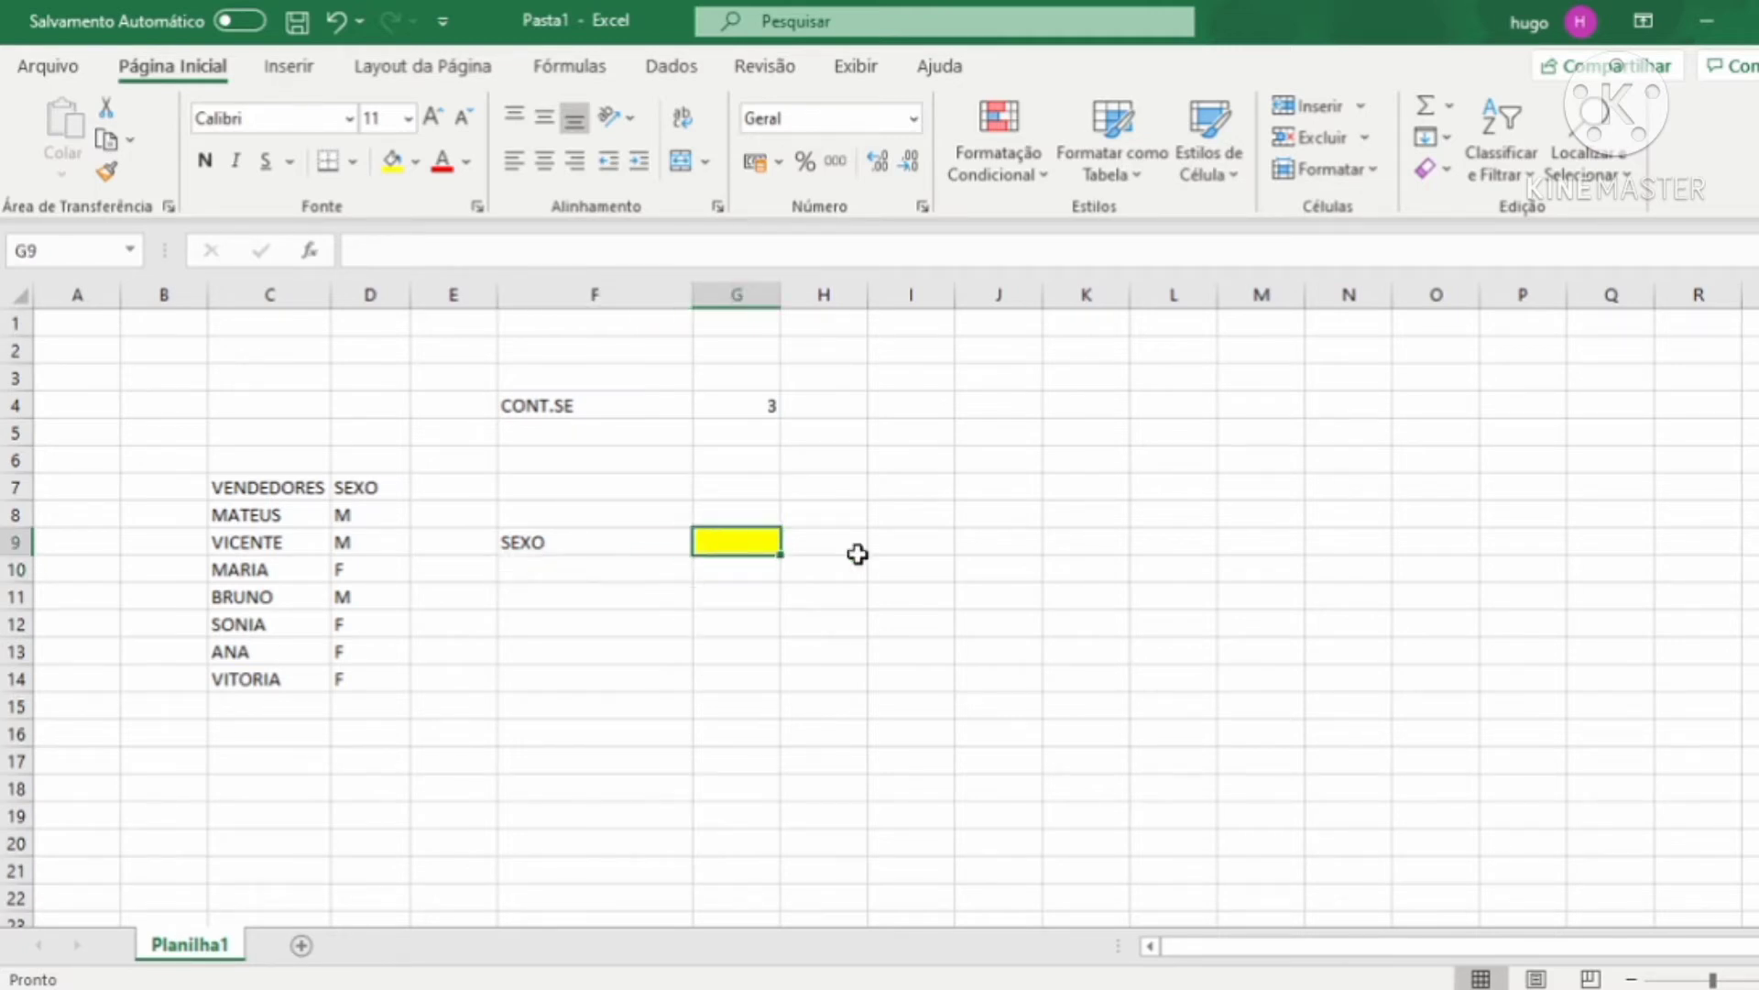
{"action": "type", "text": "M"}
{"action": "key", "text": "Return"}
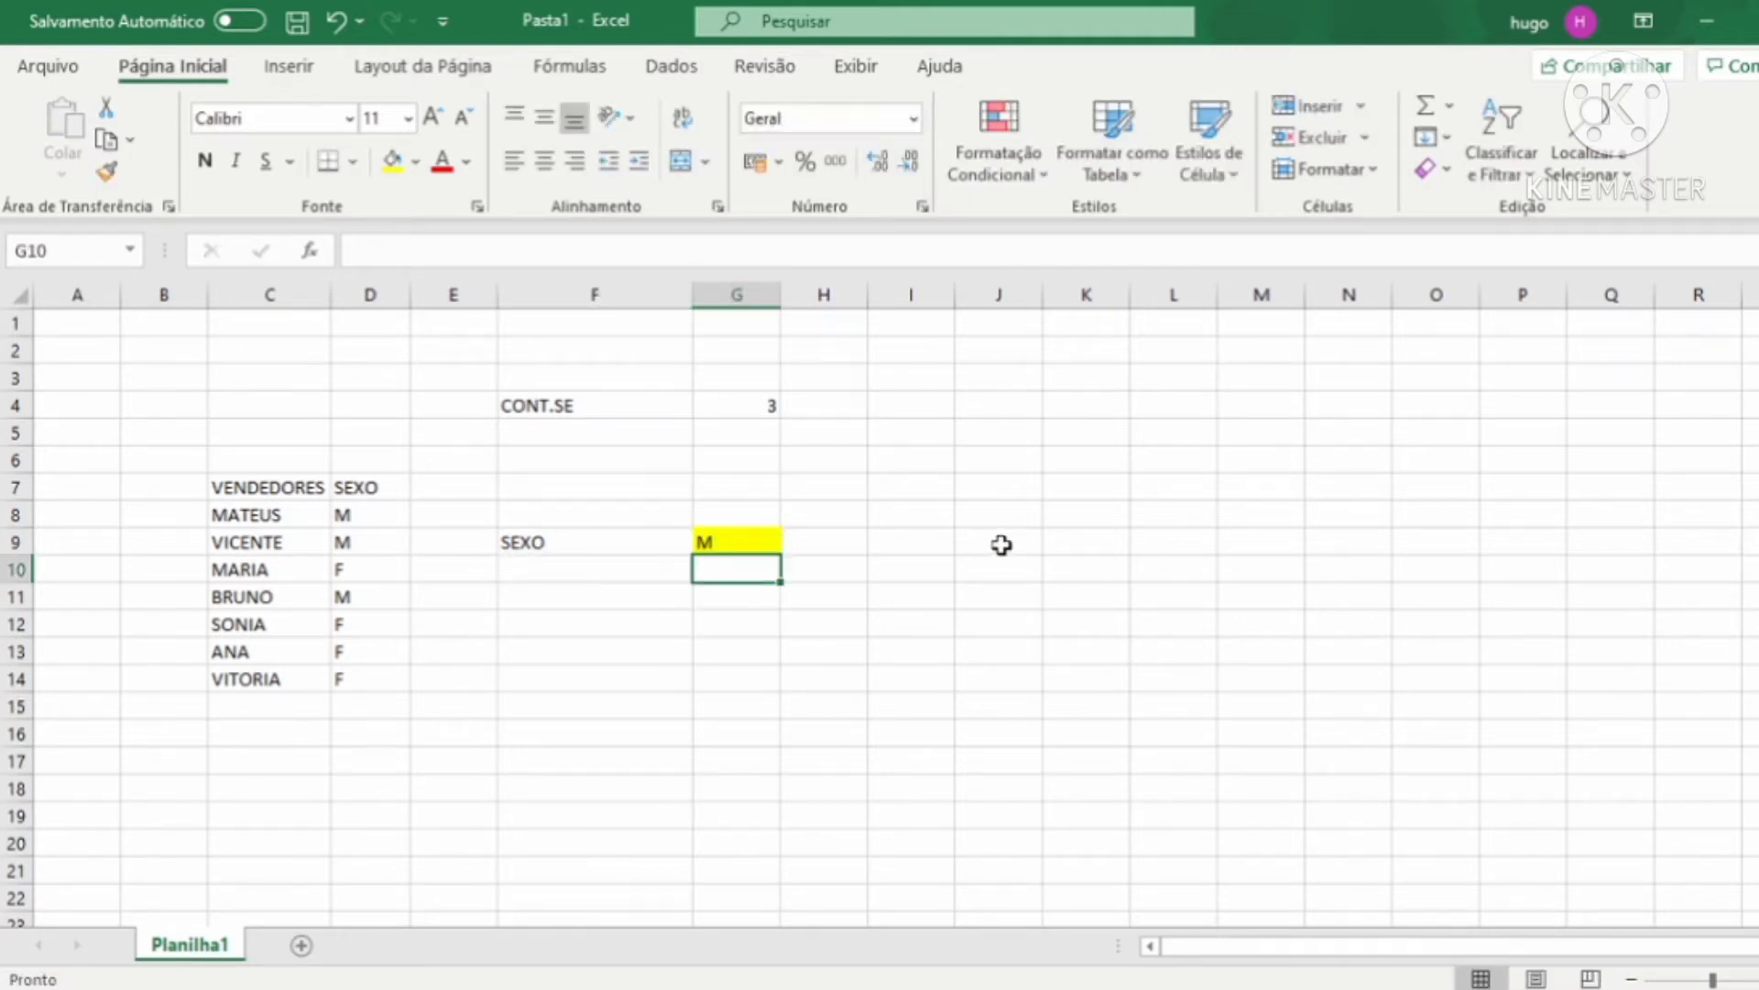
Enter a CONT.SE formula in cell F10 that counts D8:D14 using cell G9 as the criterion.
{"action": "left_click", "coordinate": [597, 574]}
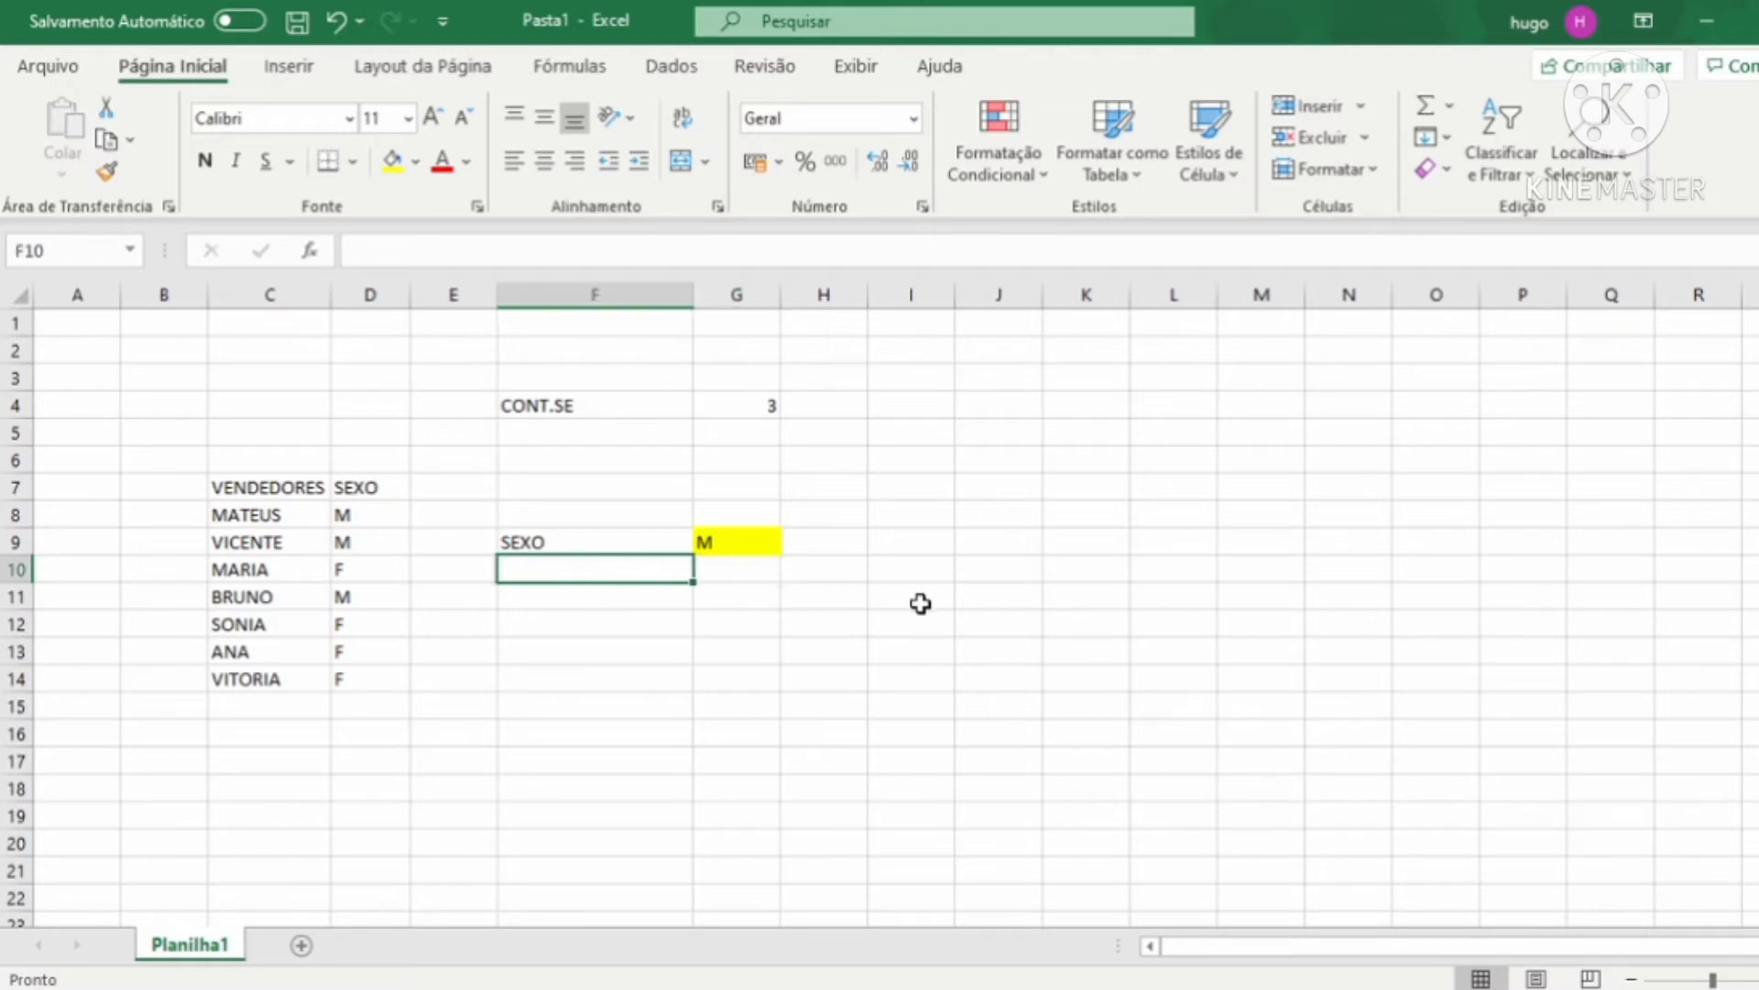
{"action": "type", "text": "=CONT"}
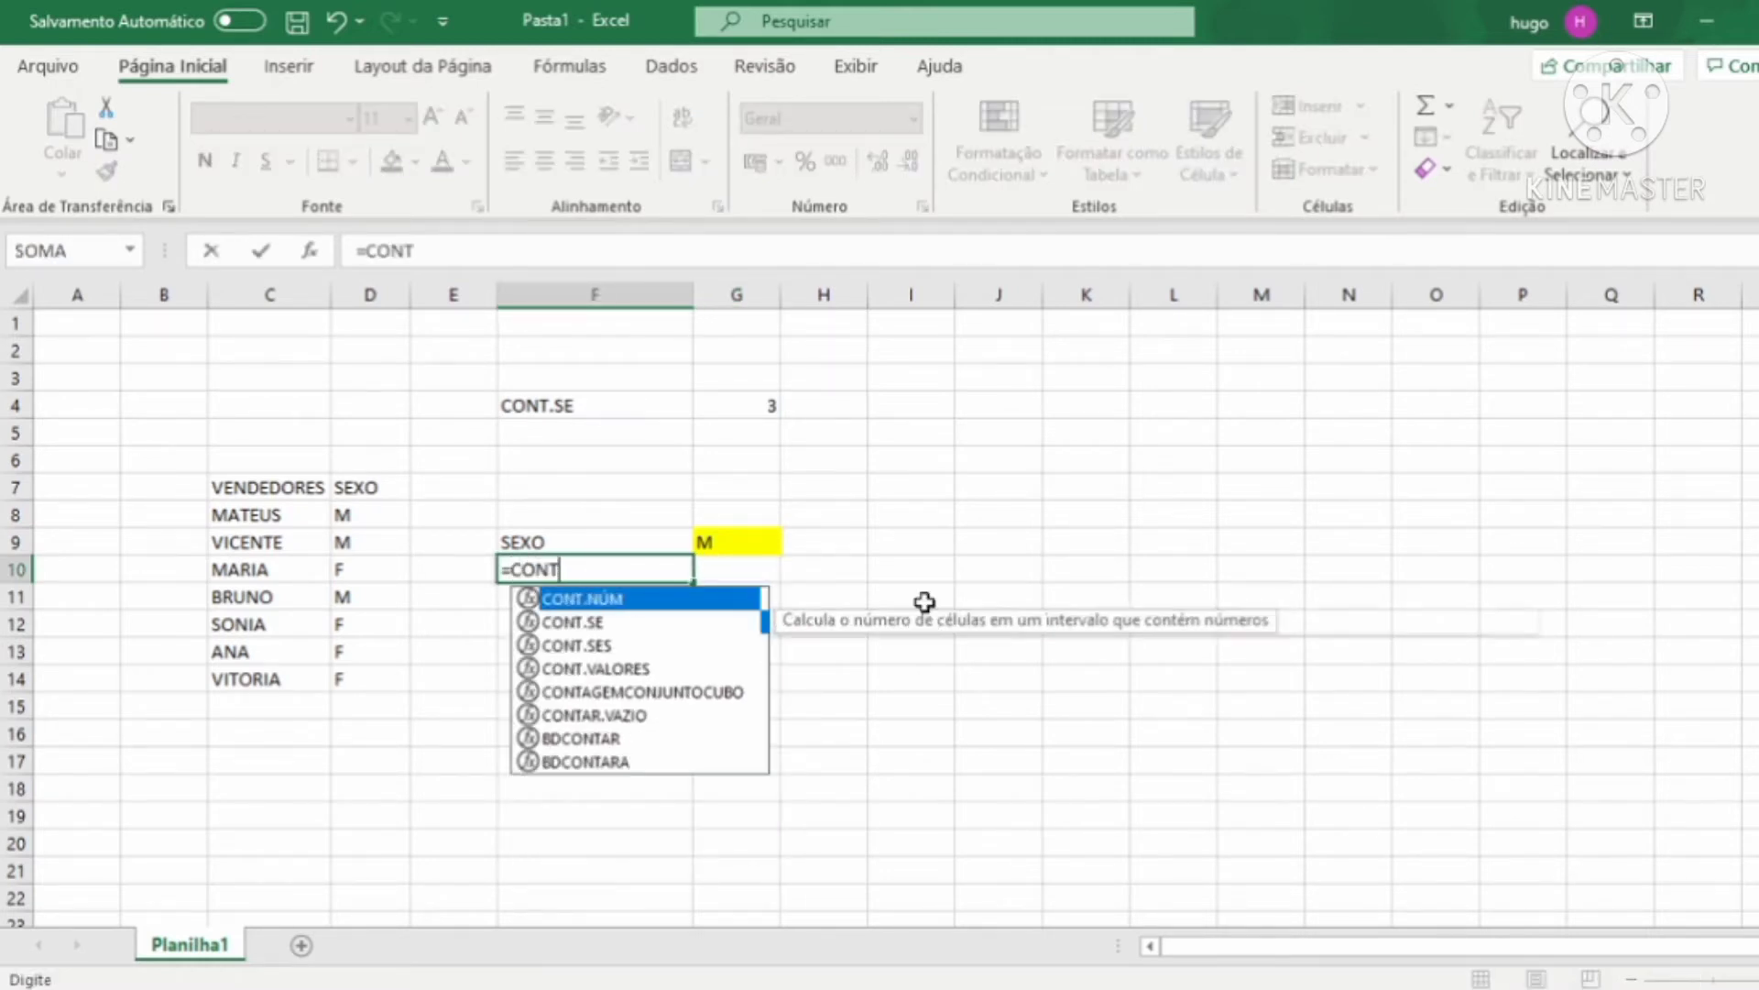
{"action": "key", "text": "Down"}
{"action": "key", "text": "Tab"}
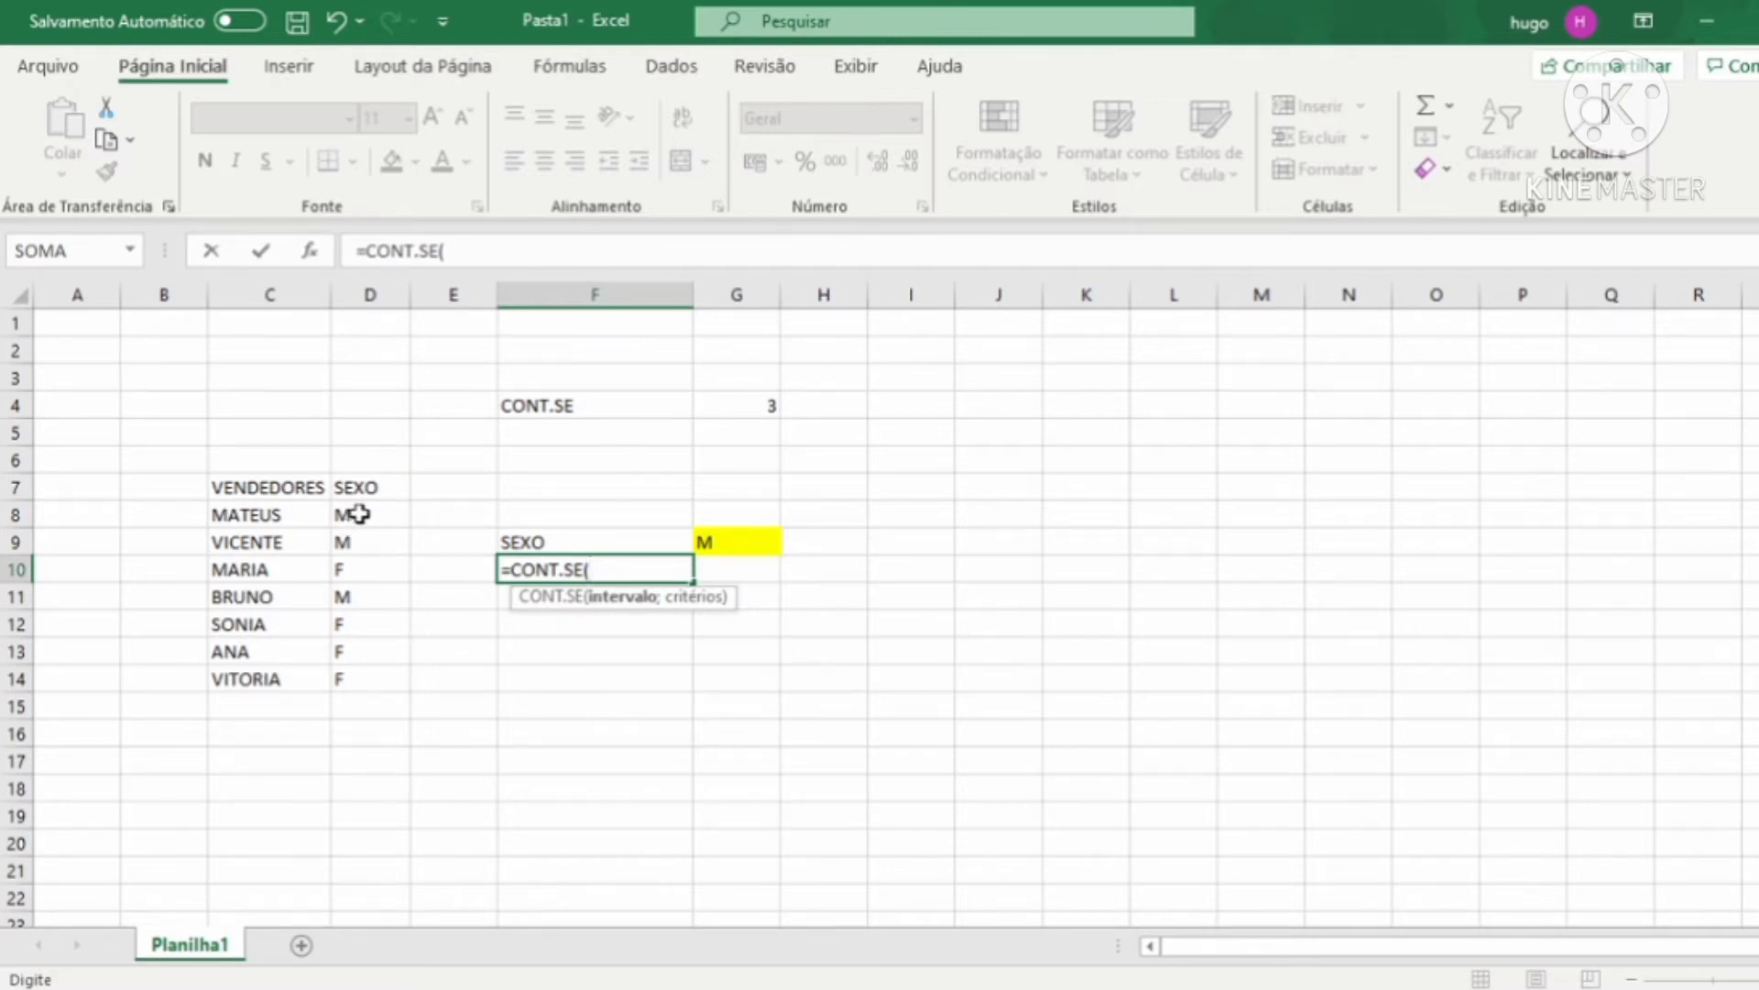
{"action": "left_click_drag", "start_coordinate": [358, 514], "coordinate": [358, 674]}
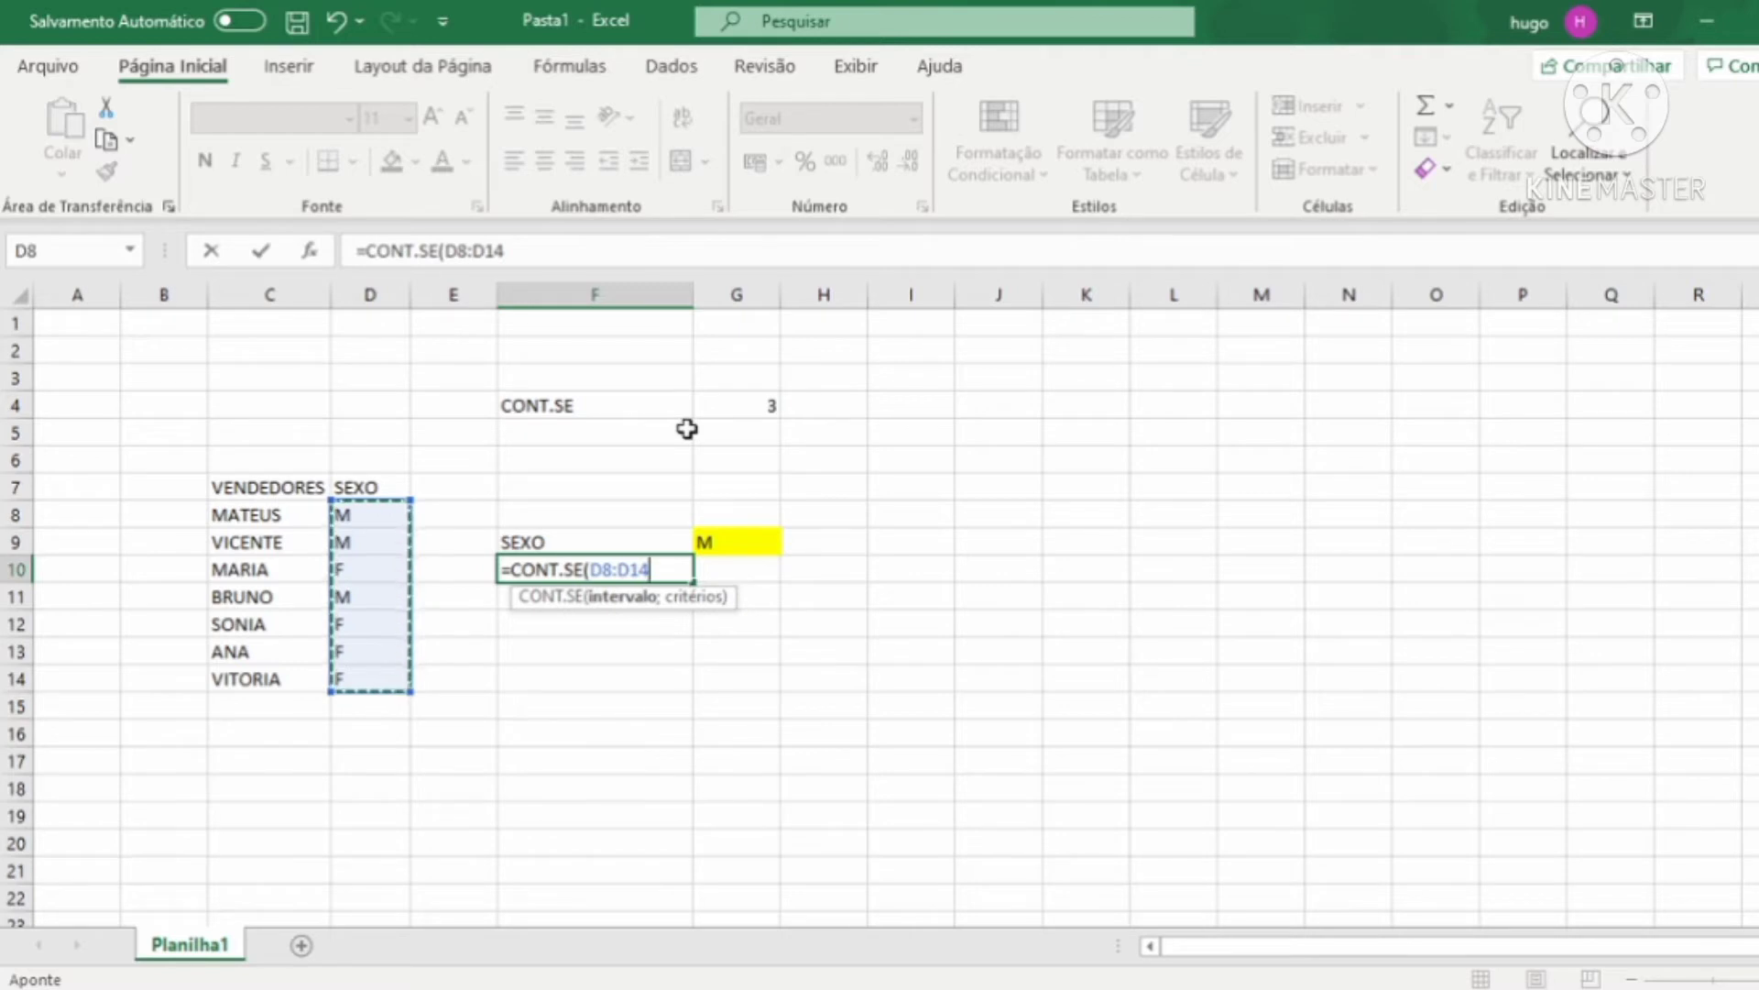
{"action": "type", "text": ";"}
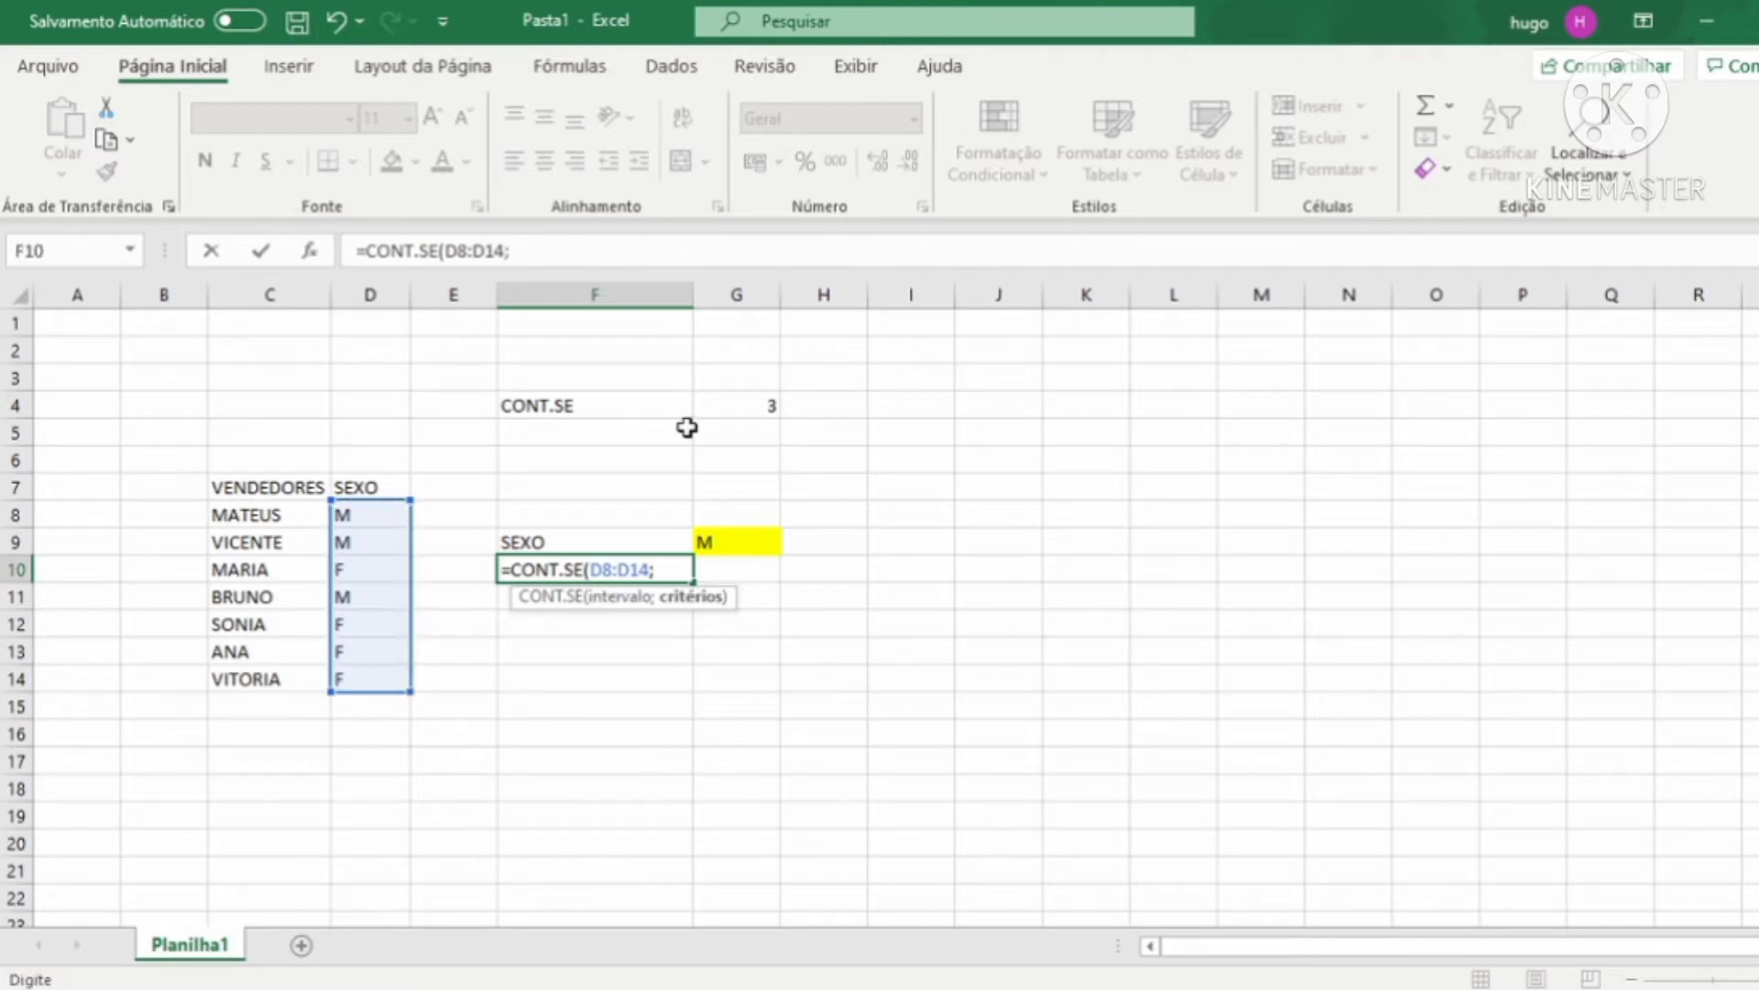
{"action": "type", "text": "\""}
{"action": "key", "text": "BackSpace"}
{"action": "left_click", "coordinate": [742, 545]}
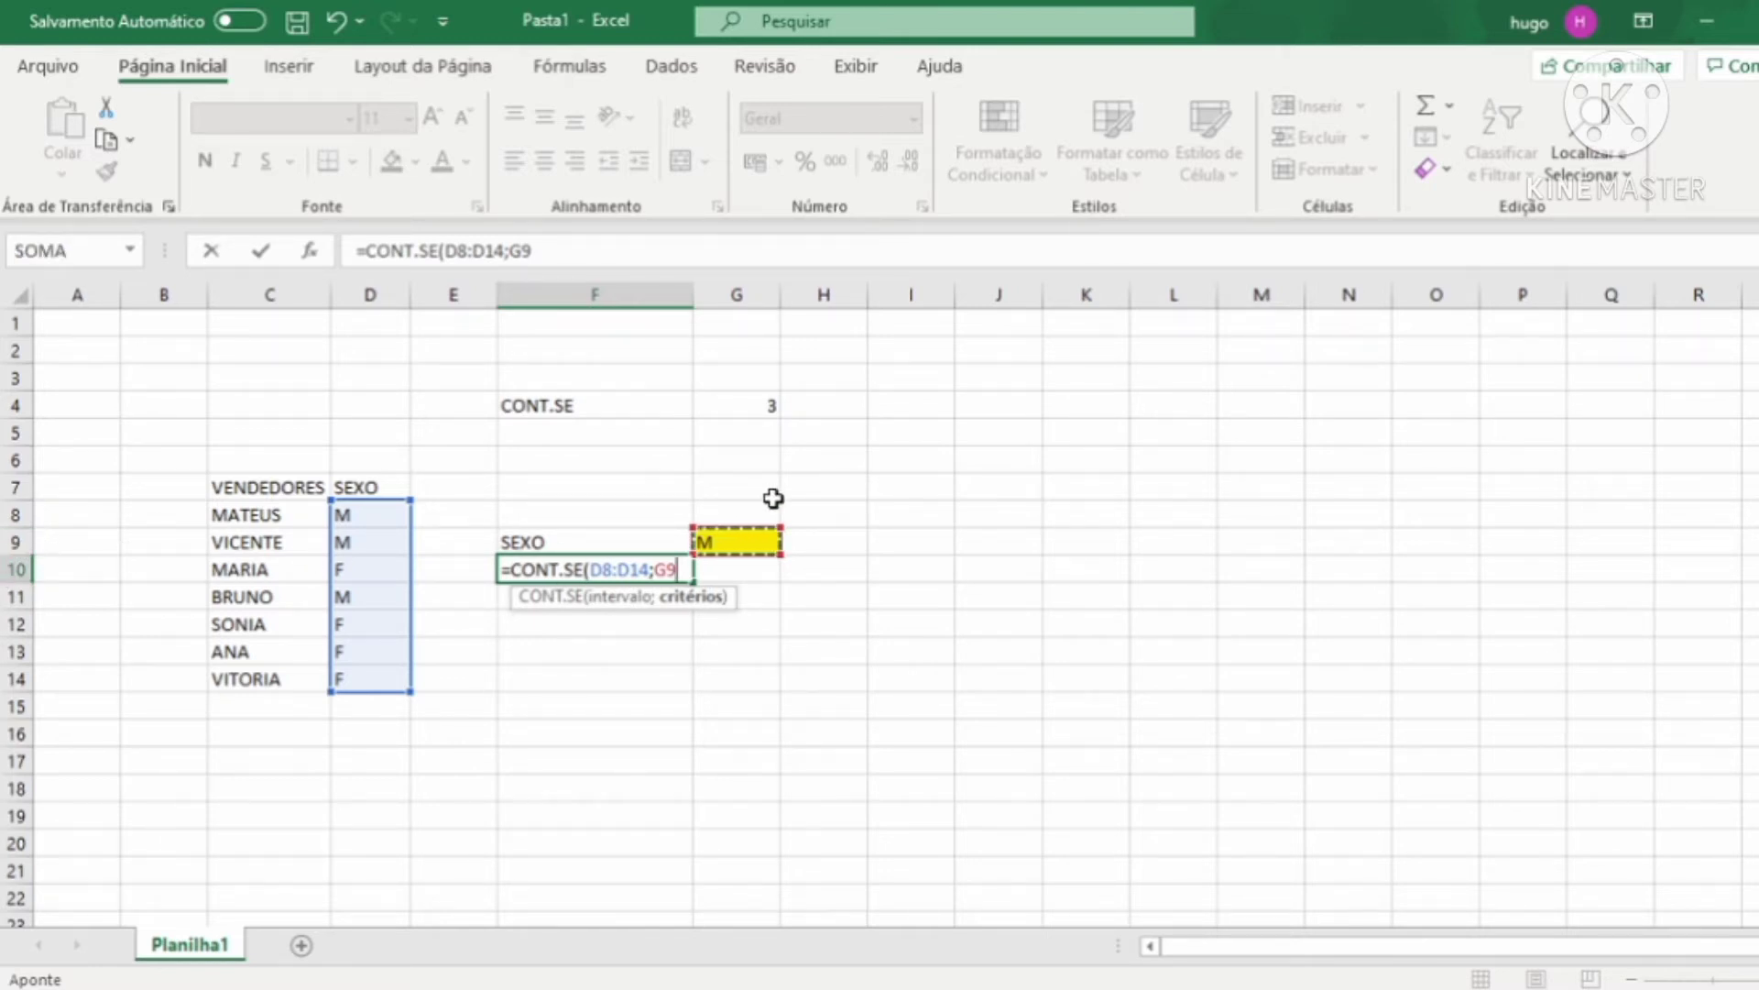
{"action": "key", "text": "Return"}
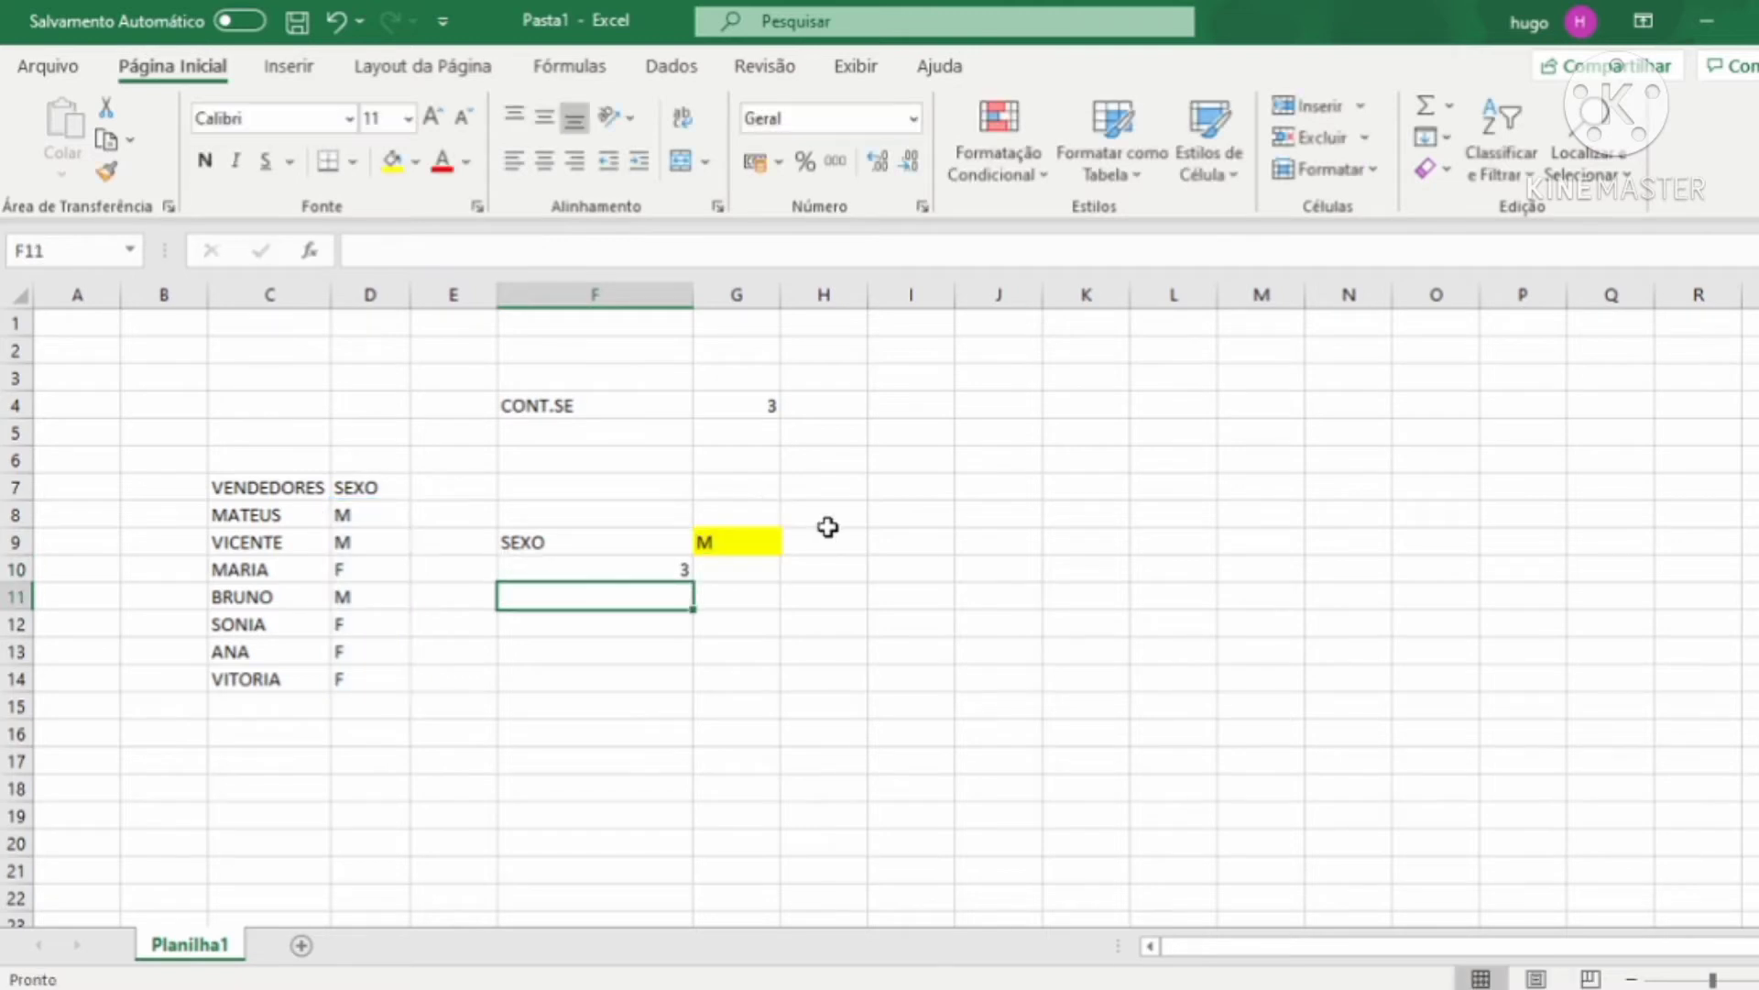
Compare the CONT.SE formulas in cells G4 and F10.
{"action": "left_click", "coordinate": [768, 401]}
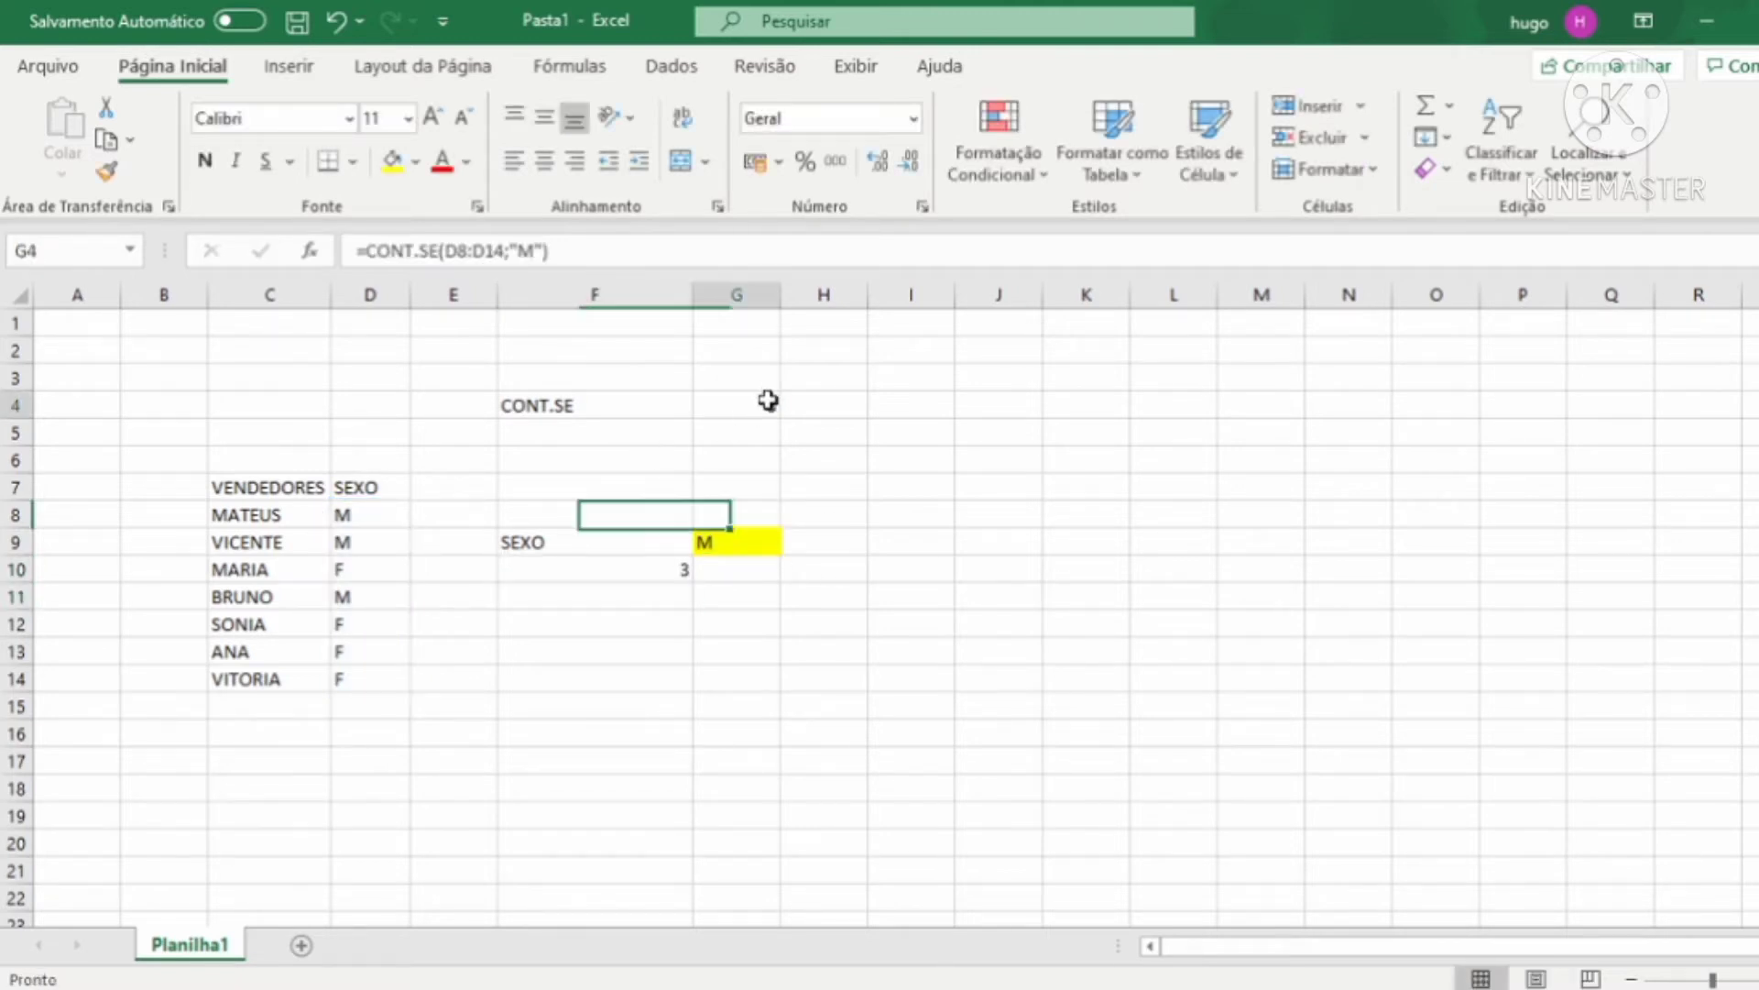
{"action": "left_click", "coordinate": [640, 569]}
{"action": "left_click", "coordinate": [608, 402]}
{"action": "left_click", "coordinate": [735, 414]}
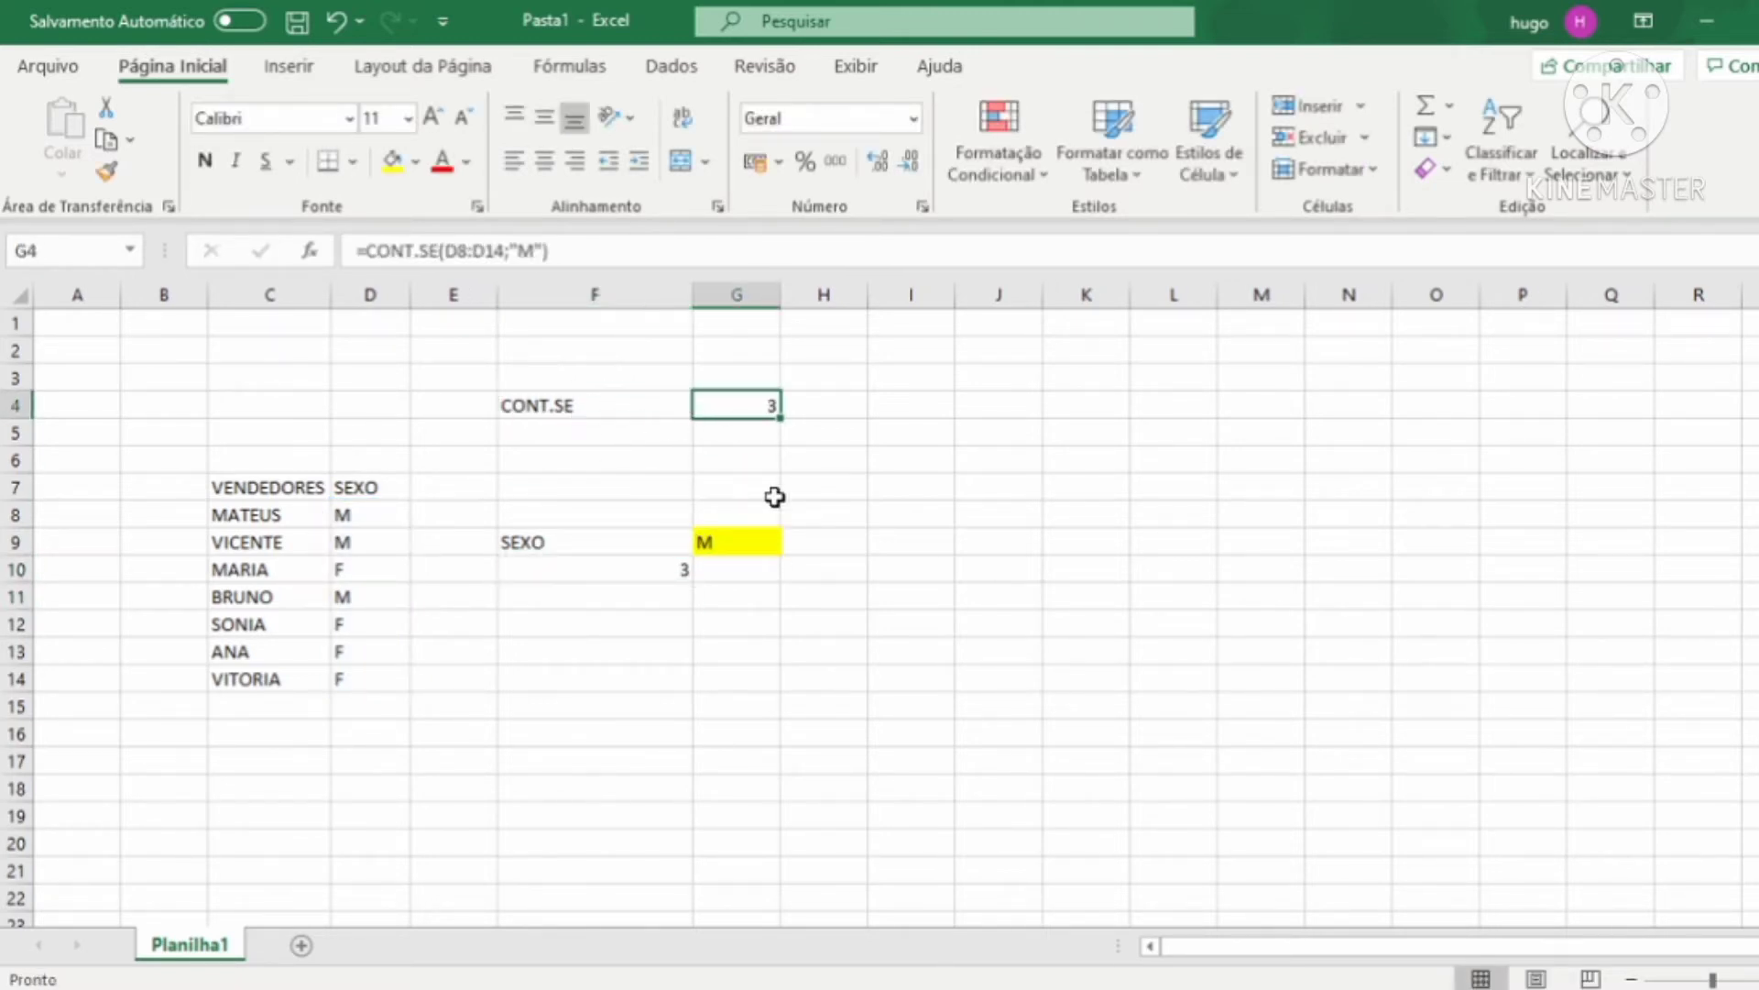
Change the criterion in cell G9 to F and check the CONT.SE count in cell F10.
{"action": "left_click", "coordinate": [634, 598]}
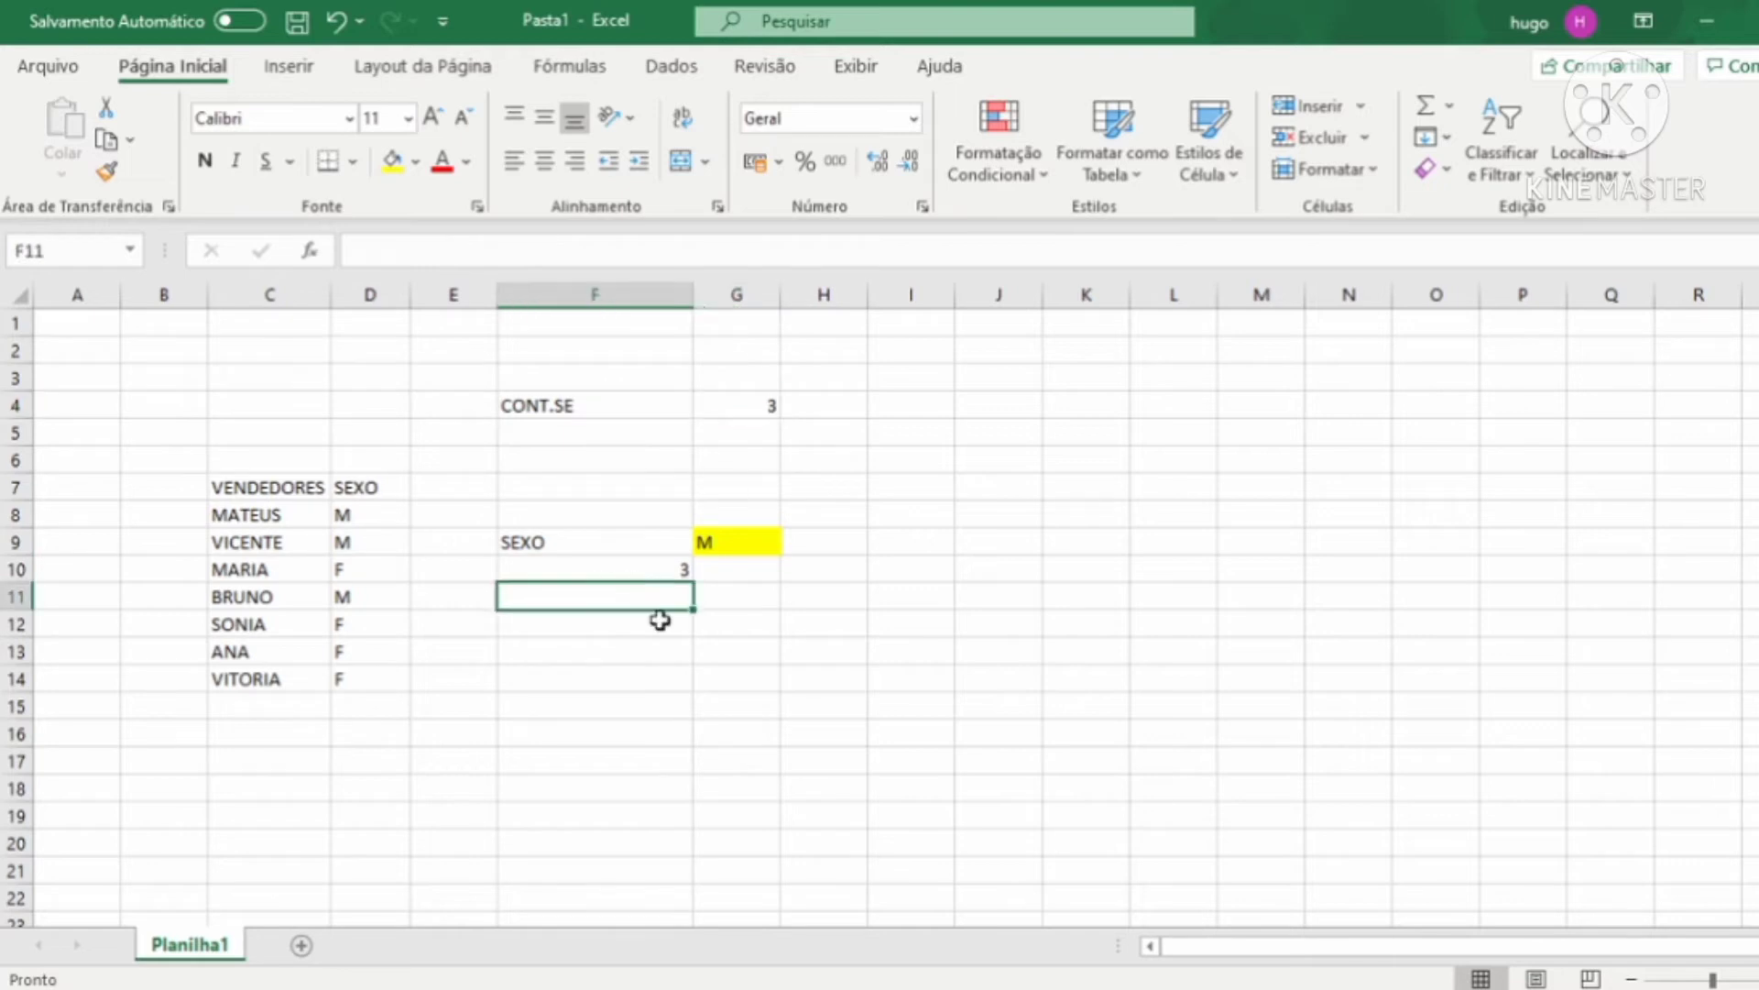
{"action": "left_click", "coordinate": [618, 570]}
{"action": "left_click", "coordinate": [749, 545]}
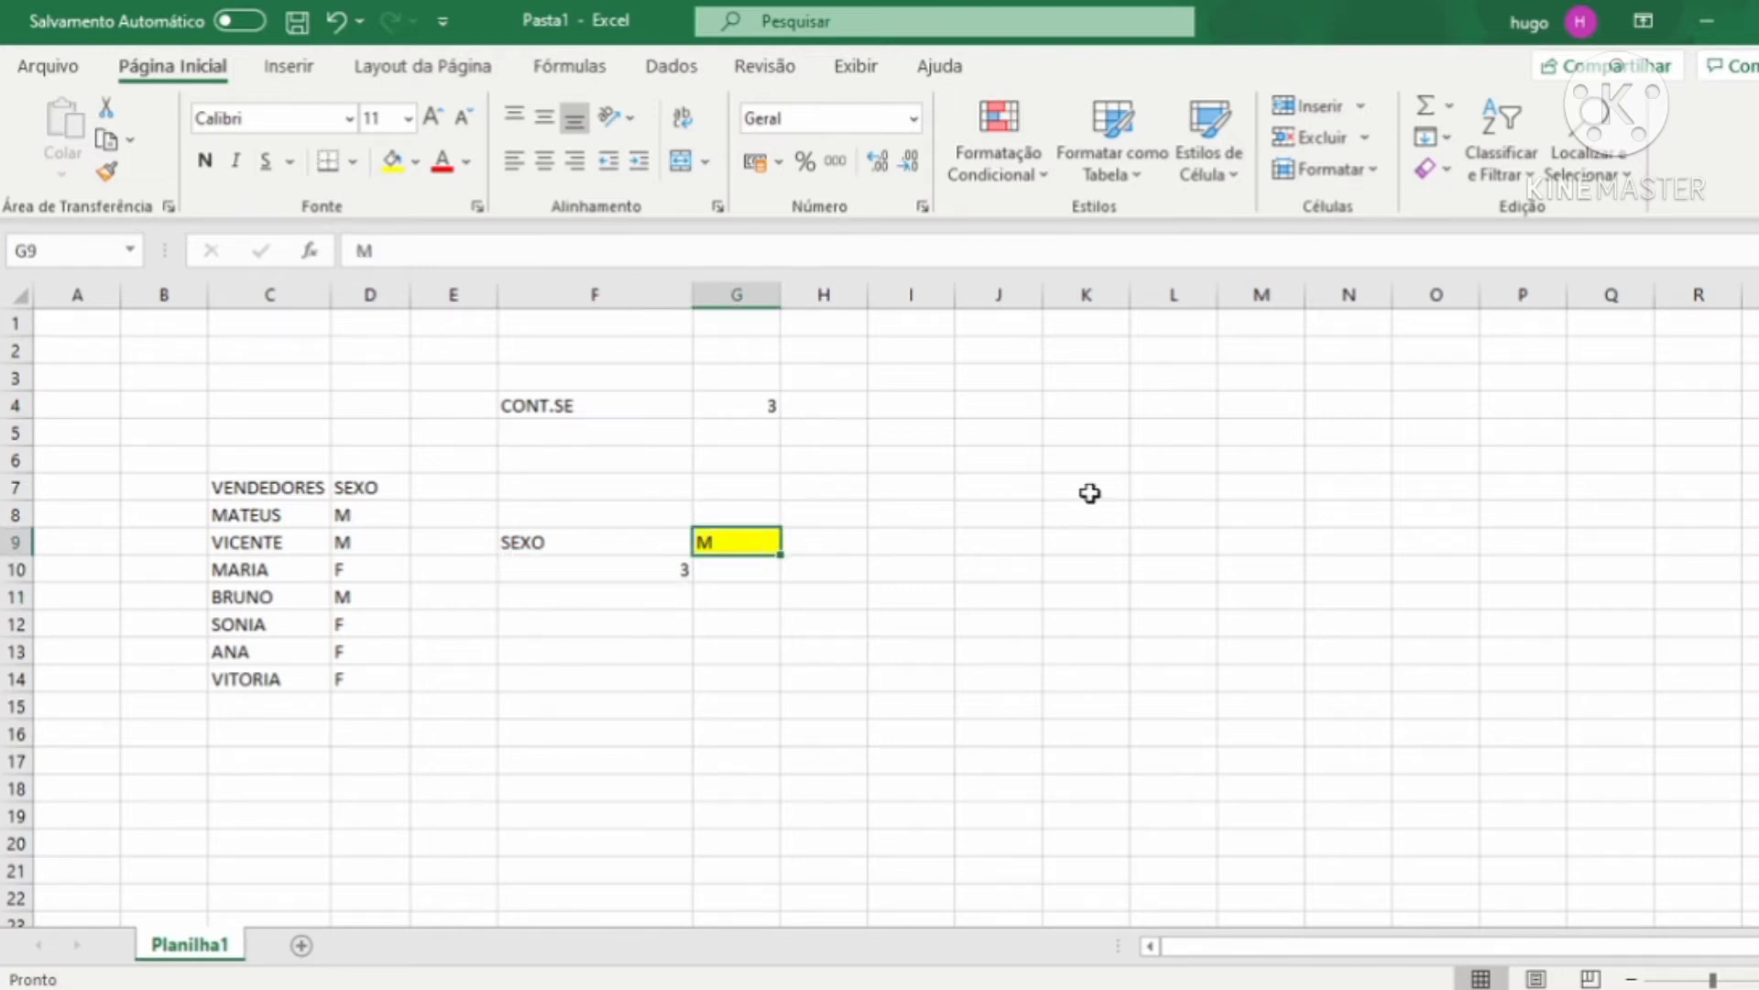
{"action": "type", "text": "F"}
{"action": "key", "text": "Return"}
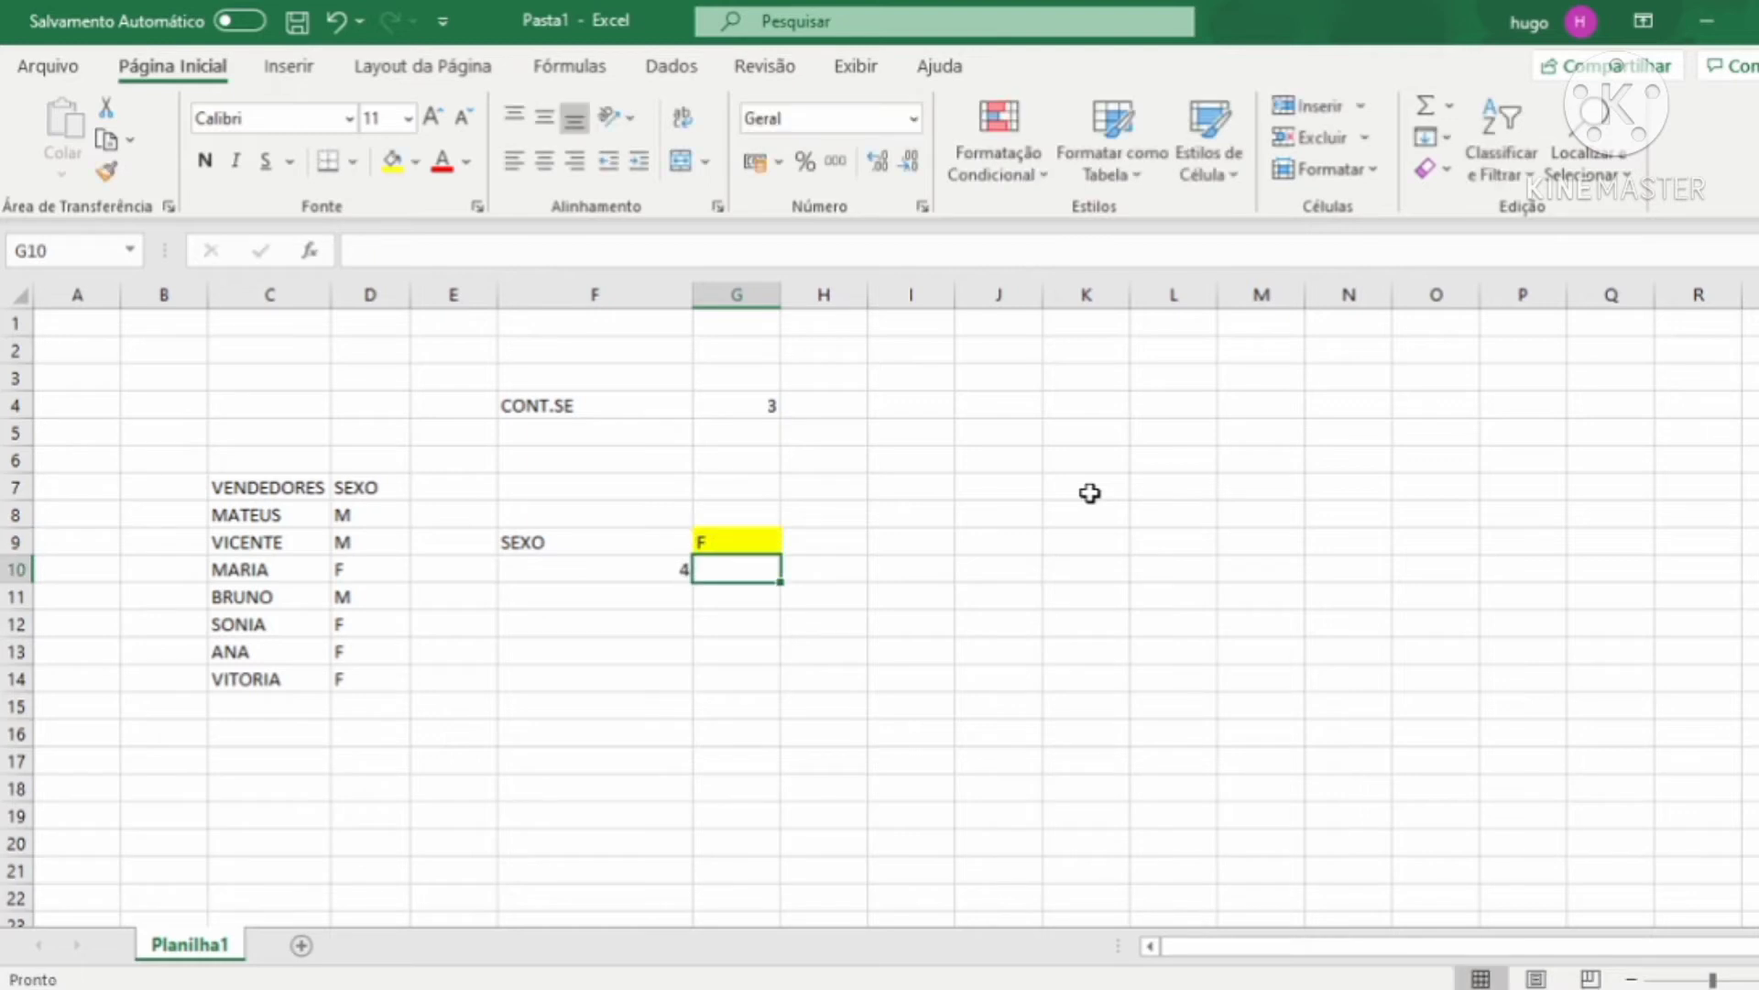
{"action": "left_click", "coordinate": [648, 573]}
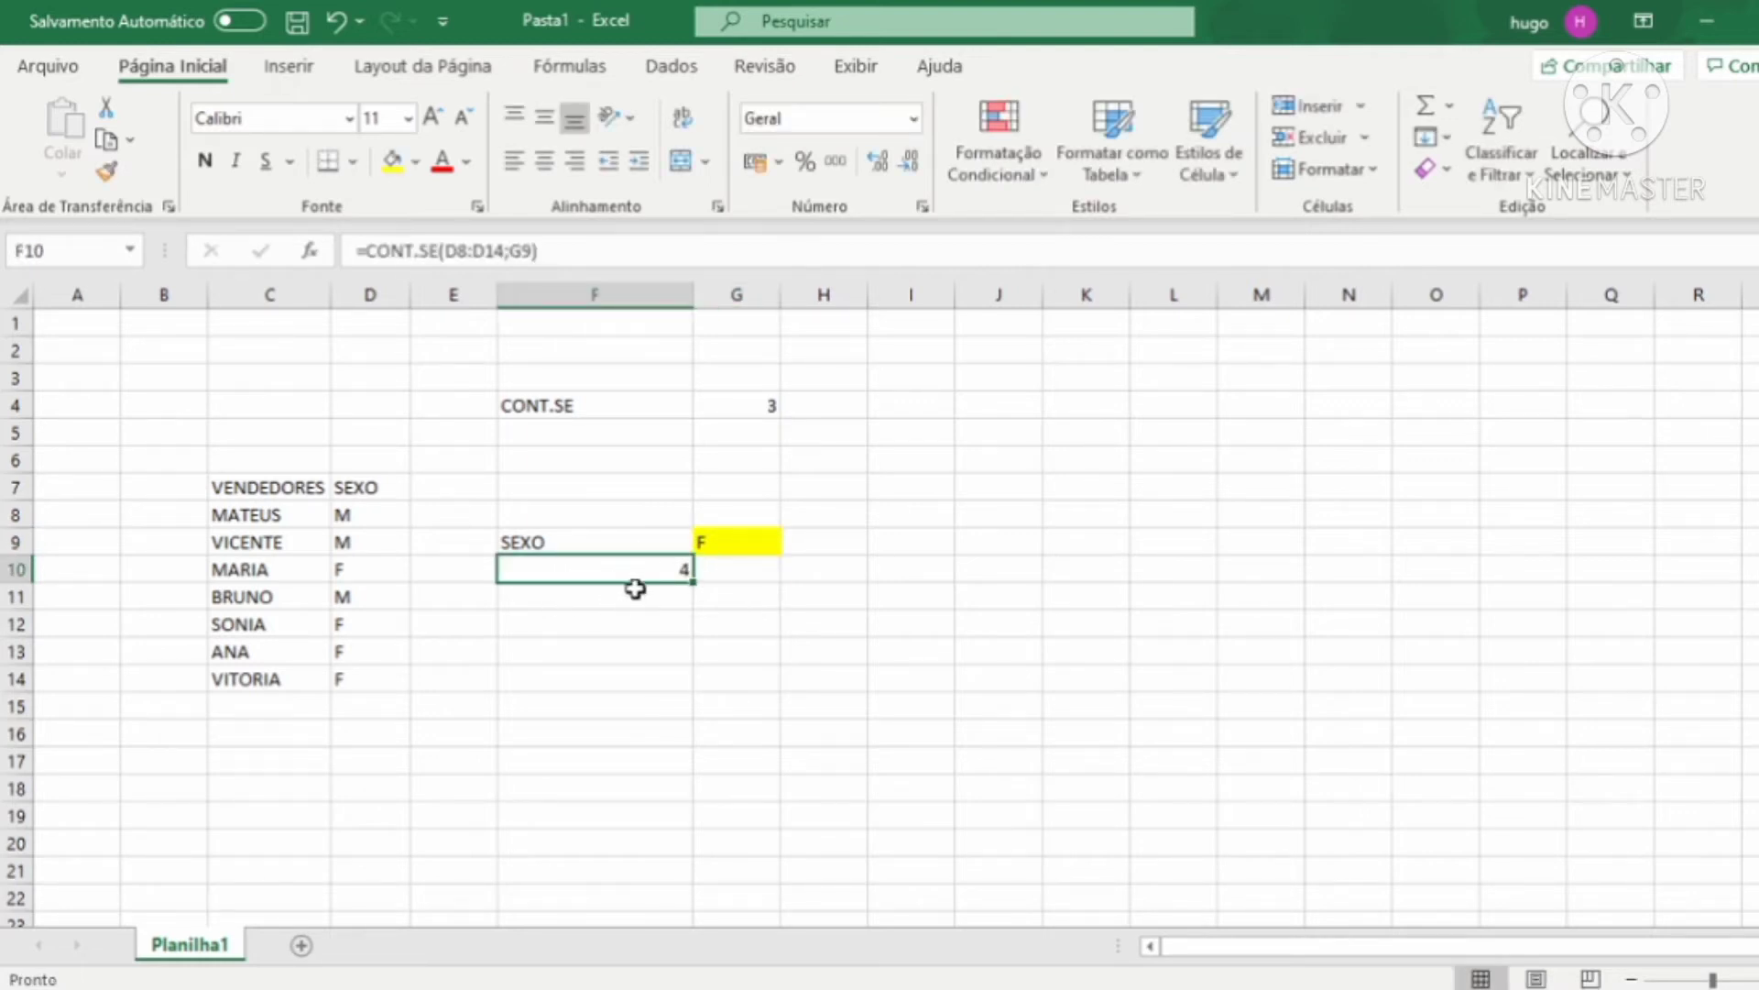
{"action": "left_click", "coordinate": [740, 547]}
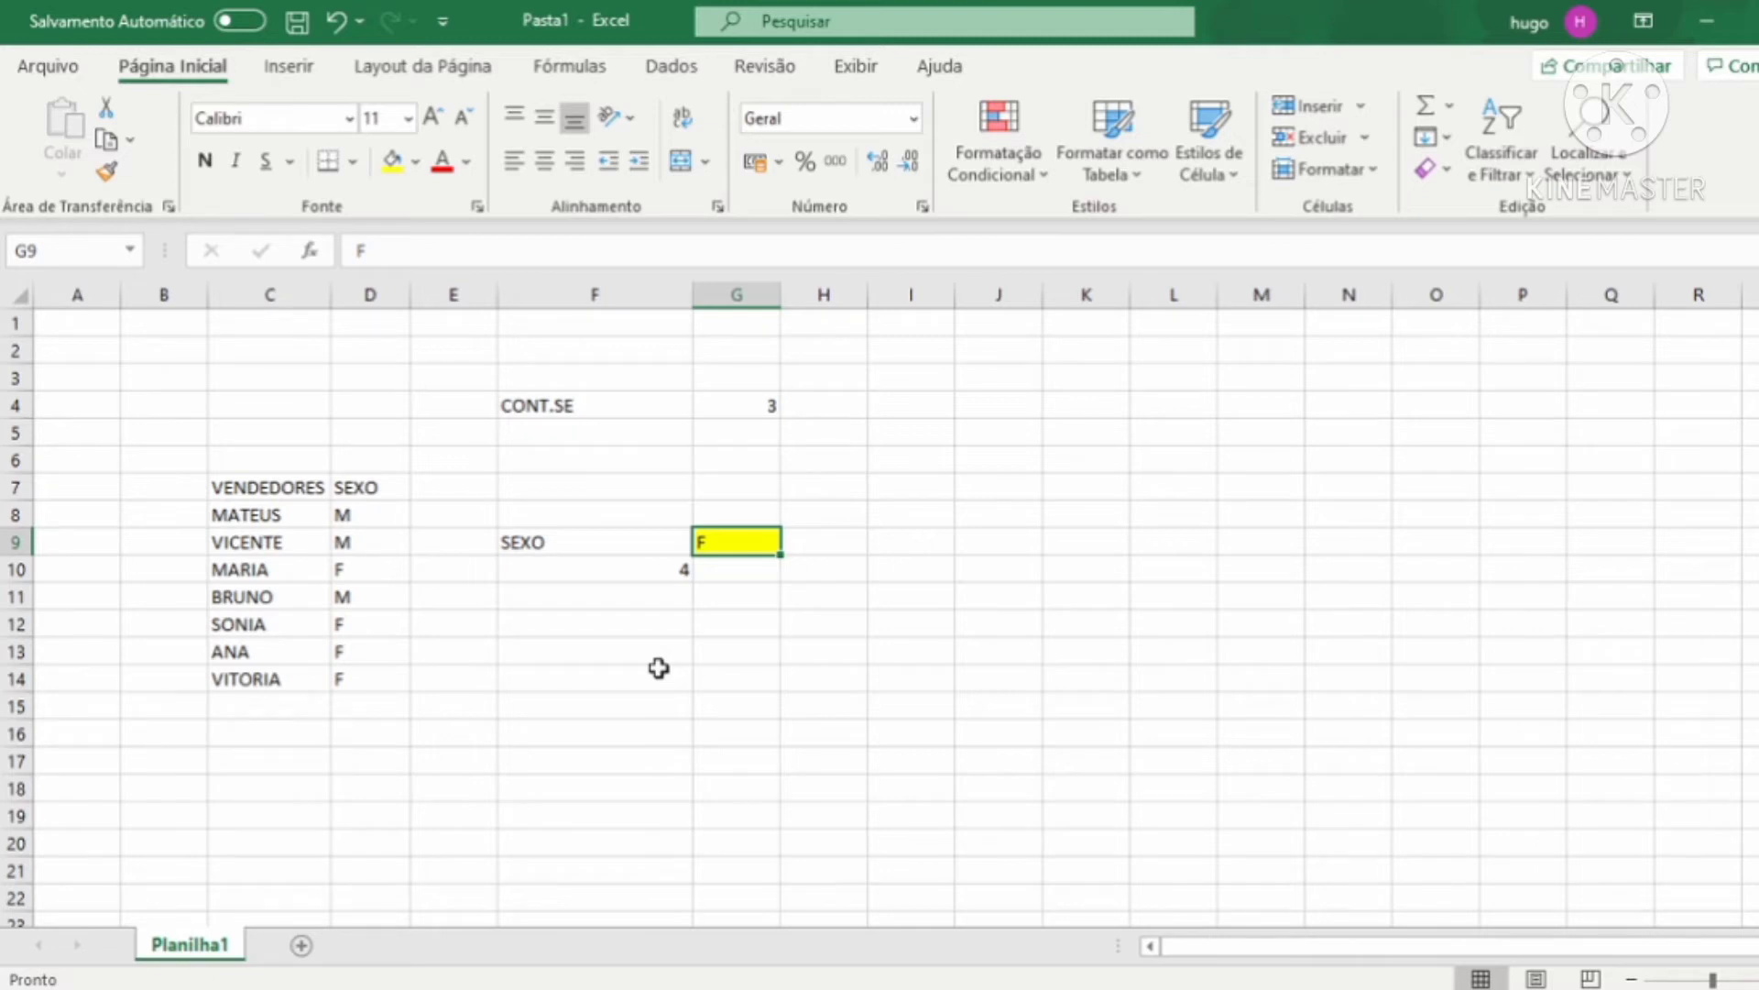
Enter the label CONT.SES in cell J4 and slightly widen column J.
{"action": "left_click", "coordinate": [589, 408]}
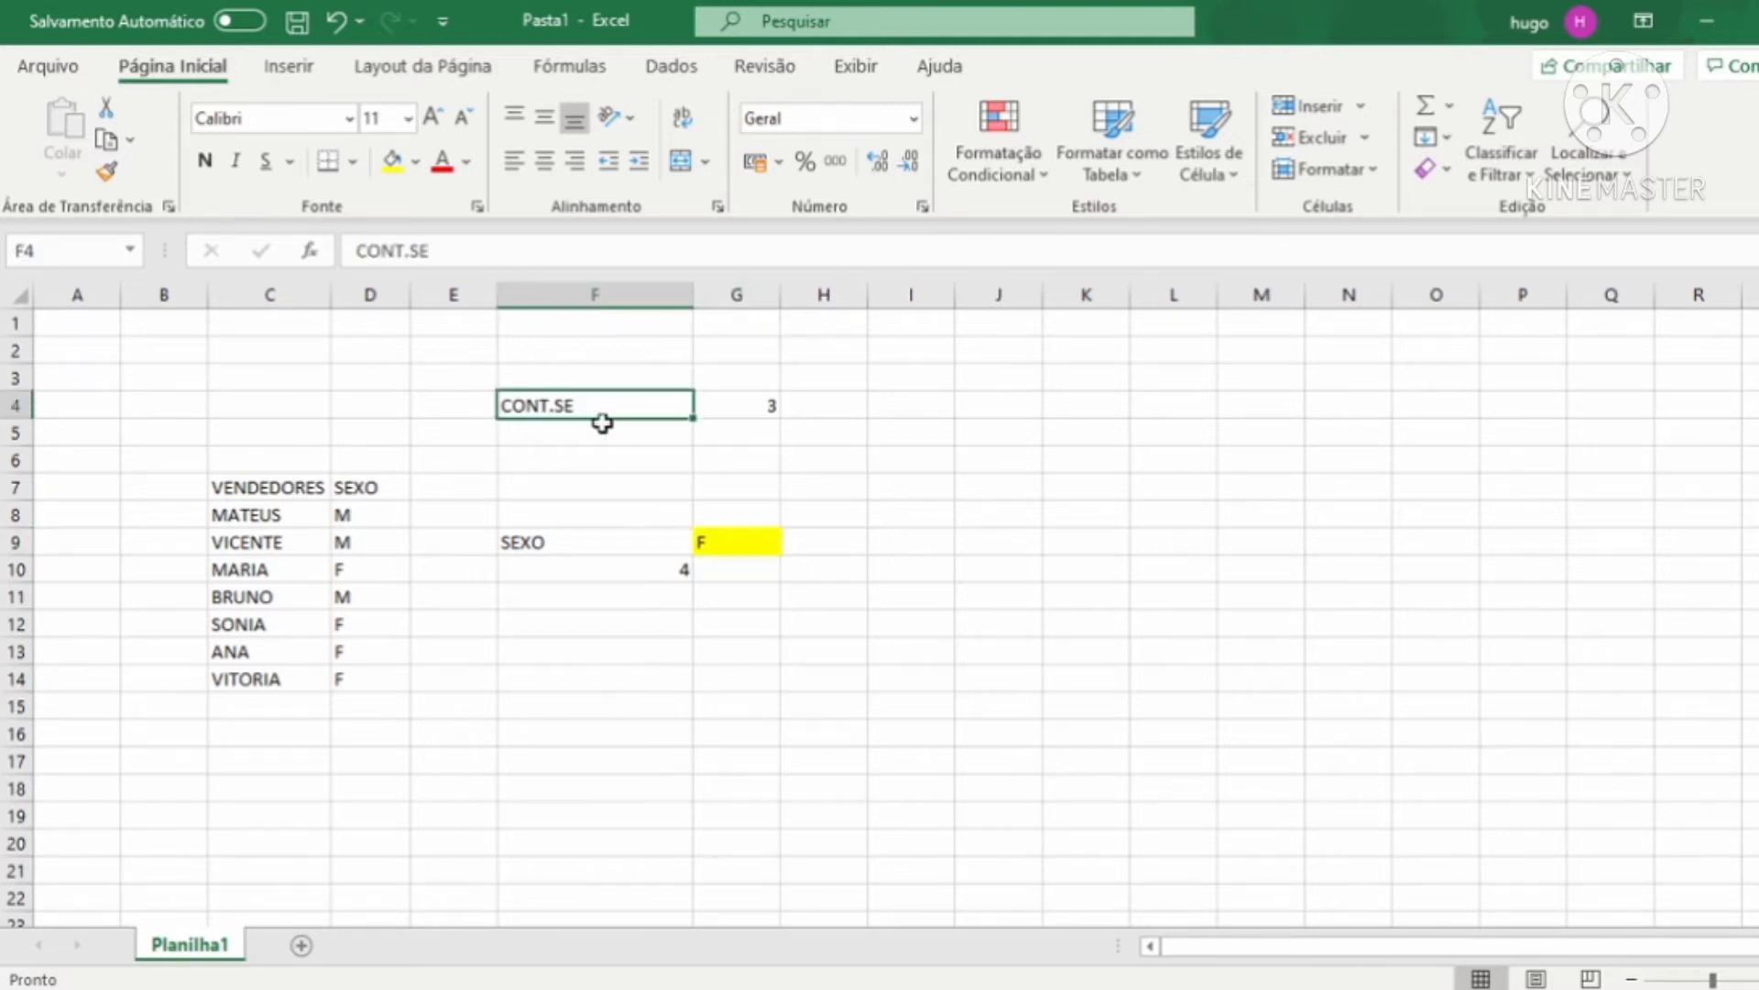
{"action": "left_click", "coordinate": [606, 433]}
{"action": "left_click", "coordinate": [621, 486]}
{"action": "left_click", "coordinate": [646, 544]}
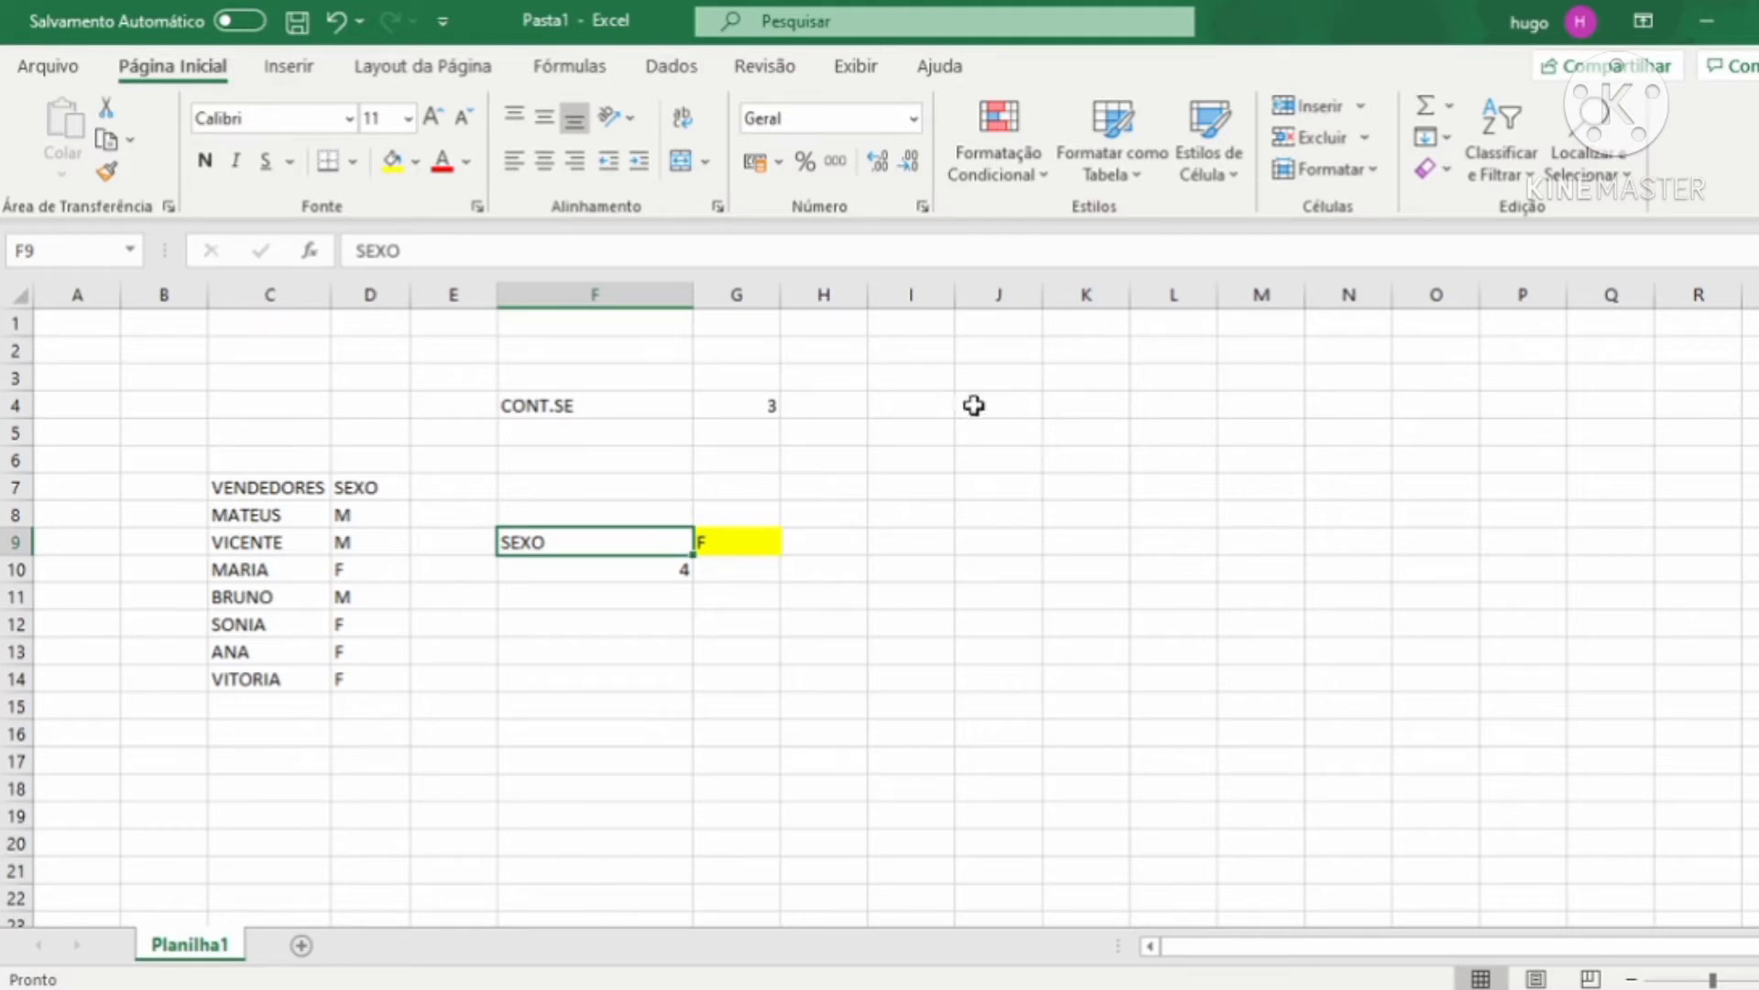
{"action": "left_click", "coordinate": [1017, 407]}
{"action": "type", "text": "CONT"}
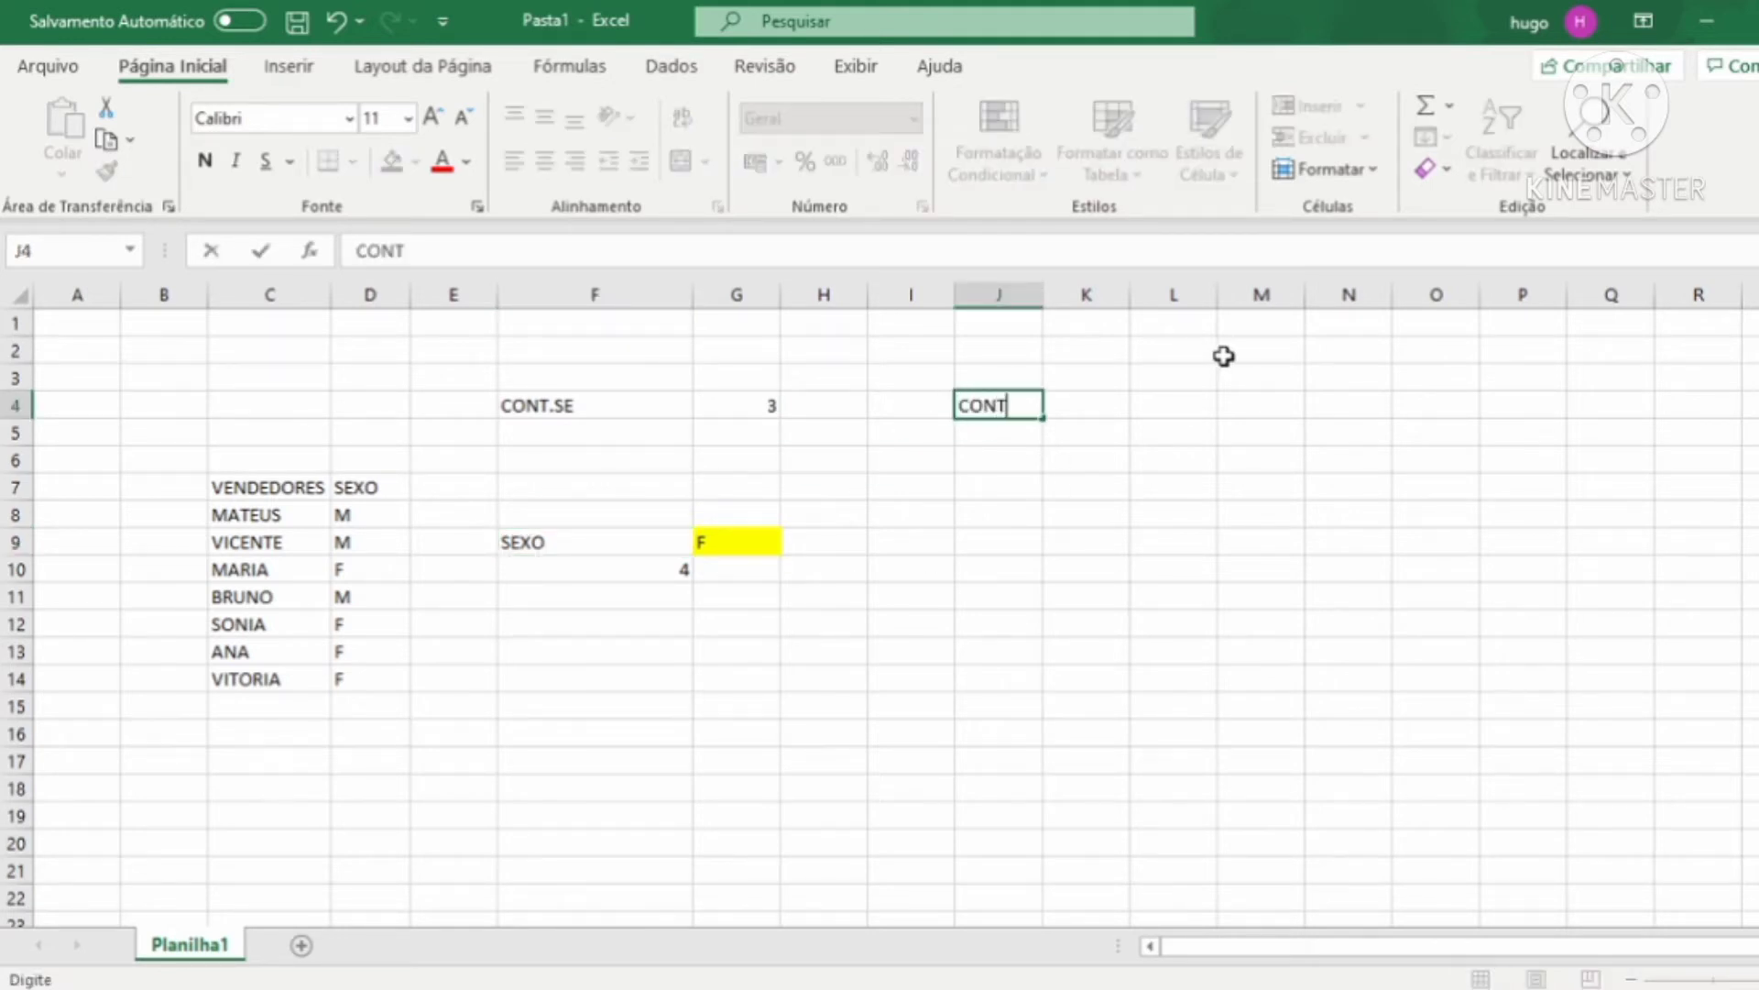
{"action": "type", "text": ".SES"}
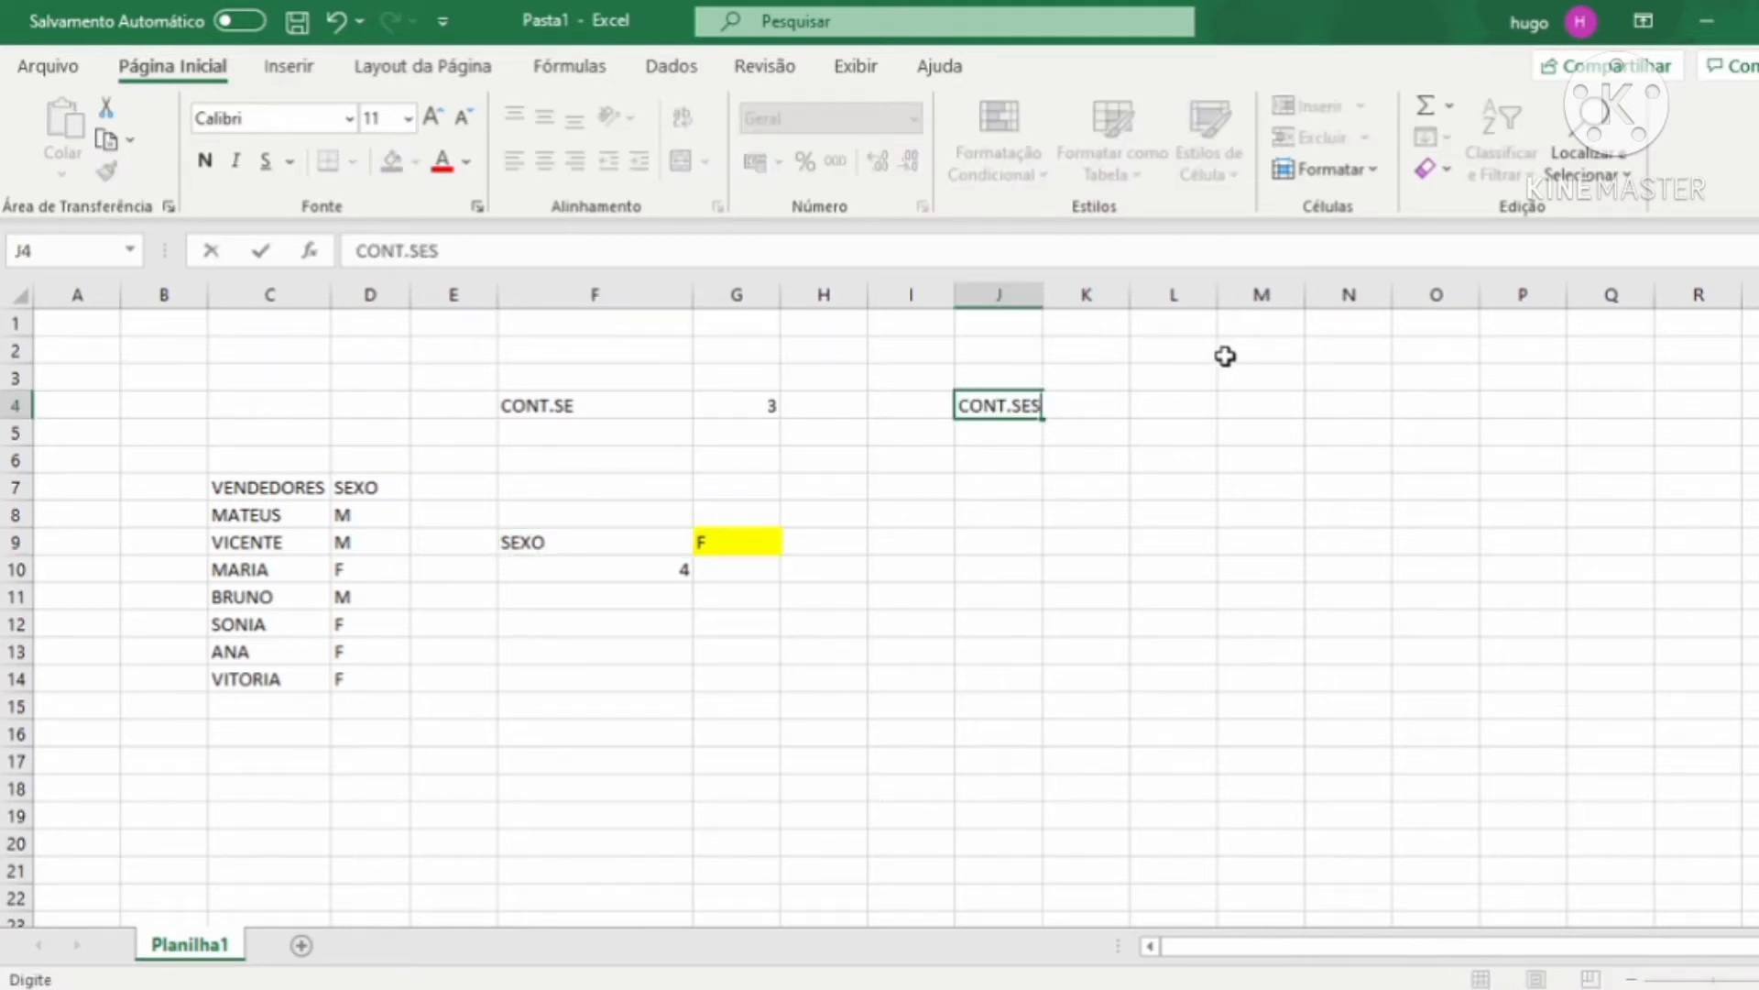
{"action": "key", "text": "Return"}
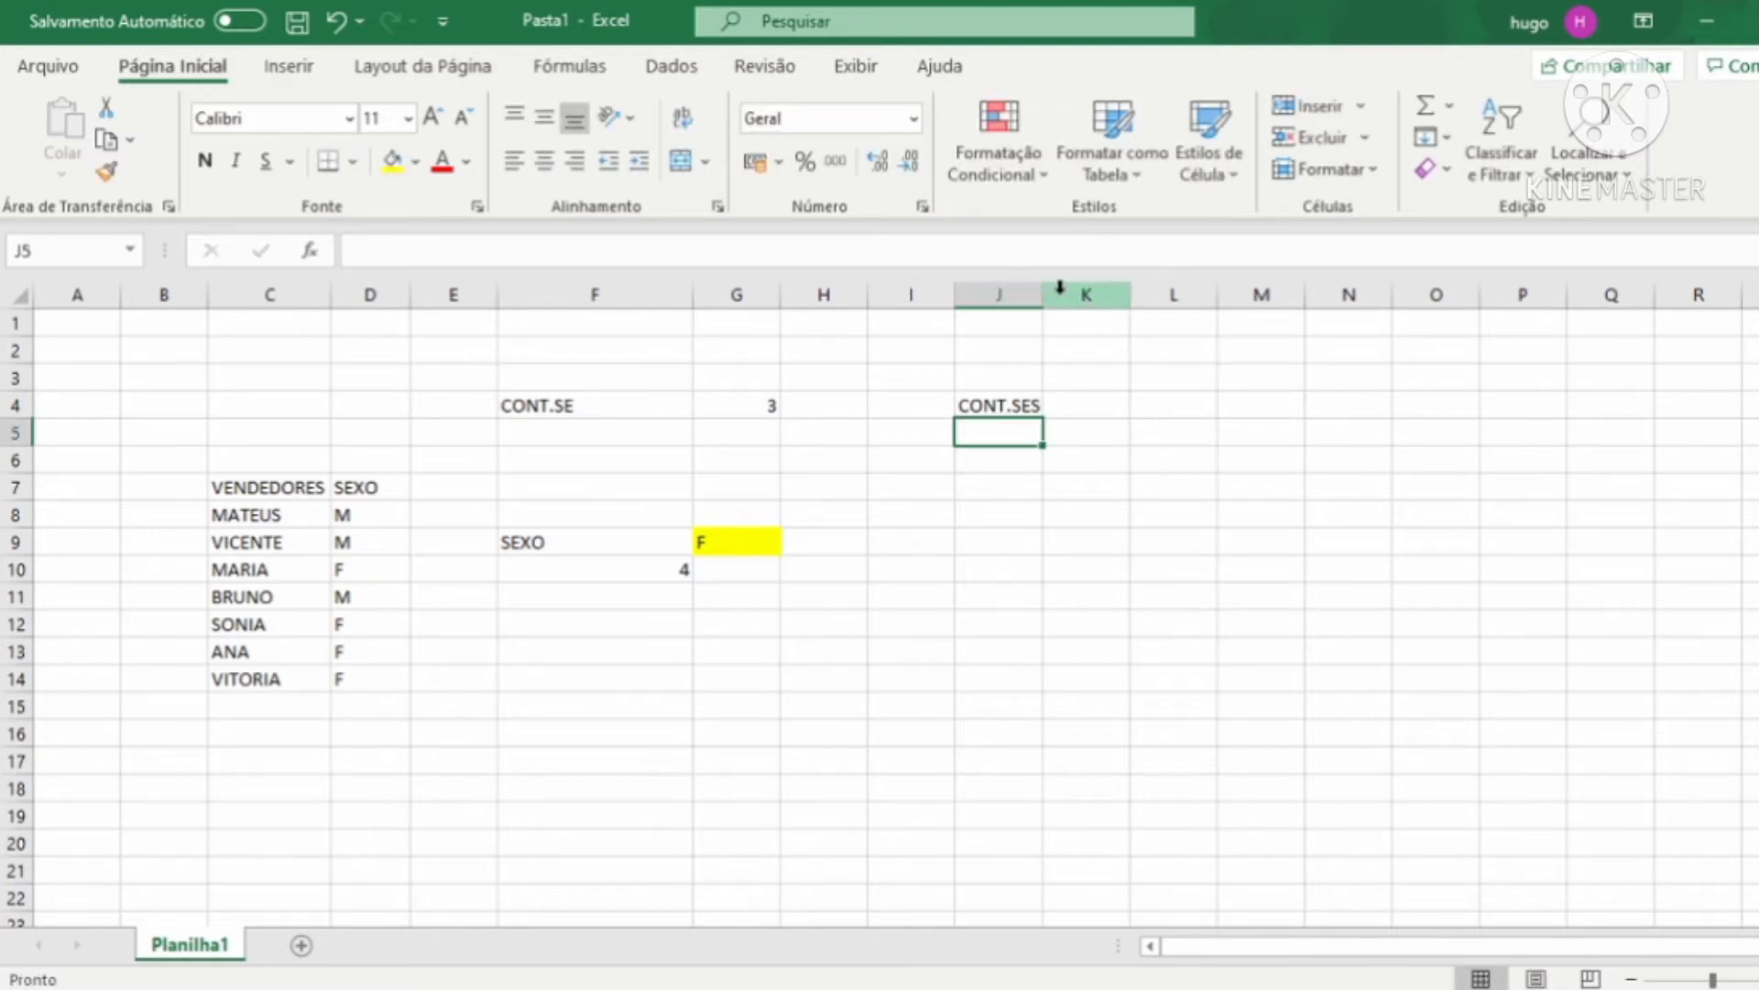
{"action": "left_click_drag", "start_coordinate": [1045, 292], "coordinate": [1070, 291]}
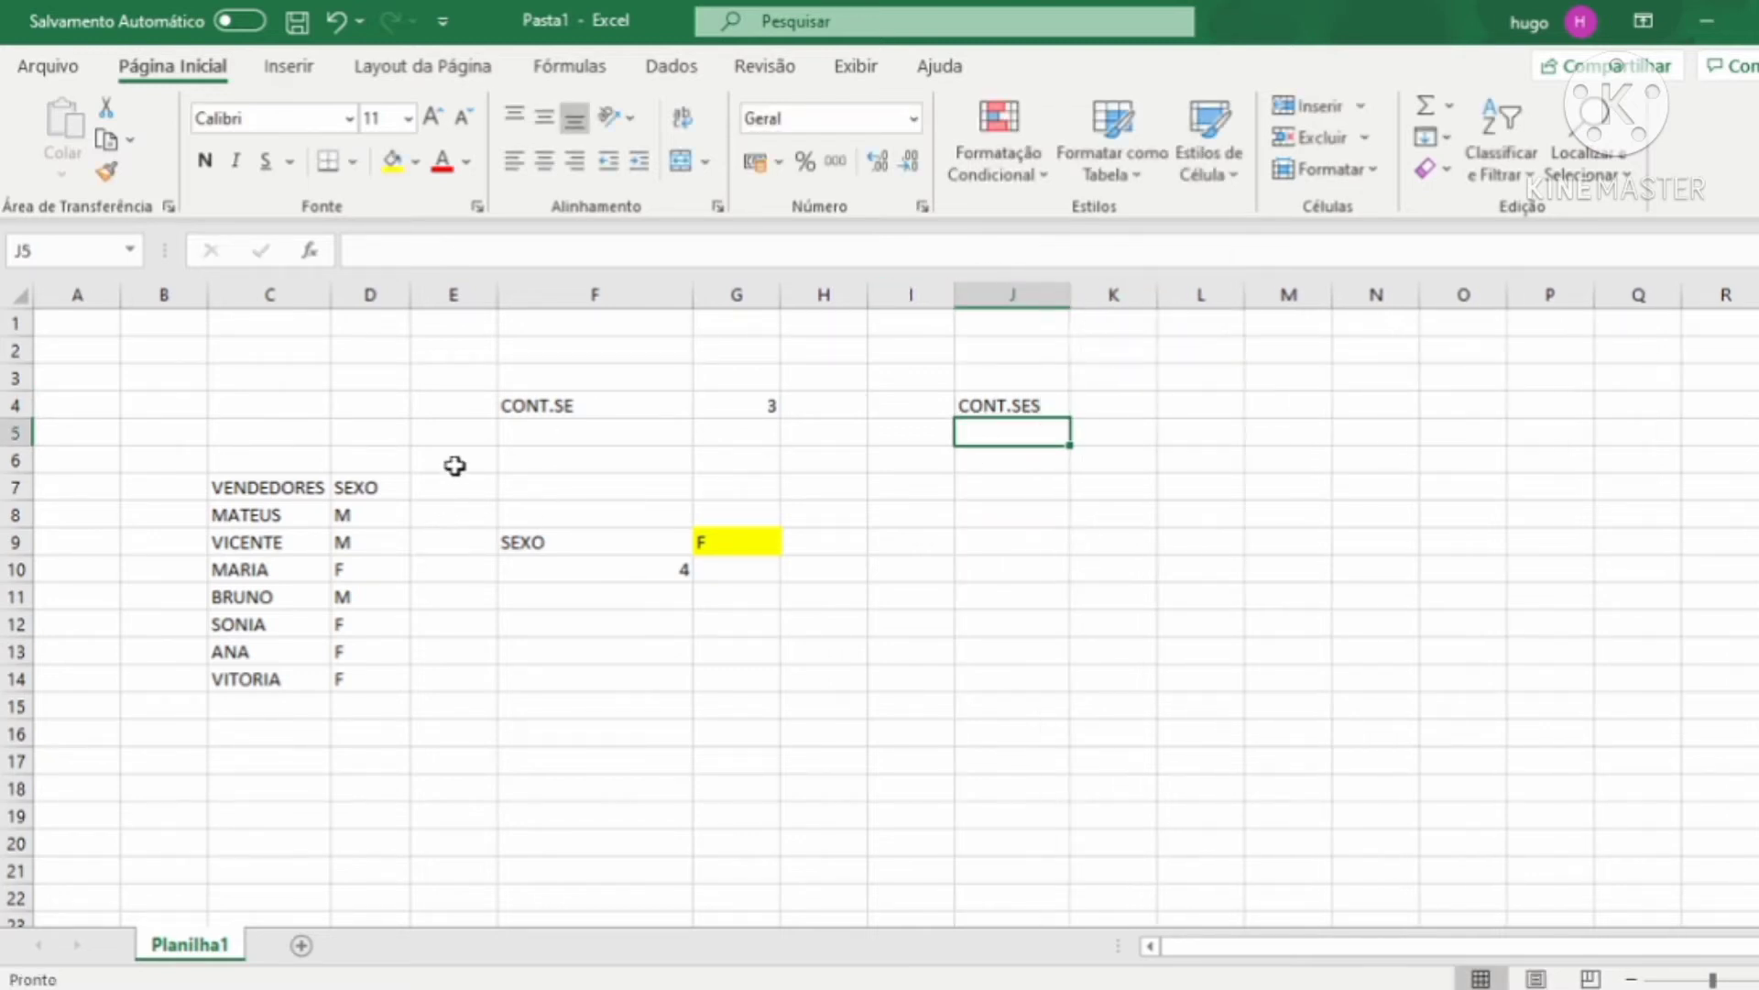
Move the sellers table from C7:D14 to A7:B14 and autofit the width of column A.
{"action": "left_click_drag", "start_coordinate": [315, 483], "coordinate": [359, 689]}
{"action": "left_click", "coordinate": [361, 683]}
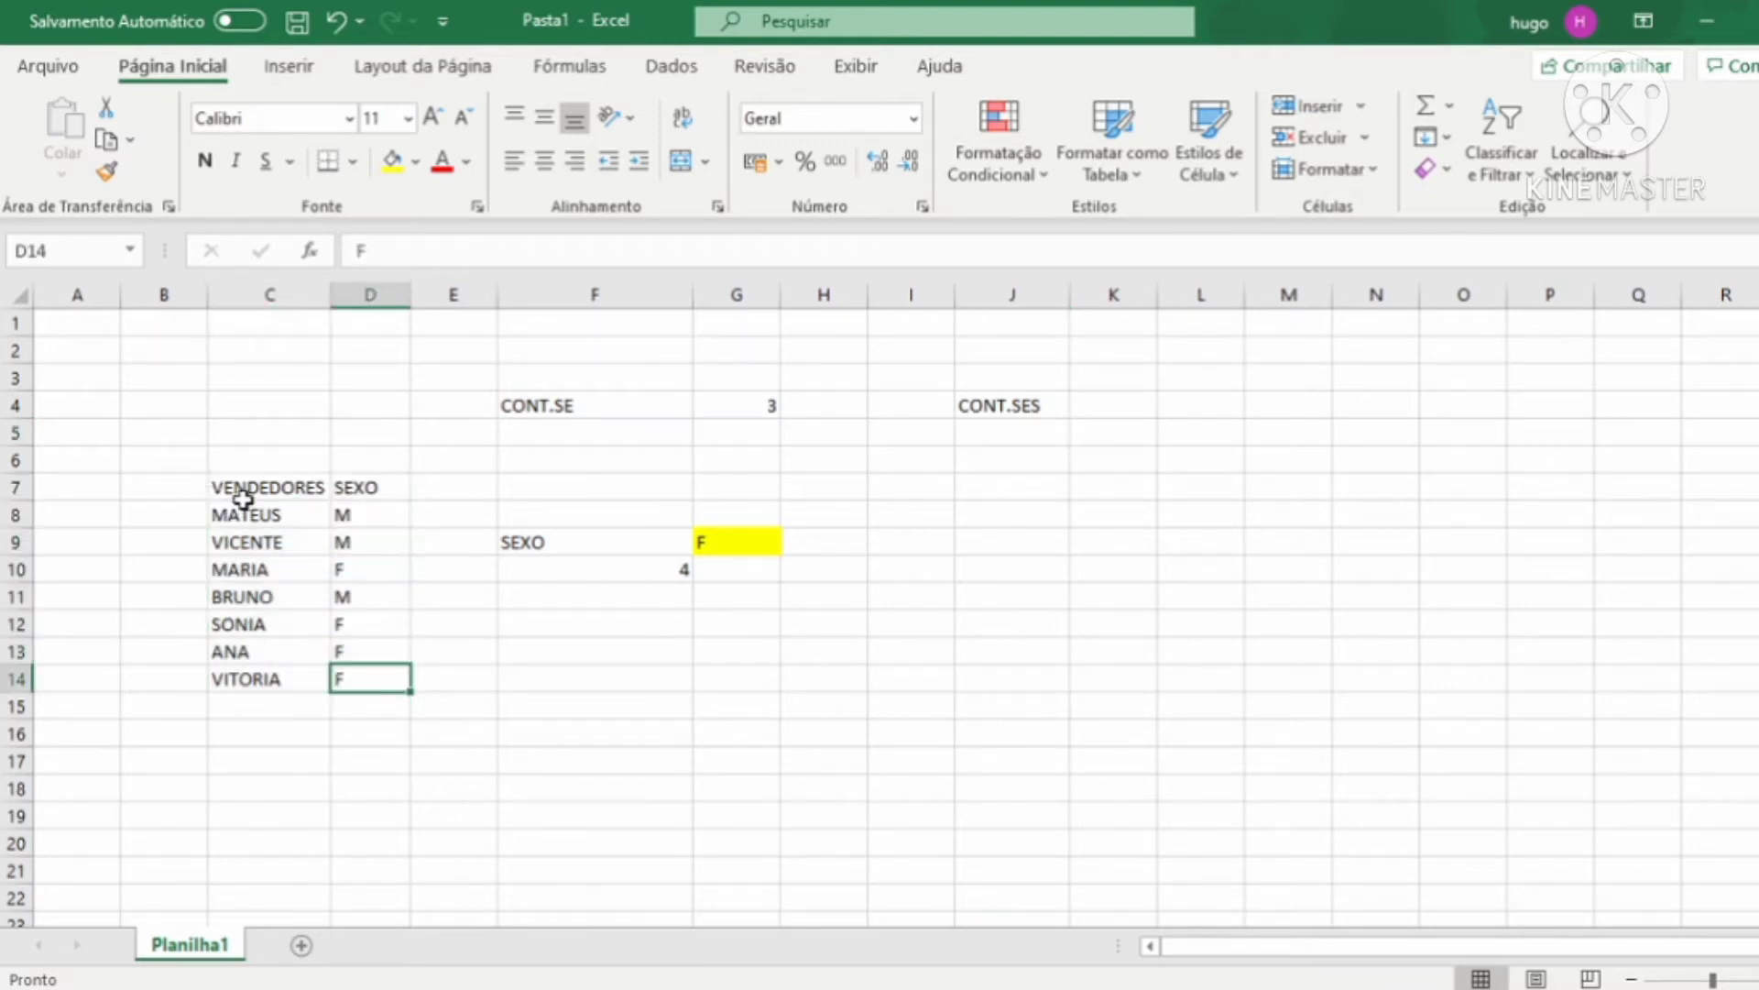
{"action": "left_click_drag", "start_coordinate": [243, 499], "coordinate": [222, 667]}
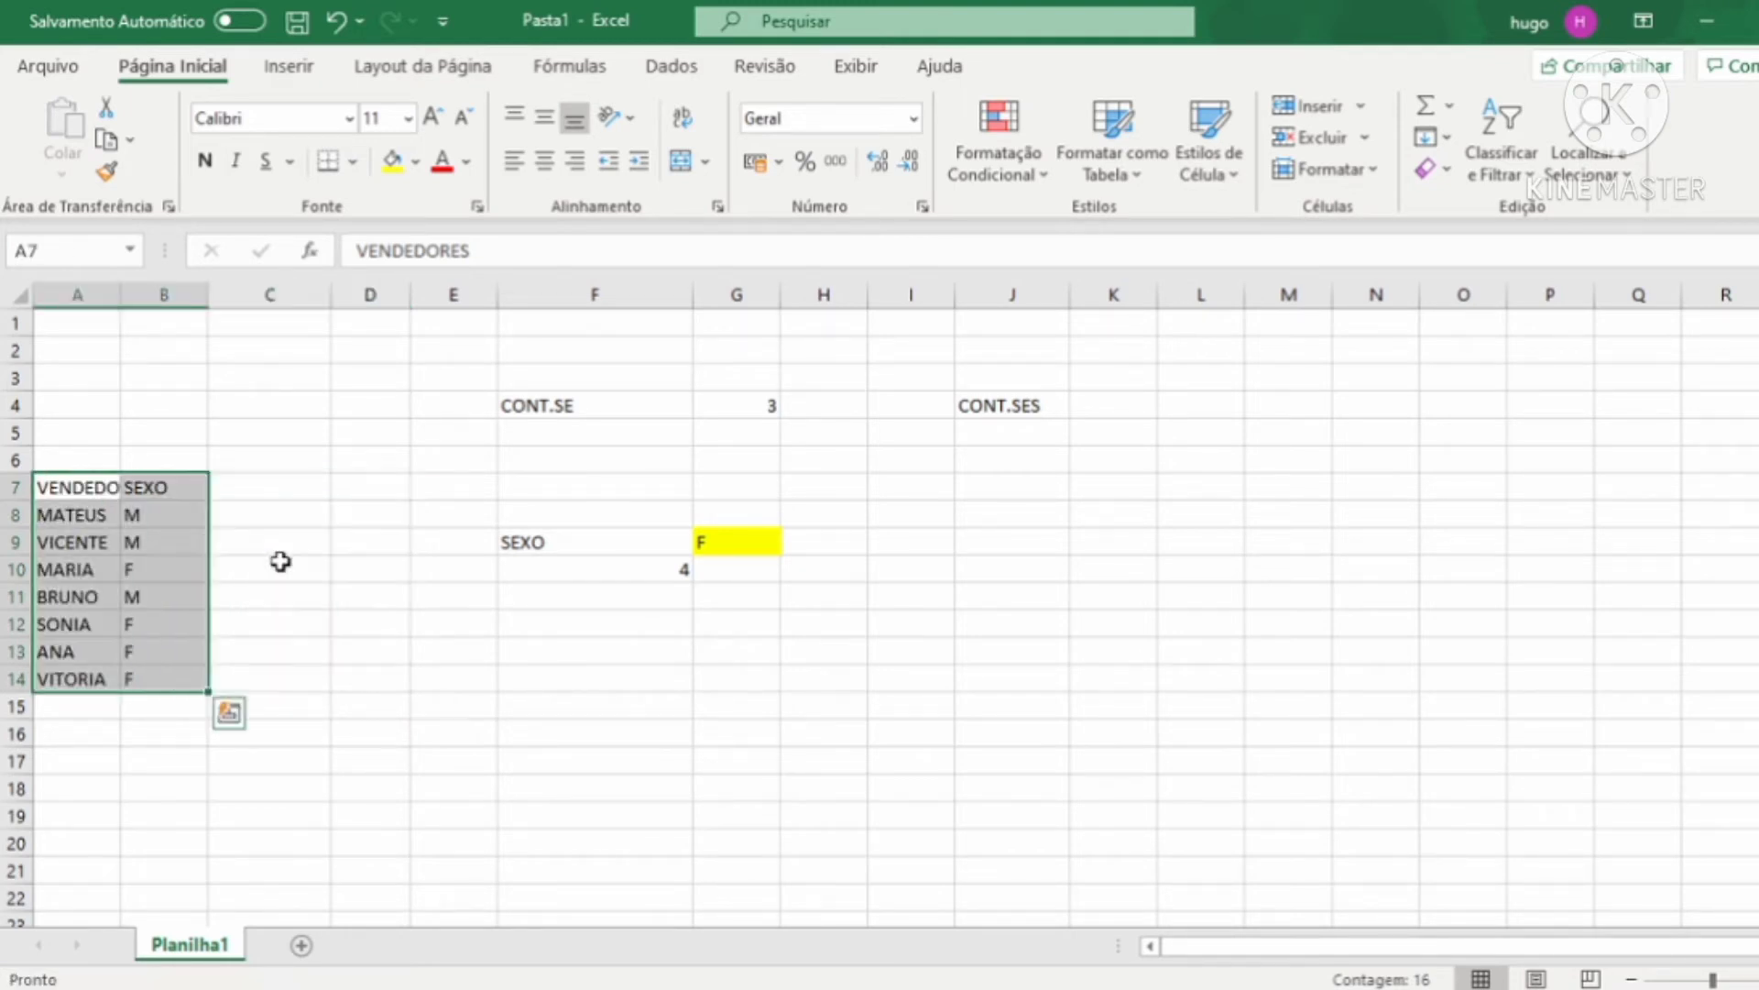
{"action": "left_click", "coordinate": [278, 546]}
{"action": "double_click", "coordinate": [121, 294]}
Add the header SETOR in cell C7, beside the SEXO column.
{"action": "left_click", "coordinate": [278, 487]}
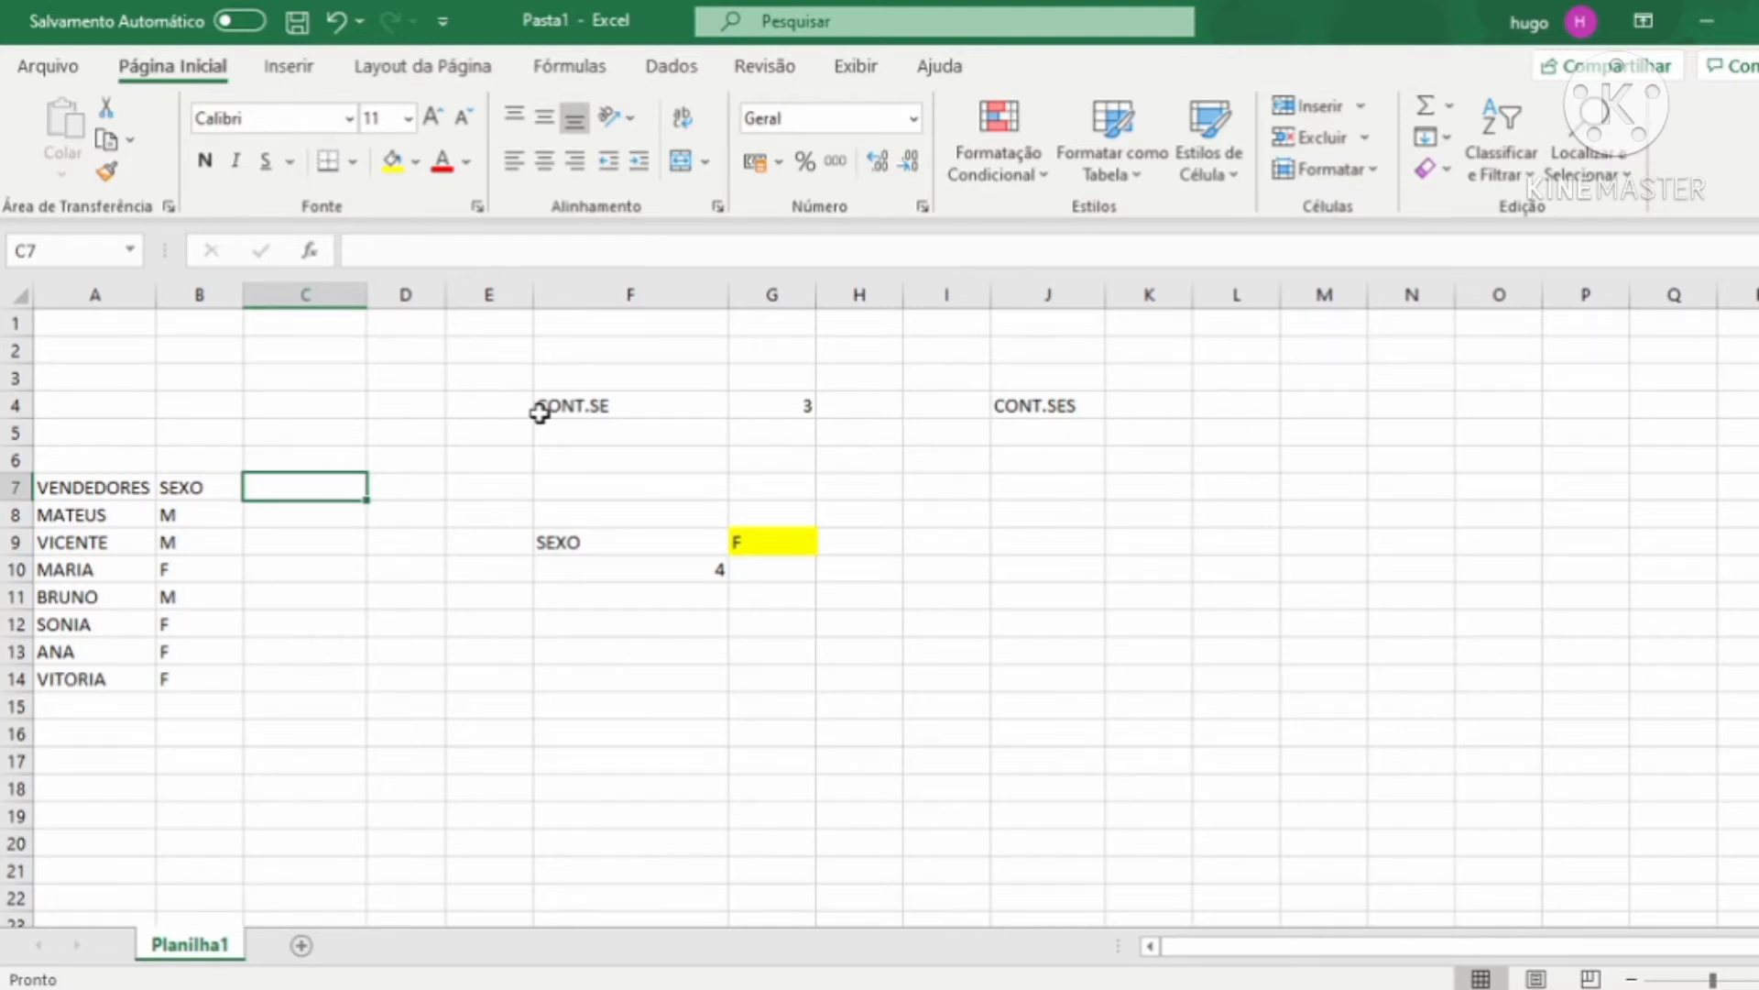
{"action": "type", "text": "SETOR"}
{"action": "key", "text": "Return"}
{"action": "key", "text": "Return"}
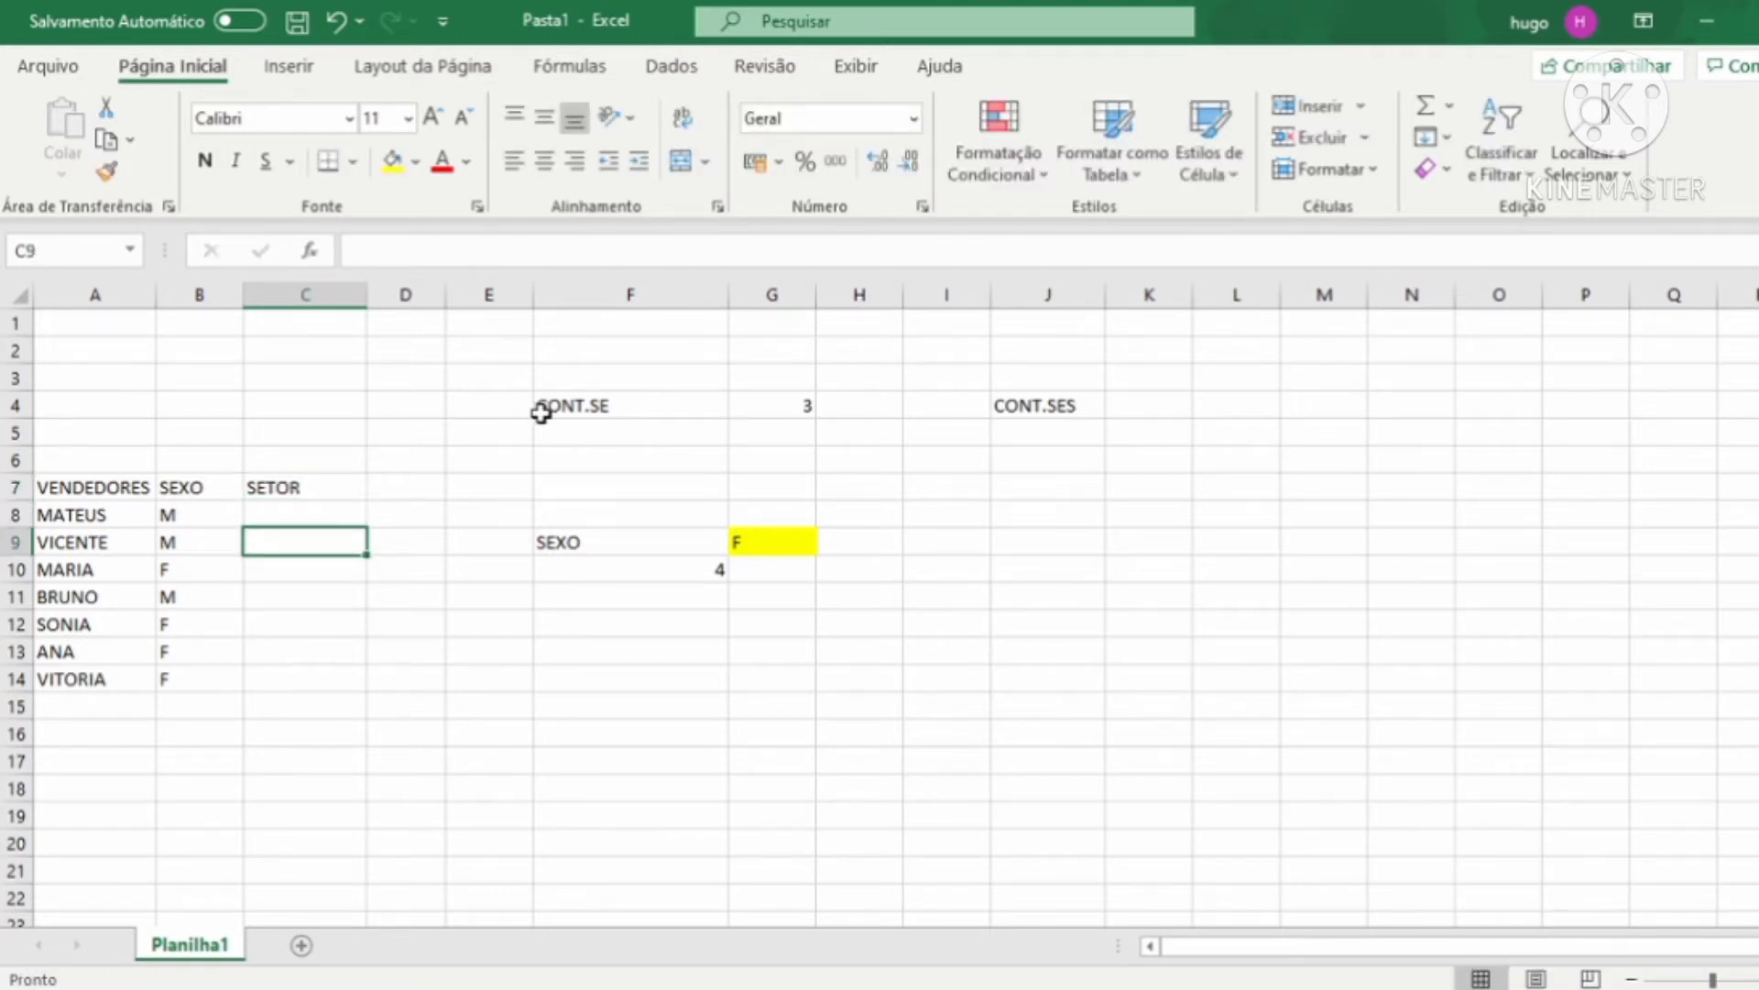
Fill C8:C14 with alternating sectors ELETRO and CAMA E BANHO, starting with ELETRO.
{"action": "key", "text": "Up"}
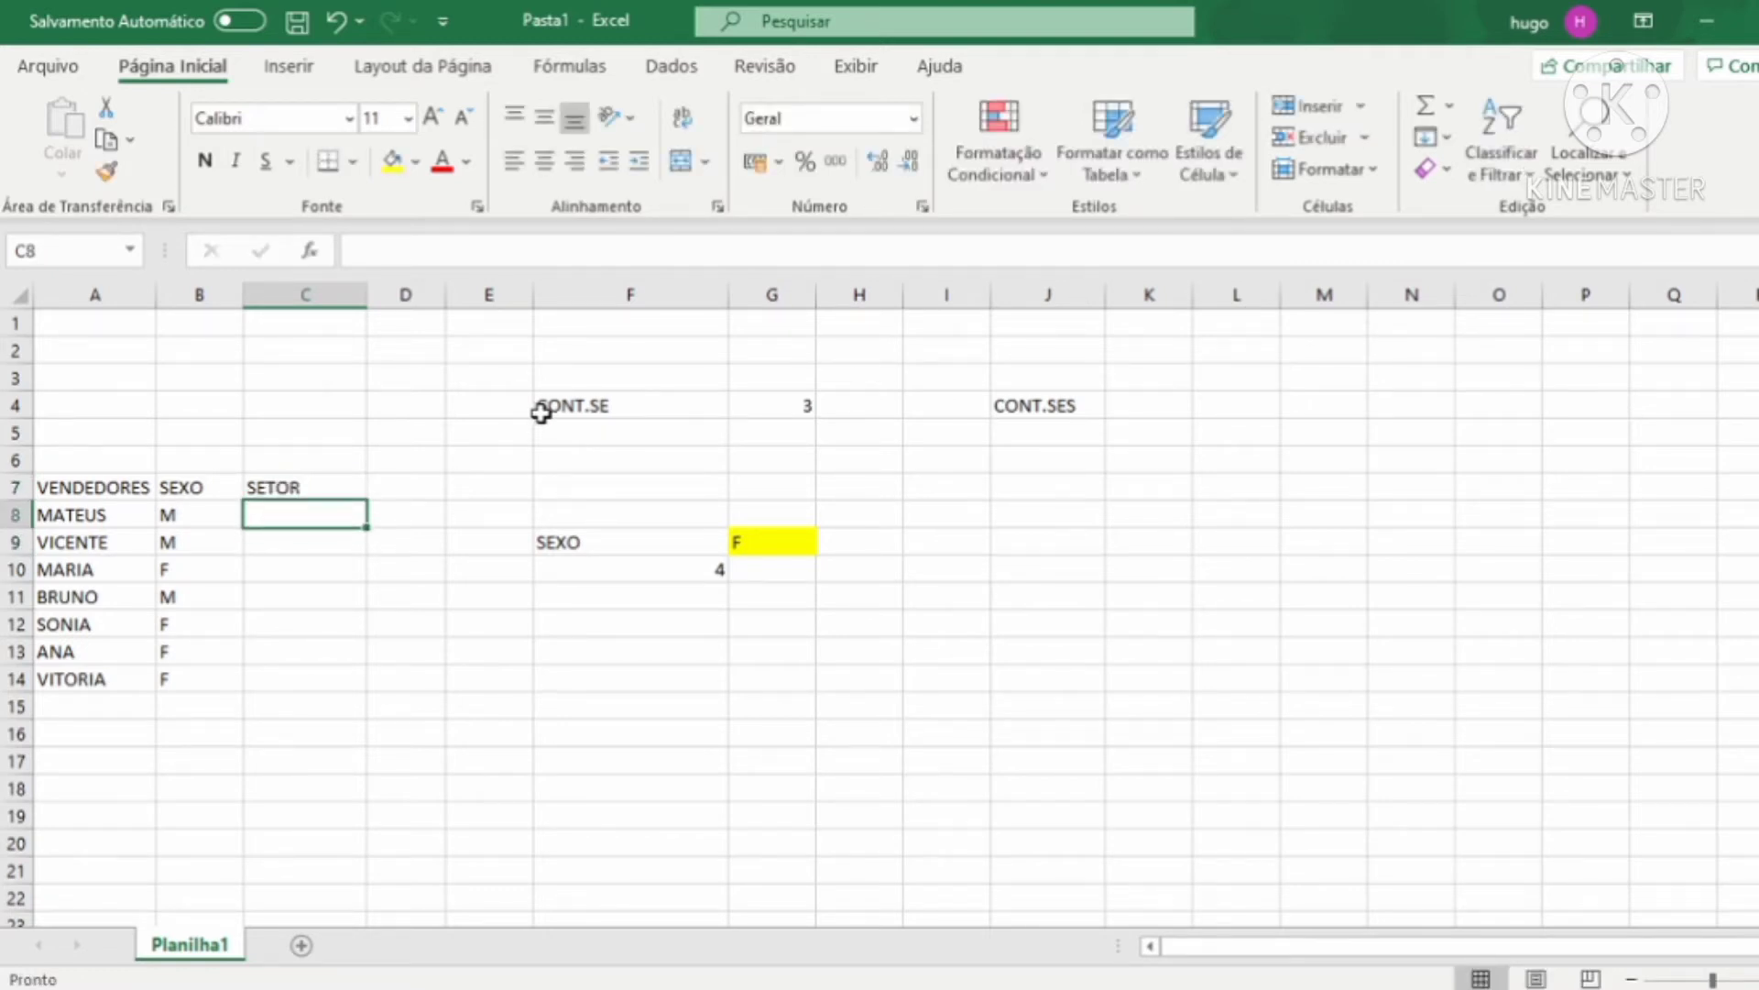
{"action": "key", "text": "Up"}
{"action": "key", "text": "Left"}
{"action": "key", "text": "Down"}
{"action": "key", "text": "Up"}
{"action": "key", "text": "Right"}
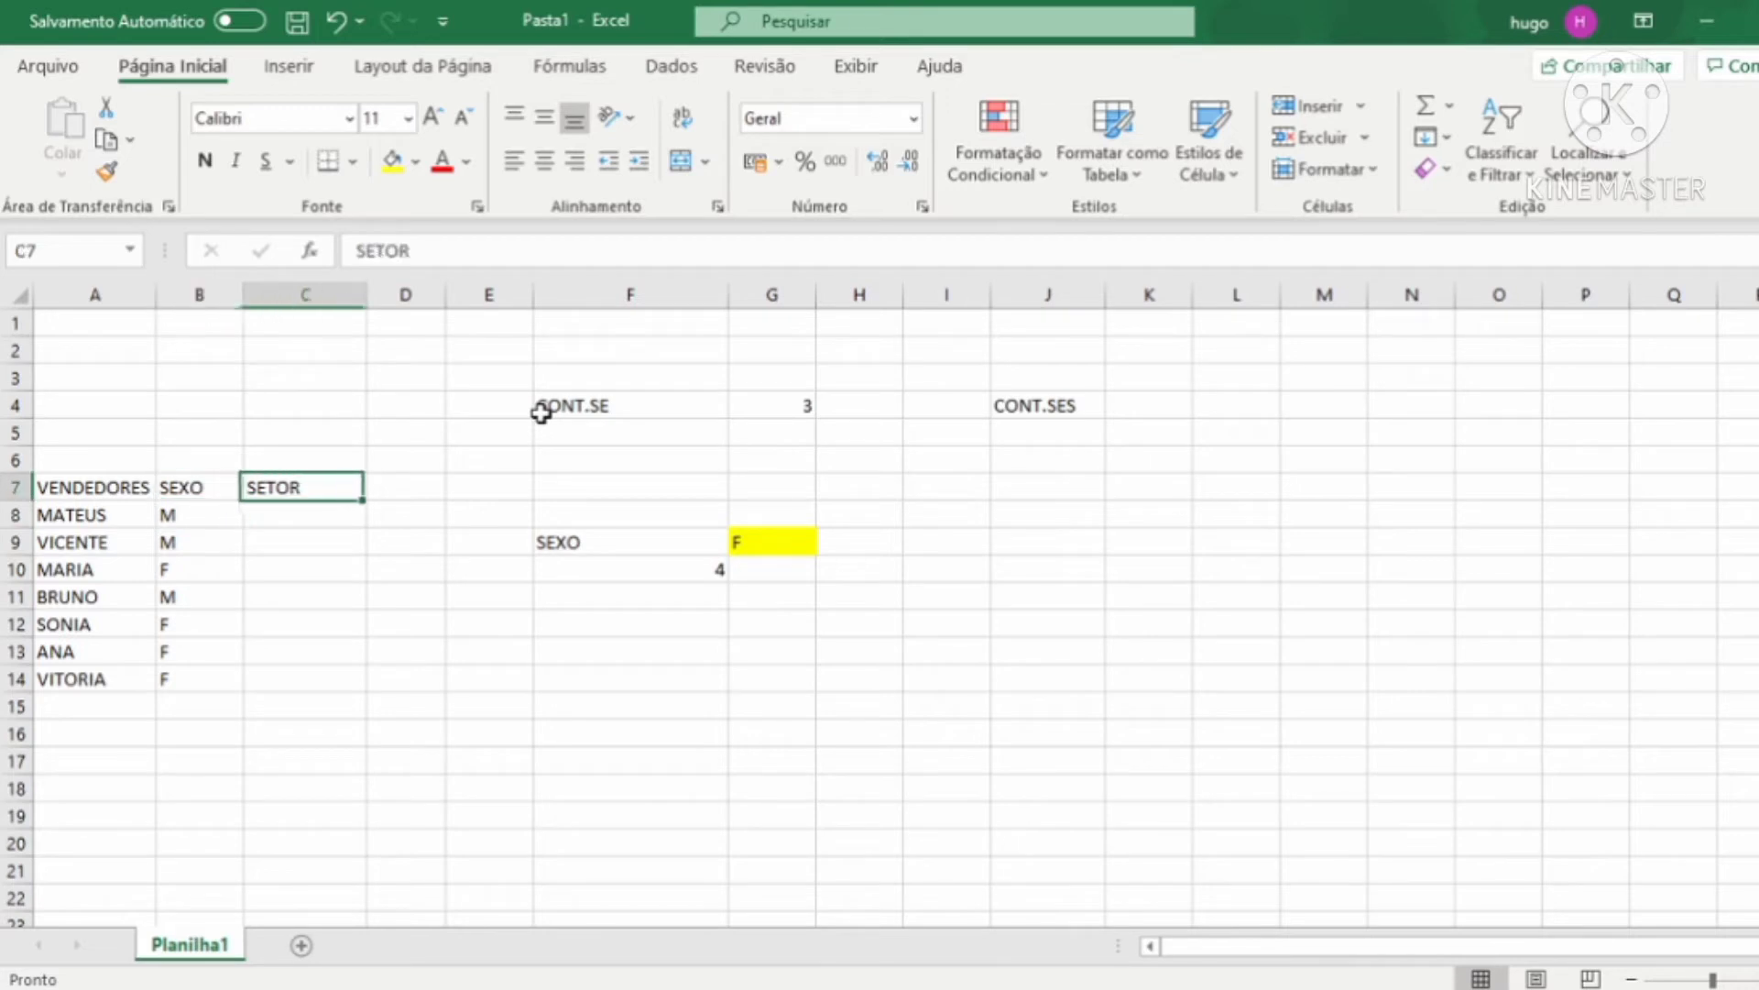
{"action": "key", "text": "Down"}
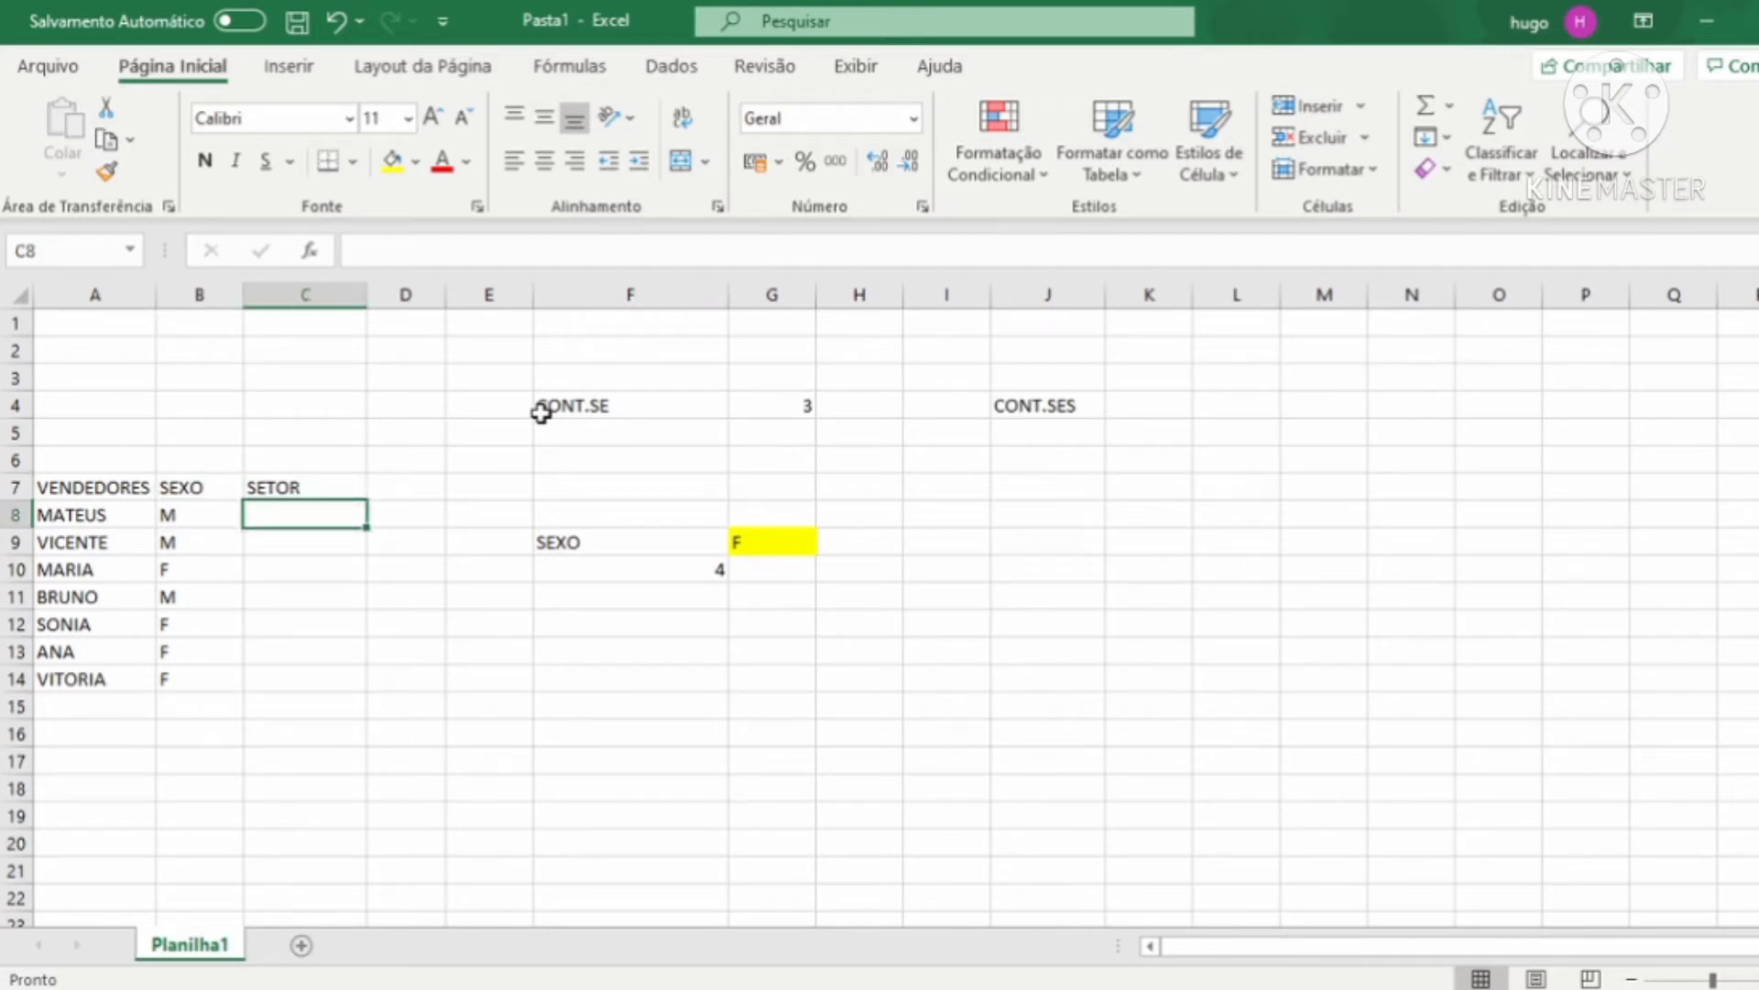
{"action": "type", "text": "ELETRO CAMA E BANHO ELETRO CAMA E BANHO ELETRO CAMA E BANHO ELETRO"}
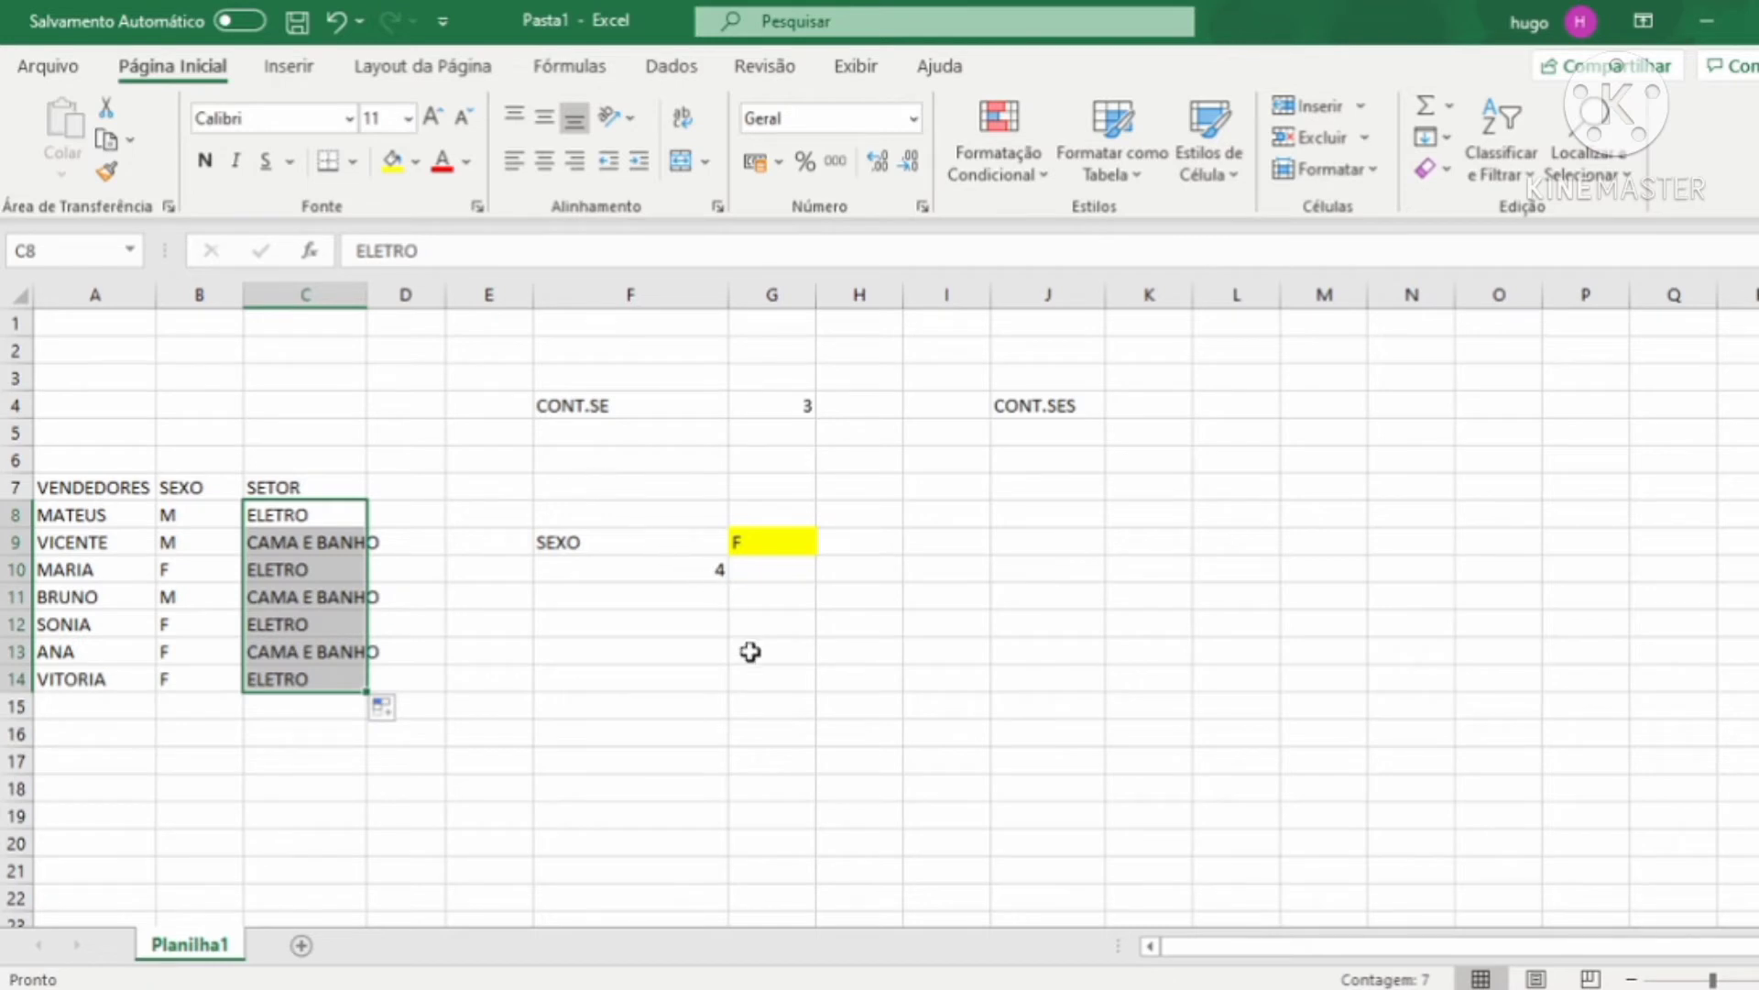
Review the range and criterion references of the CONT.SE formula in cell F10.
{"action": "left_click", "coordinate": [1054, 405]}
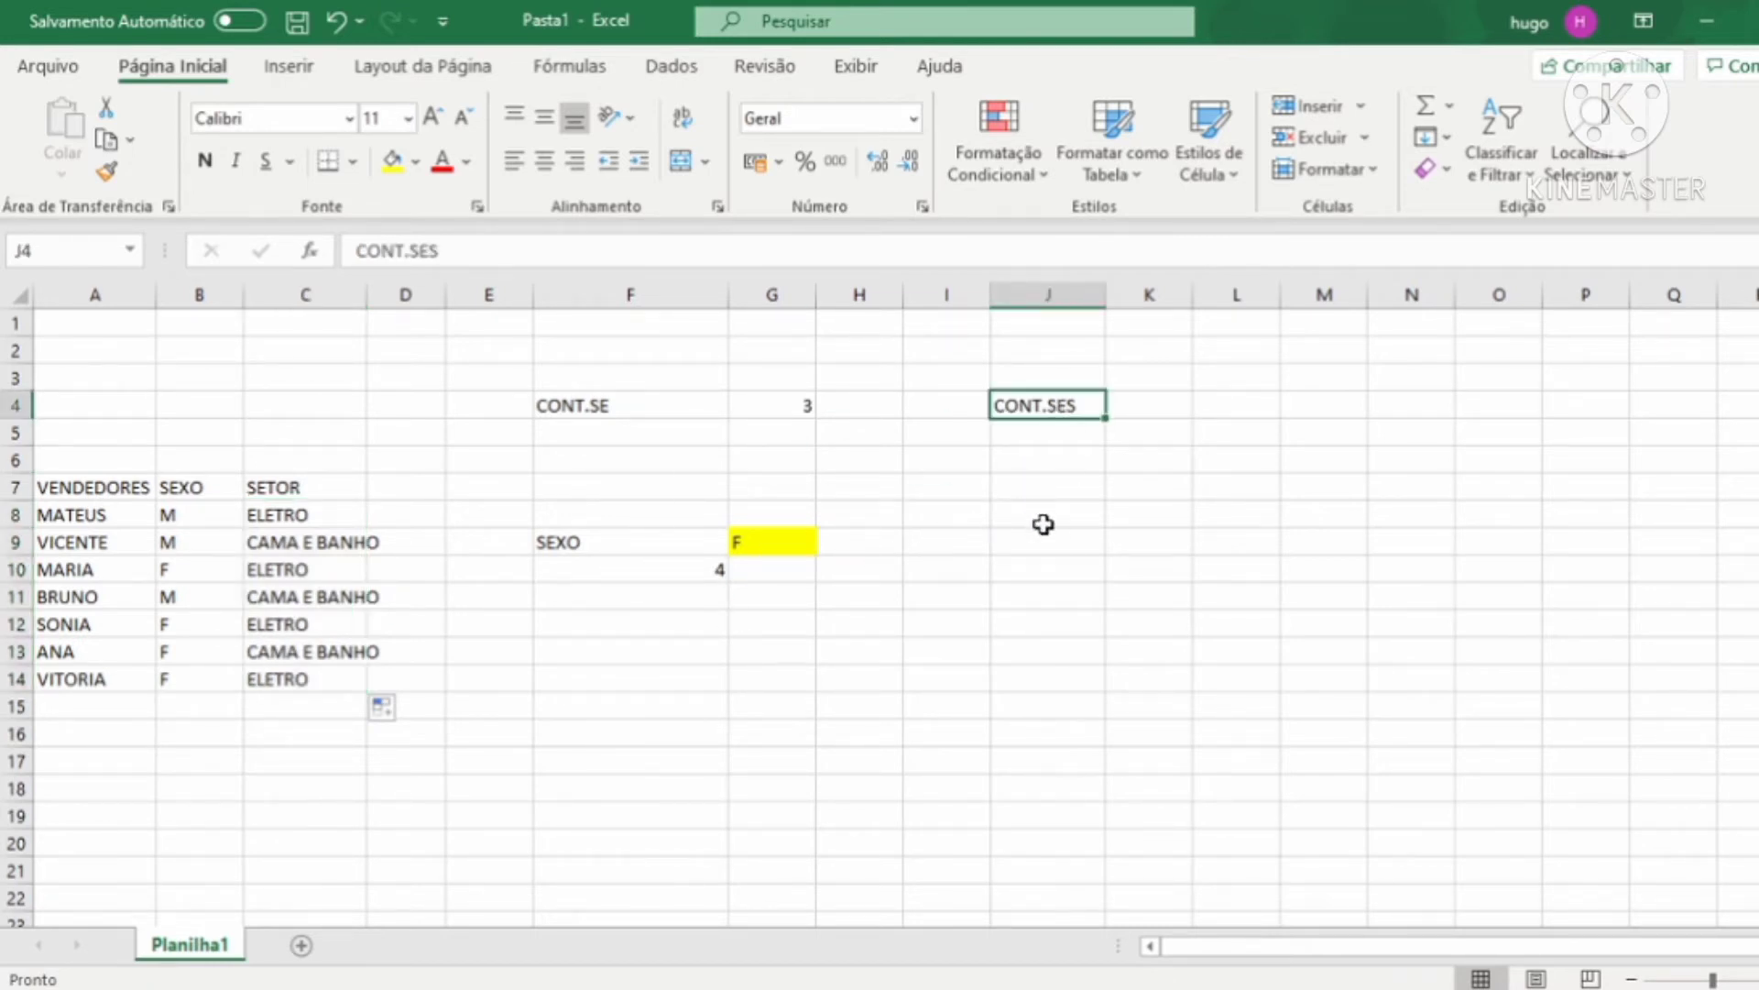
{"action": "left_click", "coordinate": [780, 542]}
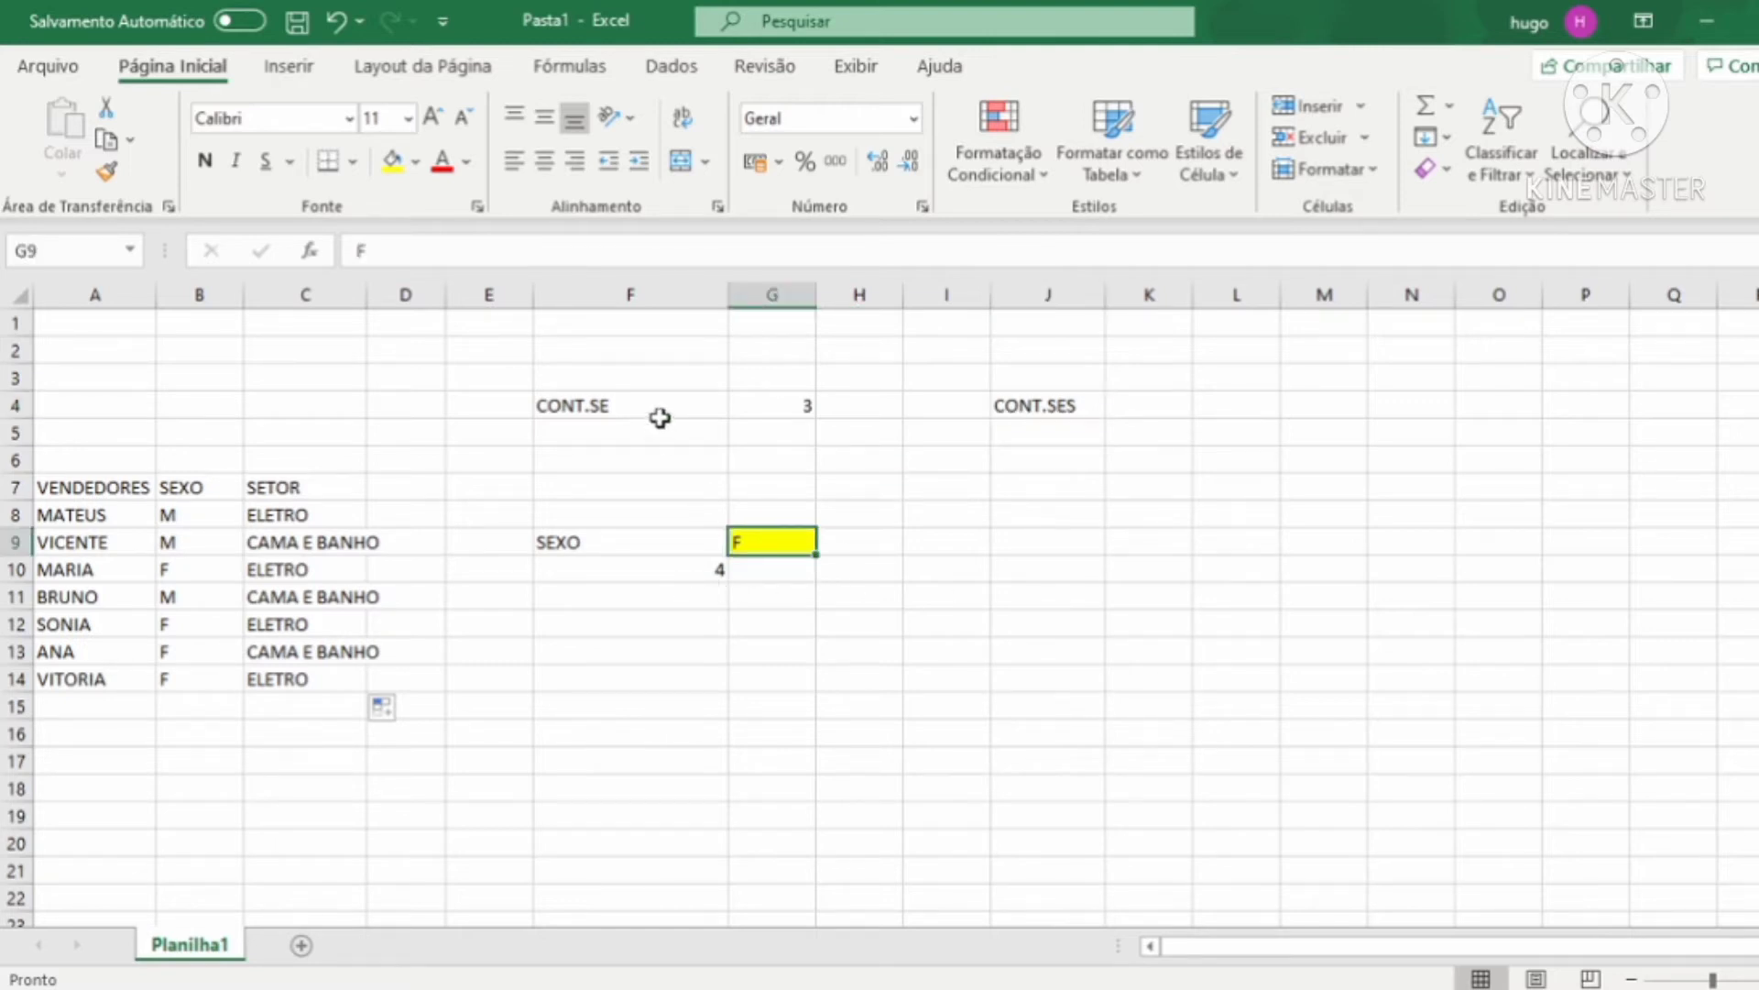
{"action": "left_click", "coordinate": [693, 576]}
{"action": "left_click", "coordinate": [604, 266]}
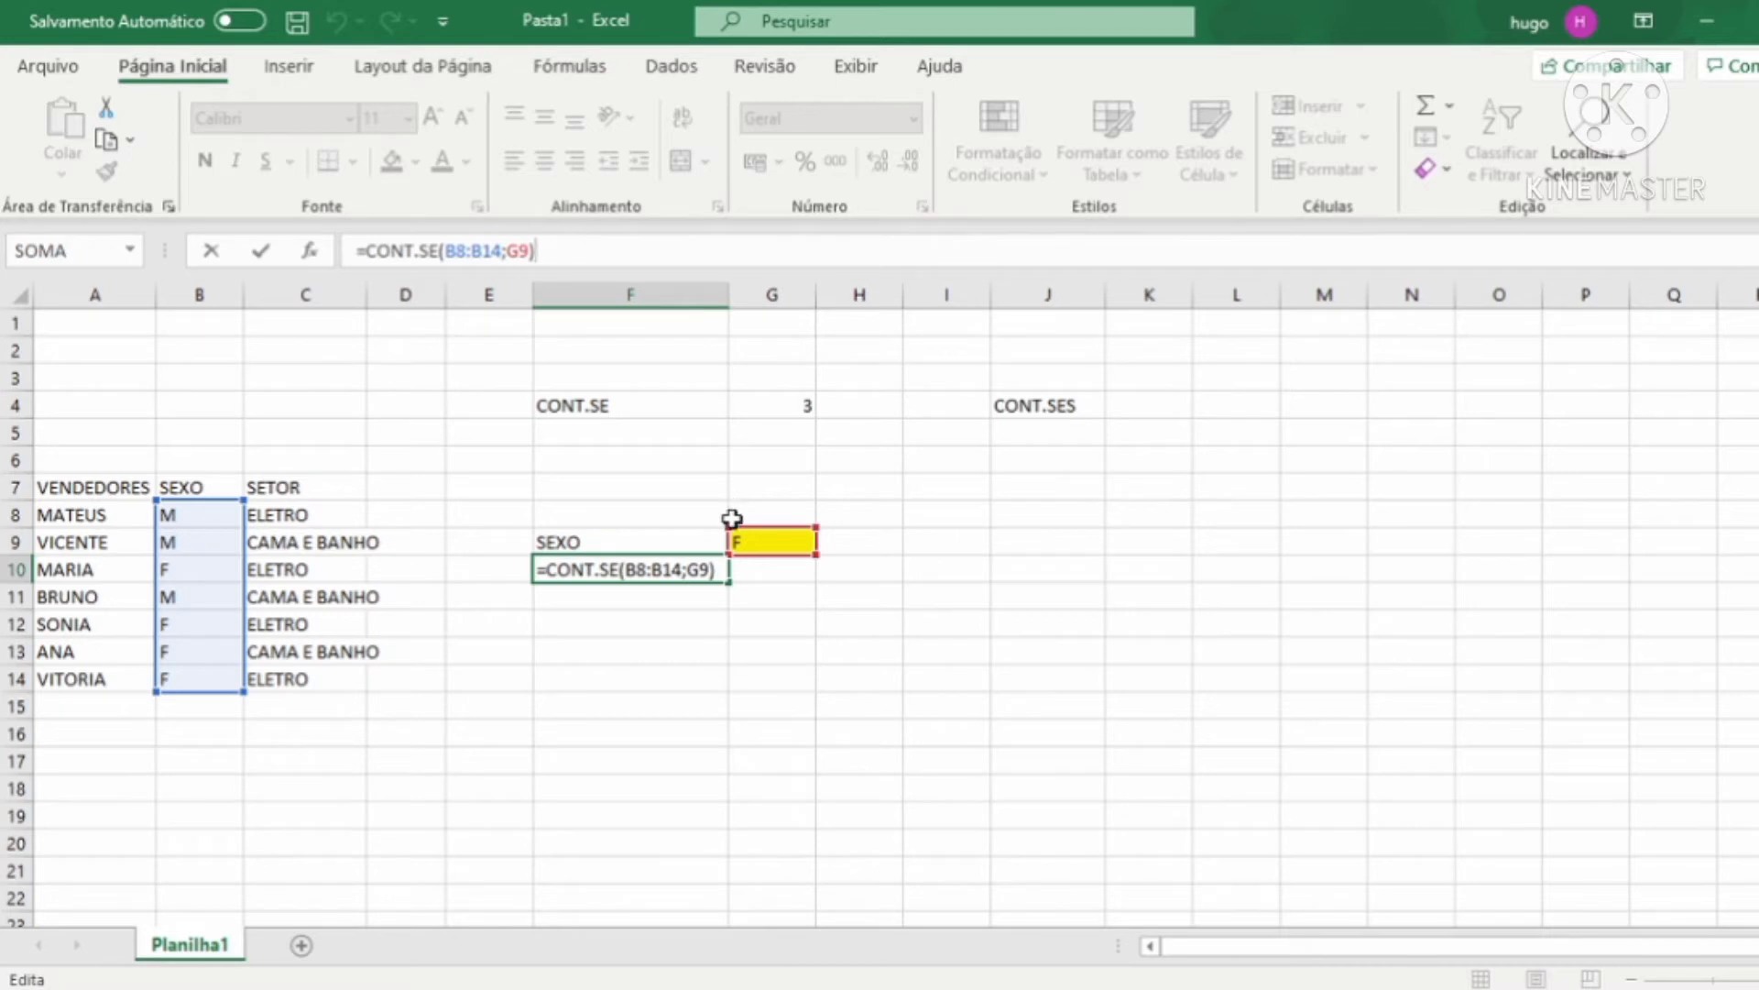
{"action": "key", "text": "ctrl+Return"}
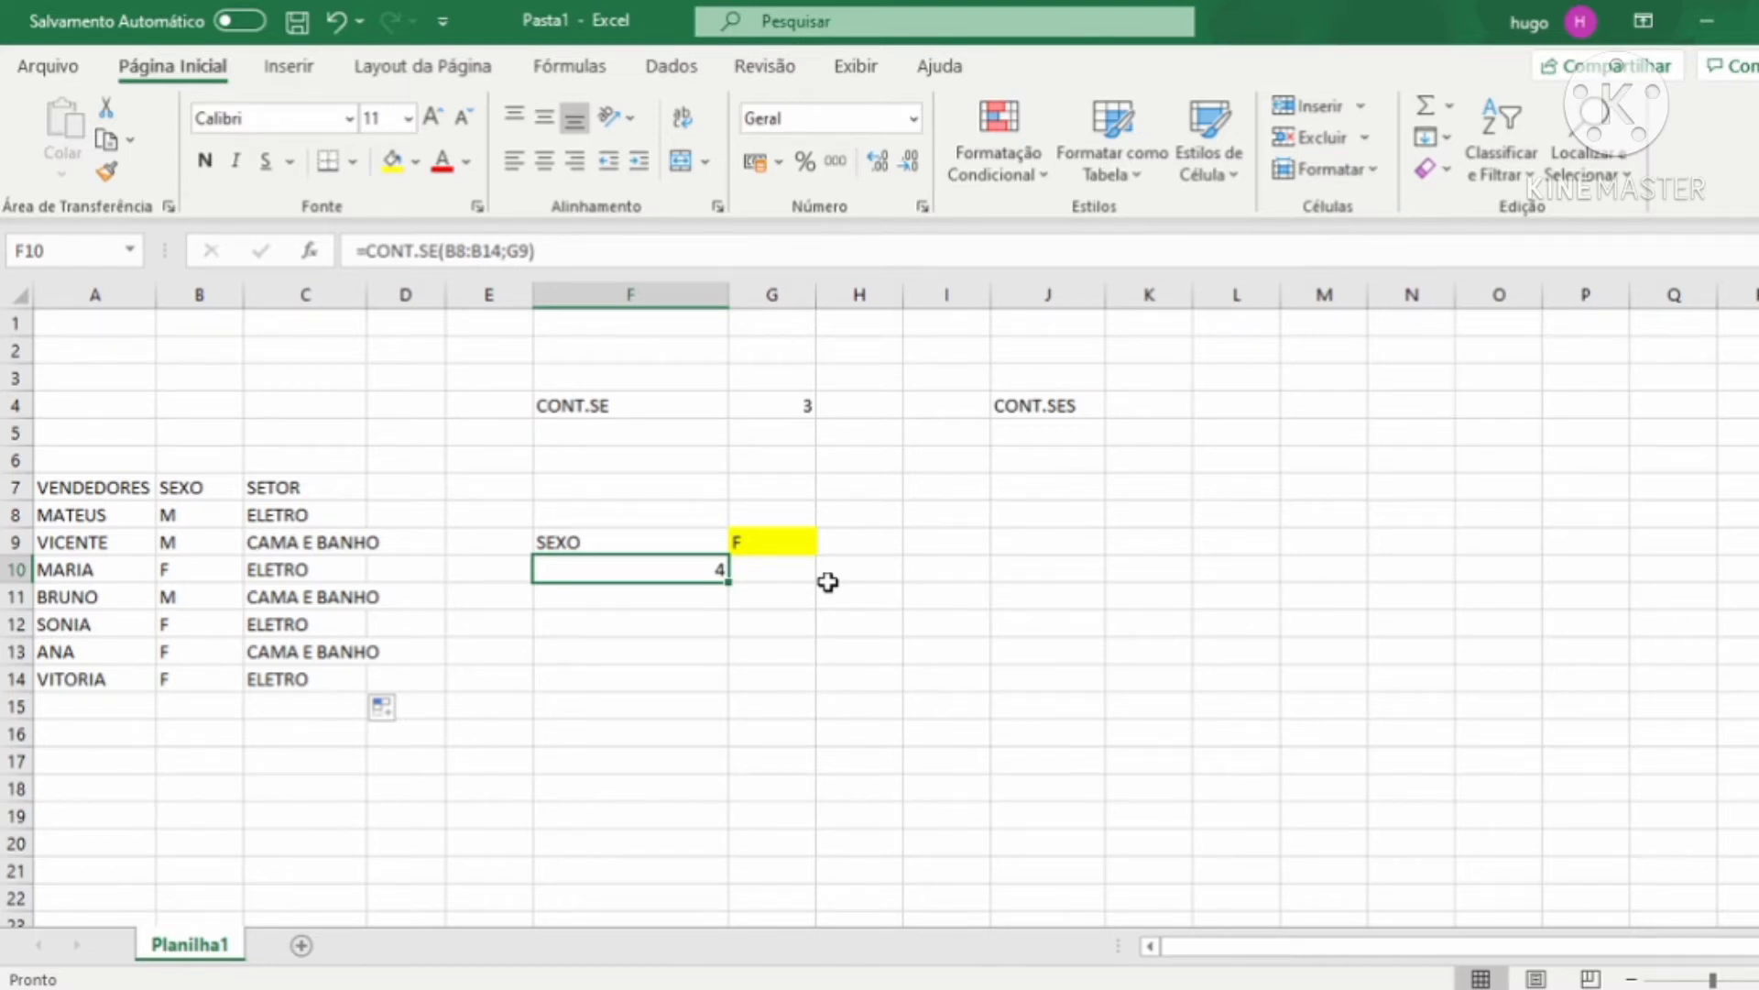
Start a CONT.SES formula in cell J6 with B8:B14 as the first criteria range and "M" as its criterion.
{"action": "left_click", "coordinate": [1032, 461]}
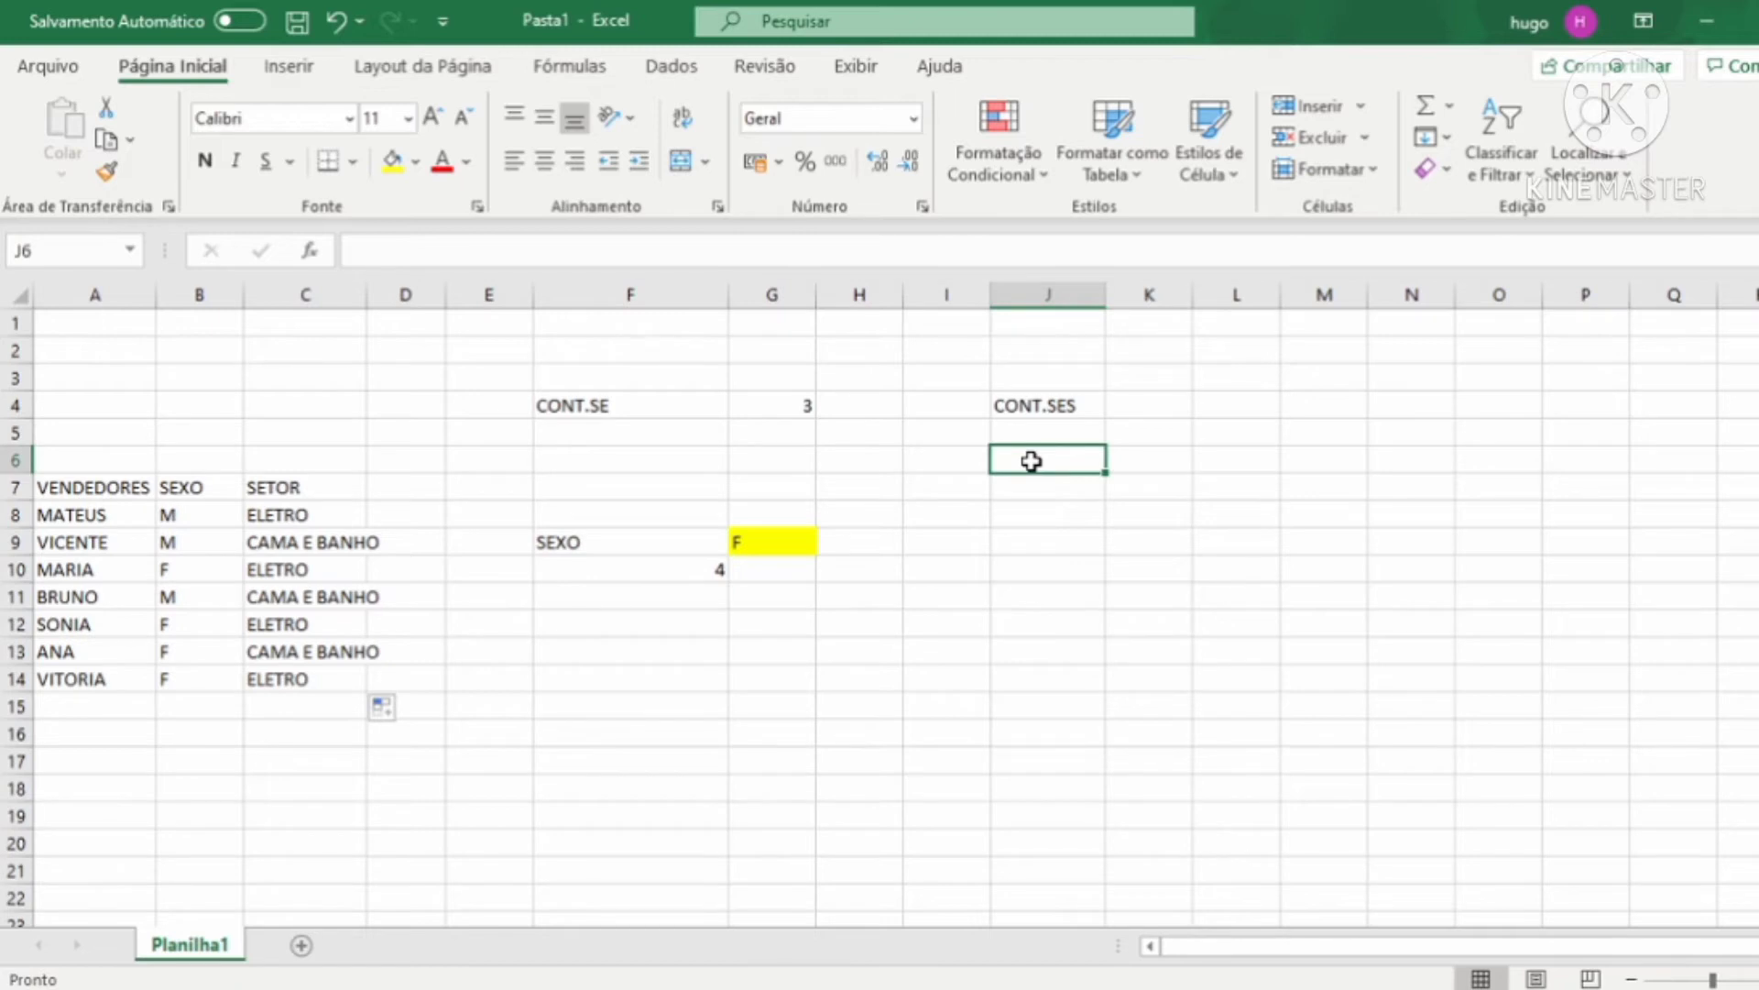
{"action": "type", "text": "=CON"}
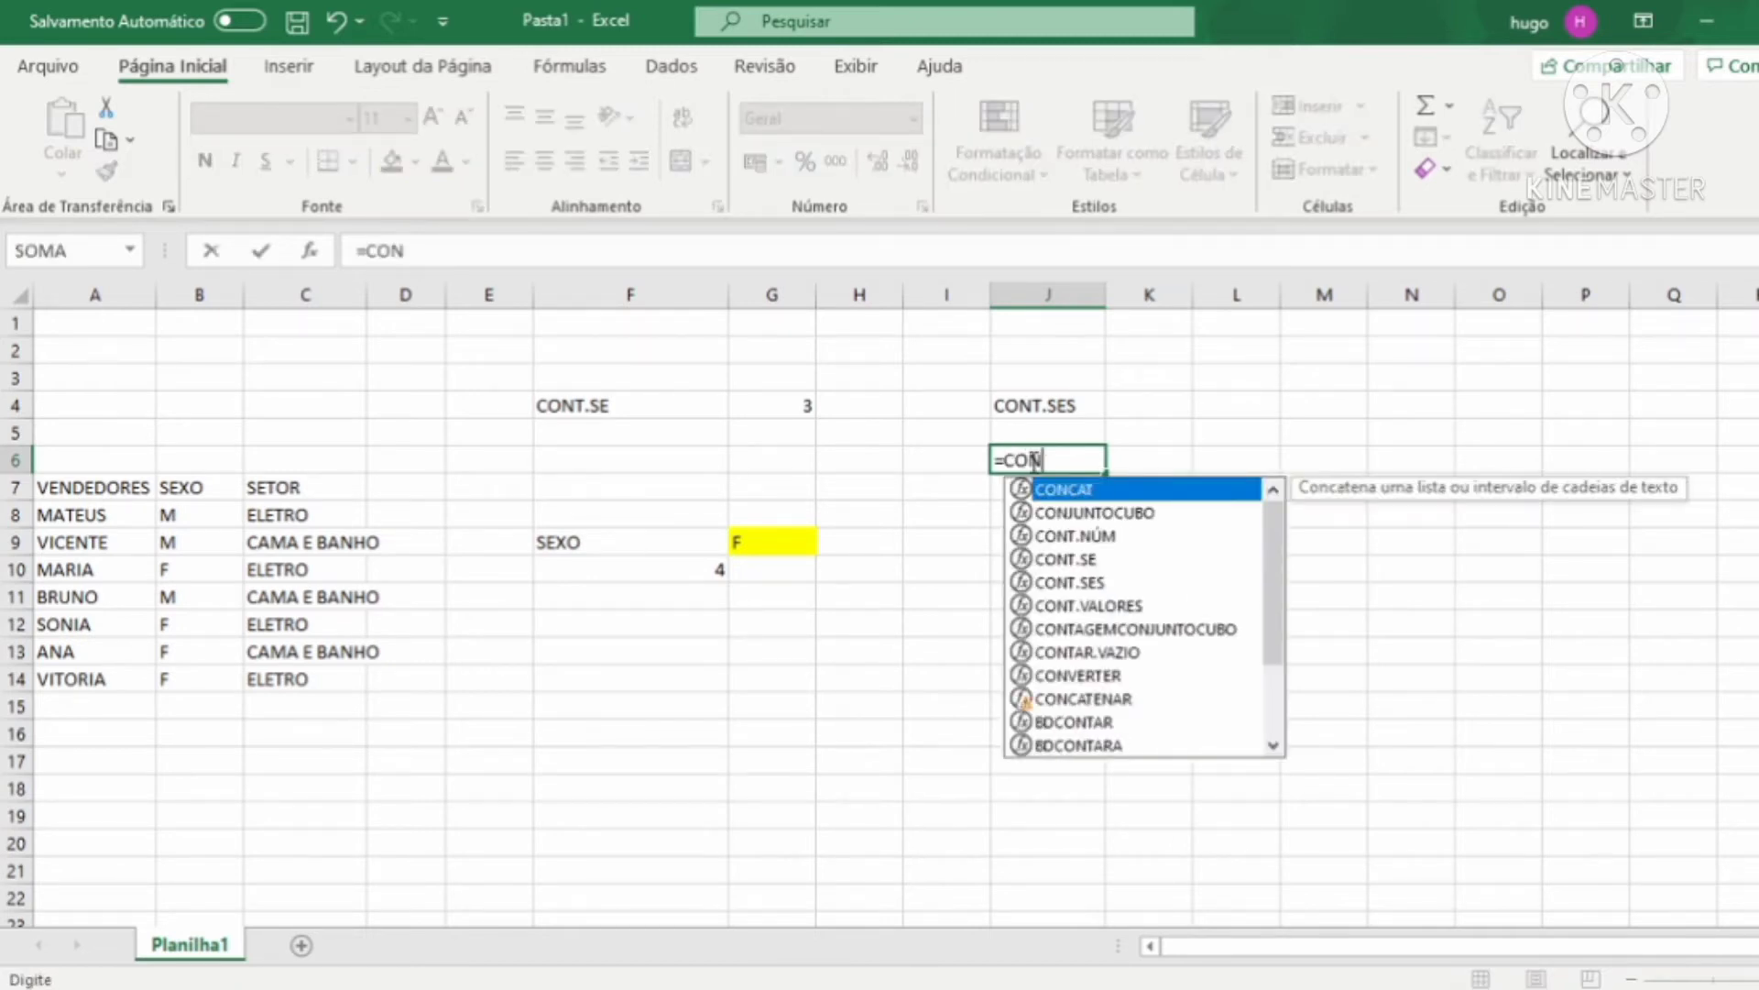
{"action": "key", "text": "Down"}
{"action": "key", "text": "Down"}
{"action": "key", "text": "Down"}
{"action": "key", "text": "Down"}
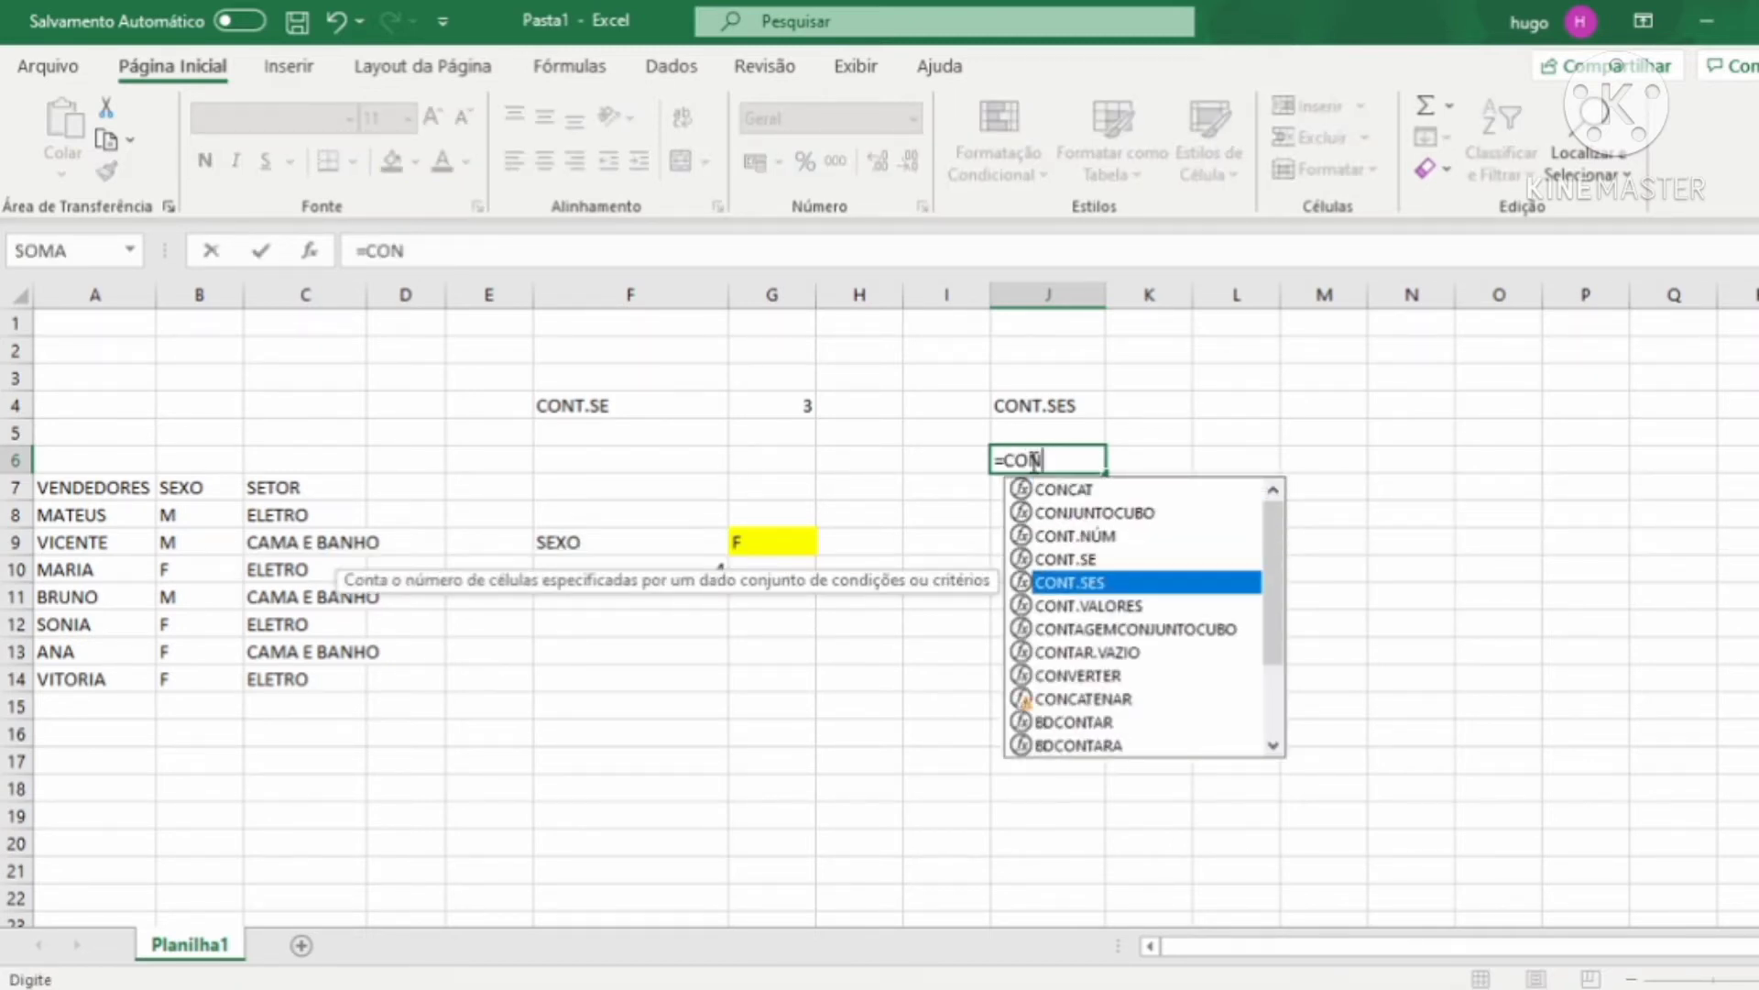
{"action": "key", "text": "Tab"}
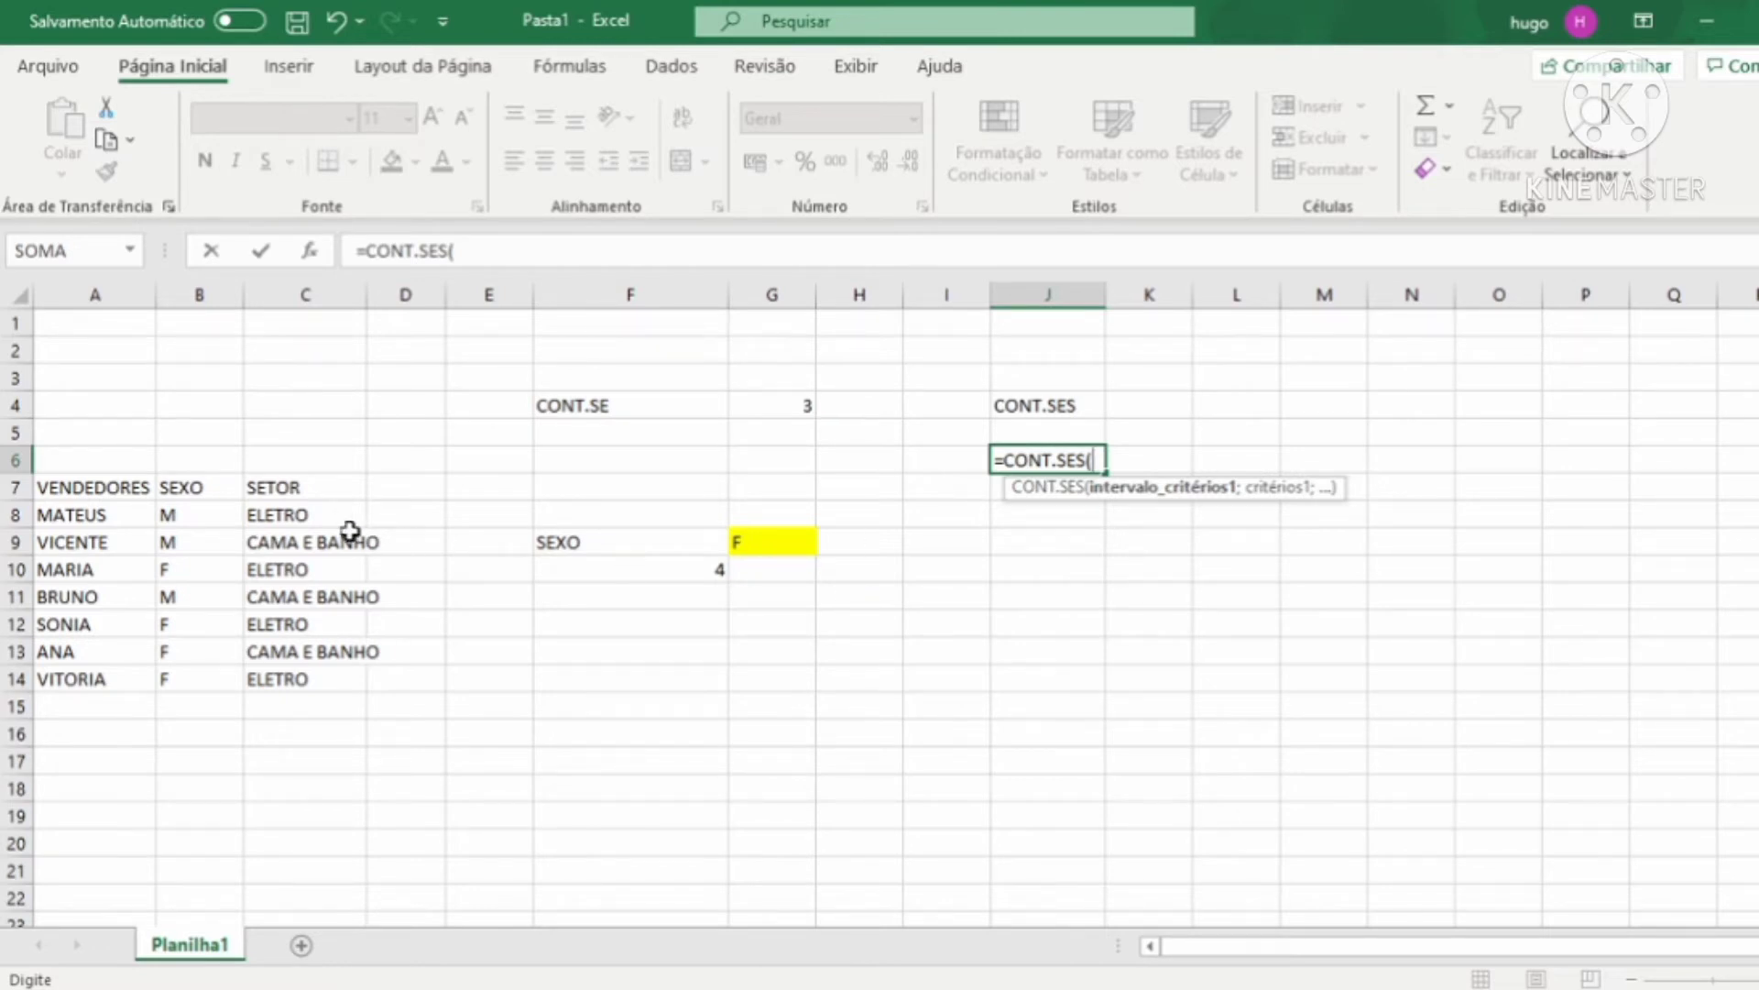
{"action": "left_click_drag", "start_coordinate": [212, 509], "coordinate": [216, 680]}
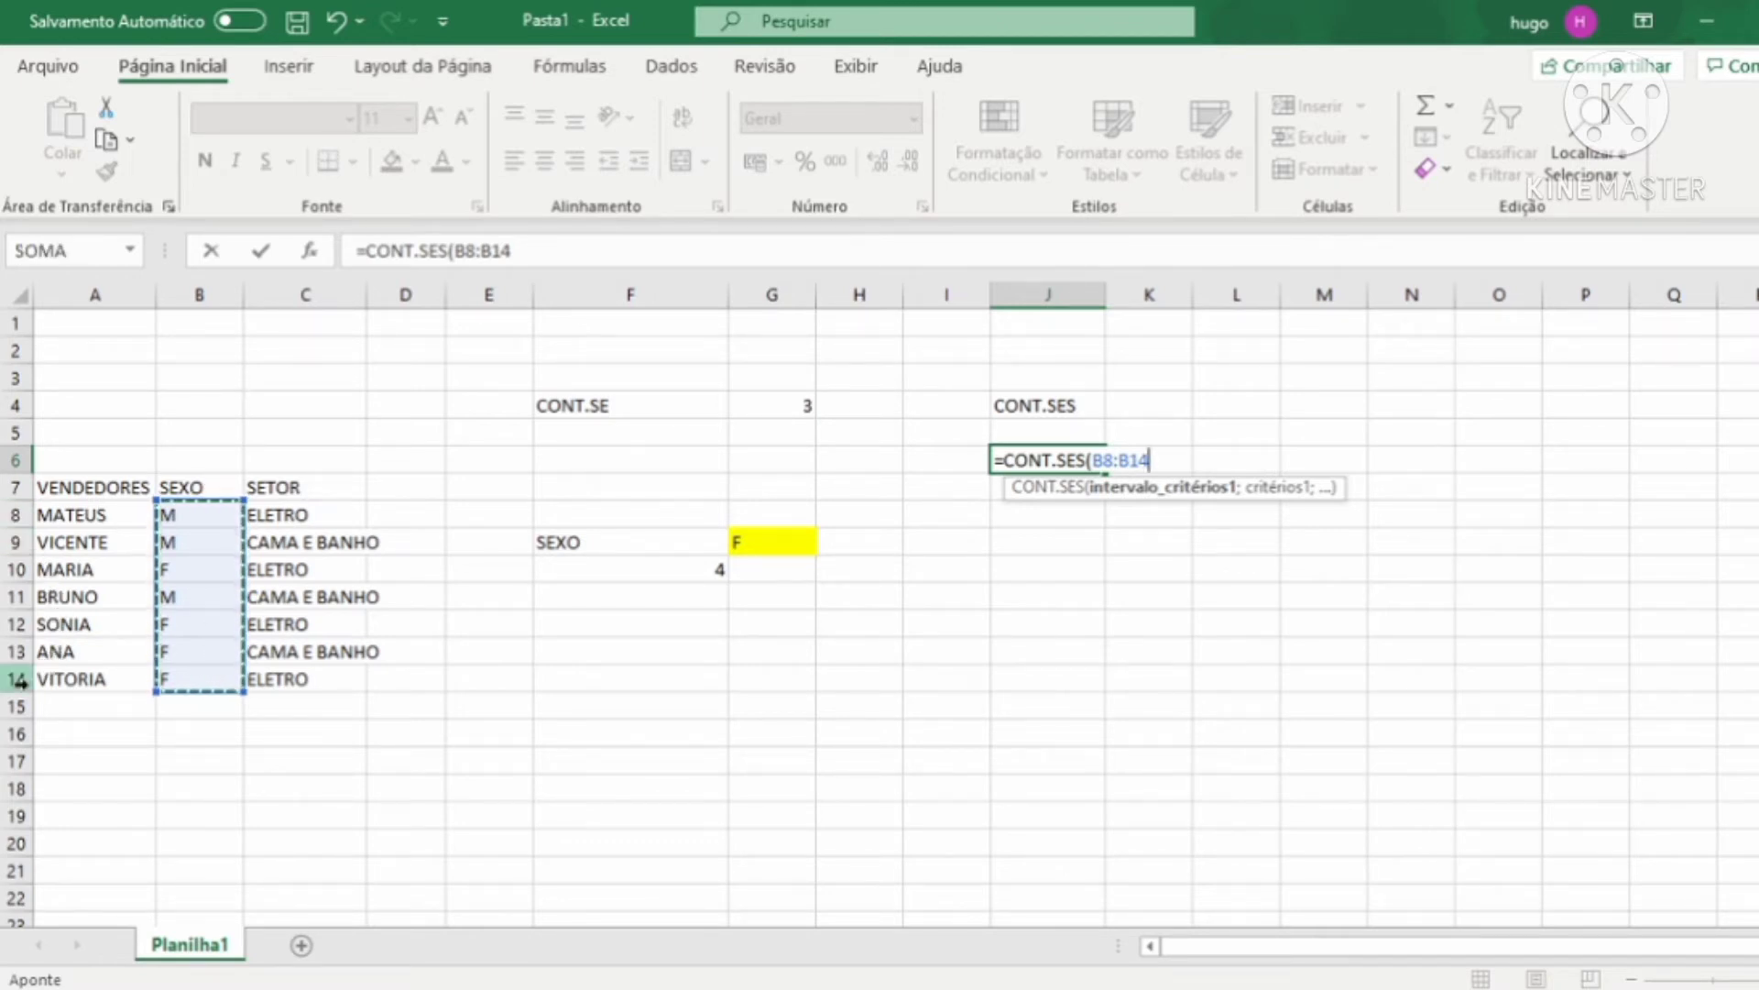
{"action": "type", "text": ";"}
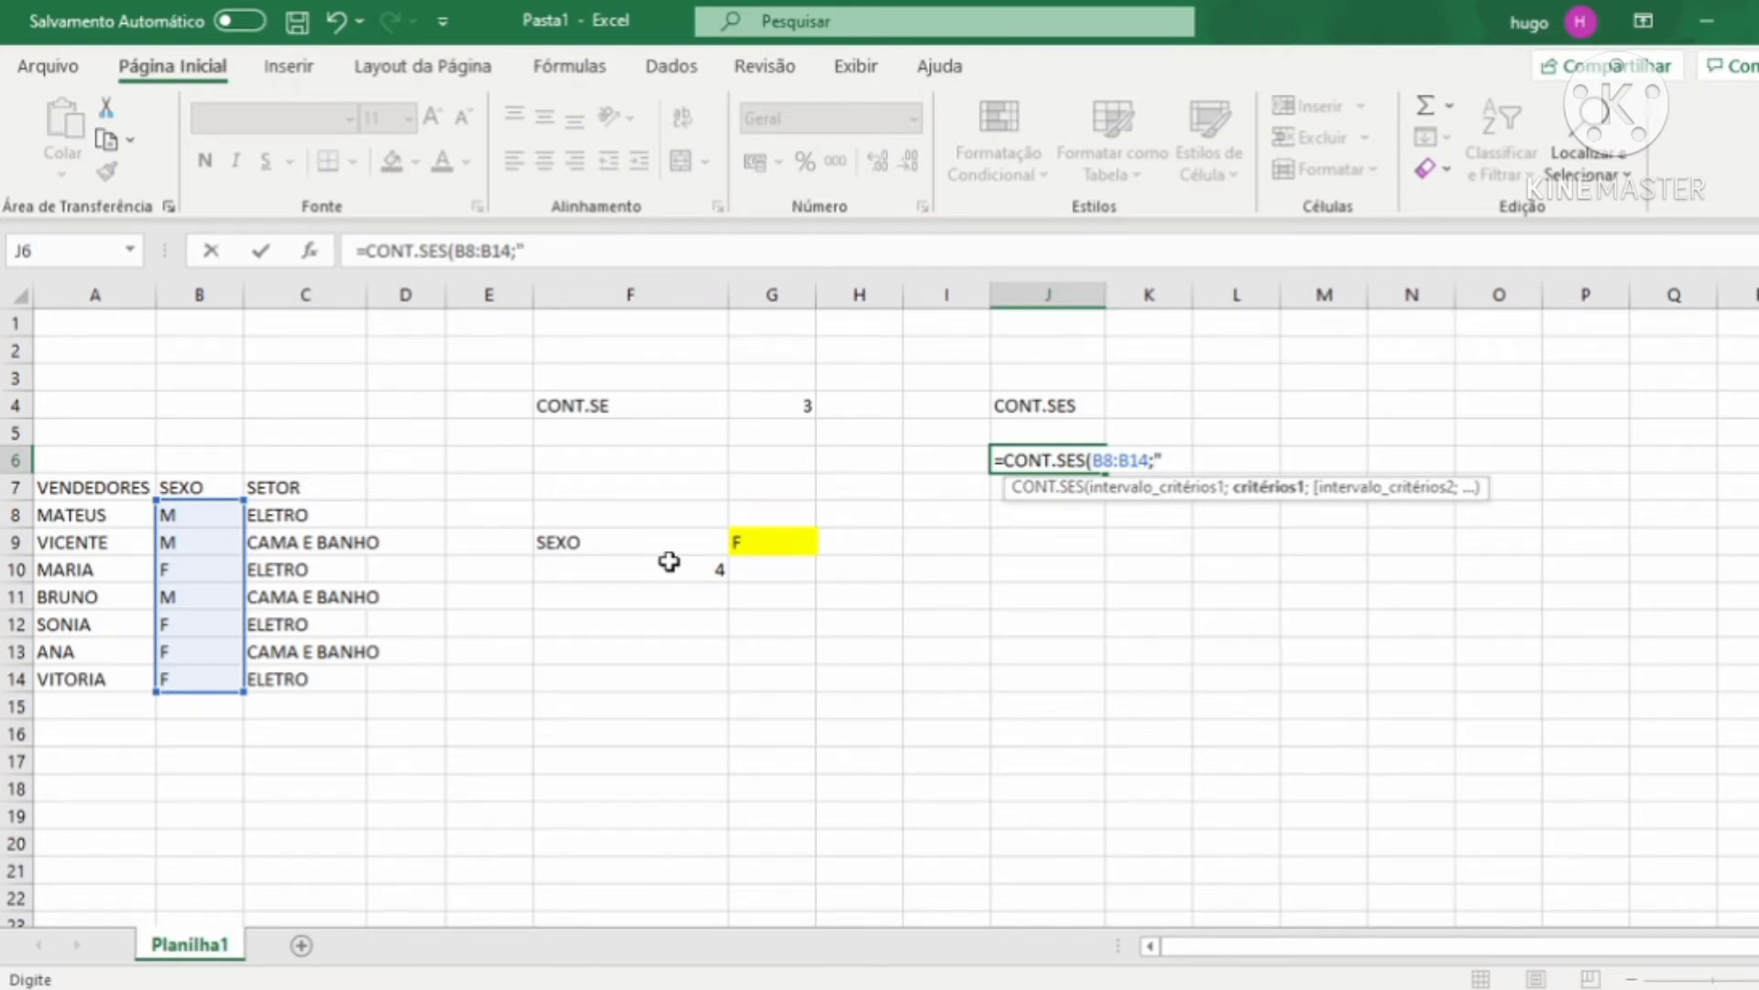
{"action": "type", "text": "\"M\";"}
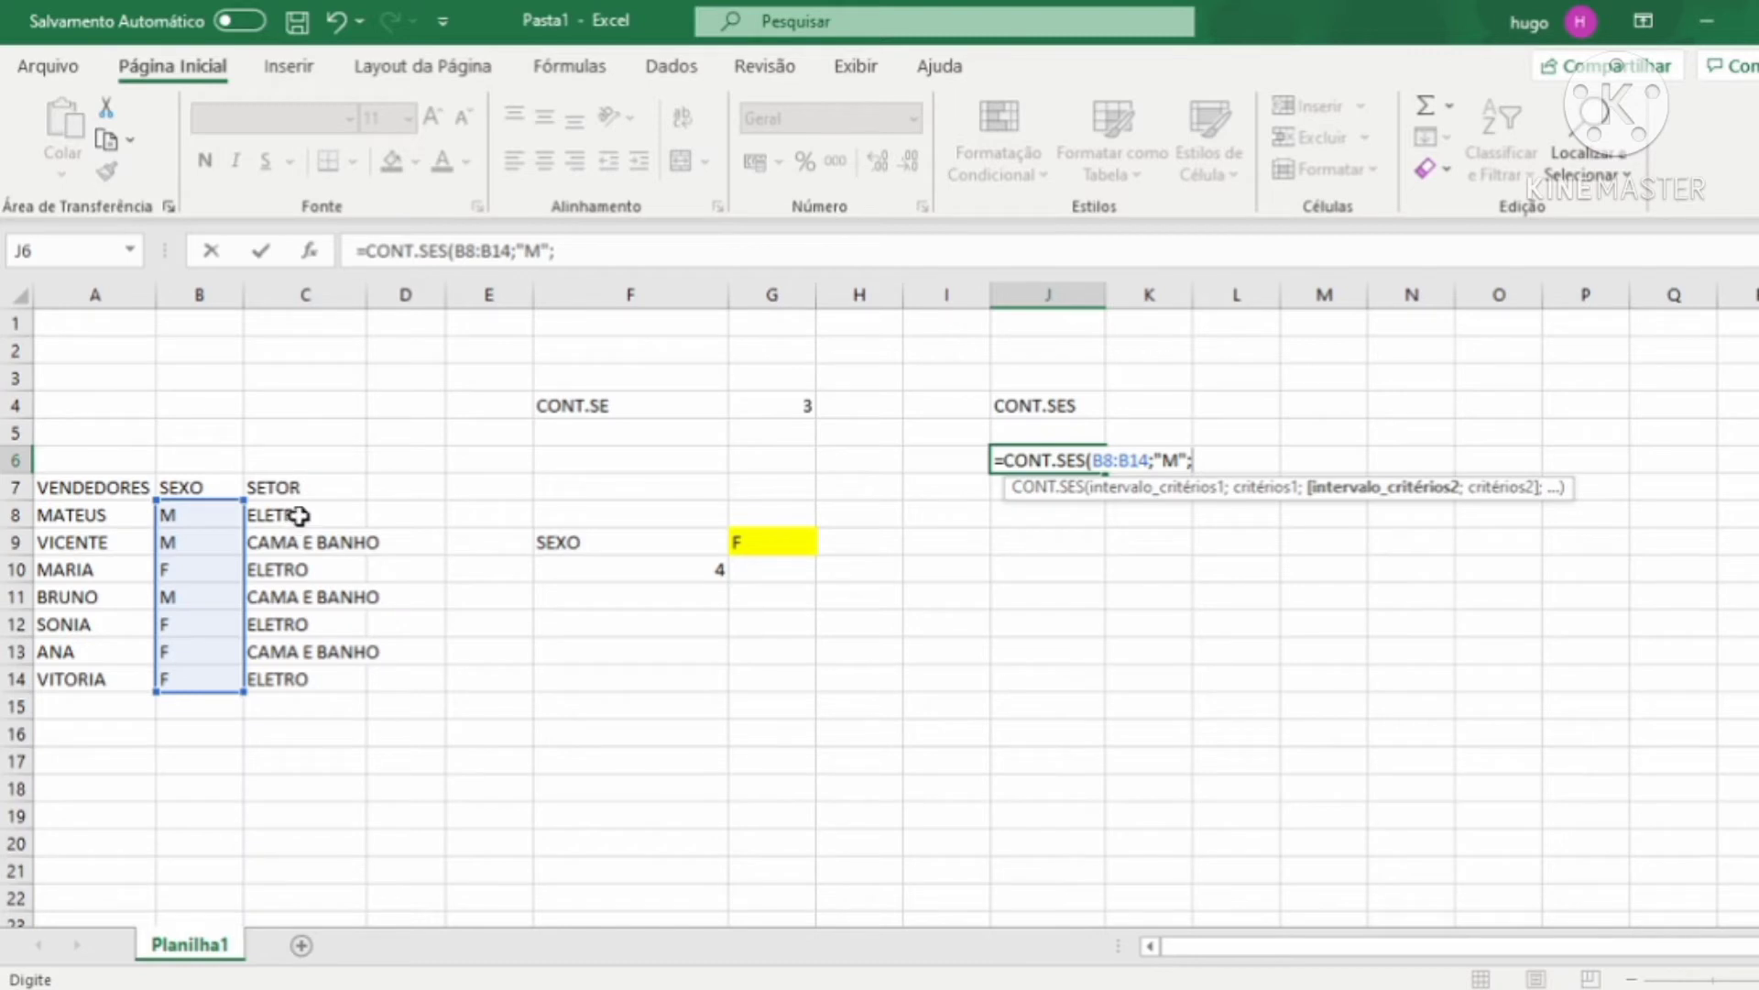
Add C8:C14 with the criterion "ELETRO" as the second condition and complete the CONT.SES formula in J6.
{"action": "left_click_drag", "start_coordinate": [300, 516], "coordinate": [303, 676]}
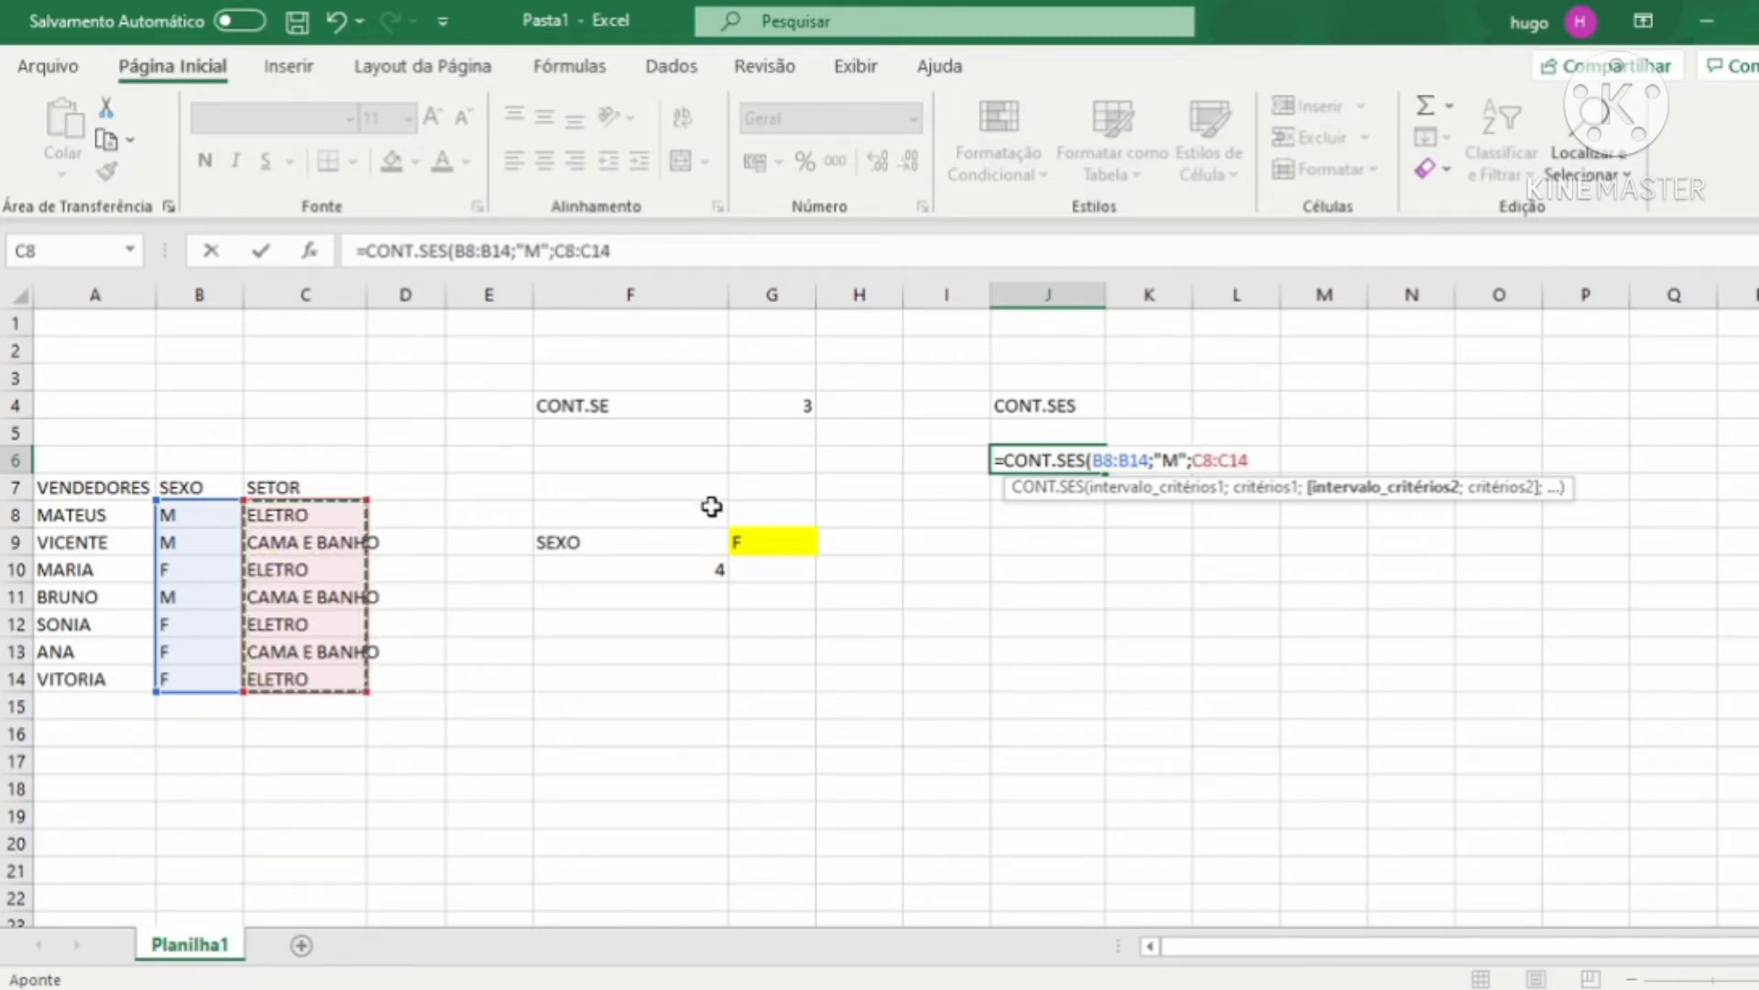
{"action": "type", "text": ";"}
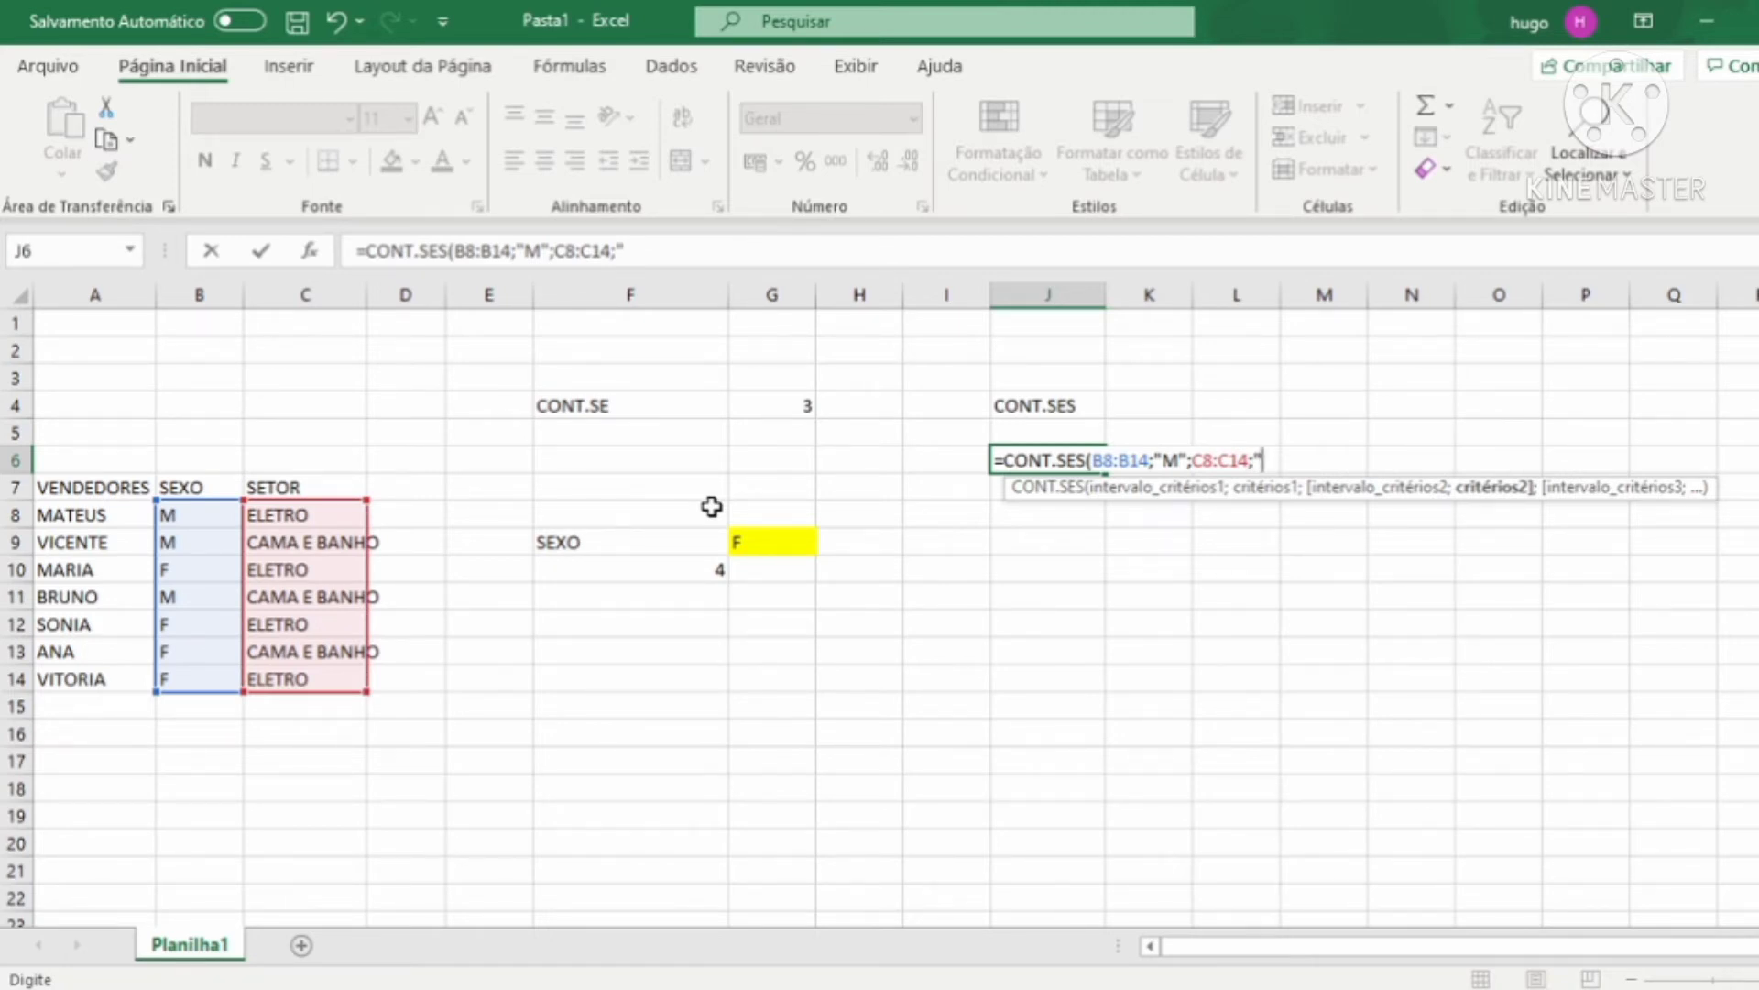
{"action": "type", "text": "\"ELETRO"}
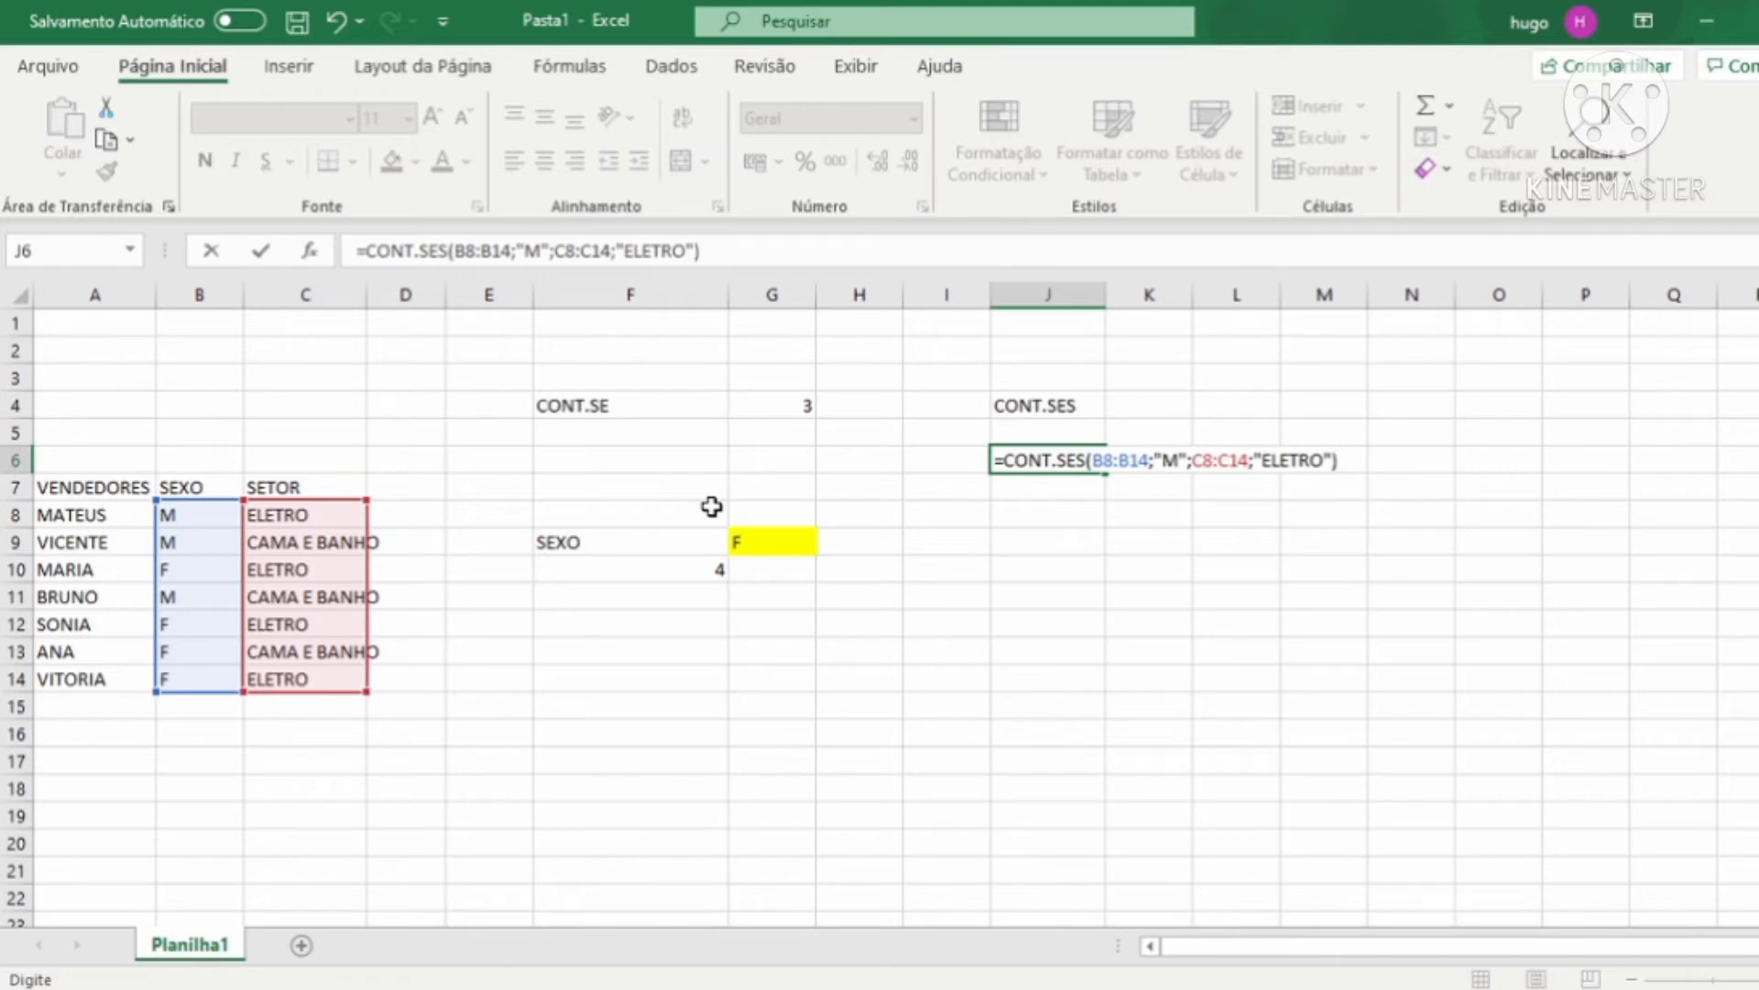
{"action": "key", "text": "BackSpace"}
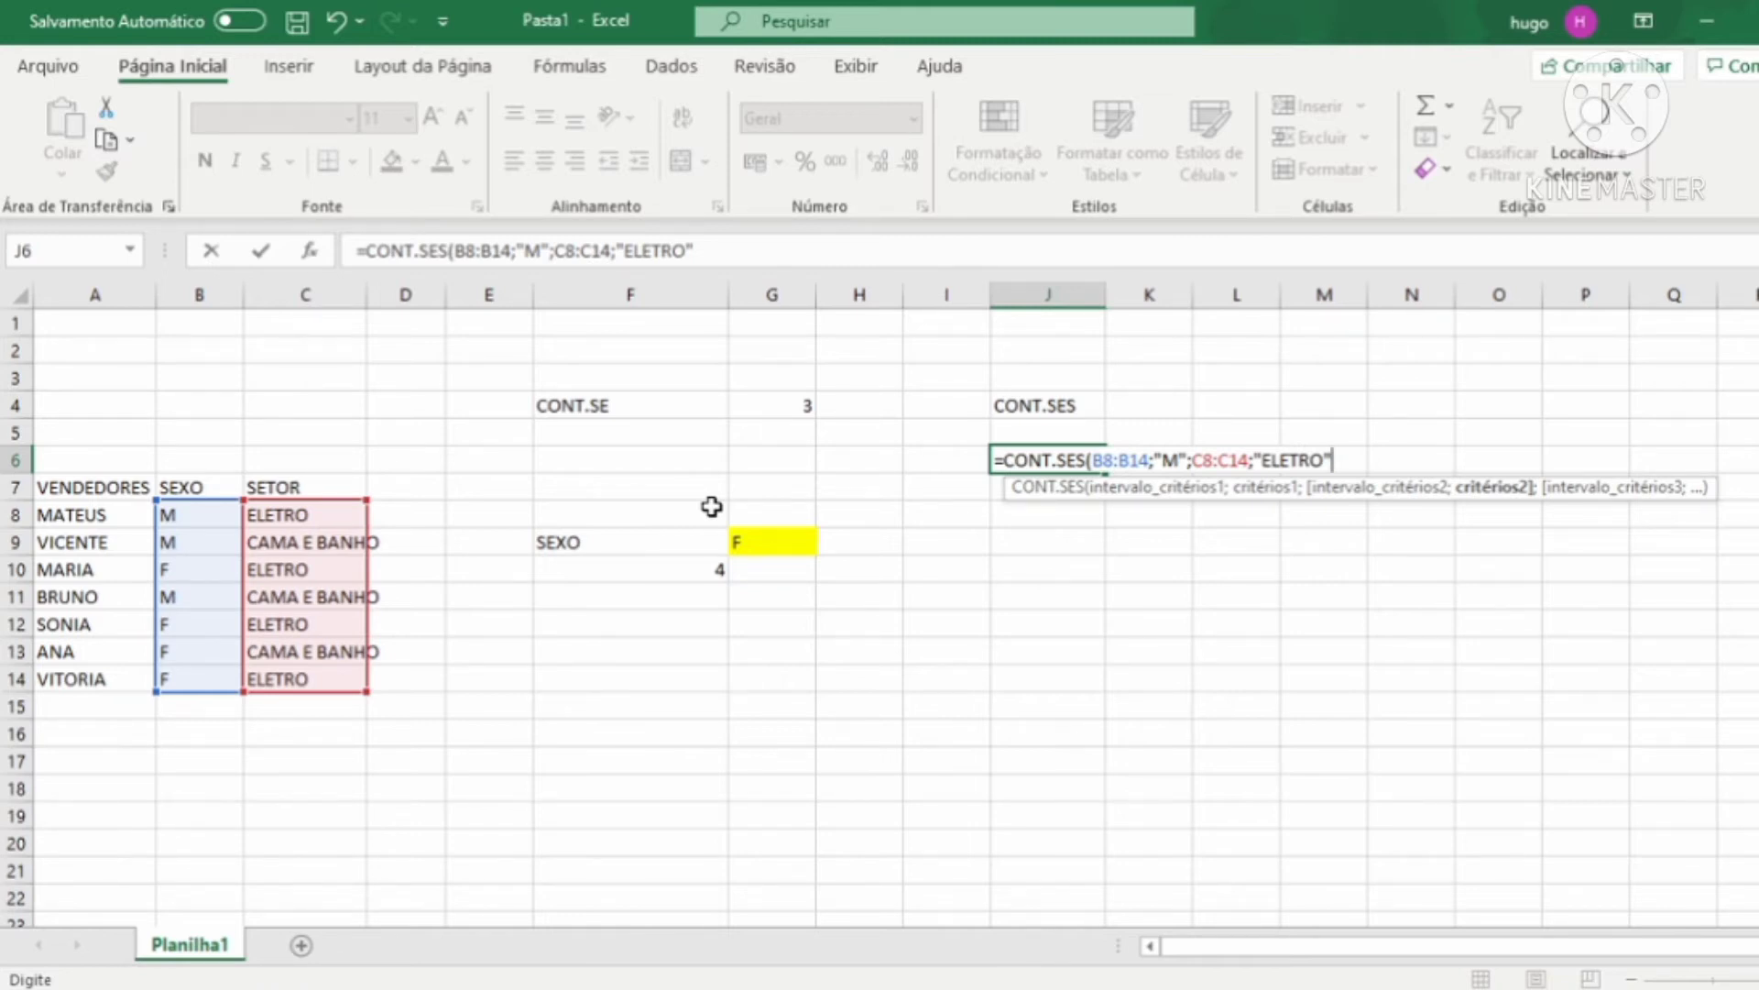
{"action": "key", "text": "Return"}
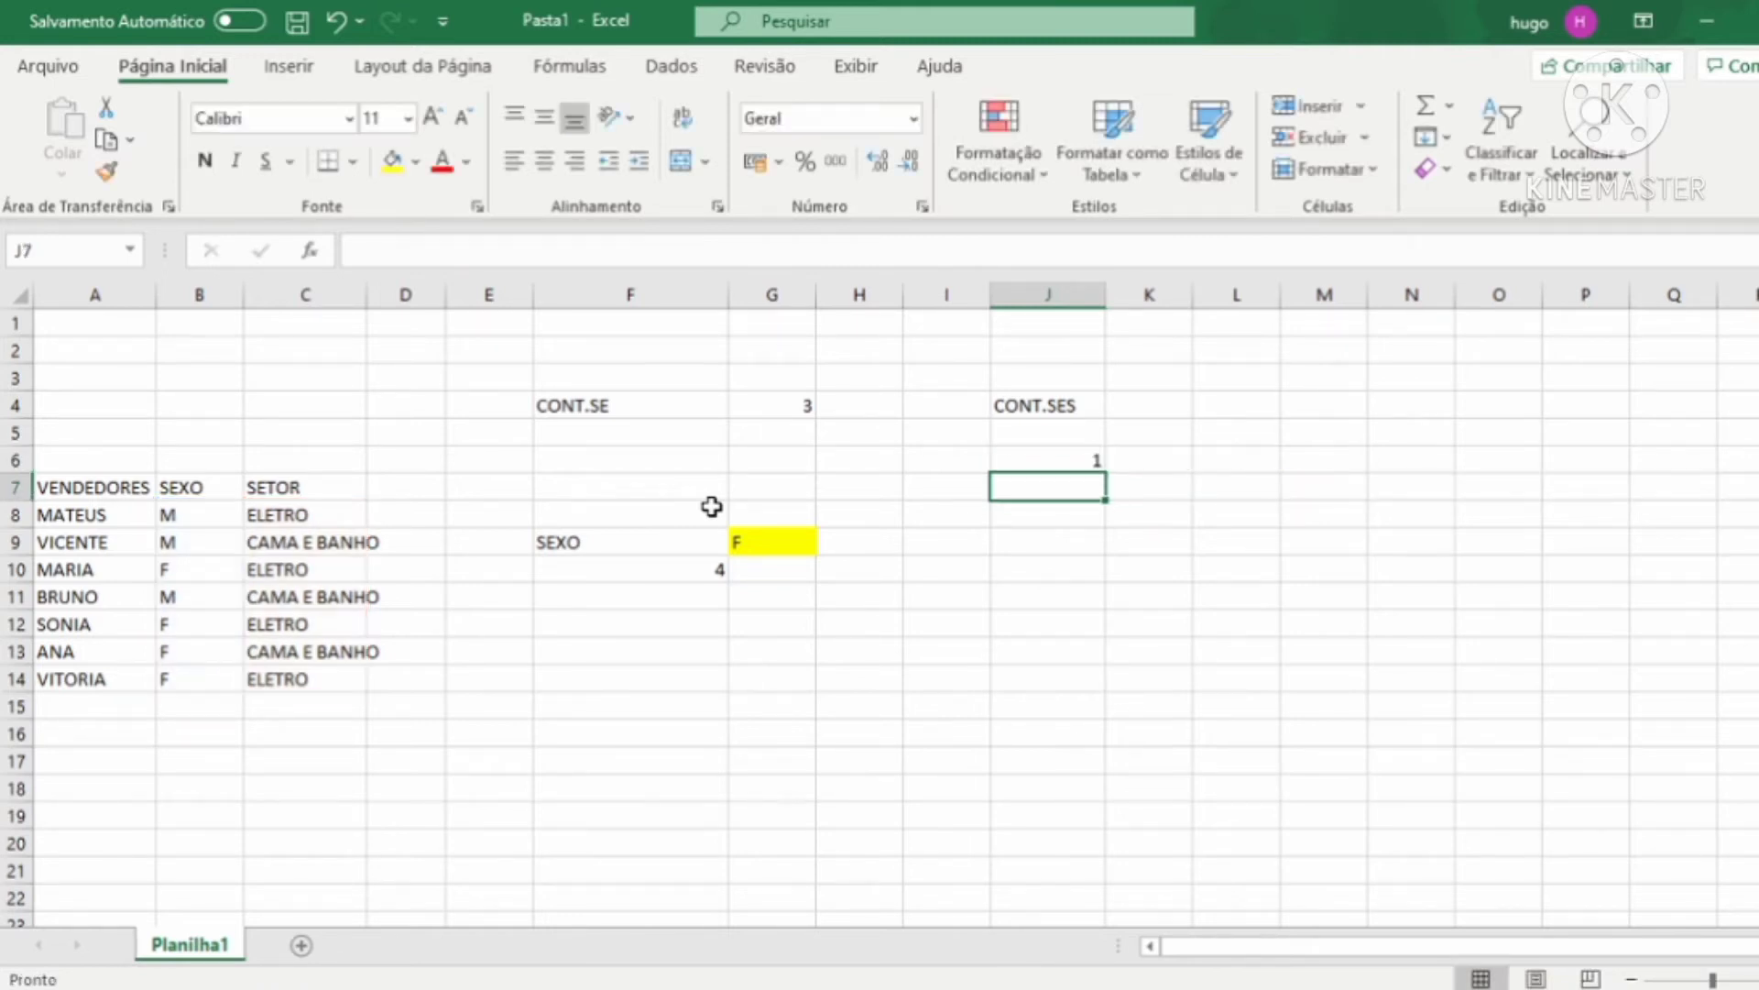
Check the CONT.SES formula in J6 against the ELETRO entries in the SETOR column.
{"action": "left_click", "coordinate": [1028, 458]}
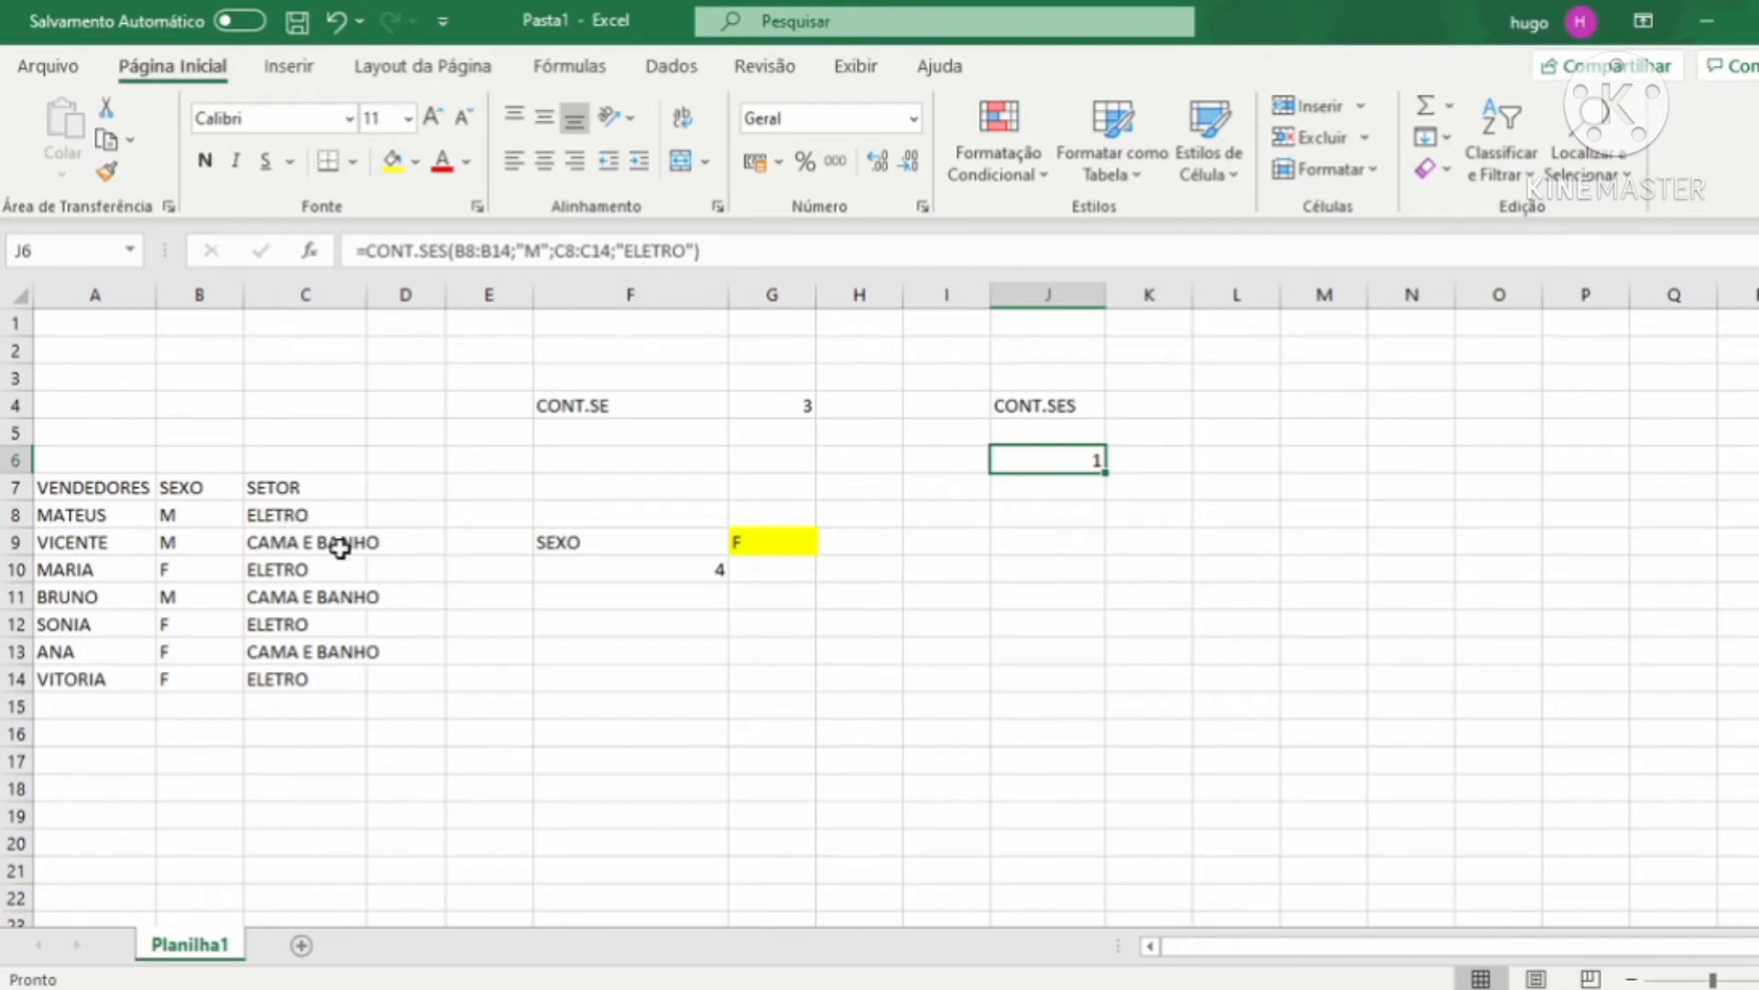
{"action": "left_click", "coordinate": [281, 515]}
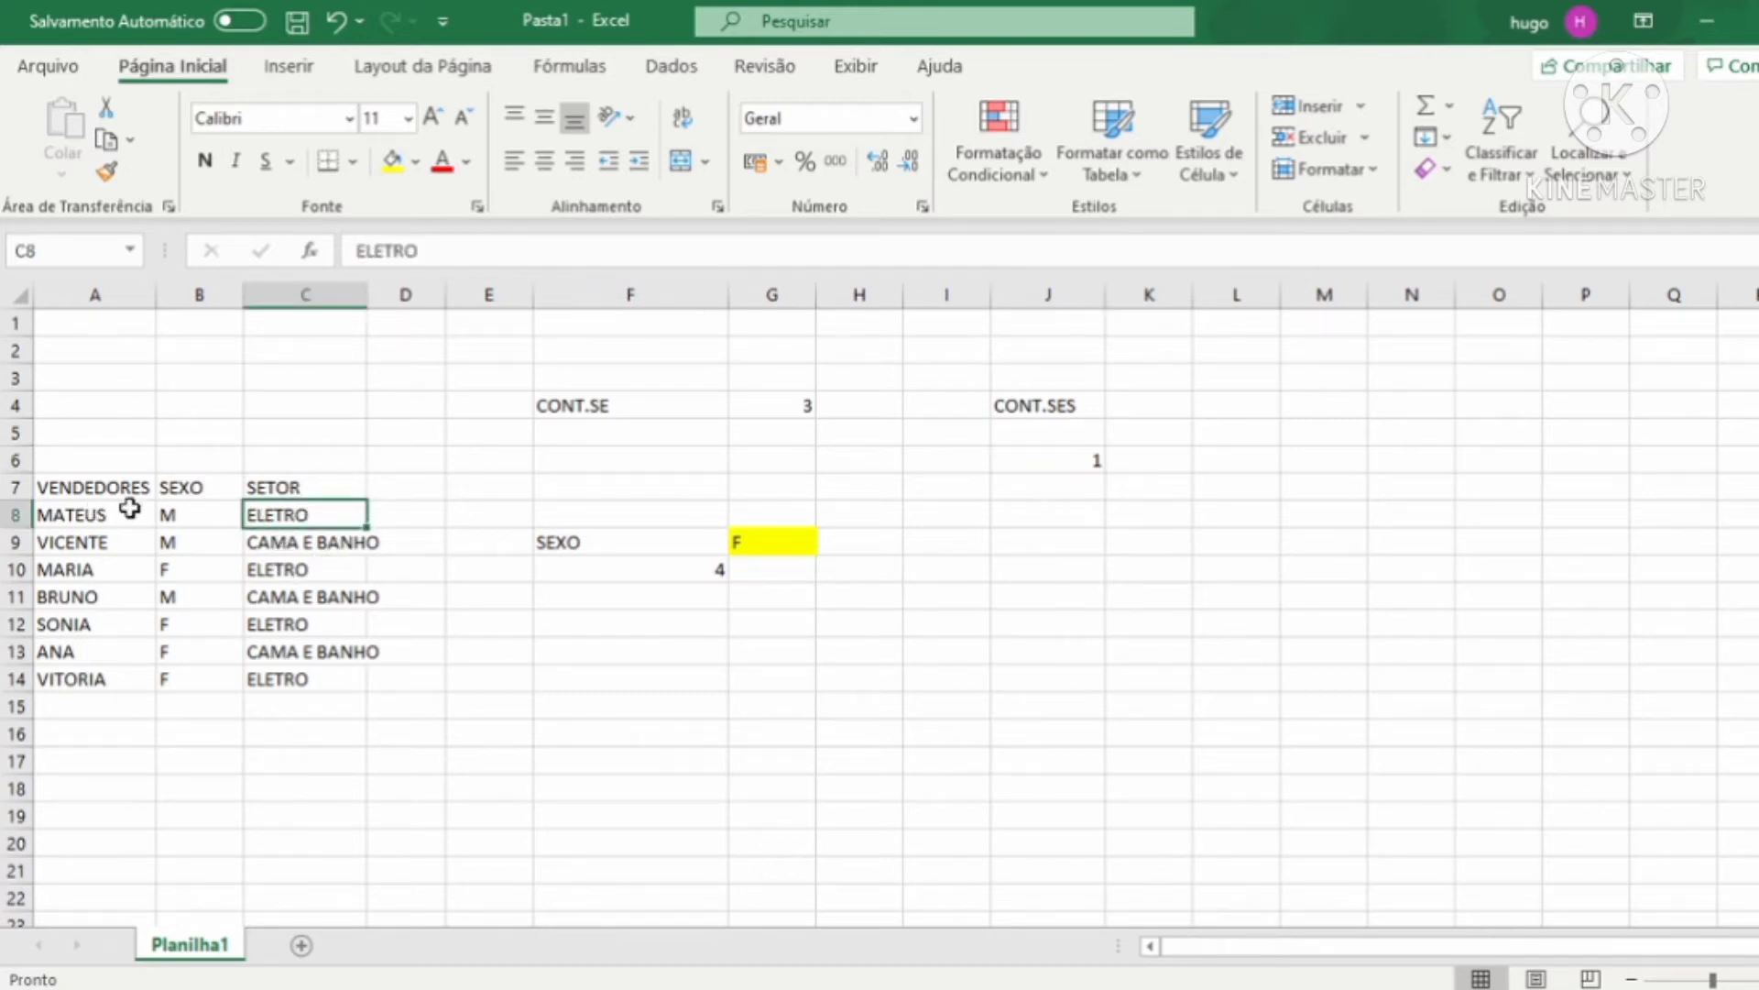
{"action": "left_click", "coordinate": [292, 572]}
{"action": "left_click", "coordinate": [287, 623]}
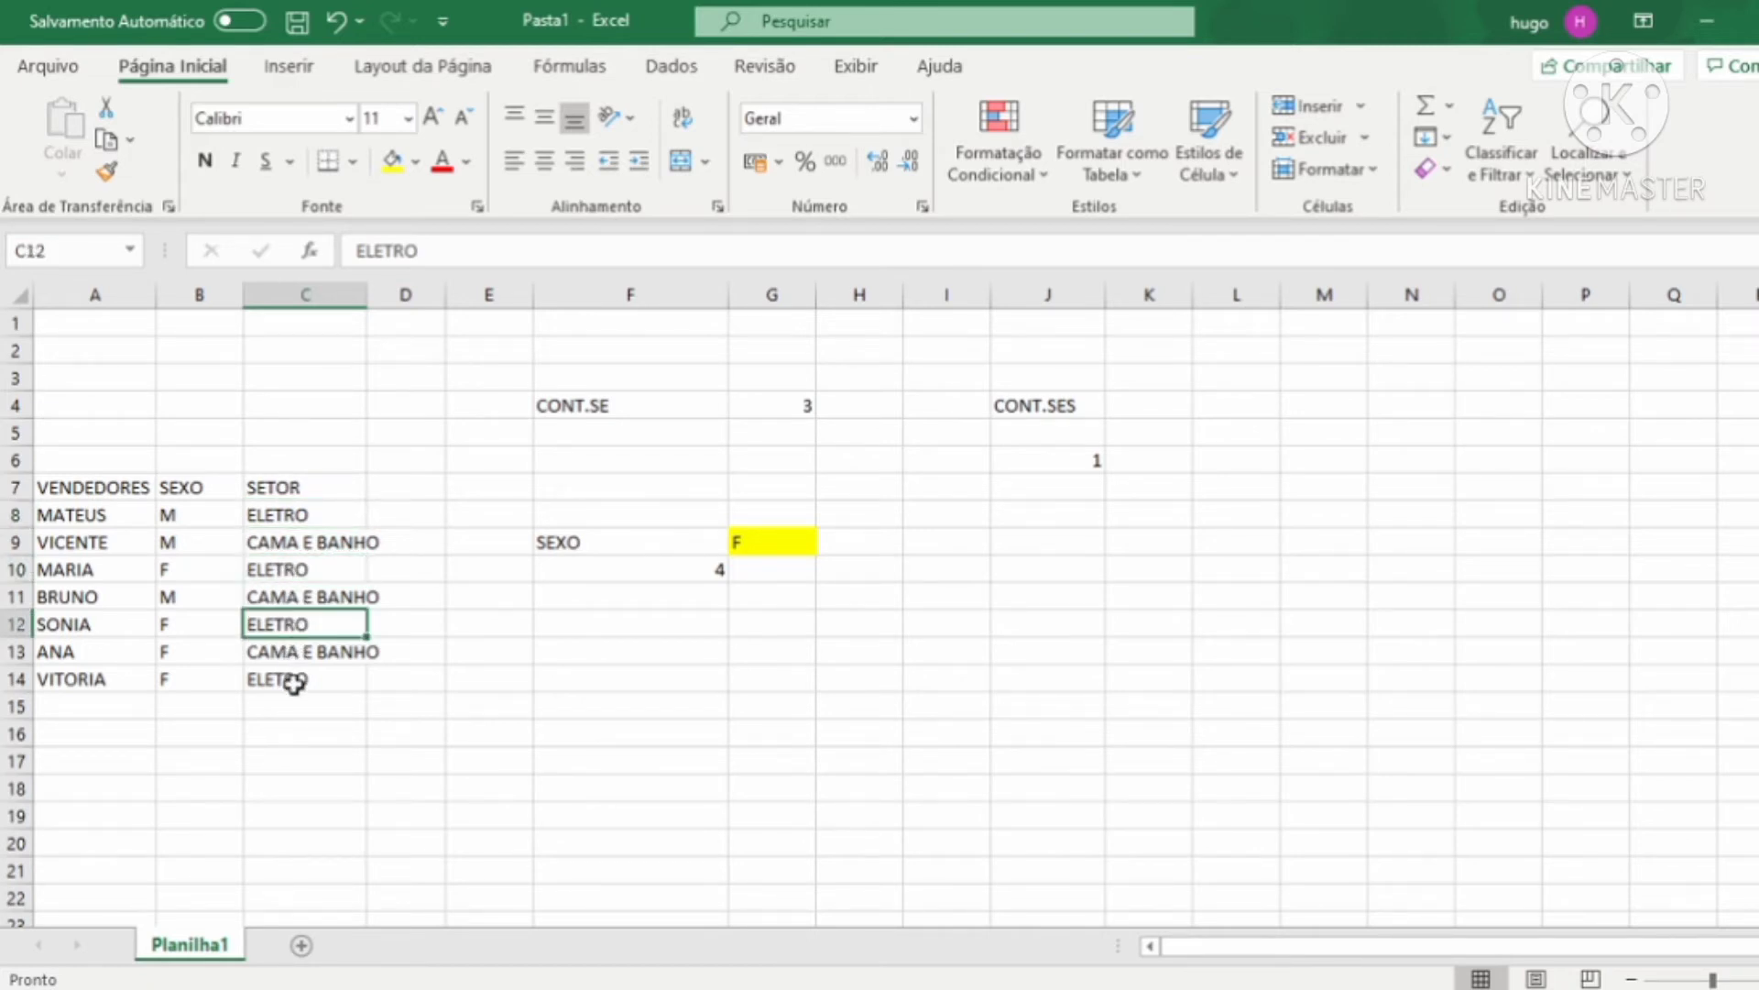
{"action": "left_click", "coordinate": [293, 682]}
{"action": "key", "text": "Up"}
{"action": "key", "text": "Up"}
{"action": "key", "text": "Up"}
{"action": "key", "text": "Up"}
{"action": "key", "text": "Up"}
{"action": "key", "text": "Right"}
{"action": "key", "text": "Right"}
{"action": "key", "text": "Right"}
{"action": "key", "text": "Right"}
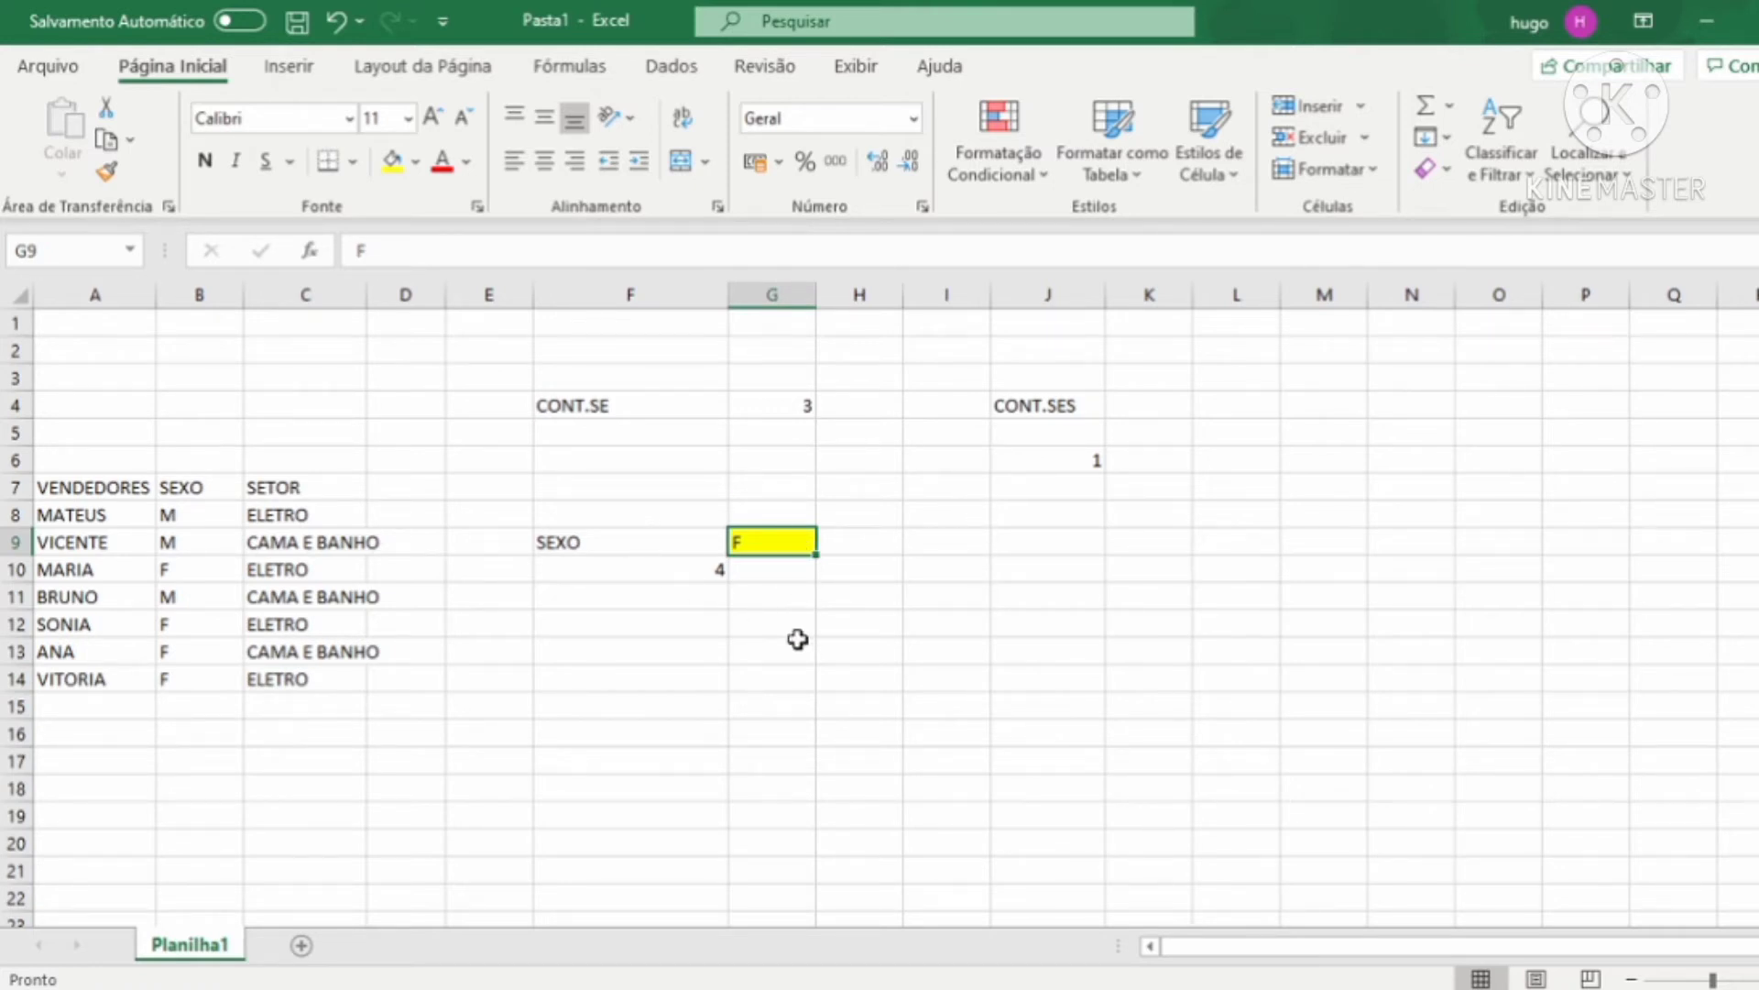
Enter the criteria labels SEXO in cell I9 and SETOR in cell I10.
{"action": "left_click", "coordinate": [962, 546]}
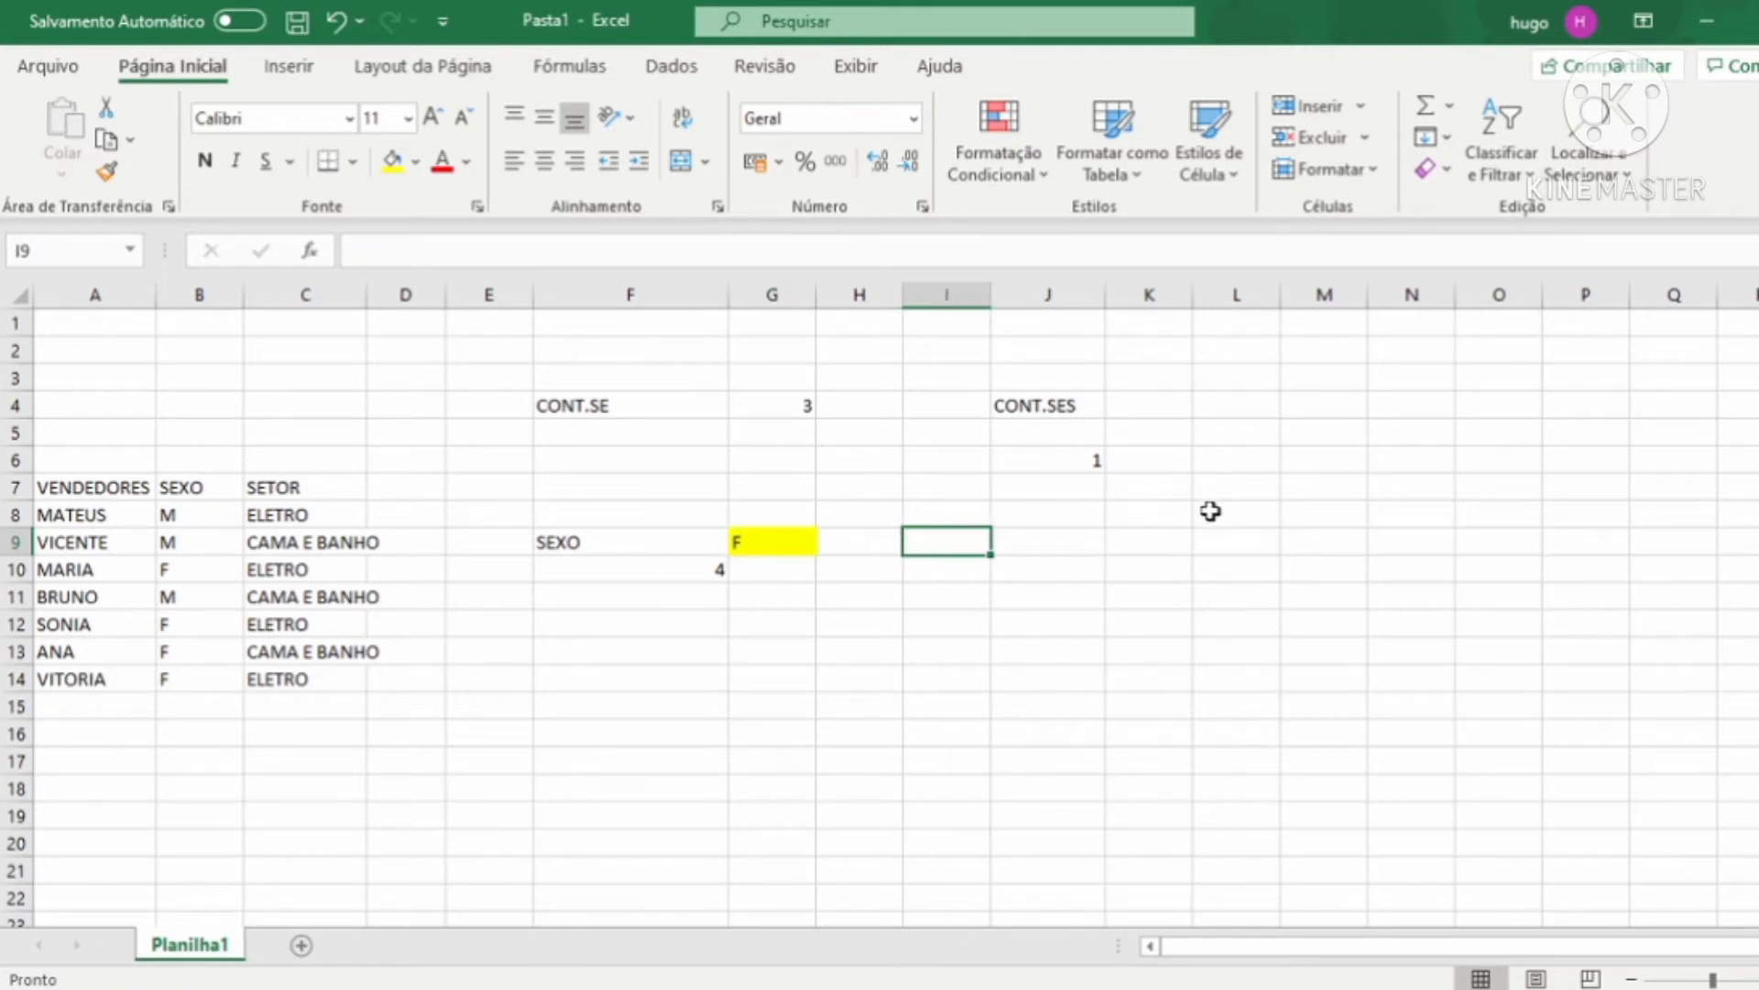
{"action": "type", "text": "S"}
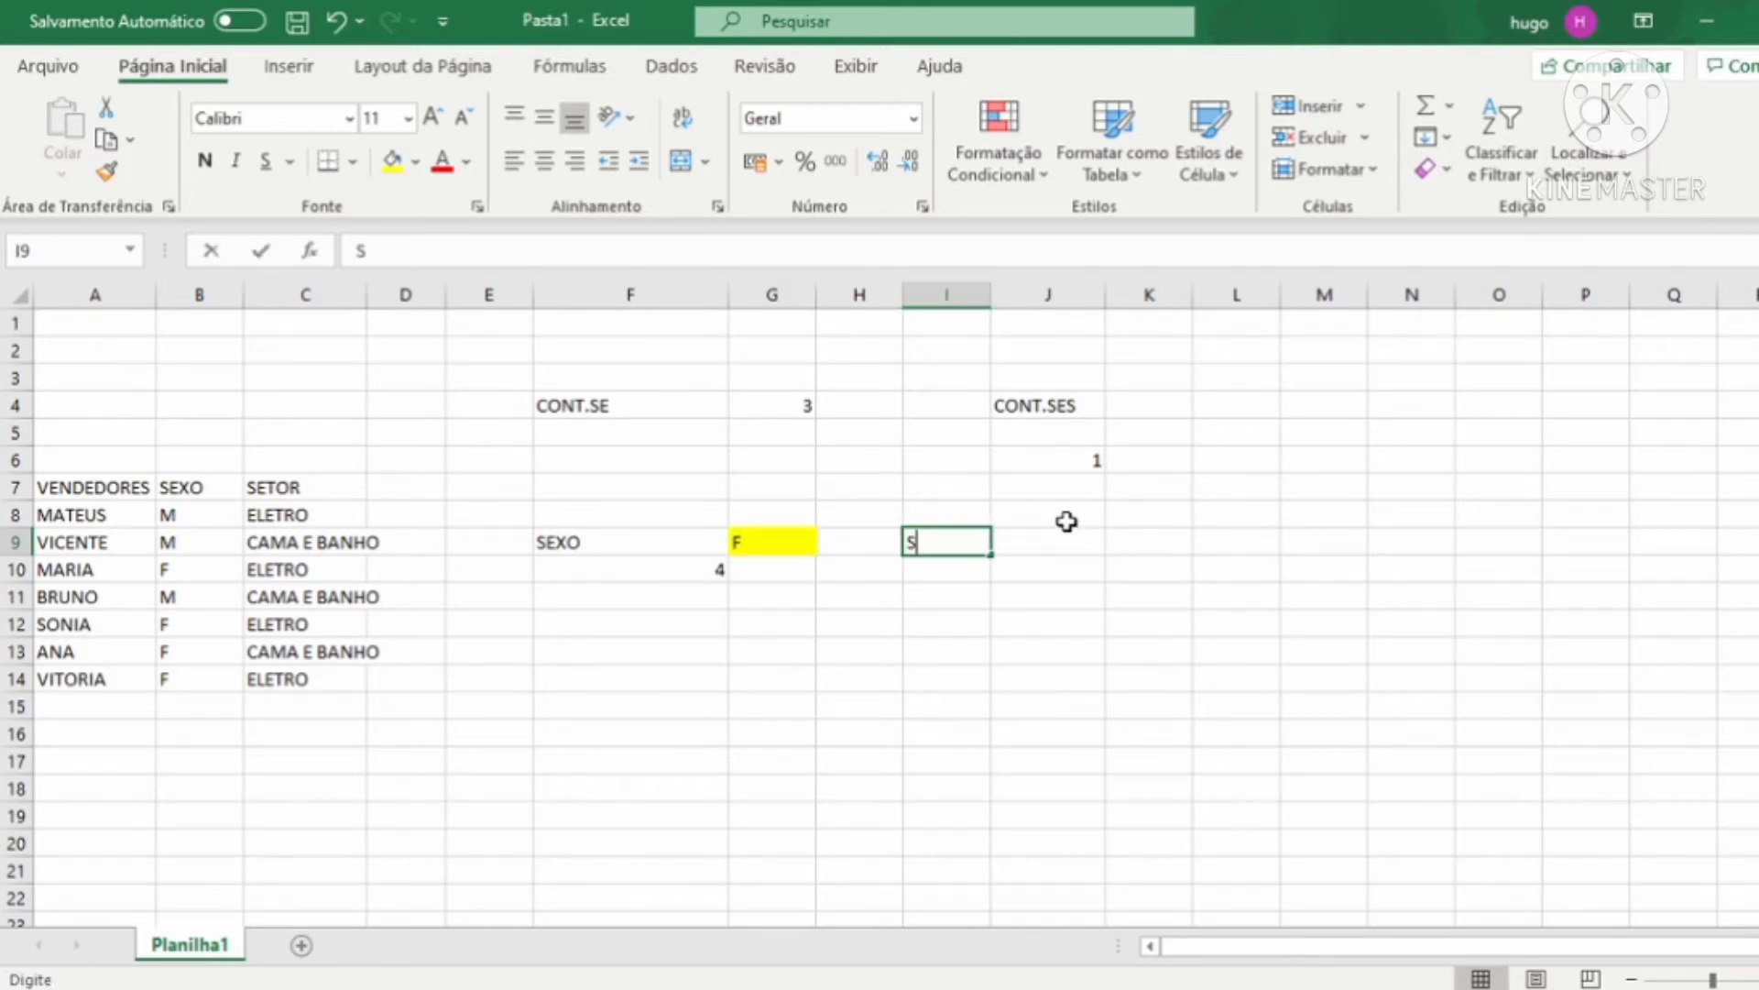
{"action": "type", "text": "EXO"}
{"action": "key", "text": "Return"}
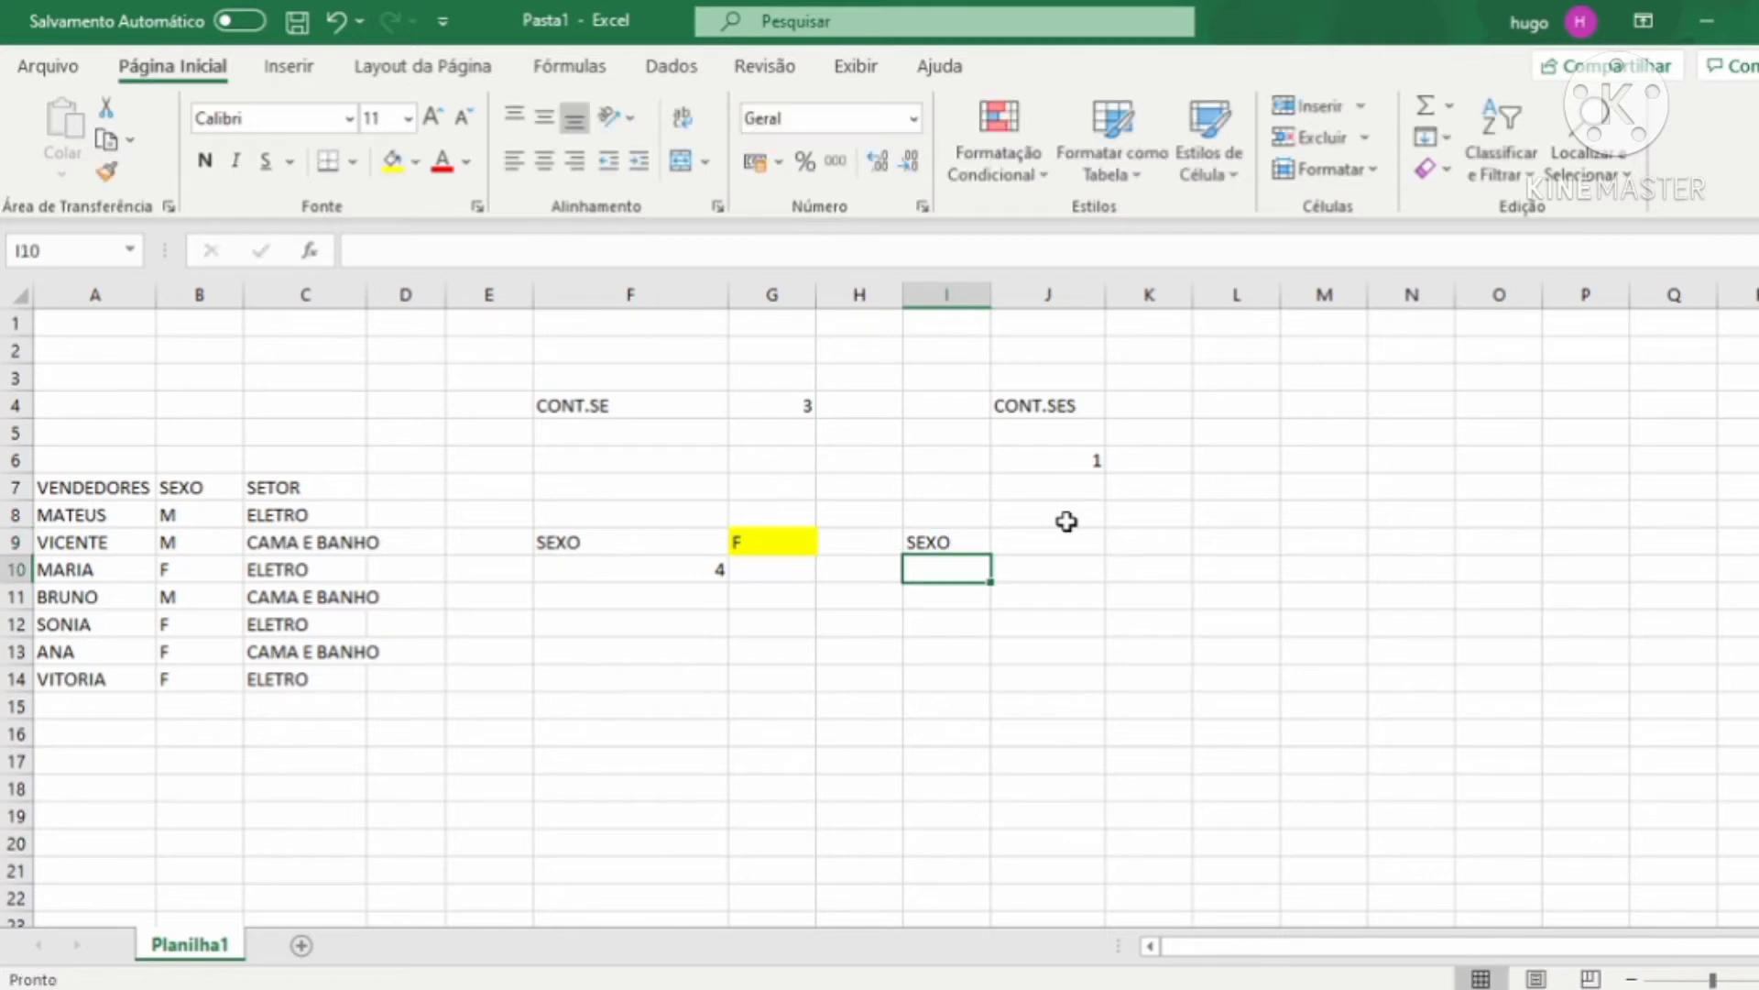
{"action": "type", "text": "SETOR"}
{"action": "key", "text": "Return"}
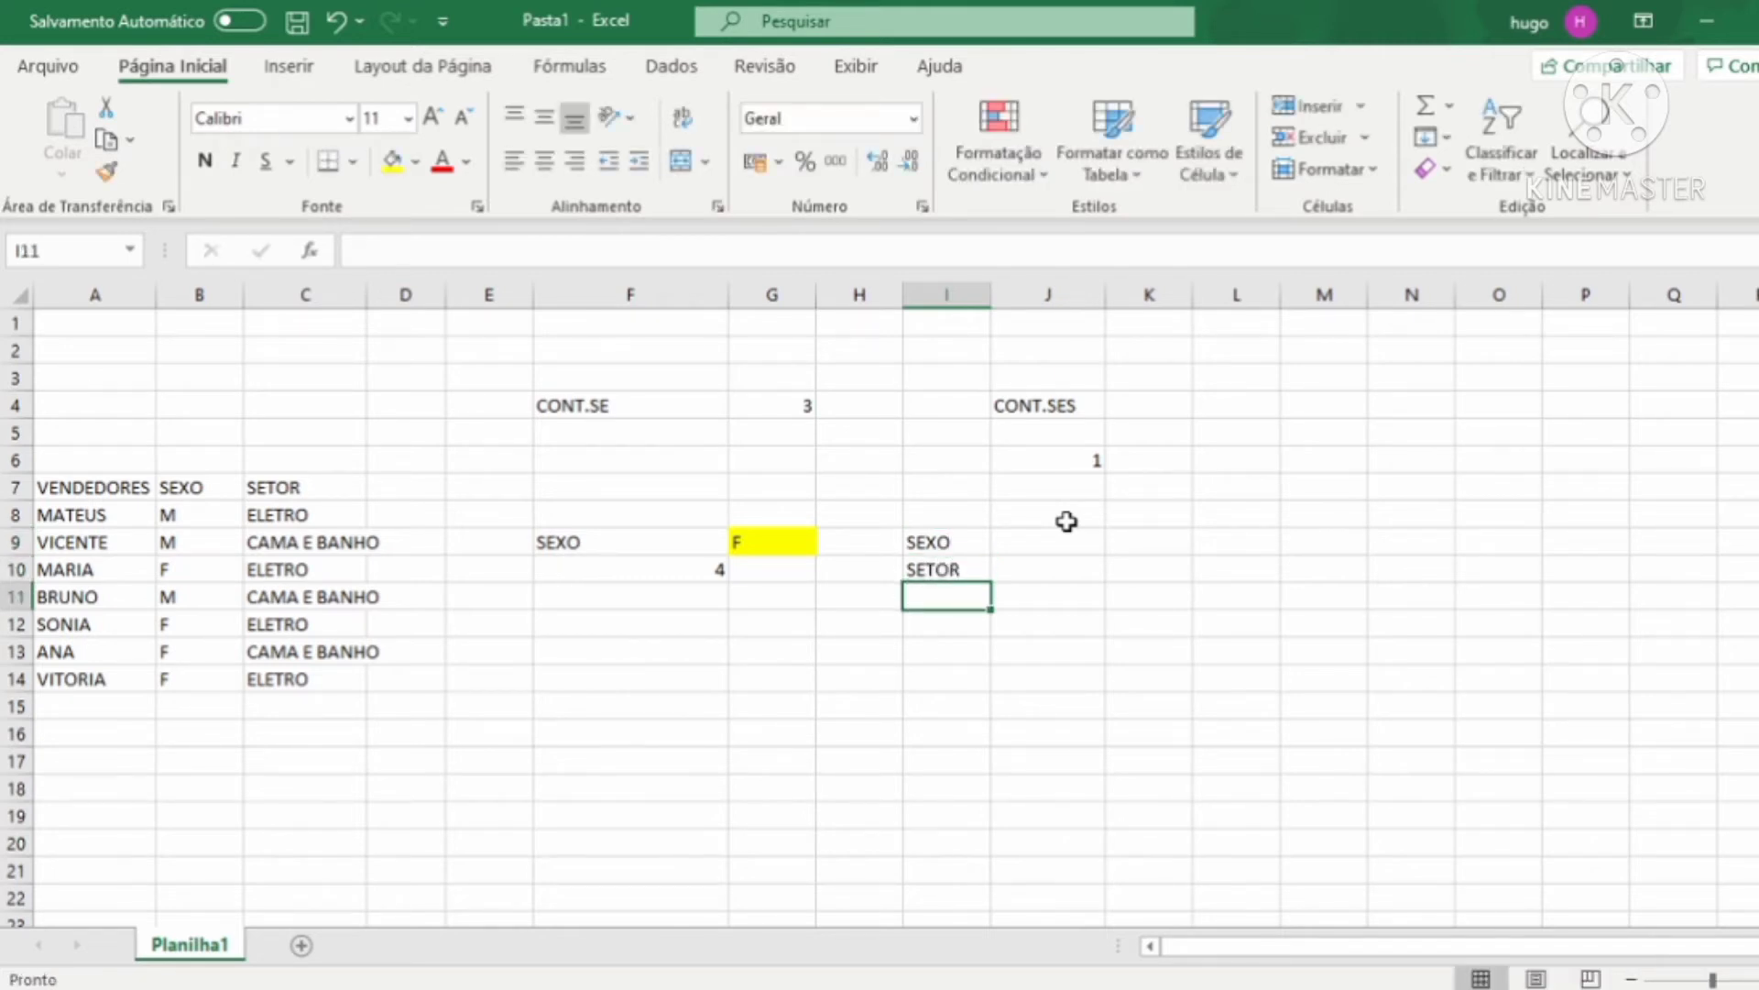
Fill J9:J10 with yellow and enter the criteria F in J9 and ELETRO in J10.
{"action": "left_click_drag", "start_coordinate": [1074, 537], "coordinate": [1071, 561]}
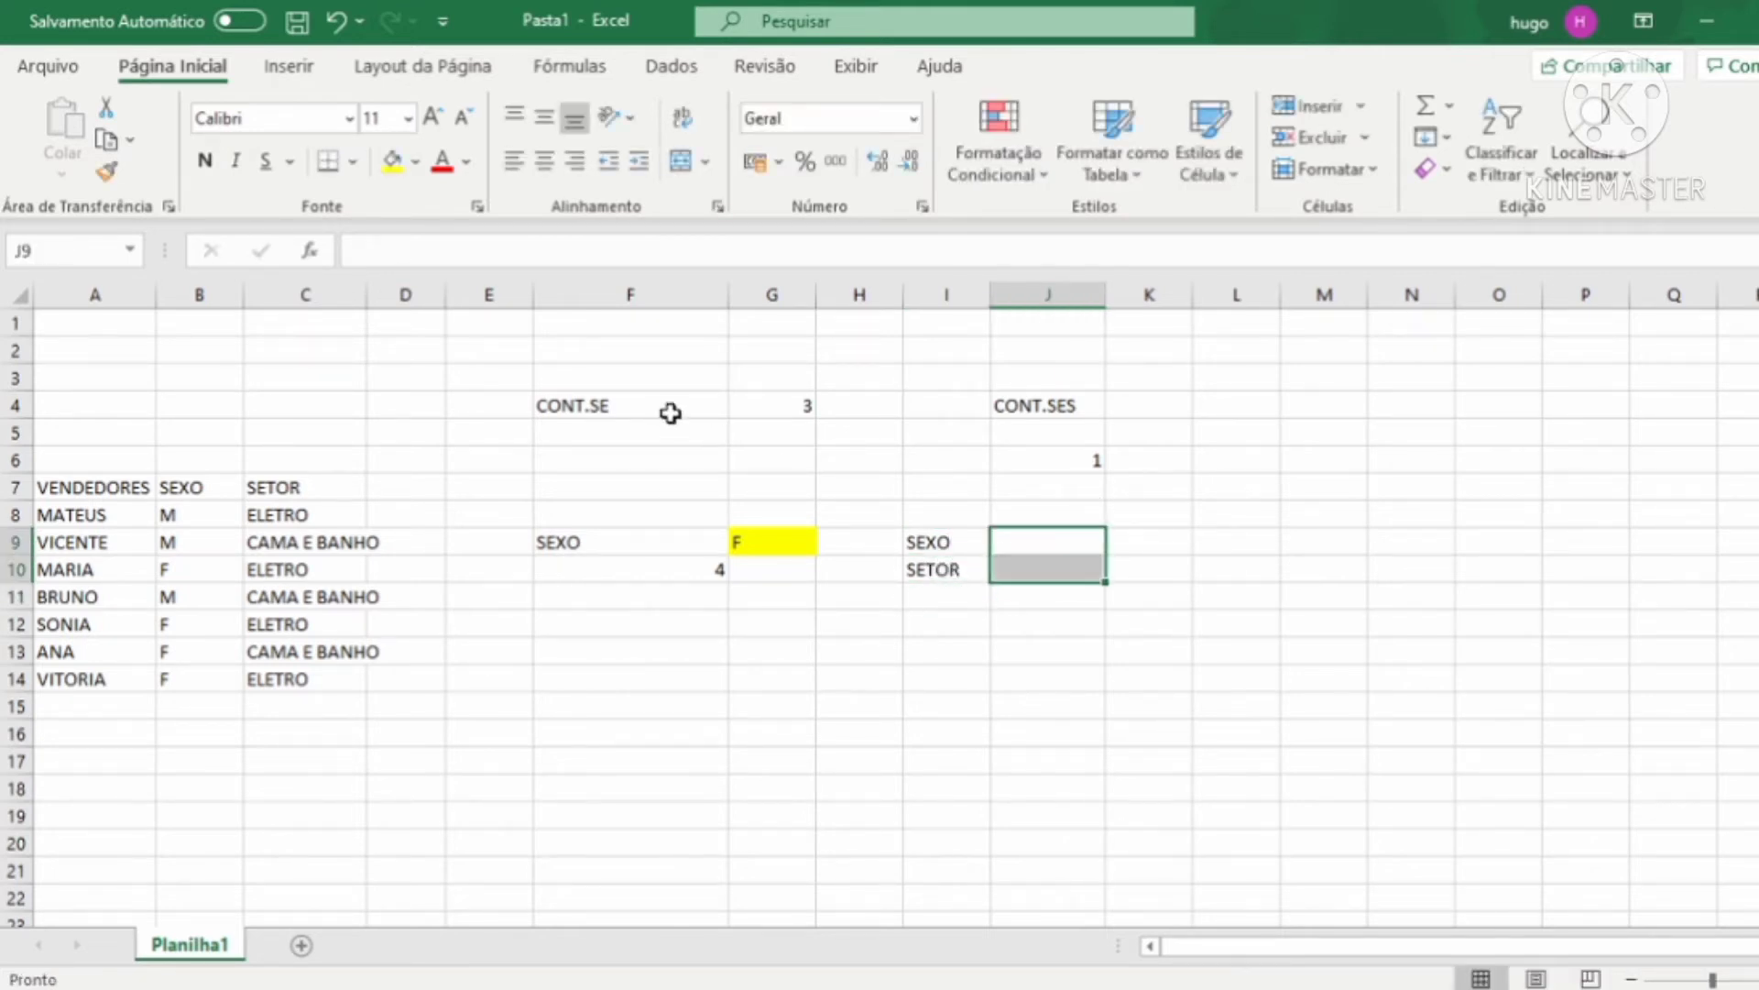
{"action": "left_click", "coordinate": [392, 161]}
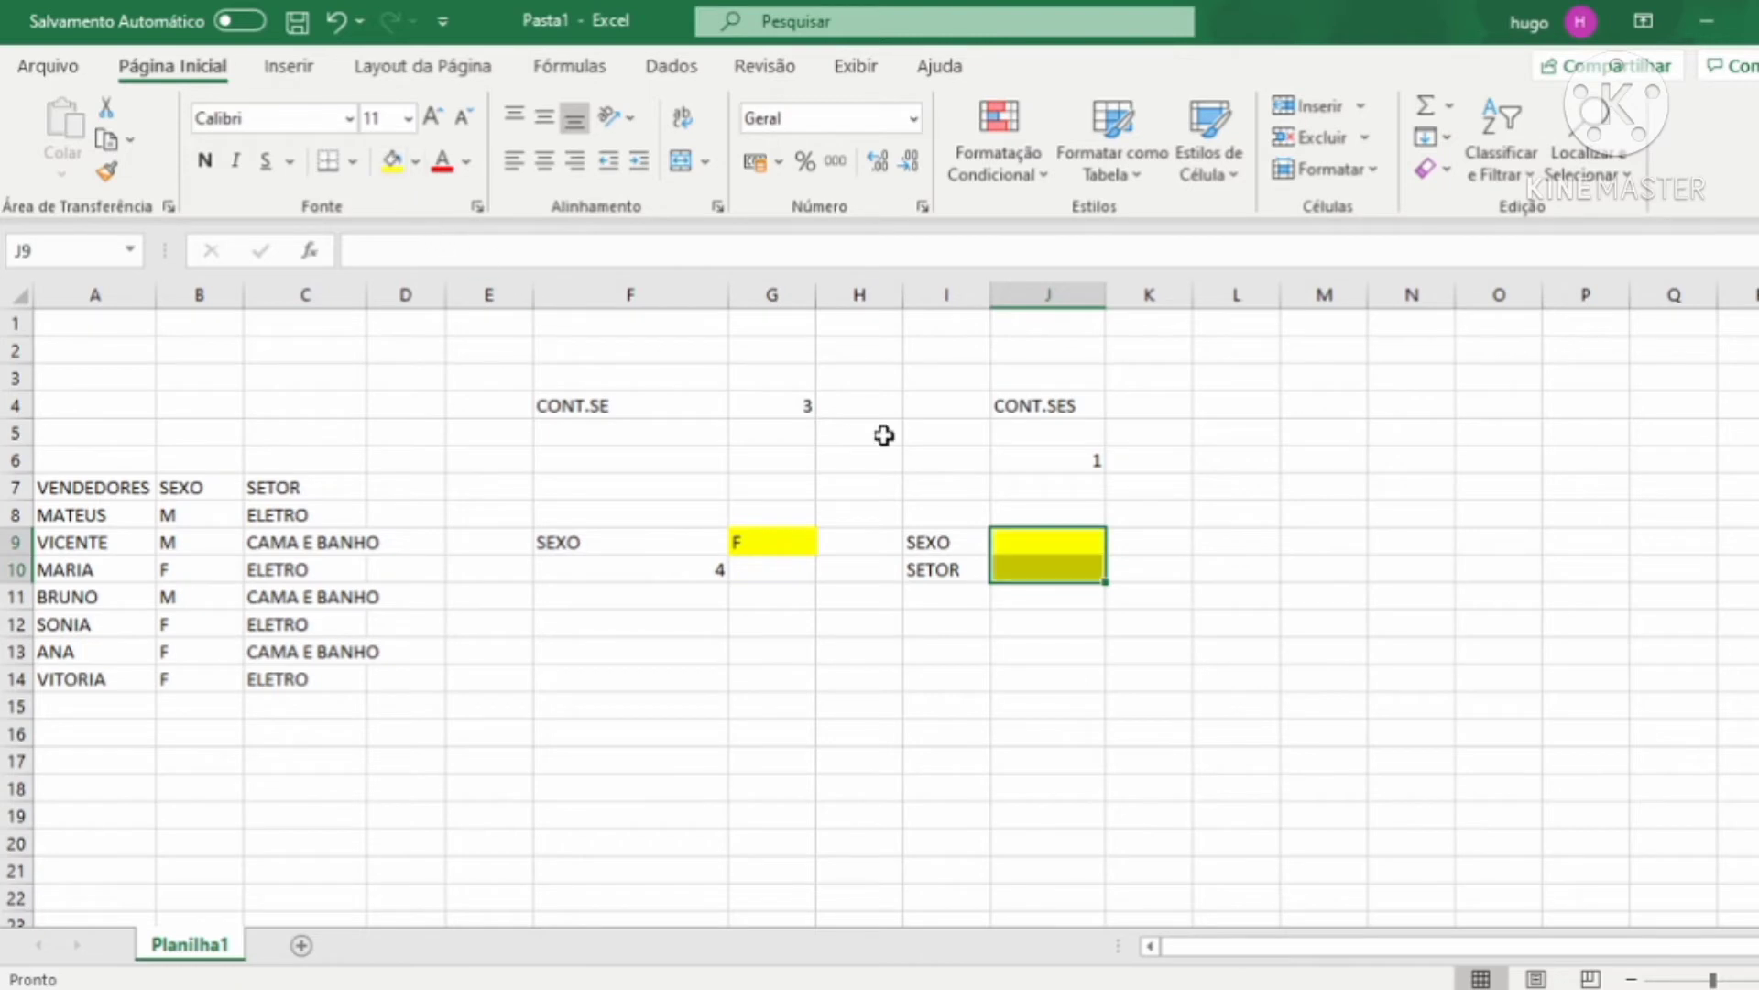
{"action": "left_click", "coordinate": [1041, 541]}
{"action": "type", "text": "F"}
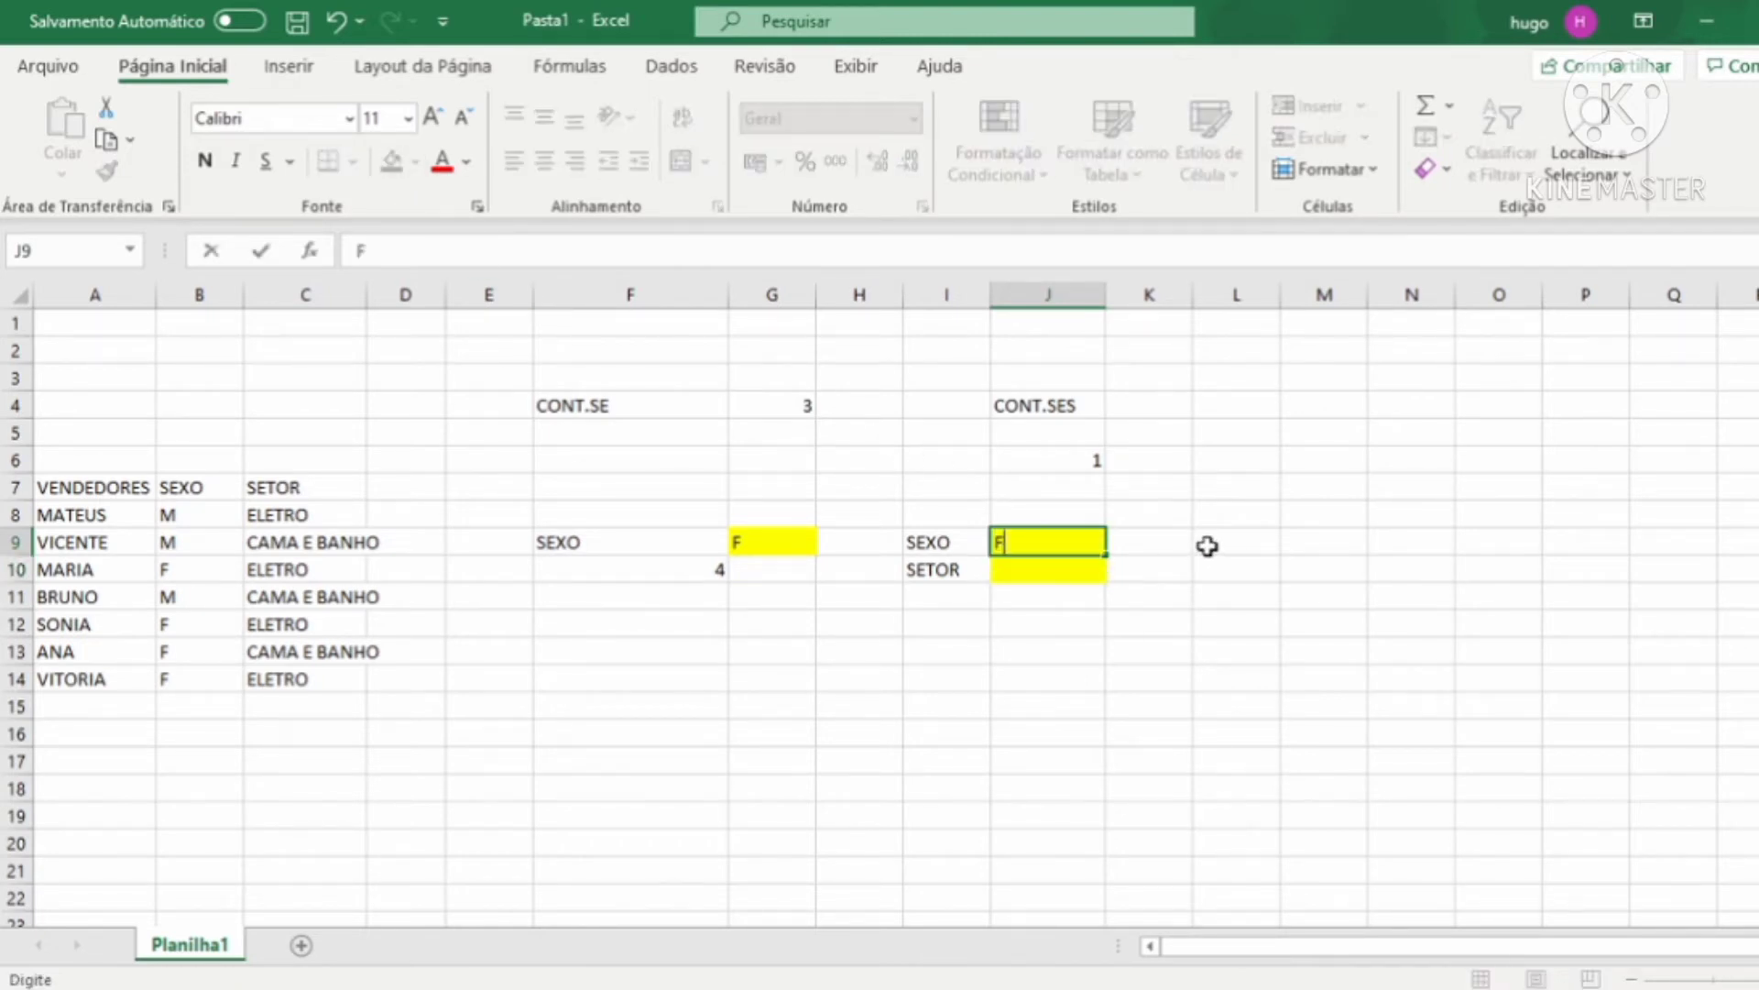
{"action": "key", "text": "Return"}
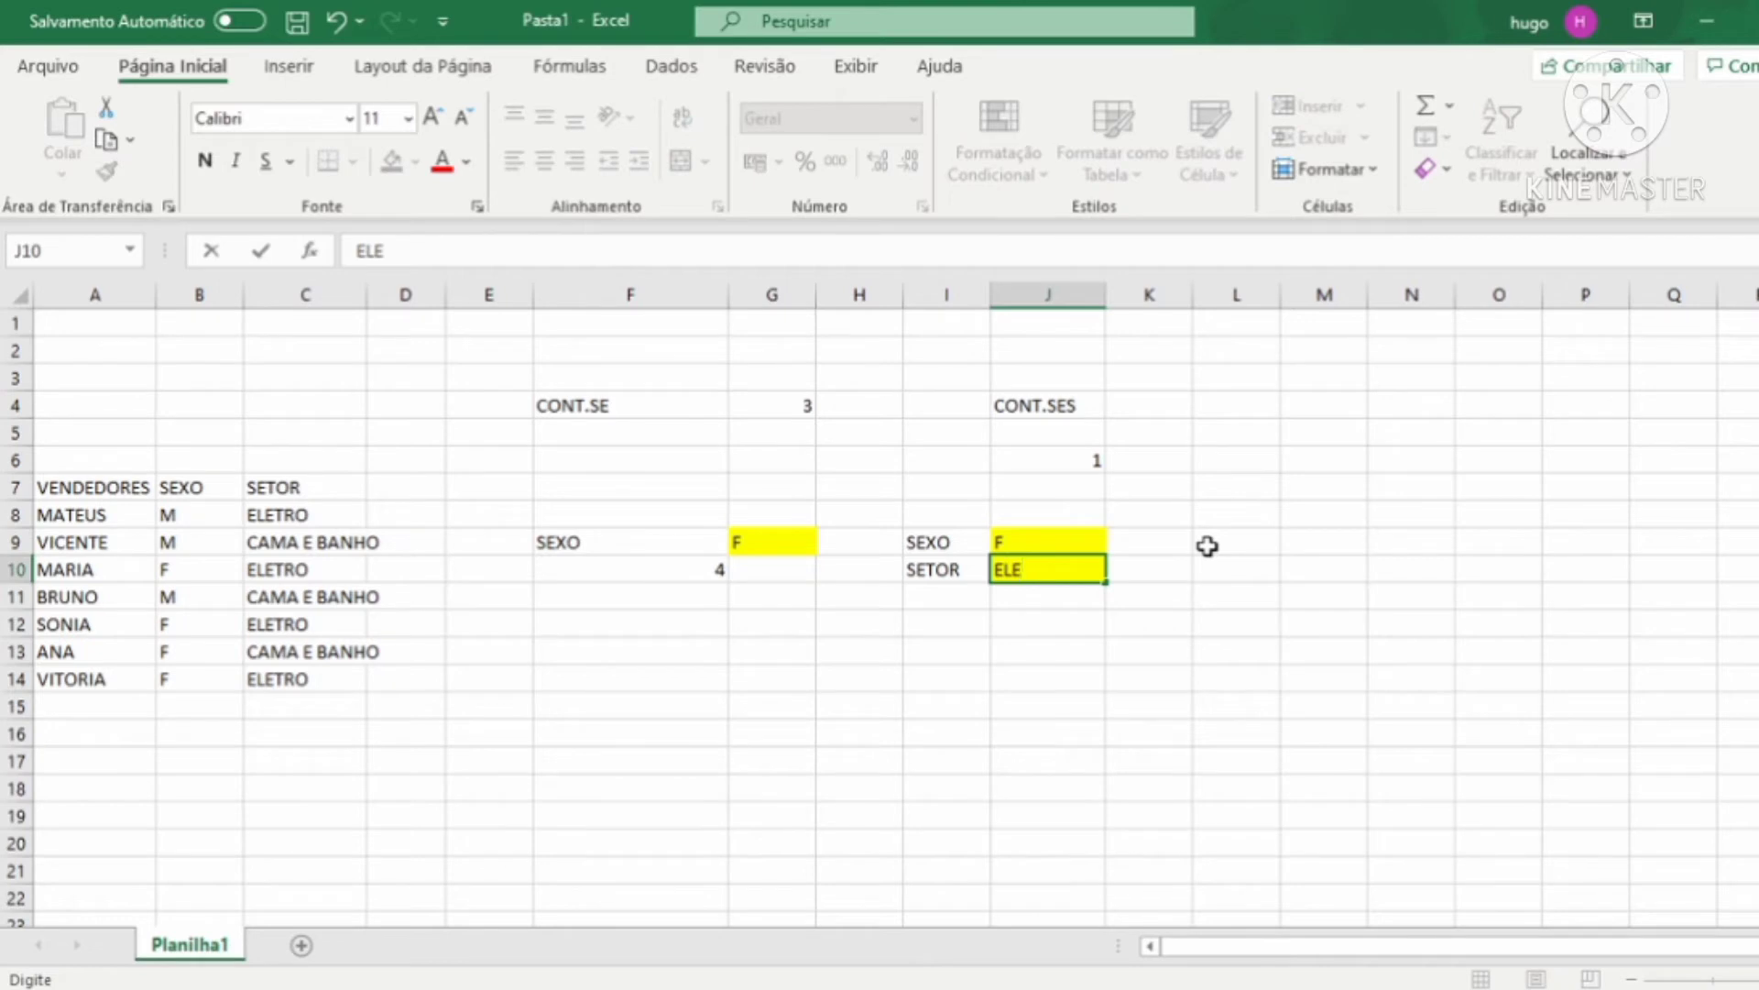
{"action": "type", "text": "TRO"}
{"action": "key", "text": "Return"}
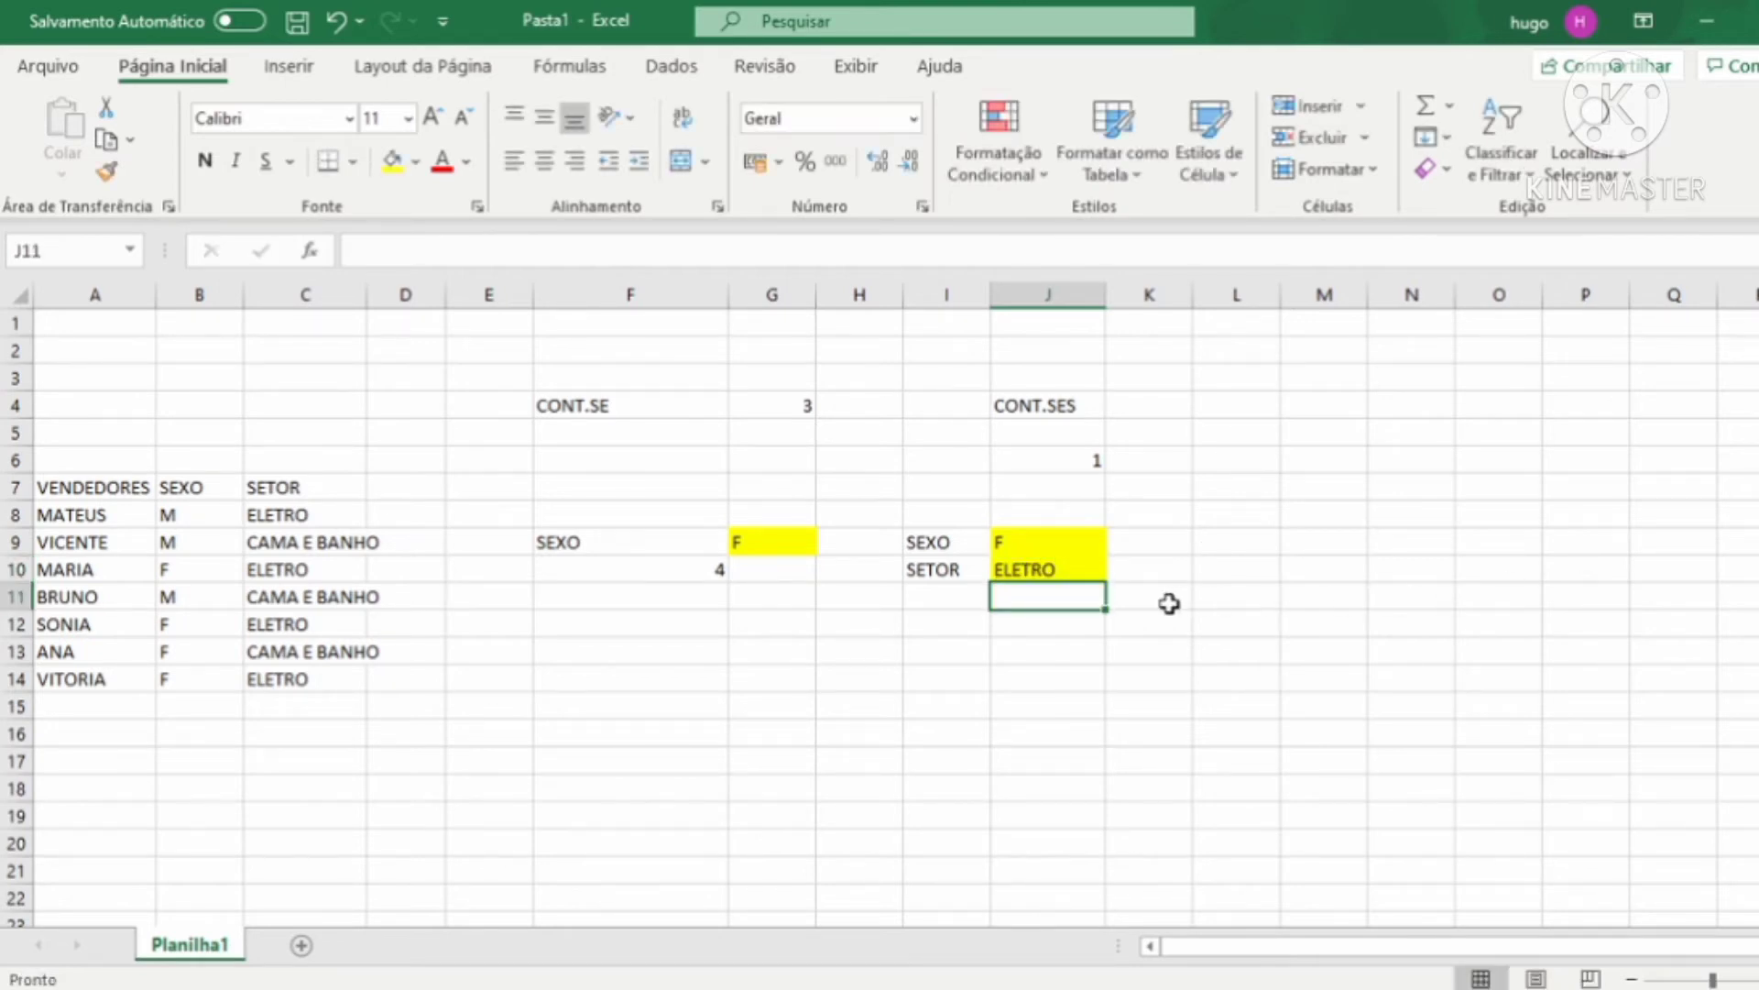
Start a CONT.SES formula in J12 with B8:B14 as the first criteria range and cell J9 as its criterion.
{"action": "left_click", "coordinate": [1017, 620]}
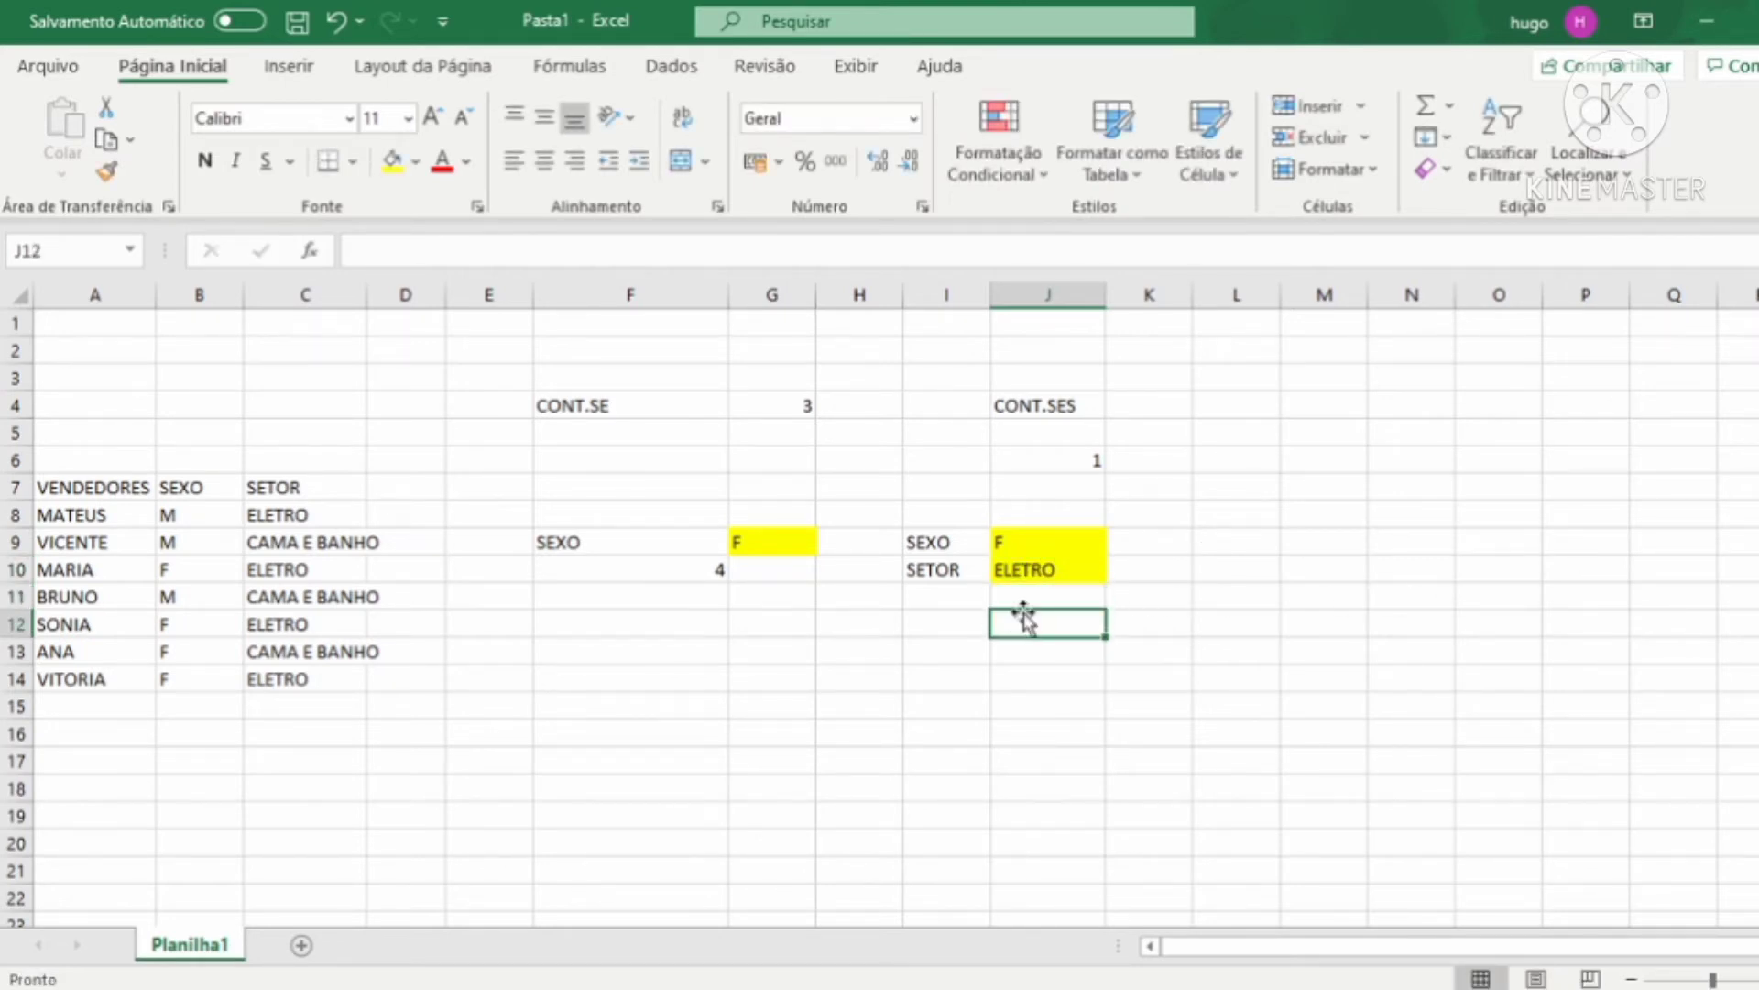
{"action": "type", "text": "=CONT"}
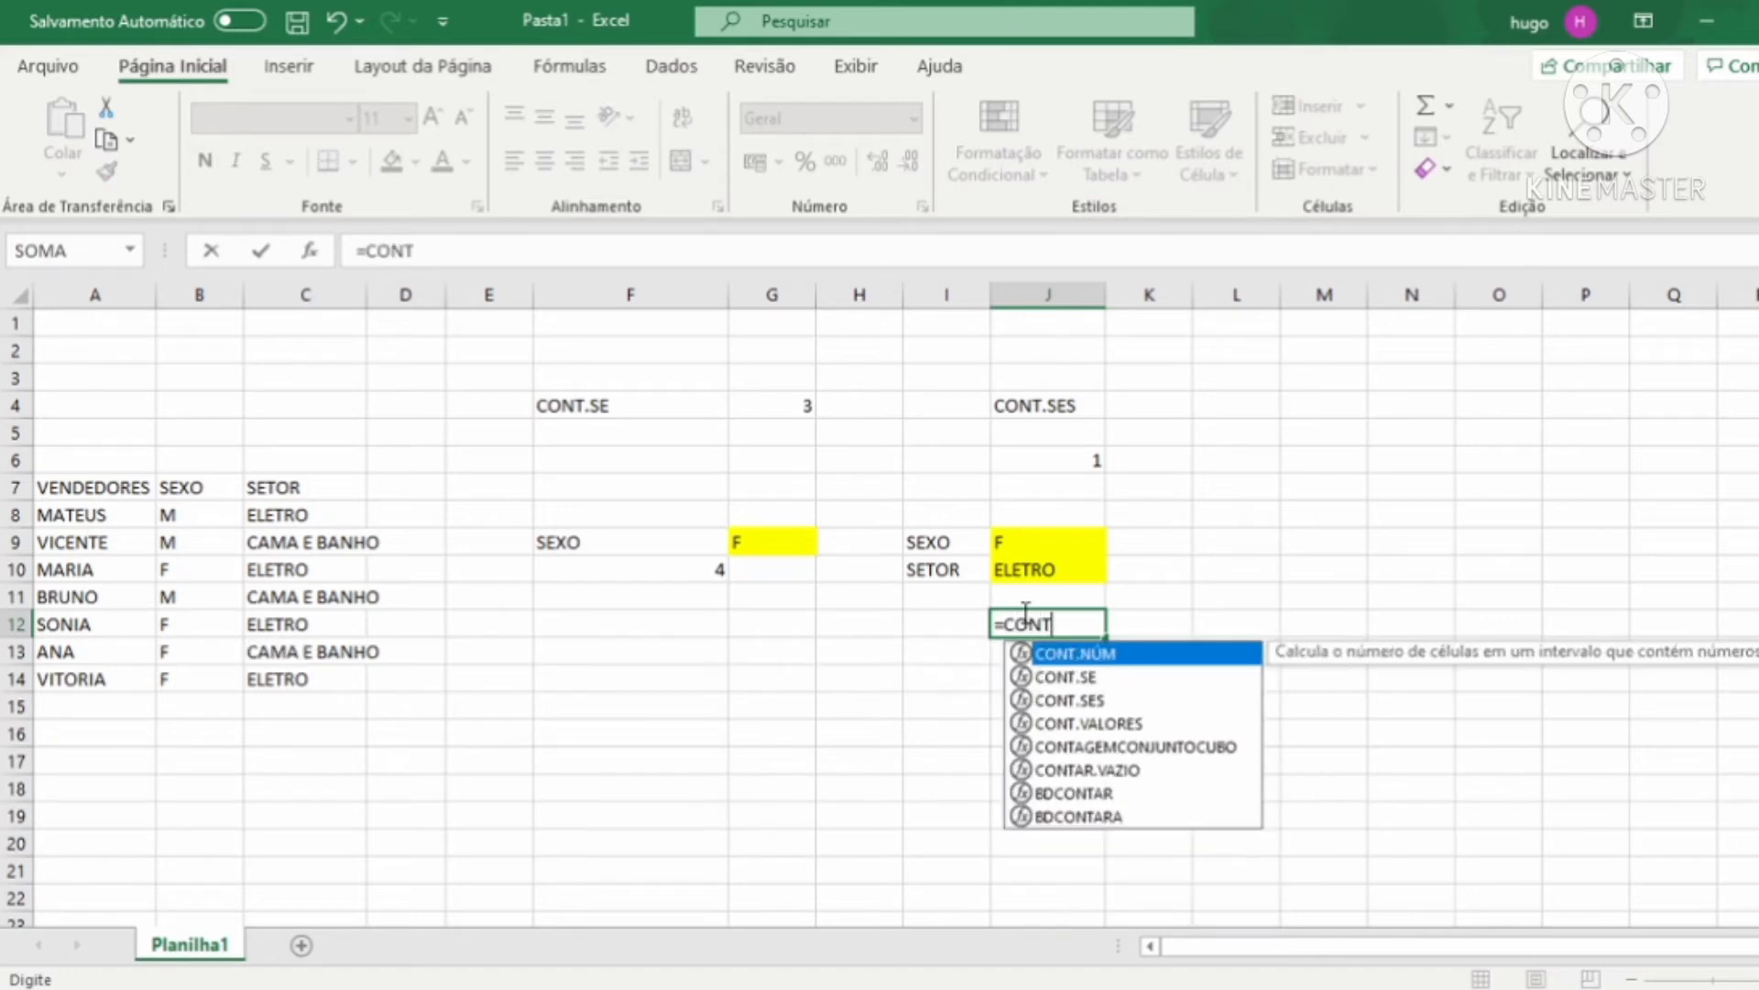
{"action": "key", "text": "Down"}
{"action": "key", "text": "Down"}
{"action": "key", "text": "Tab"}
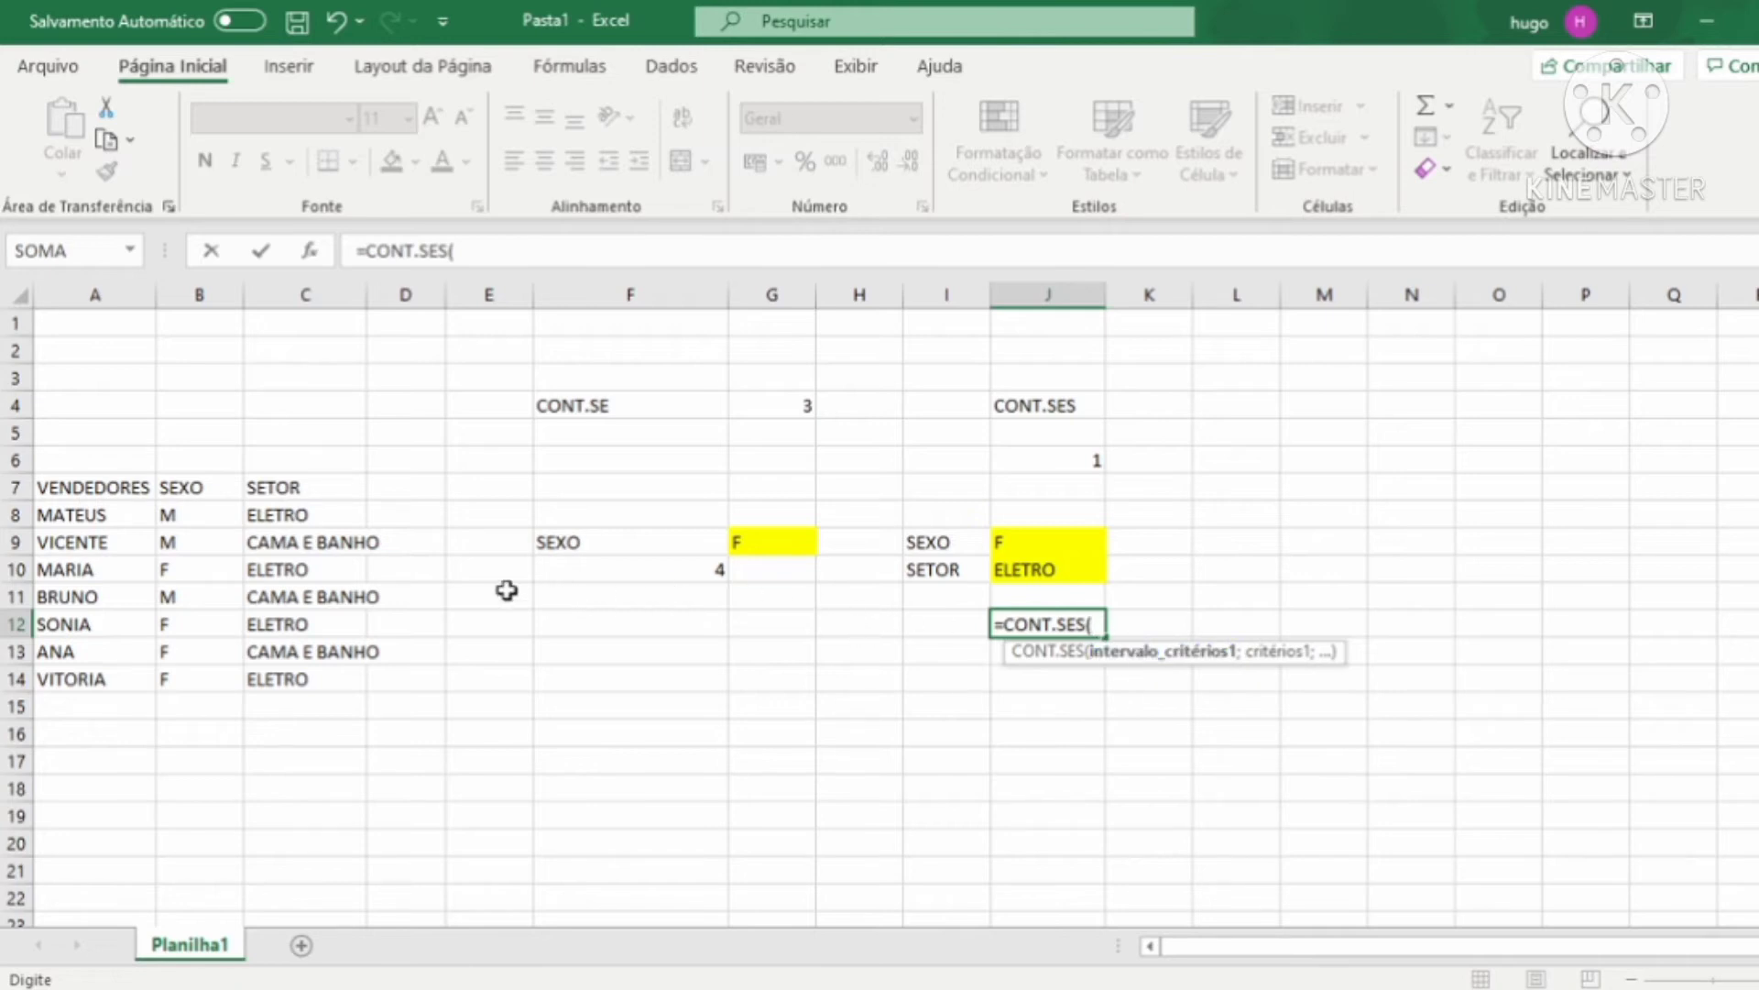
{"action": "left_click_drag", "start_coordinate": [194, 519], "coordinate": [206, 672]}
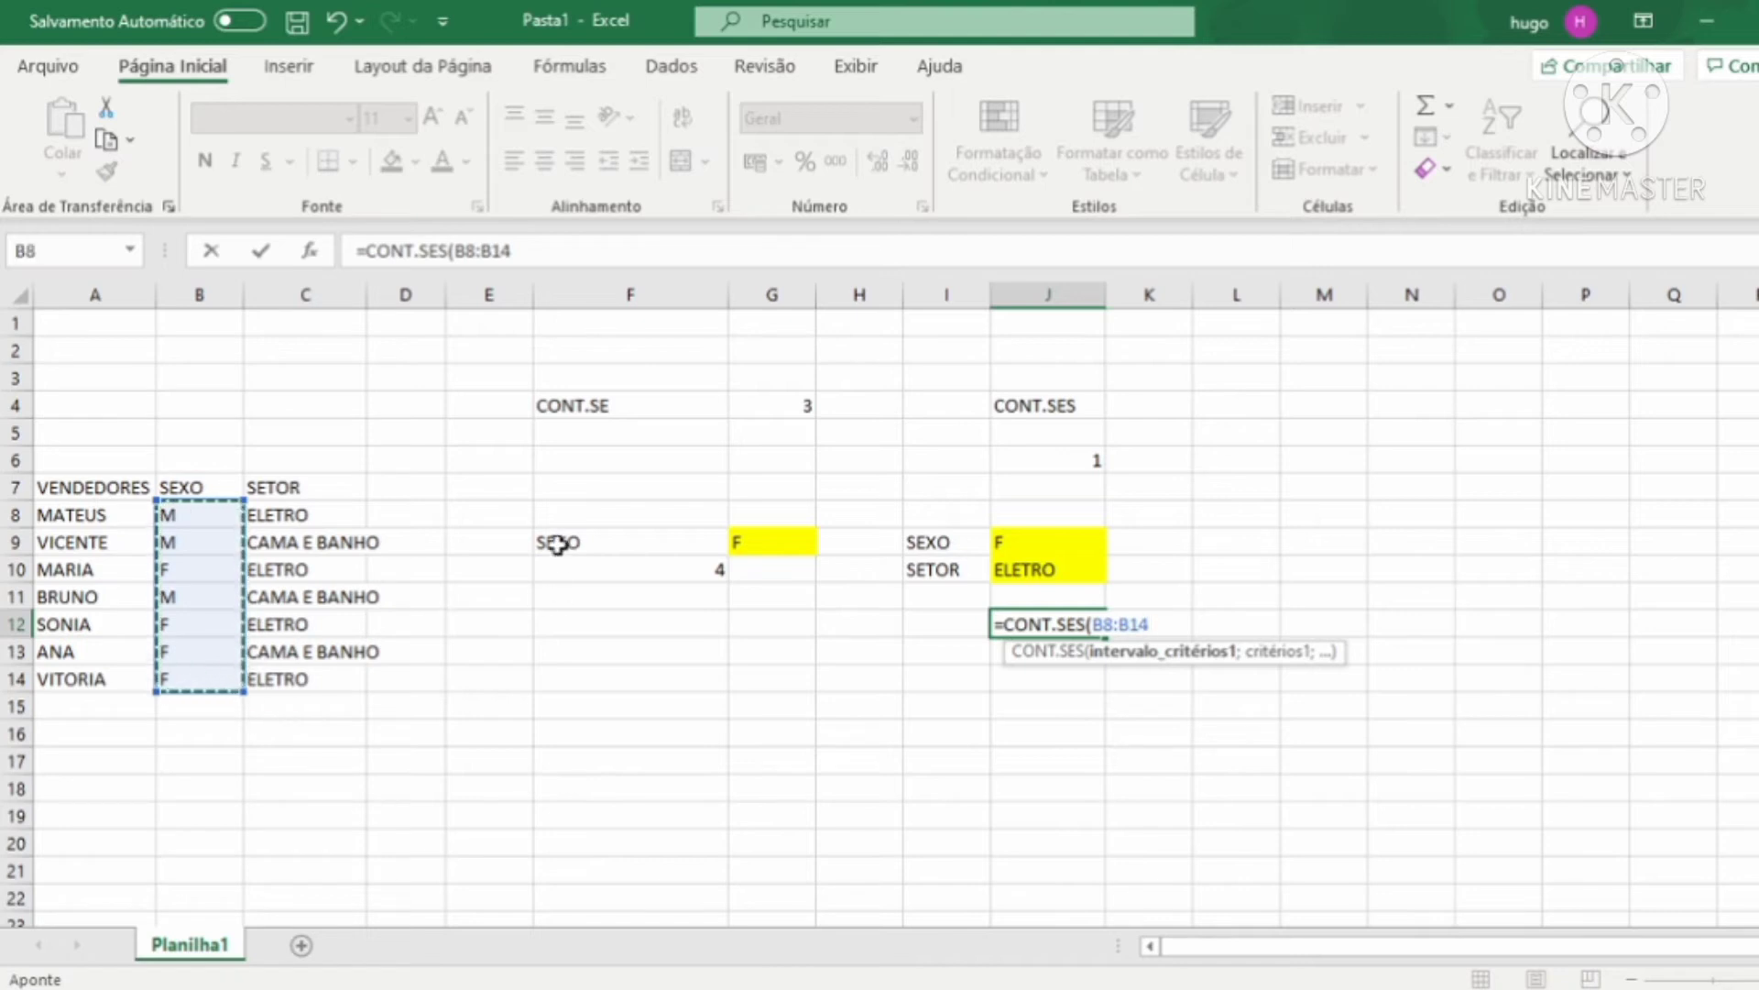
{"action": "type", "text": ";"}
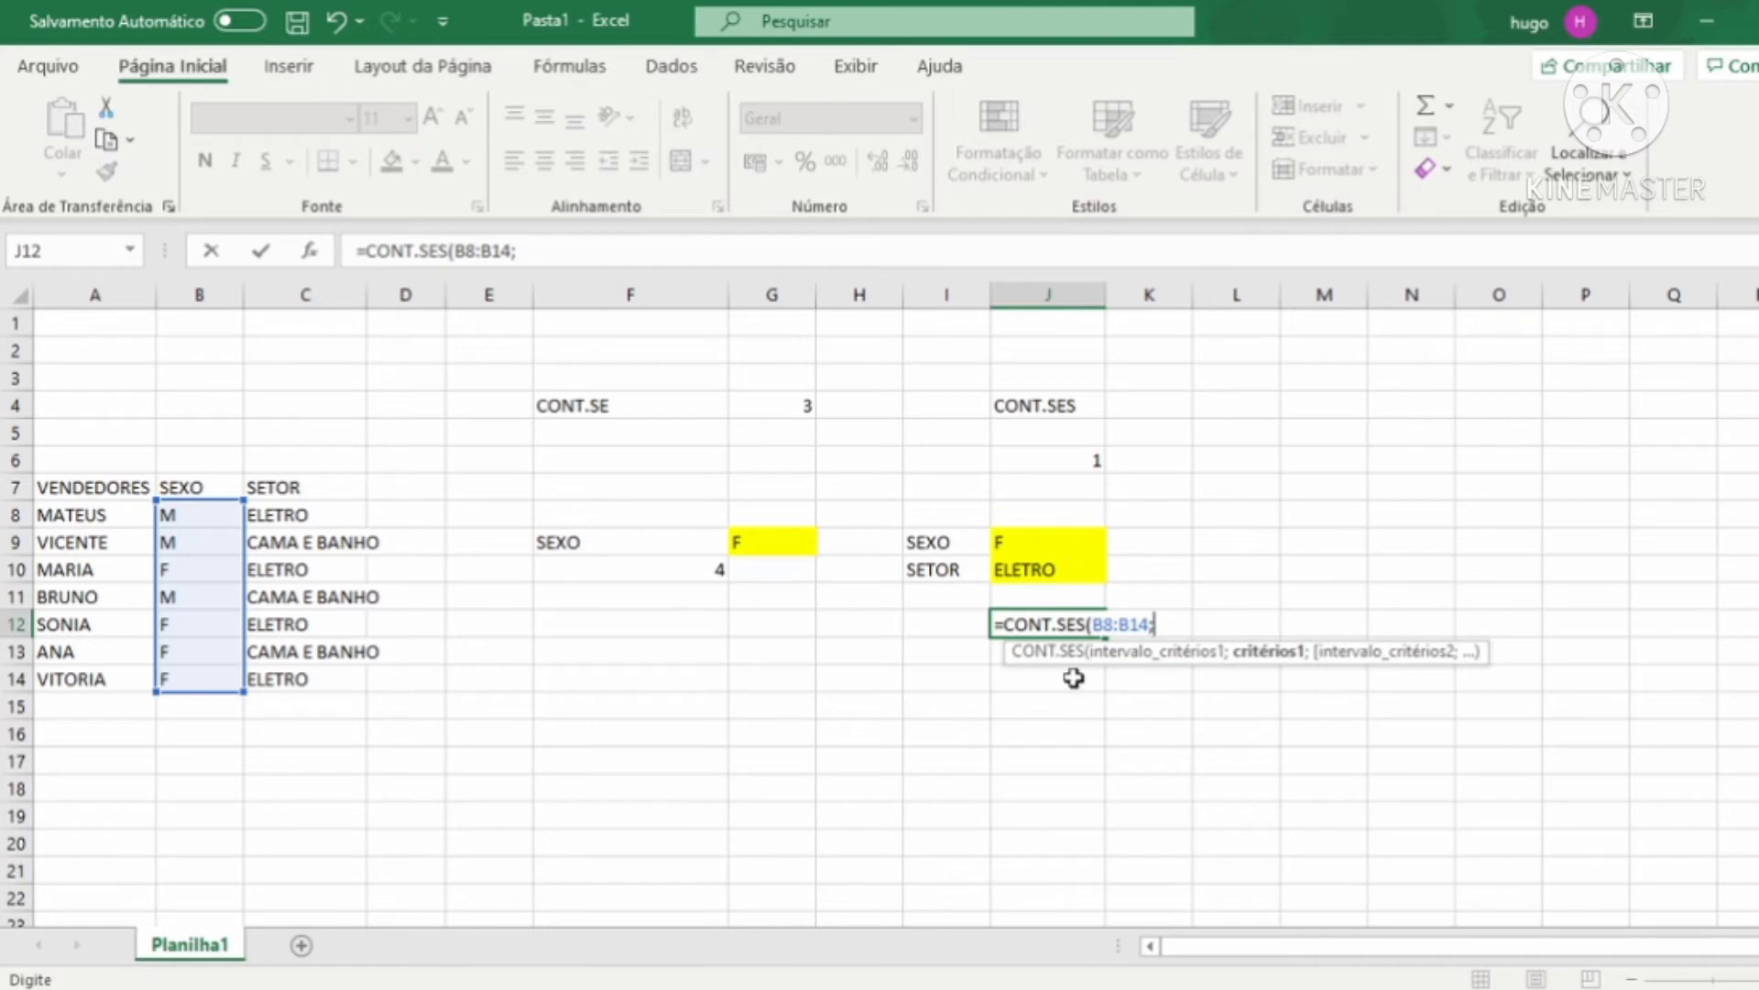
{"action": "left_click", "coordinate": [1023, 539]}
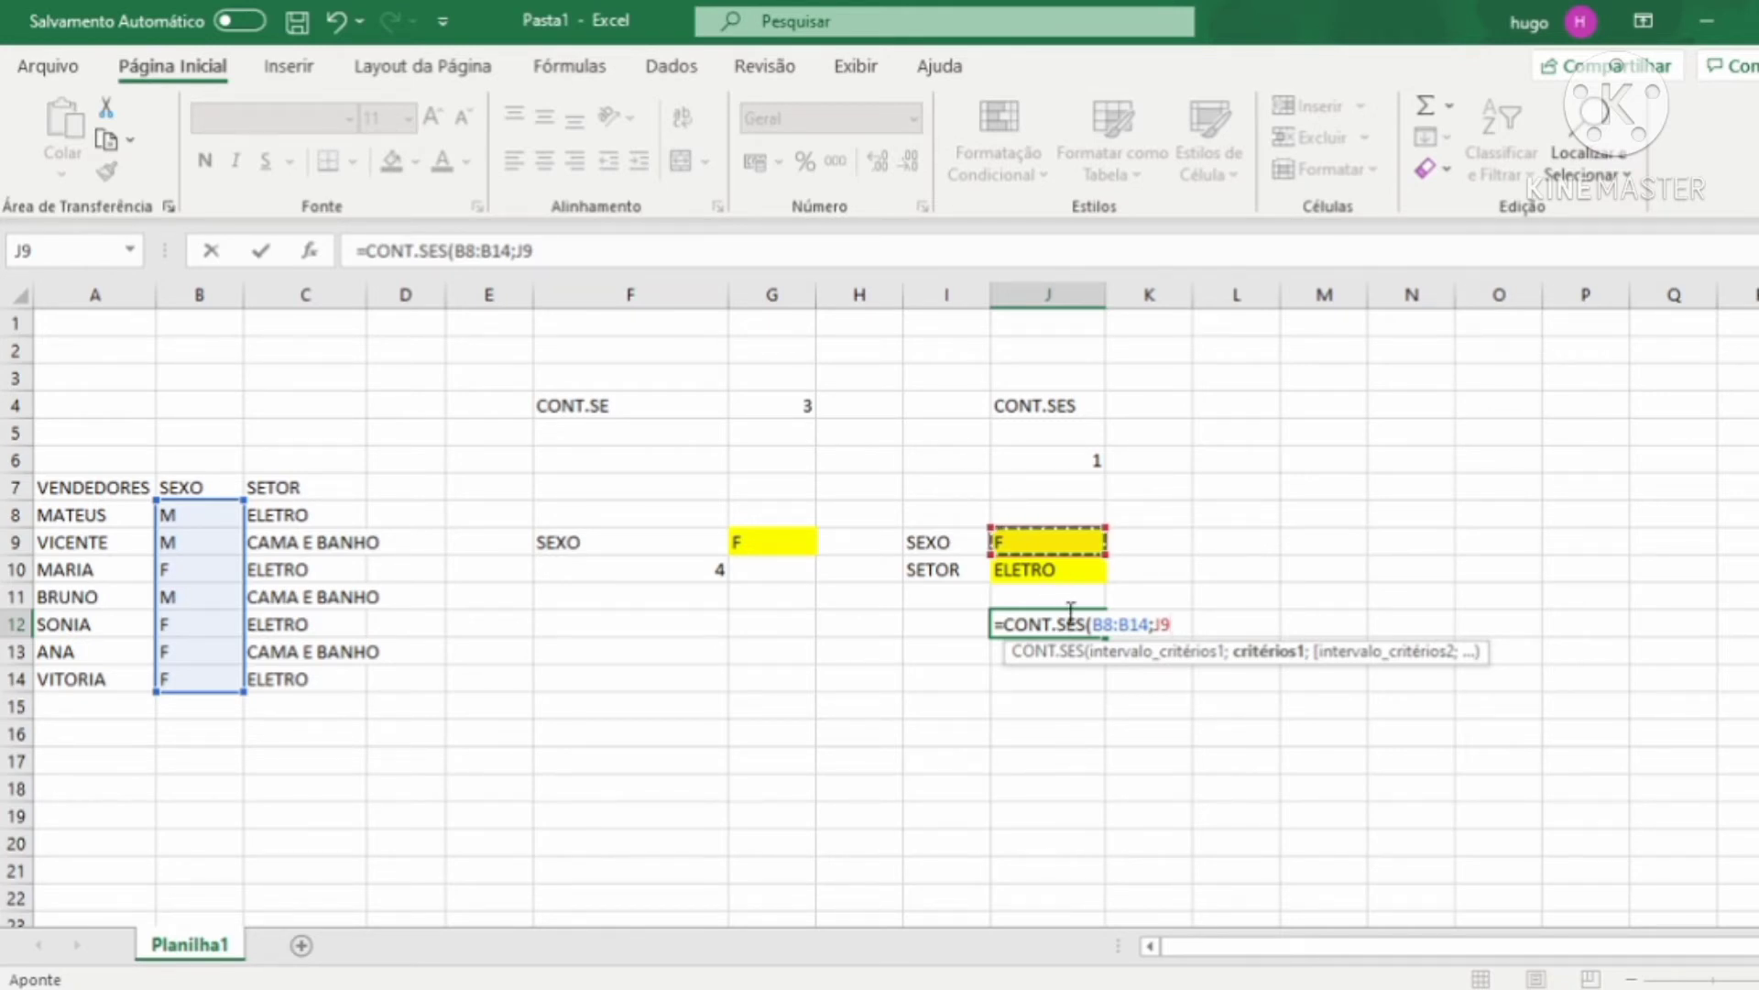
Add C8:C14 with cell J10 as the second condition and complete the CONT.SES formula in J12.
{"action": "type", "text": ";"}
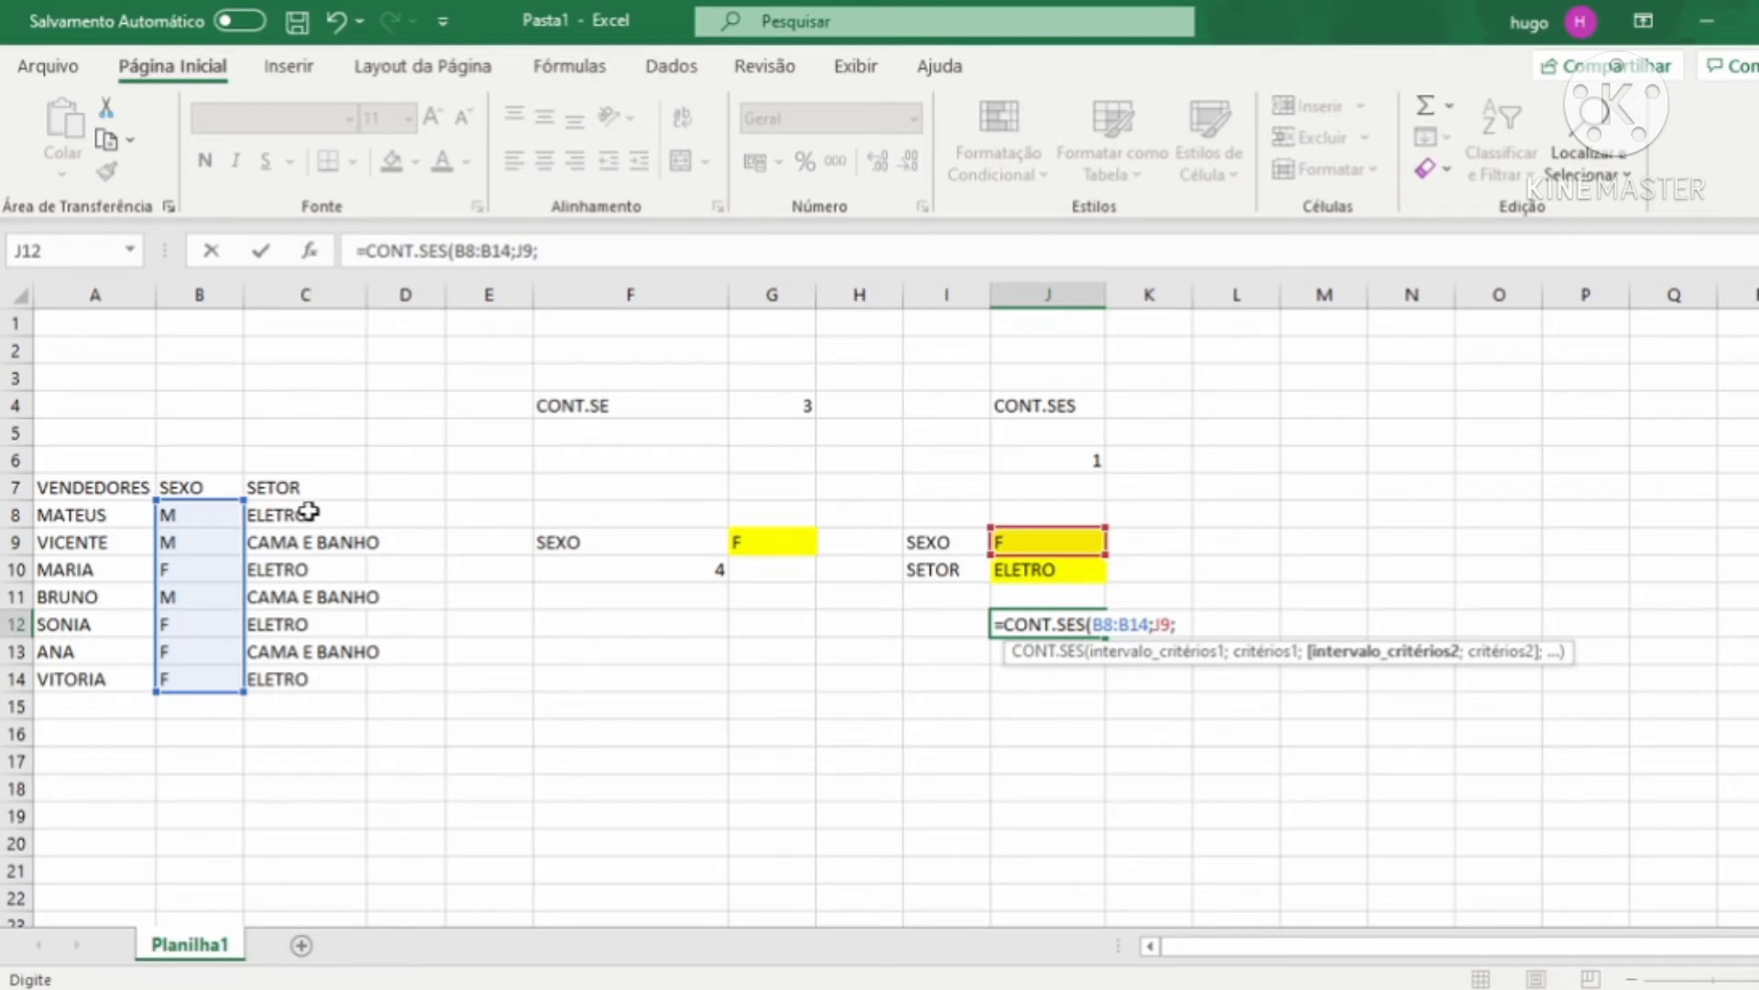
{"action": "left_click_drag", "start_coordinate": [306, 512], "coordinate": [305, 679]}
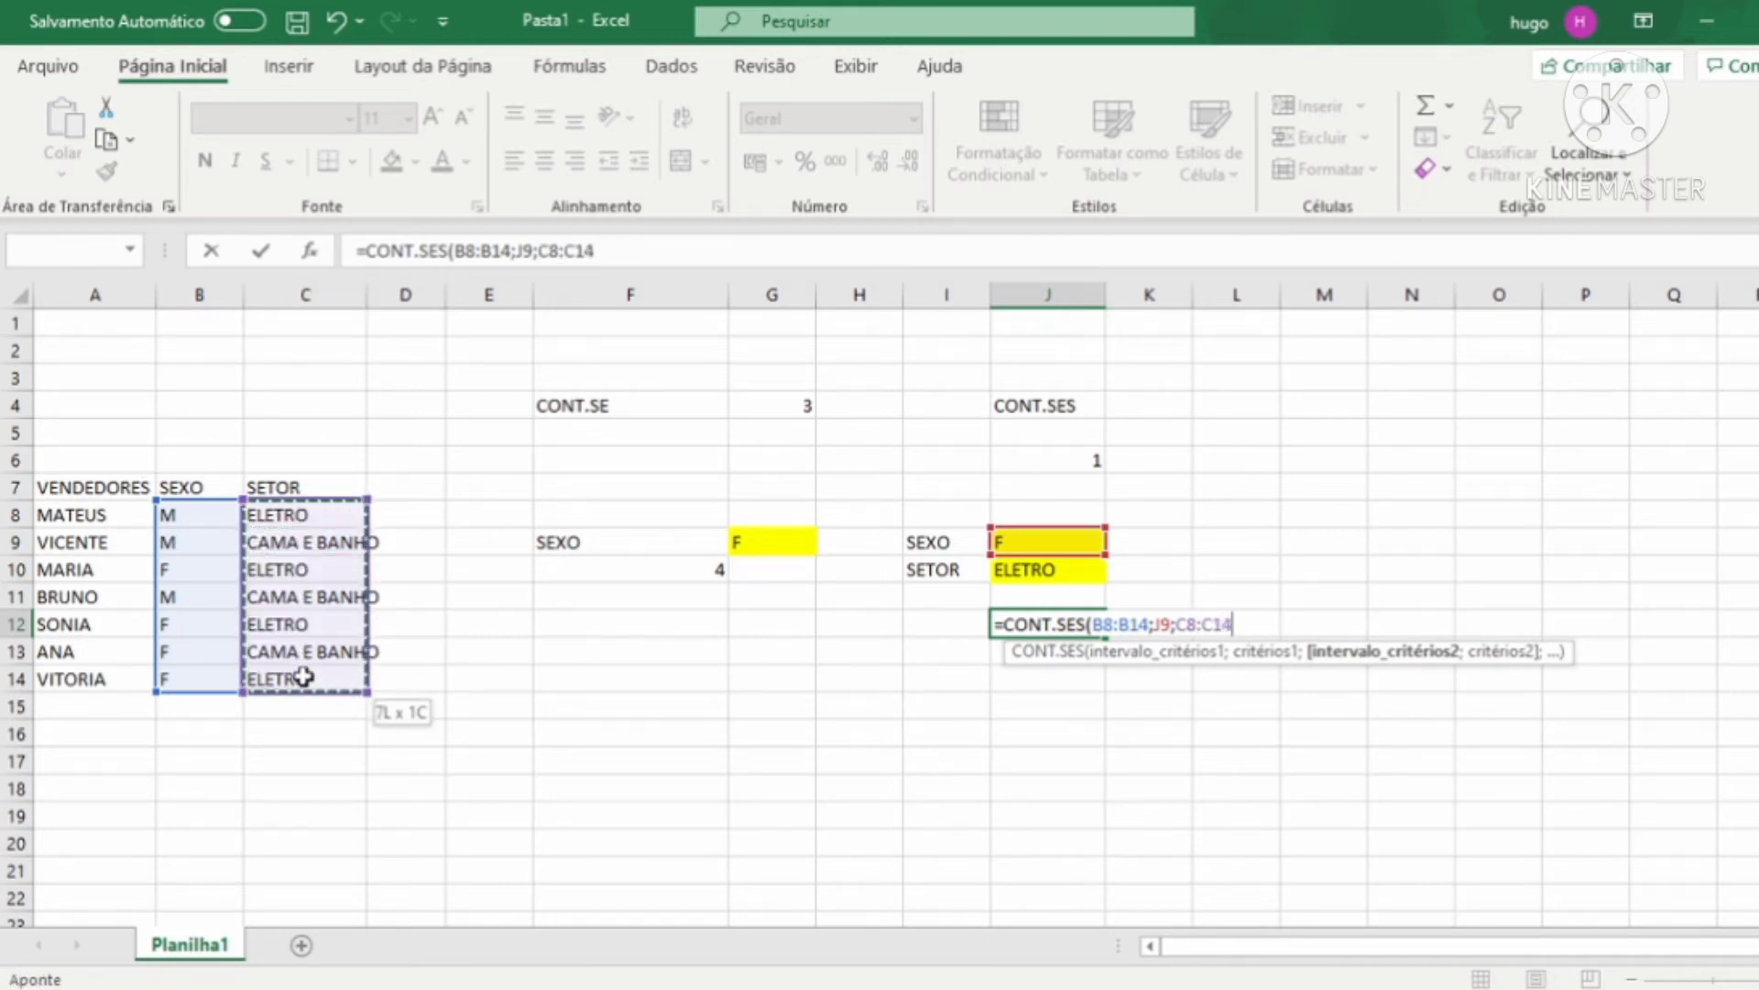
{"action": "type", "text": ";"}
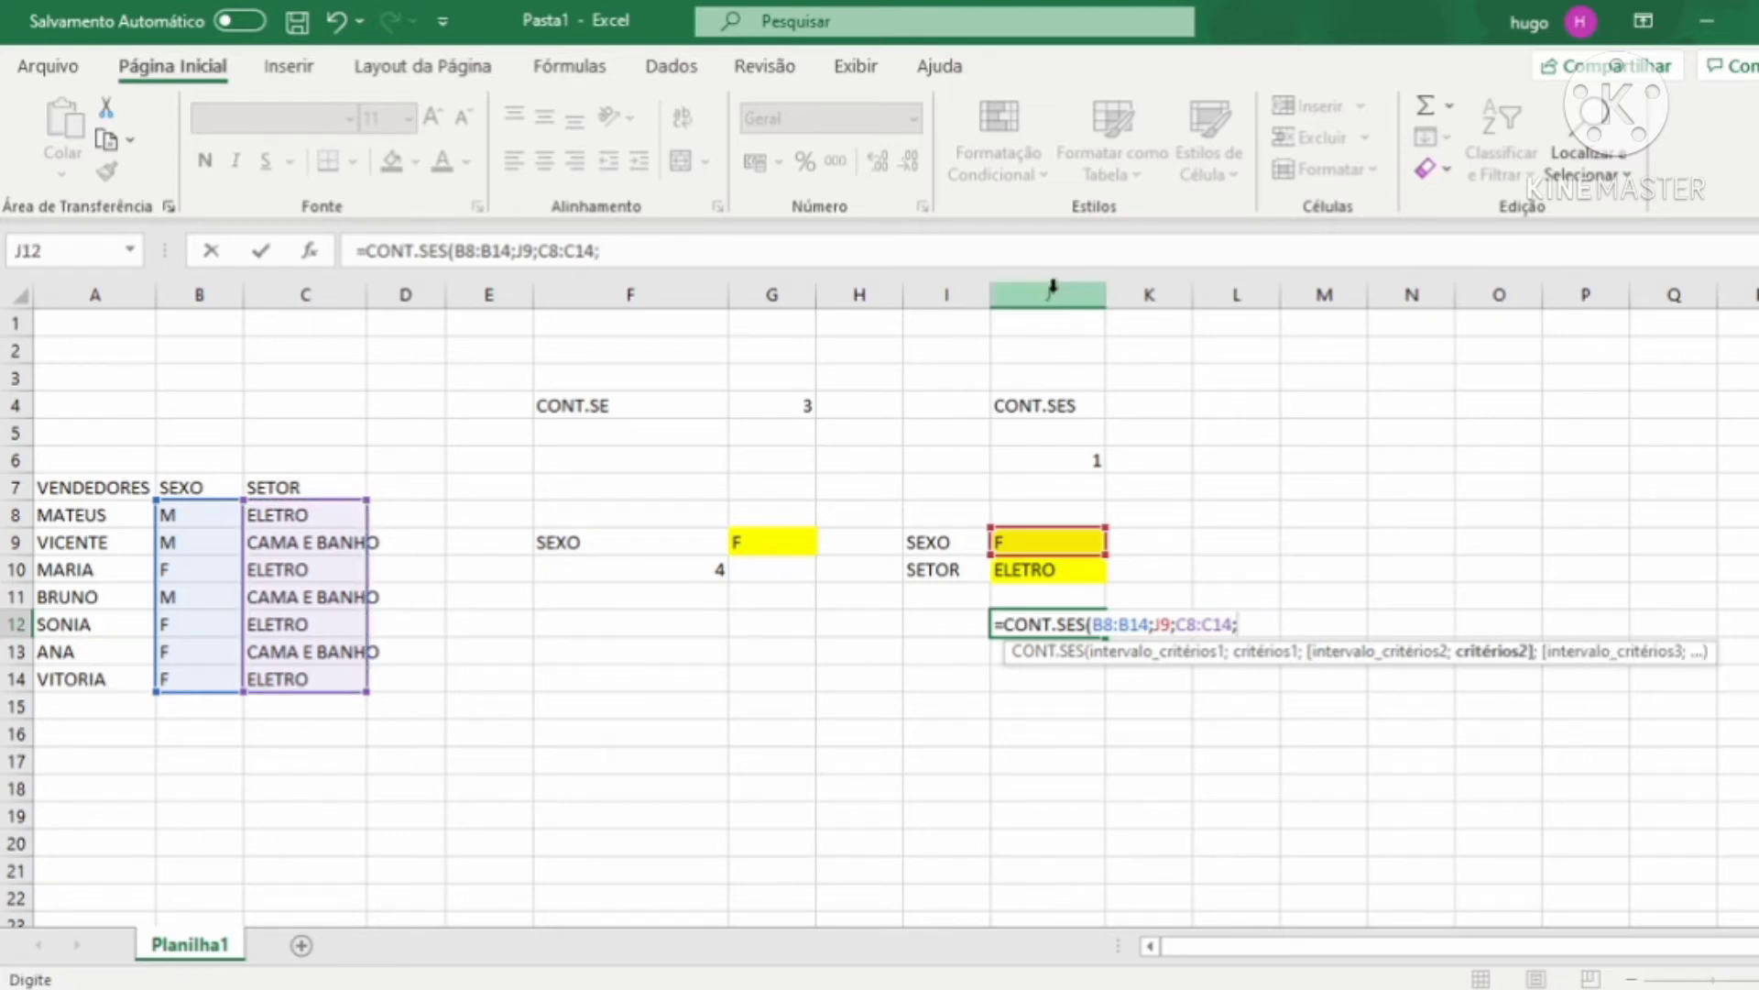
{"action": "left_click", "coordinate": [1052, 563]}
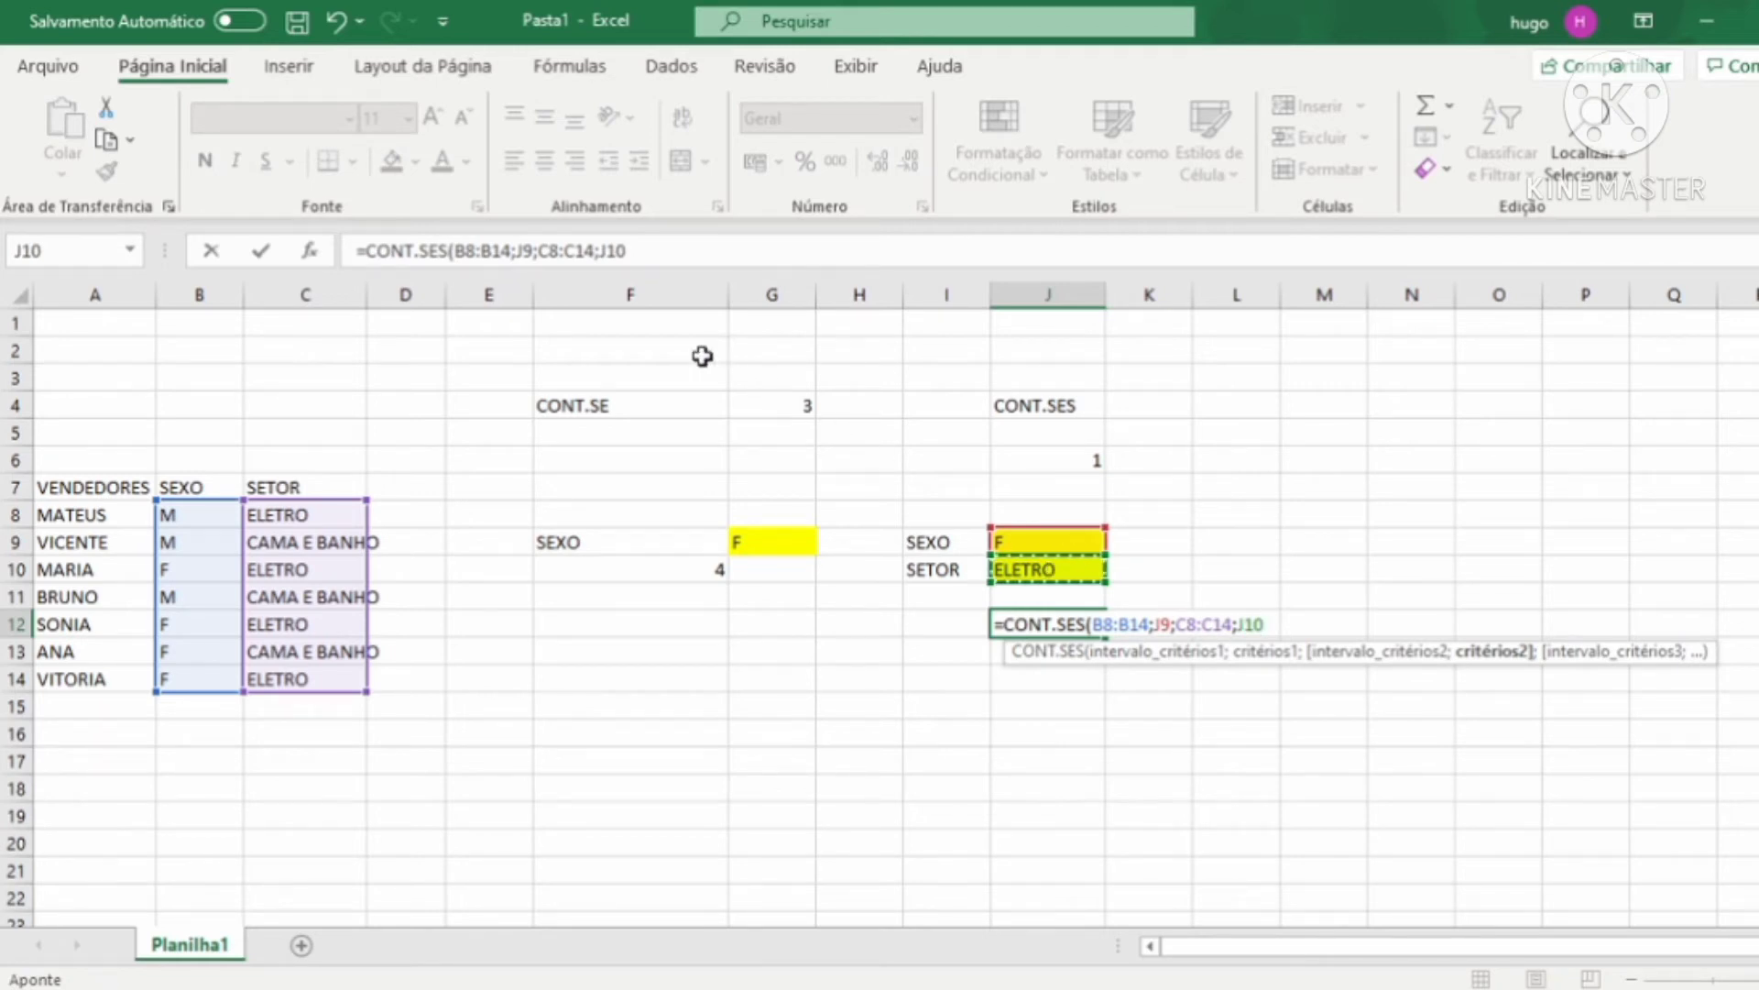
{"action": "type", "text": ")"}
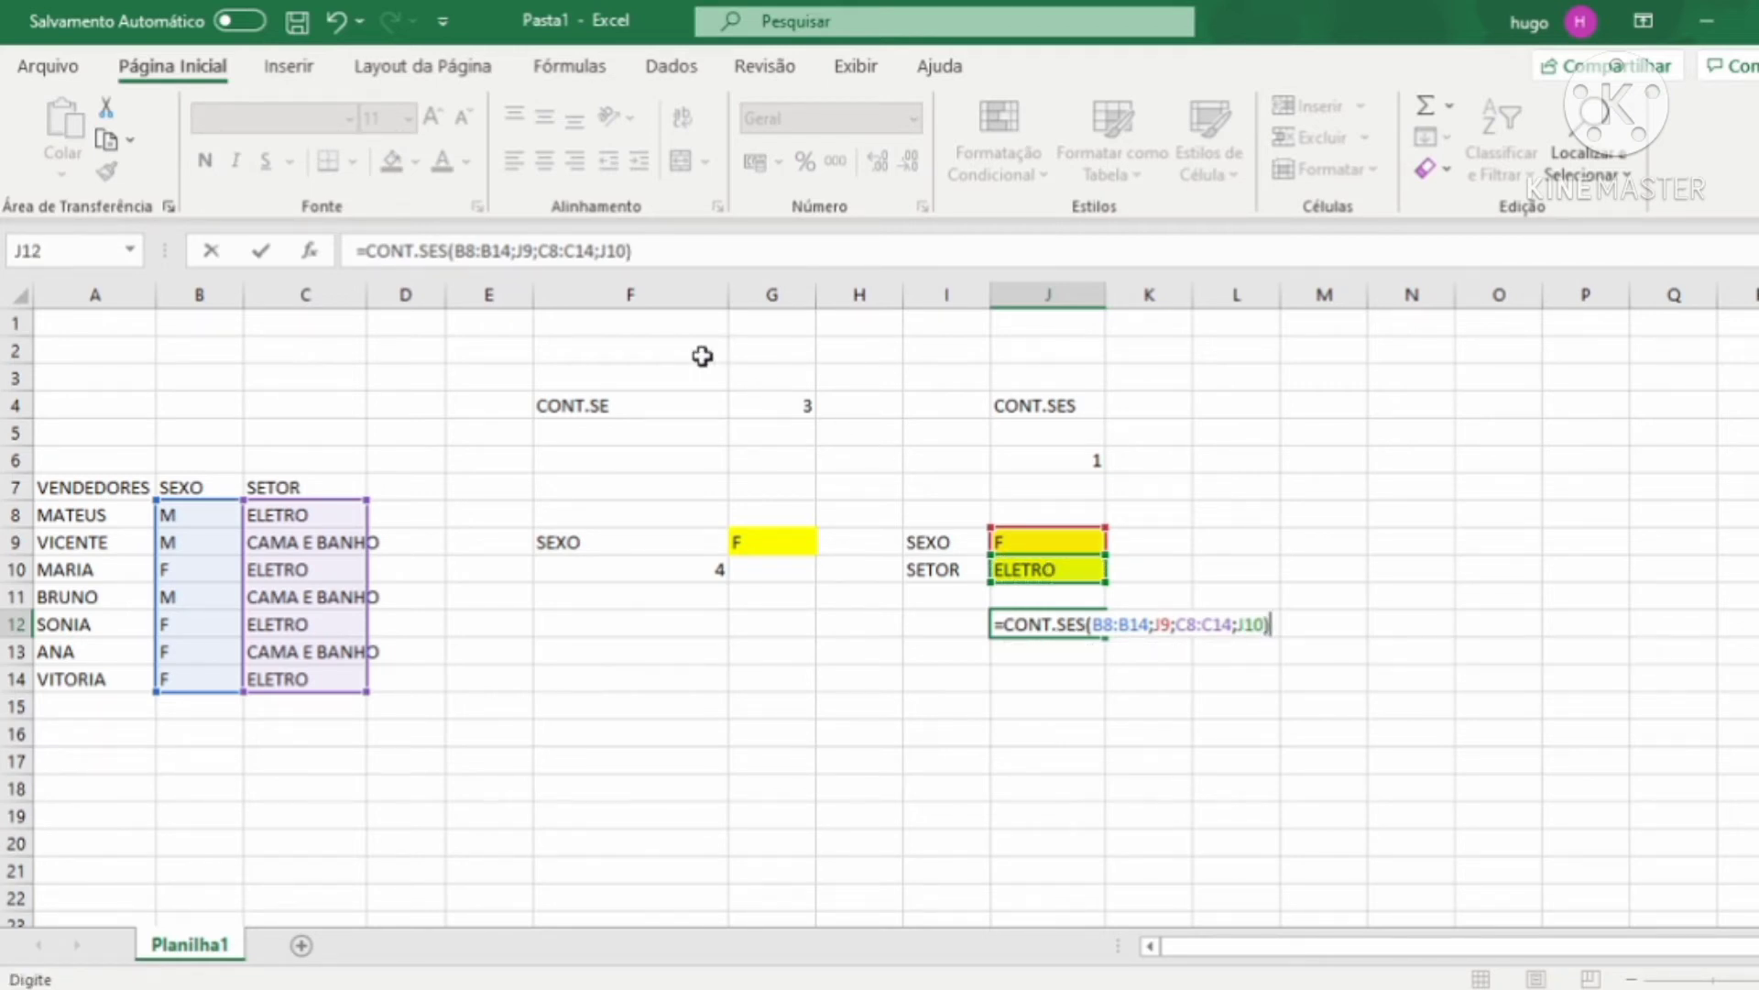
{"action": "key", "text": "Return"}
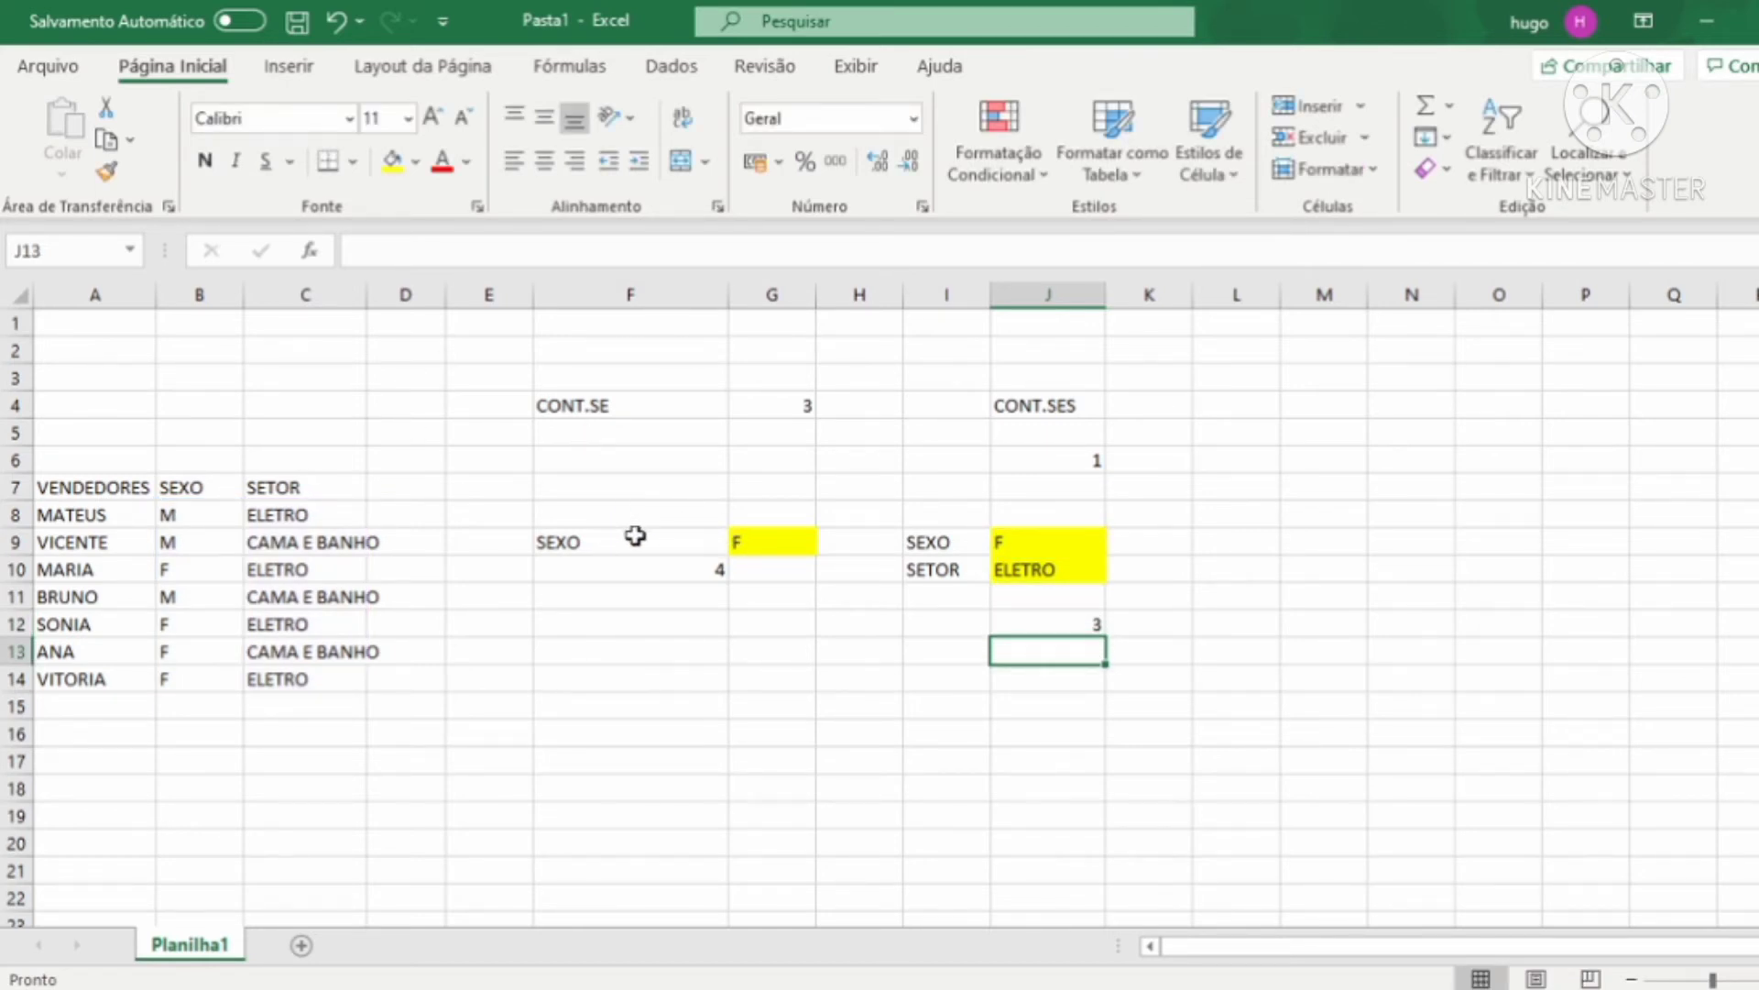
Compare the CONT.SES formula in J12 and the CONT.SE formula in F10 with their yellow criteria cells.
{"action": "left_click_drag", "start_coordinate": [633, 534], "coordinate": [1066, 576]}
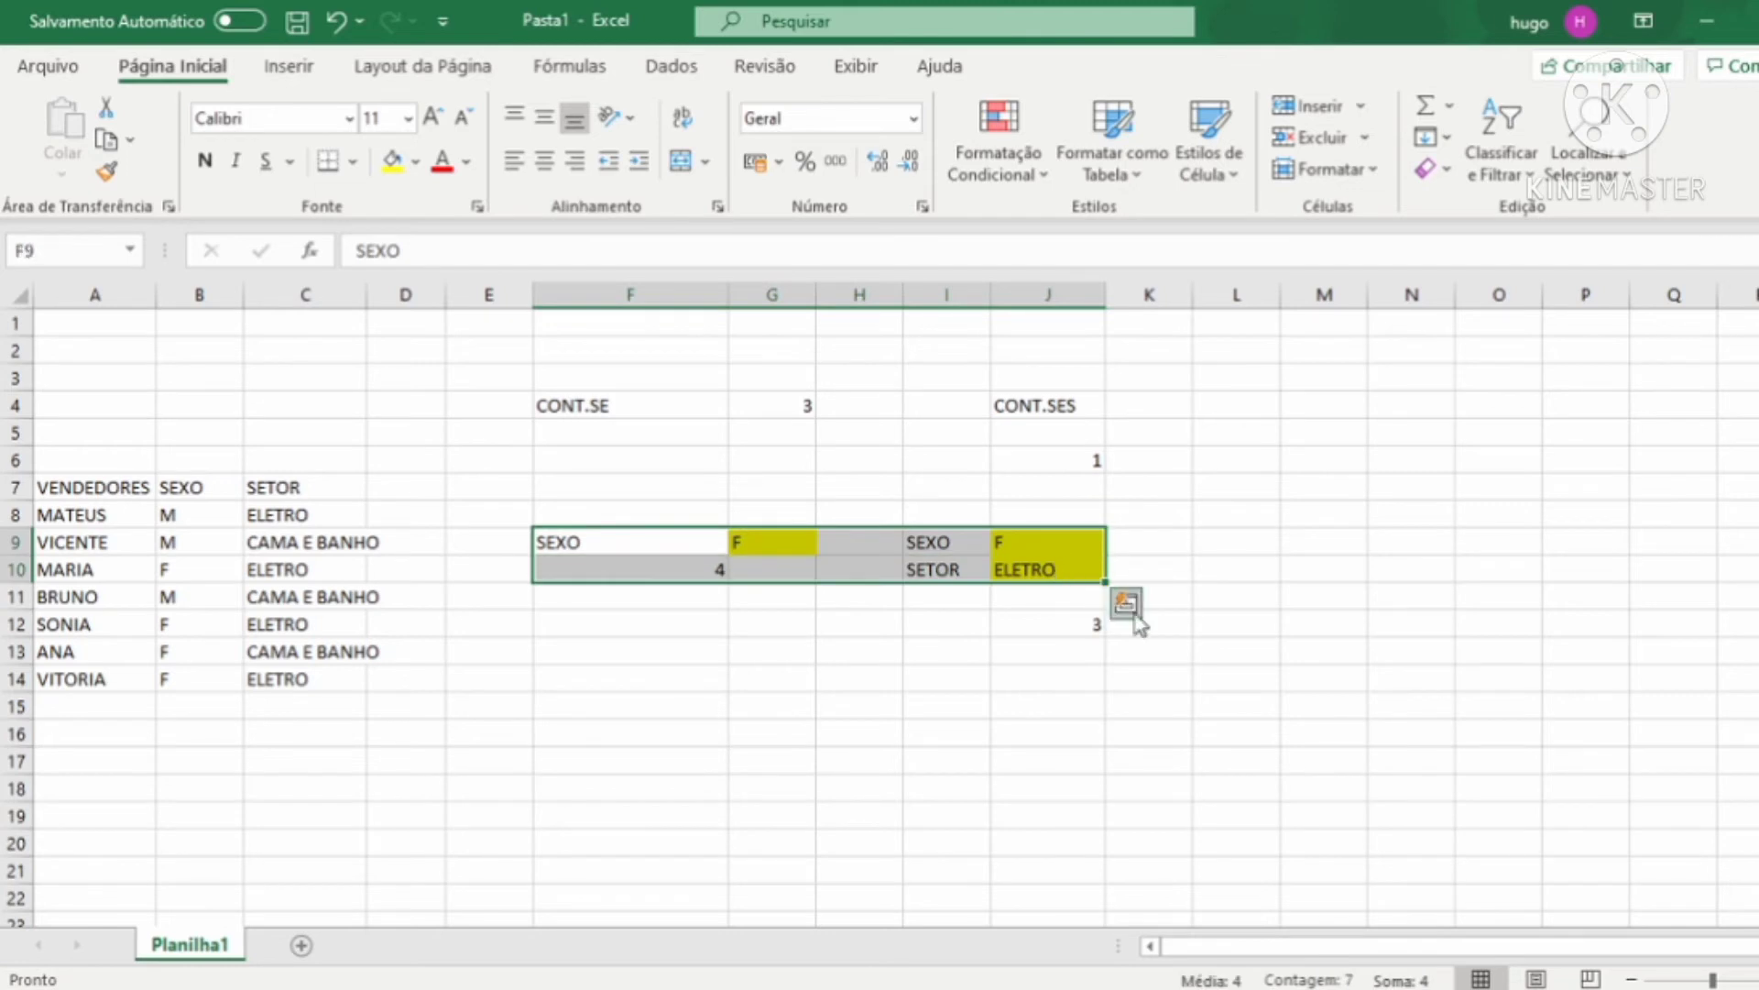
{"action": "left_click", "coordinate": [1063, 624]}
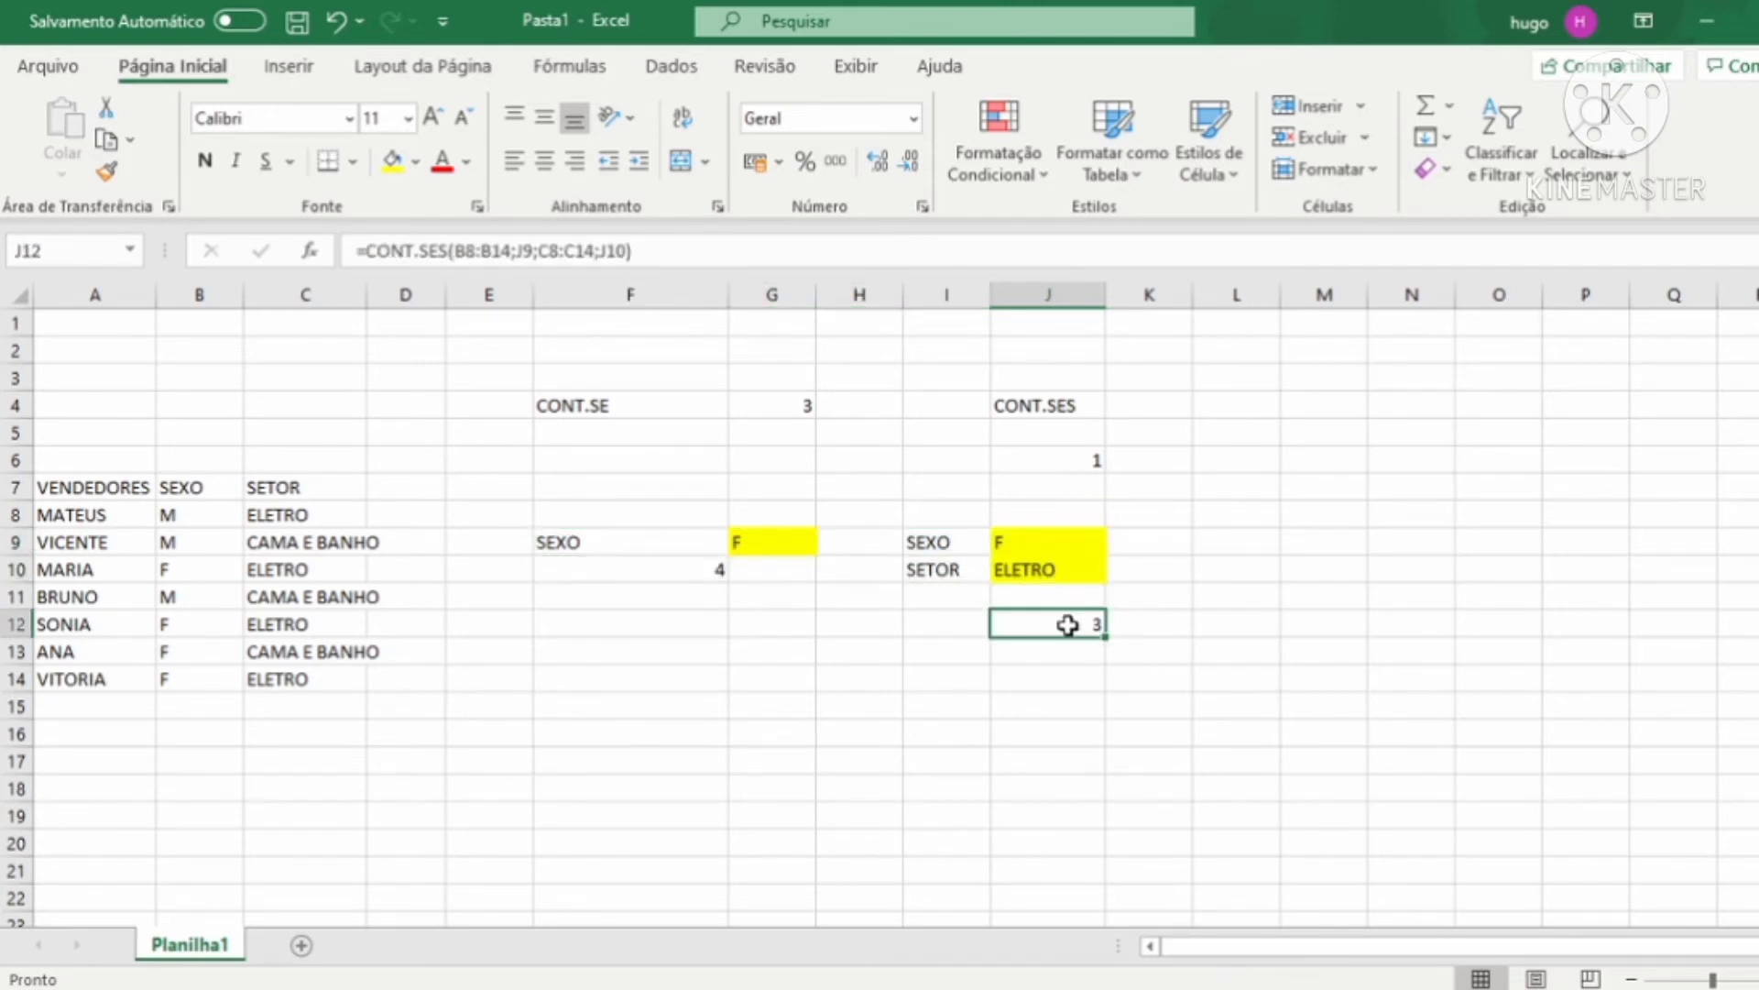
{"action": "left_click", "coordinate": [1031, 540]}
{"action": "left_click", "coordinate": [1047, 567]}
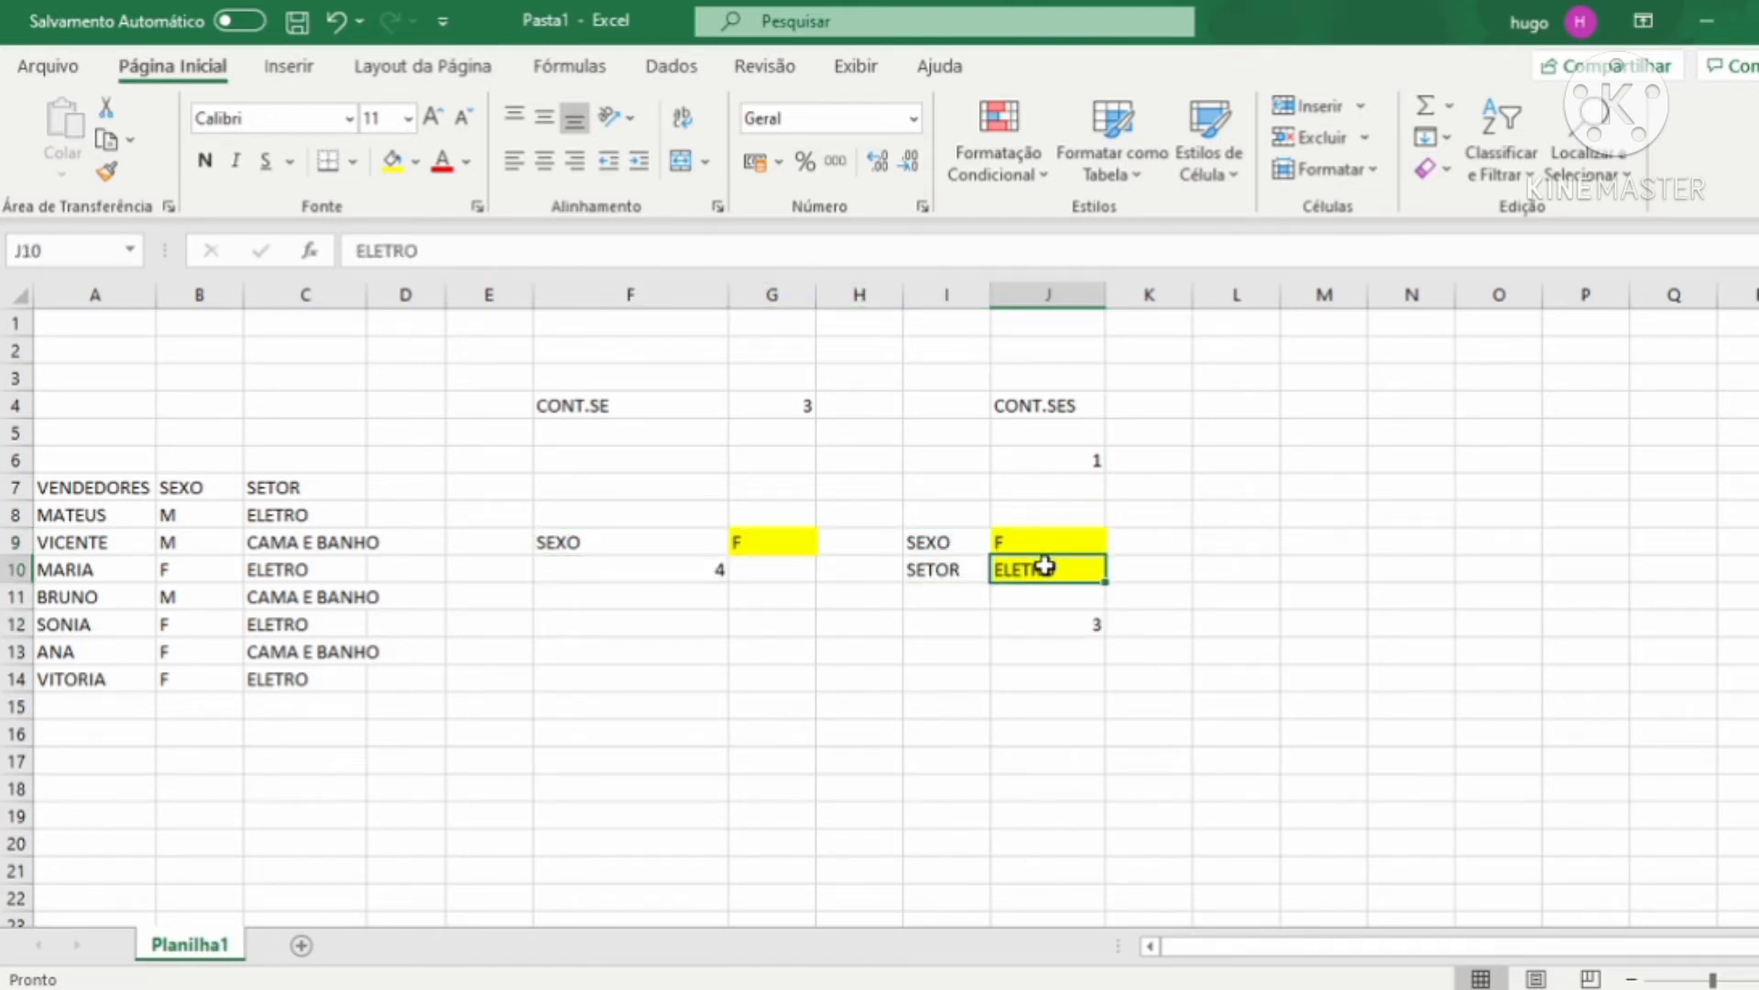
{"action": "left_click", "coordinate": [735, 573]}
{"action": "left_click", "coordinate": [668, 568]}
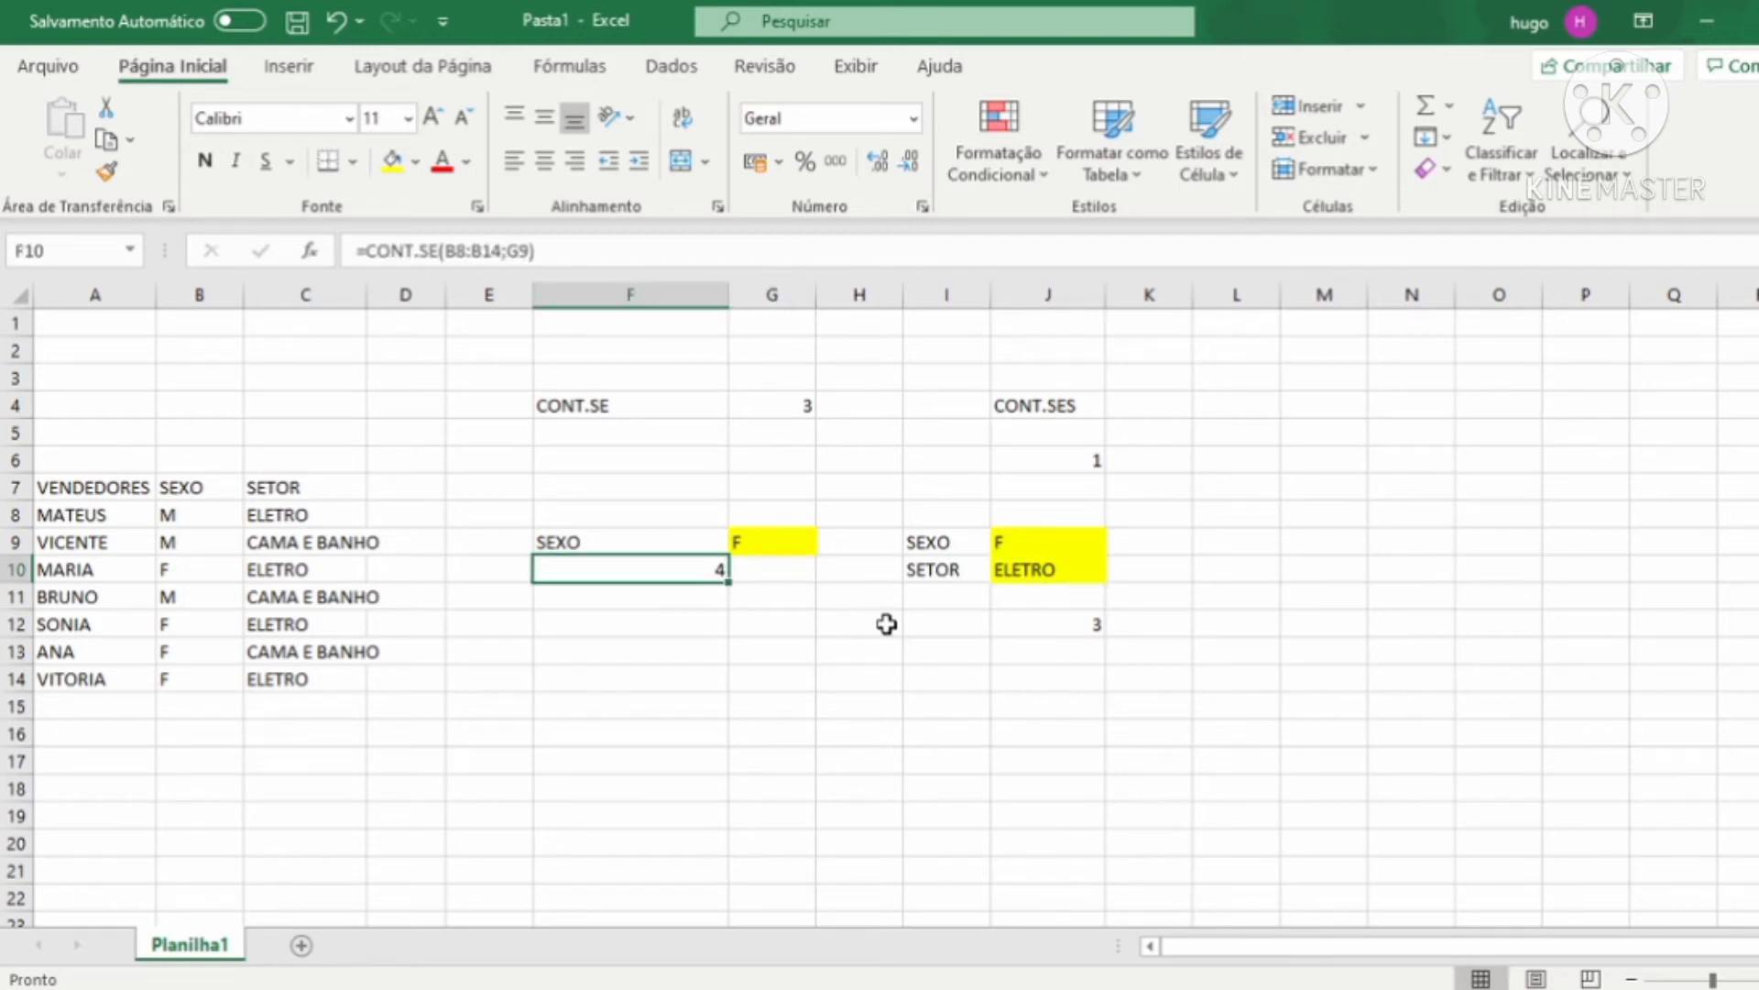
{"action": "left_click_drag", "start_coordinate": [1013, 548], "coordinate": [1028, 562]}
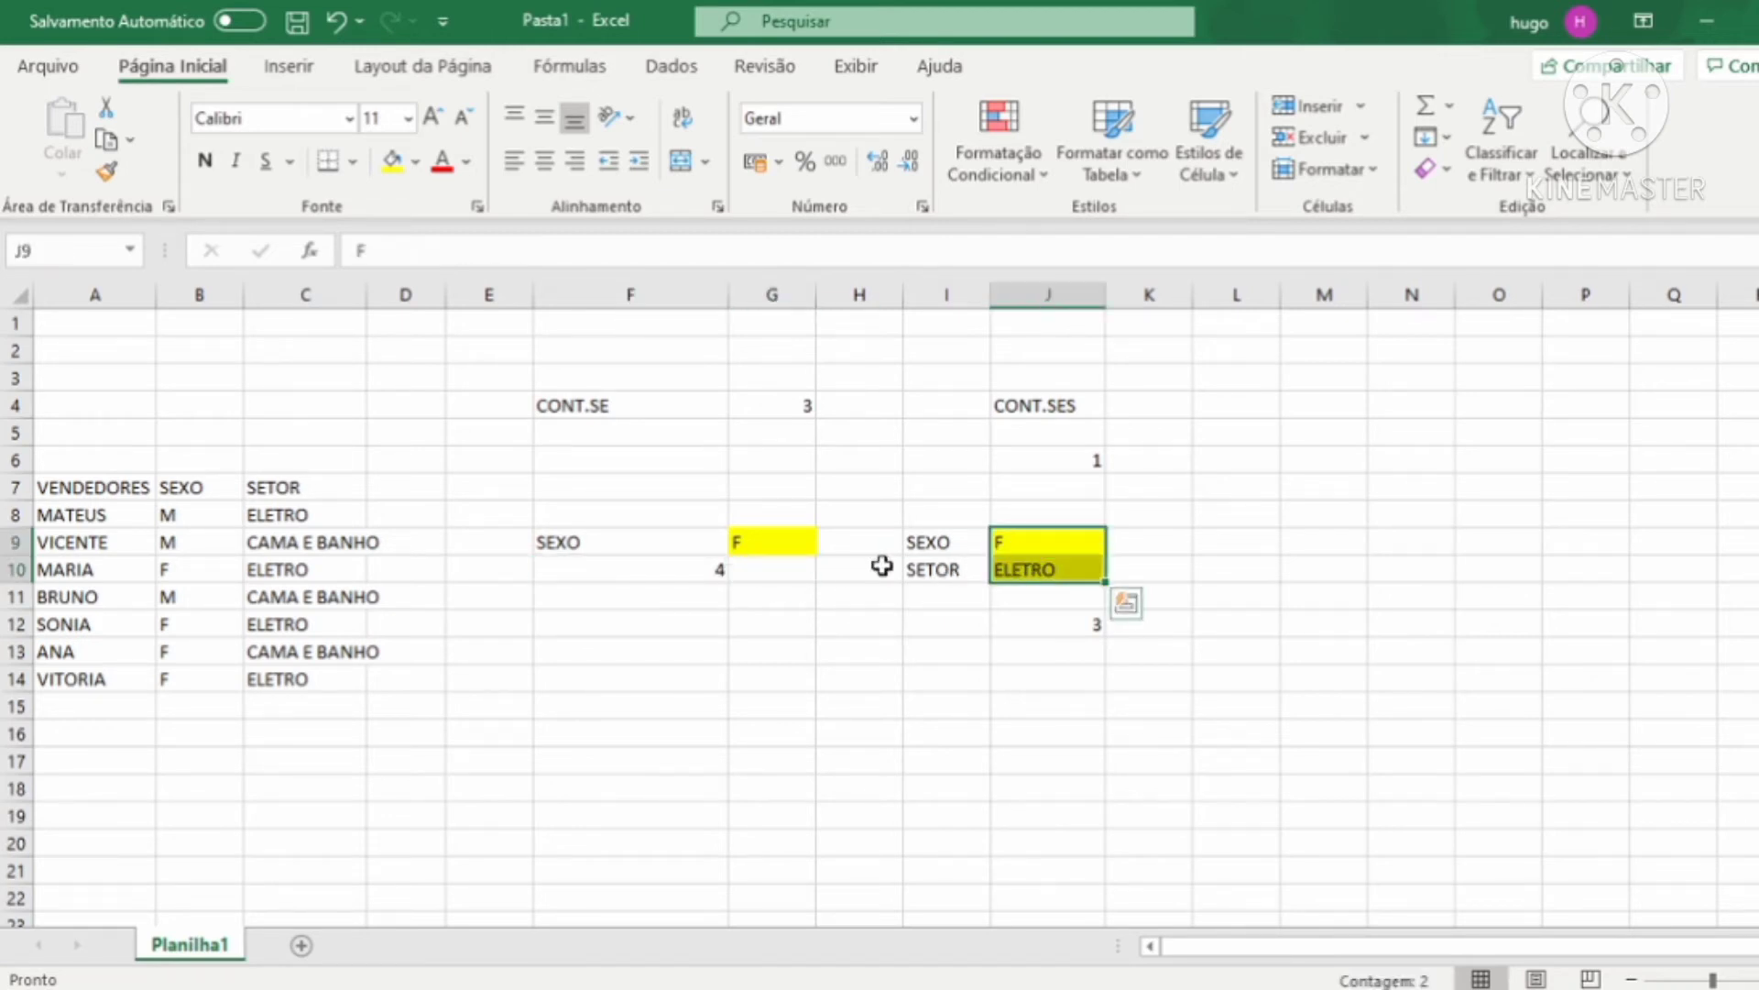
{"action": "left_click", "coordinate": [778, 550]}
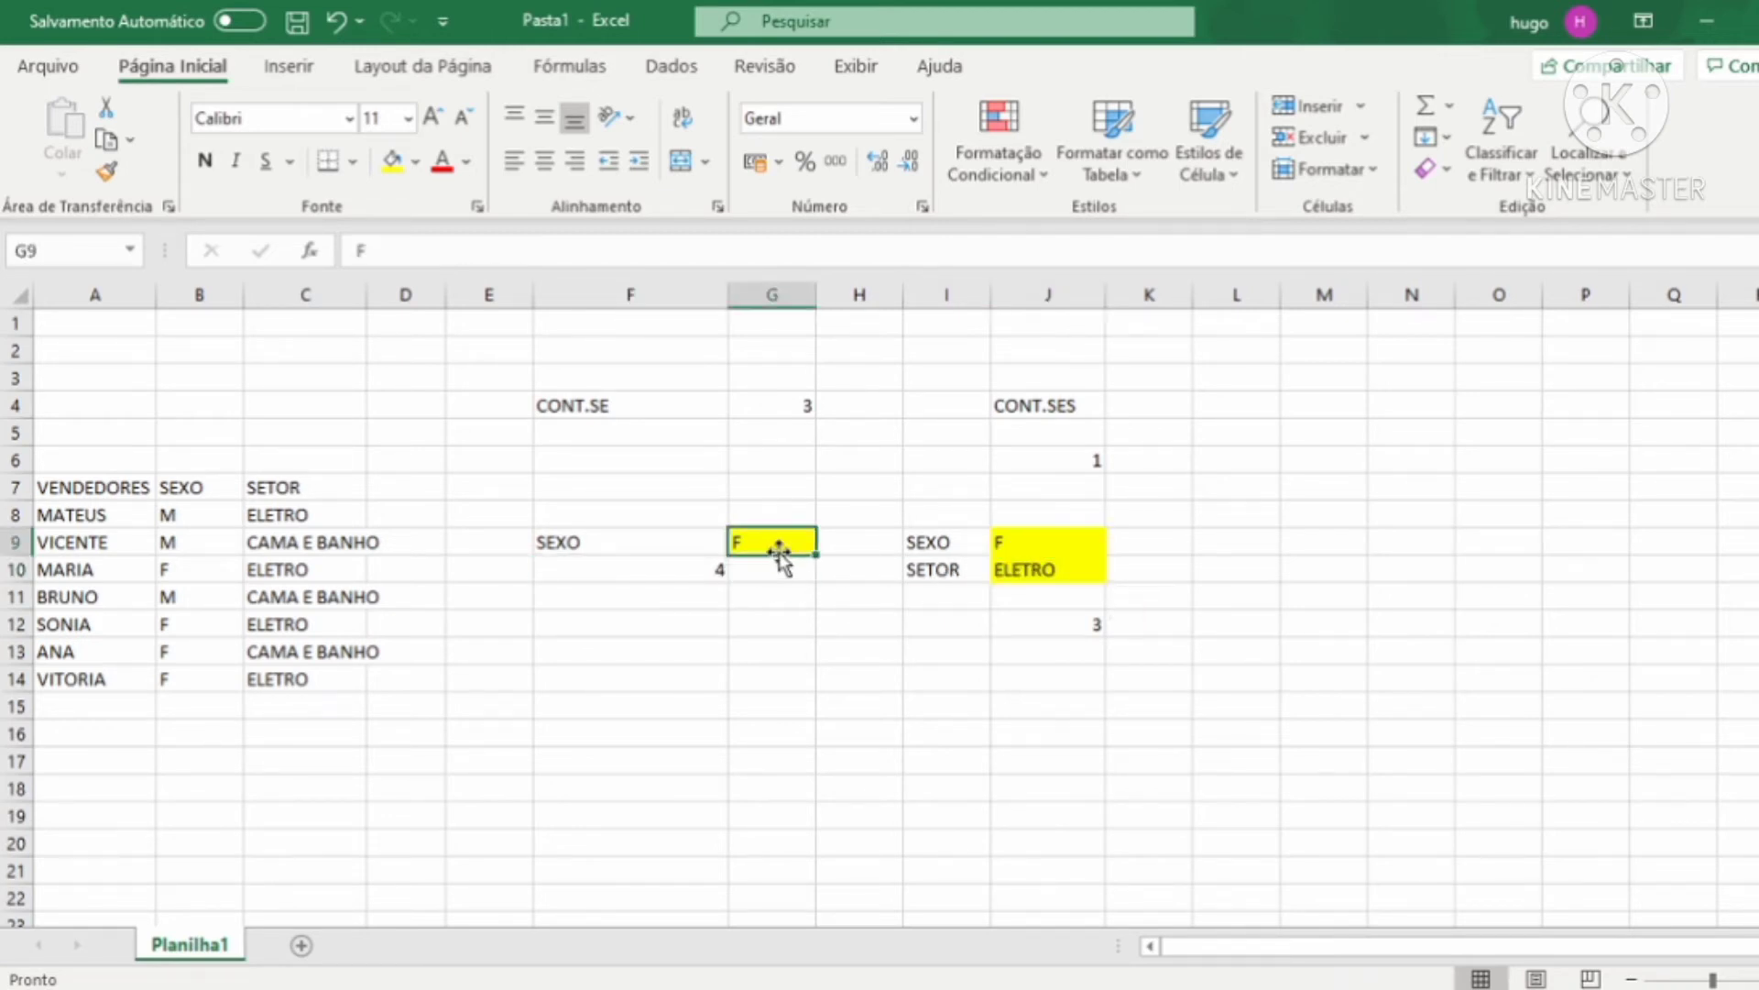
Inspect the range and criterion references of the CONT.SE formula in F10, leaving the formula as it was.
{"action": "left_click", "coordinate": [692, 569]}
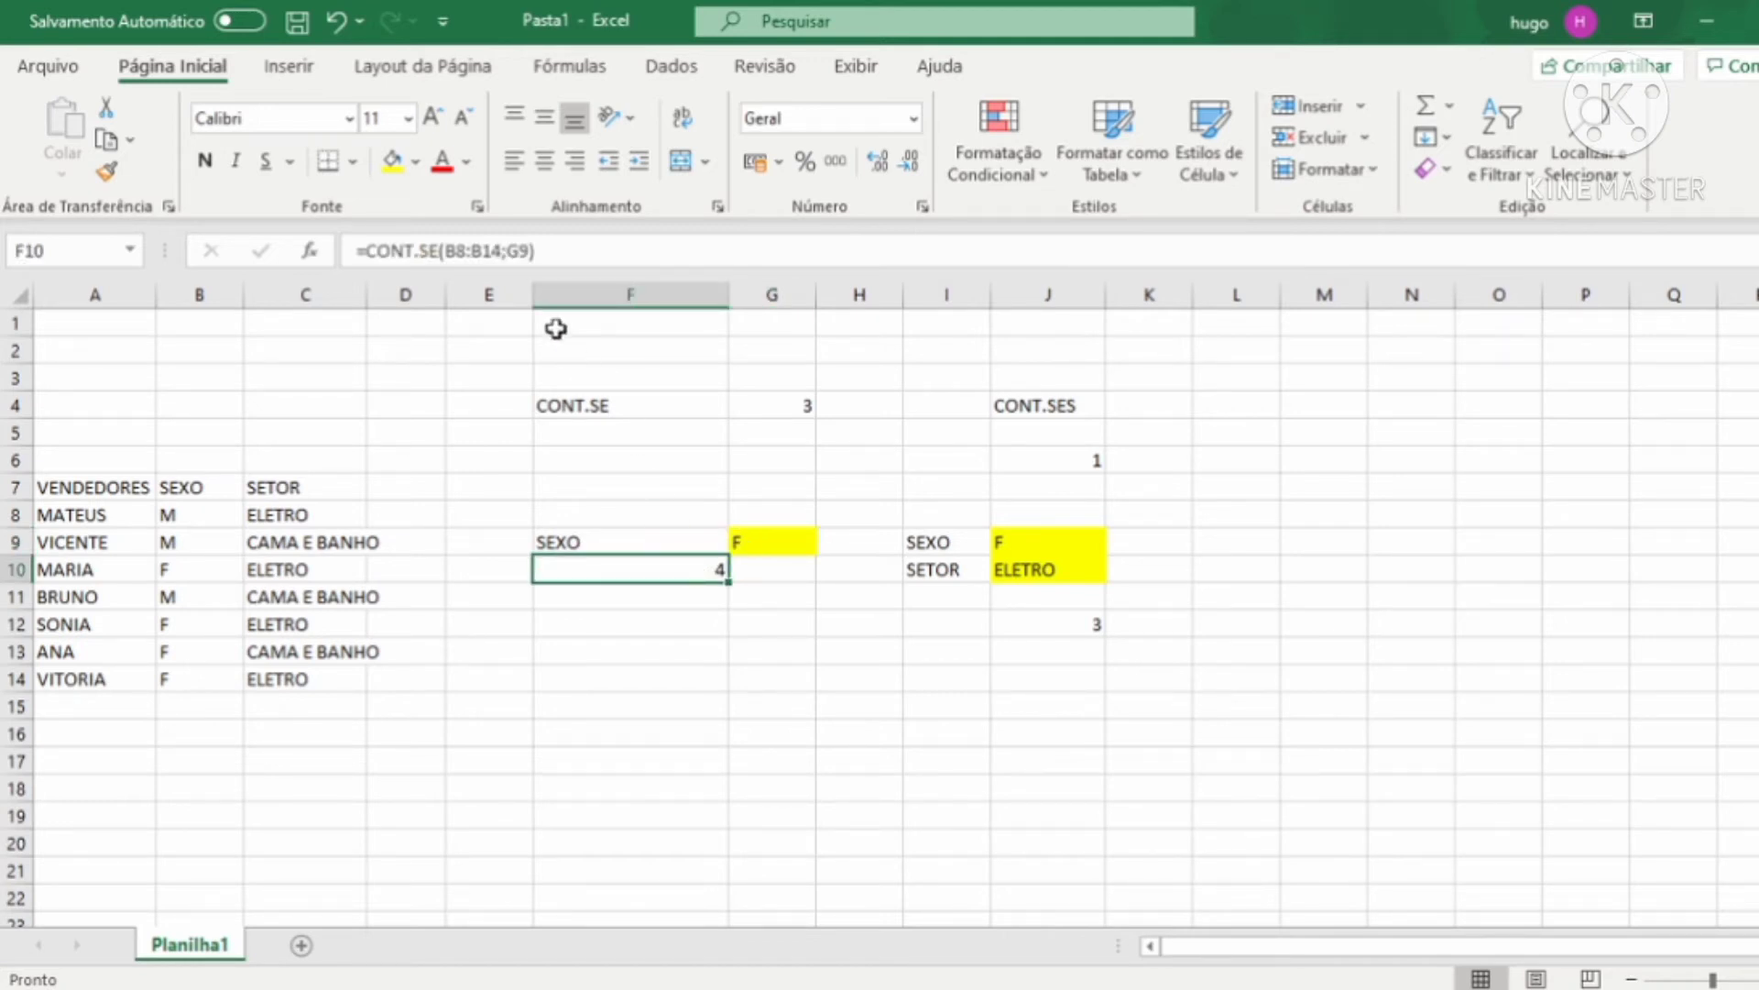
{"action": "left_click", "coordinate": [432, 250]}
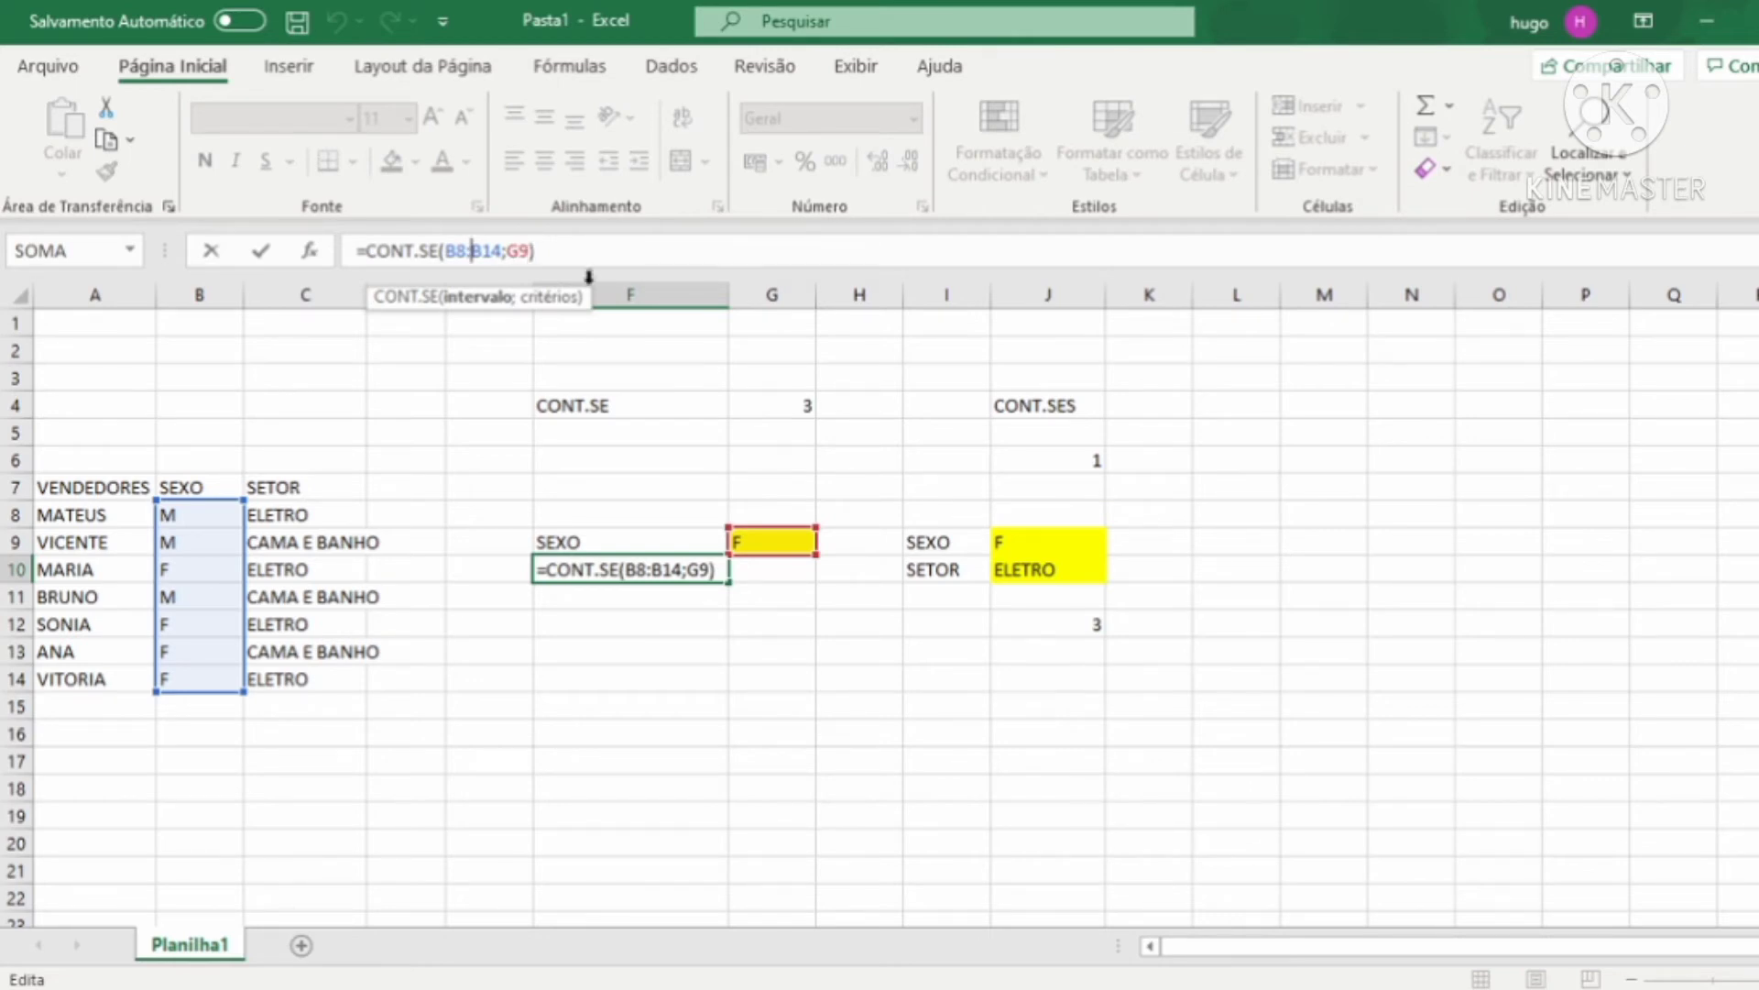
{"action": "left_click", "coordinate": [1023, 400]}
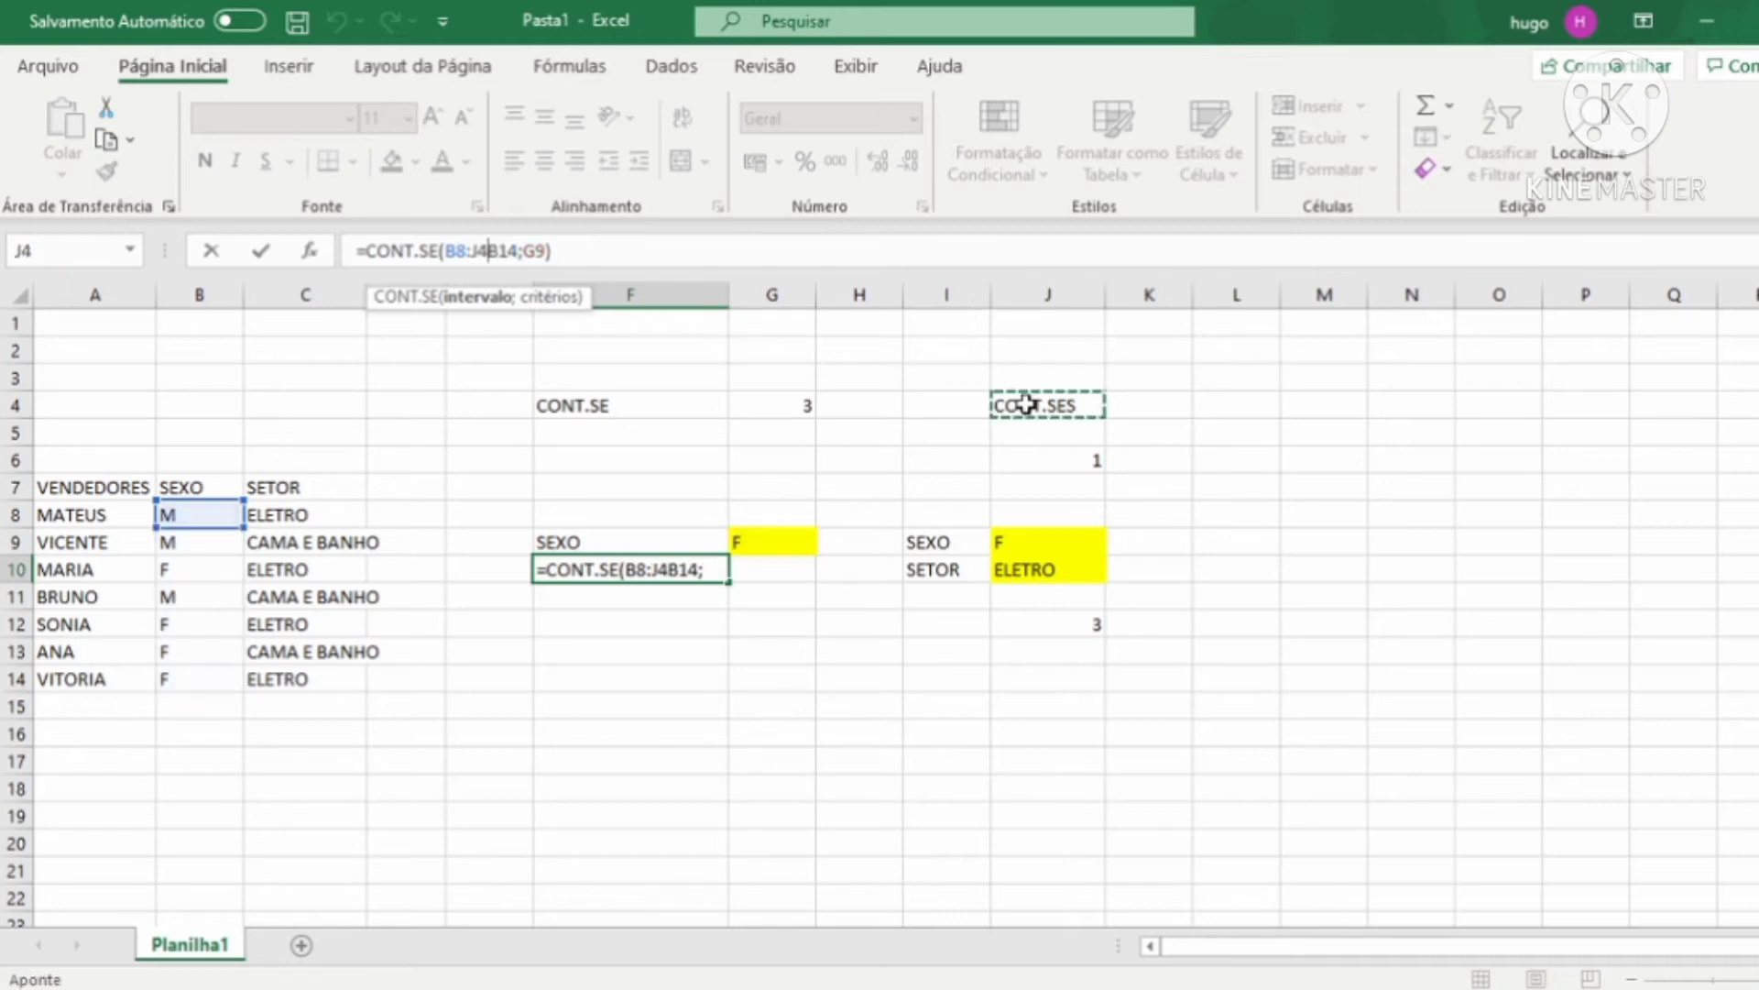
{"action": "key", "text": "Escape"}
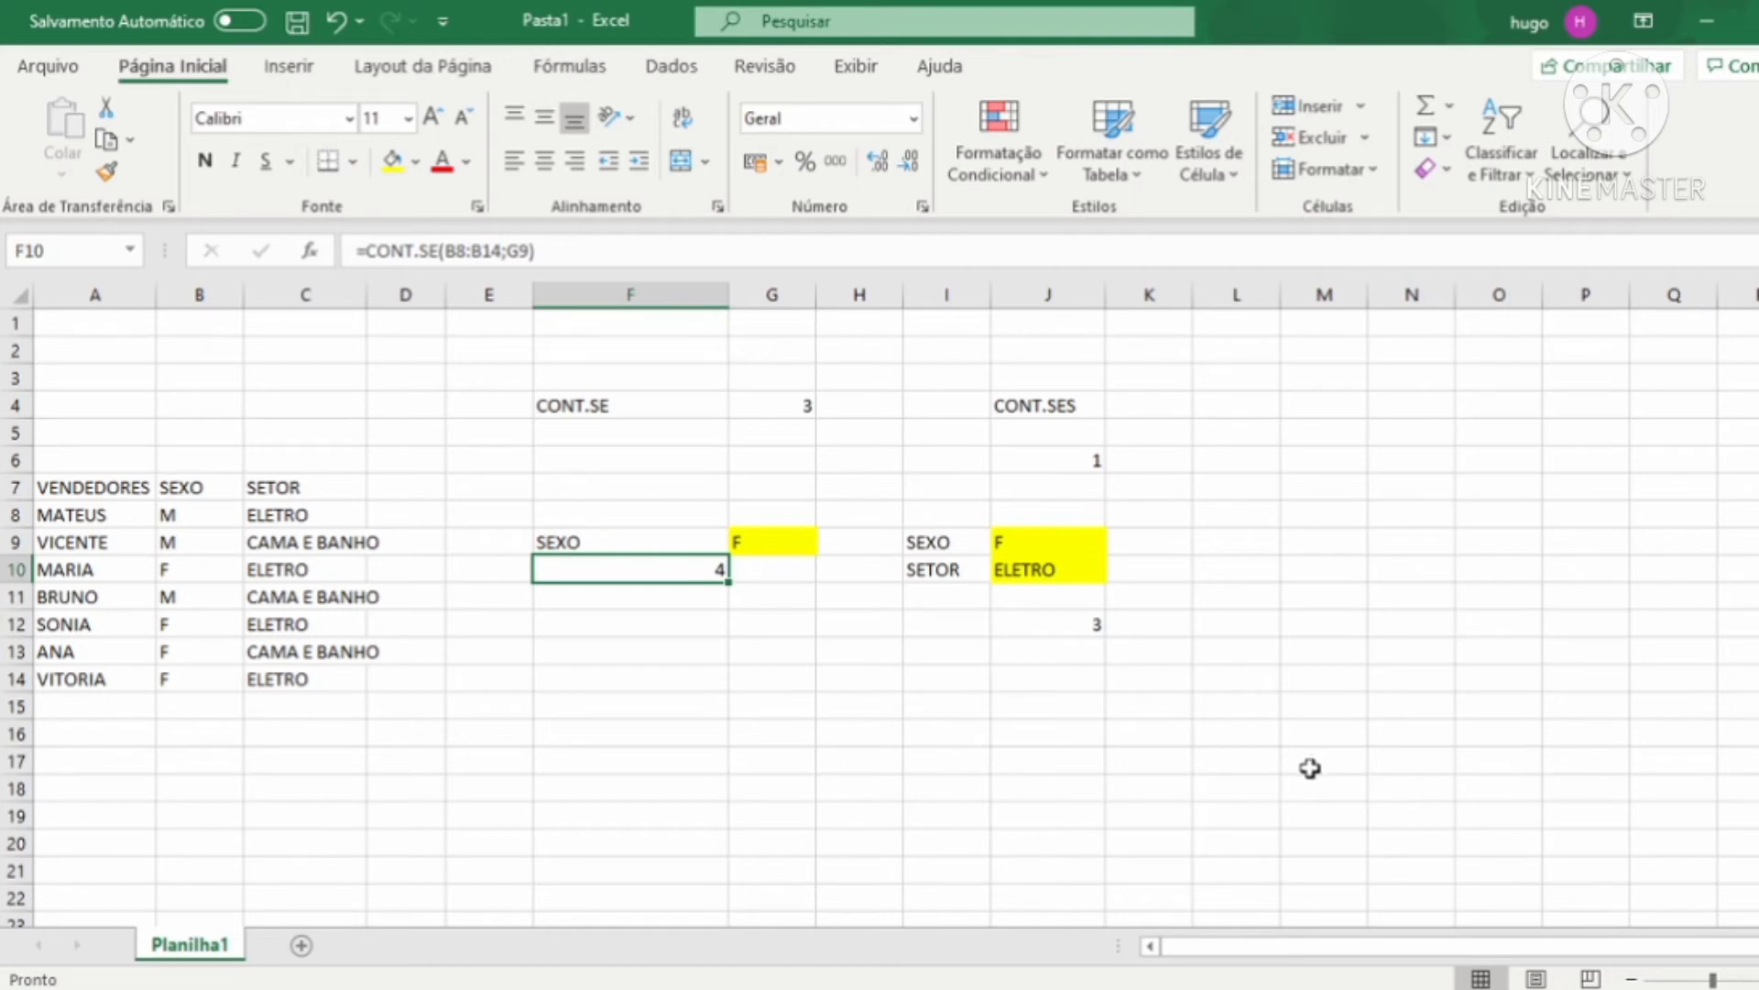
Clear the contents and yellow fill of the old counting examples in F3:J13.
{"action": "left_click_drag", "start_coordinate": [564, 372], "coordinate": [1034, 664]}
{"action": "key", "text": "Delete"}
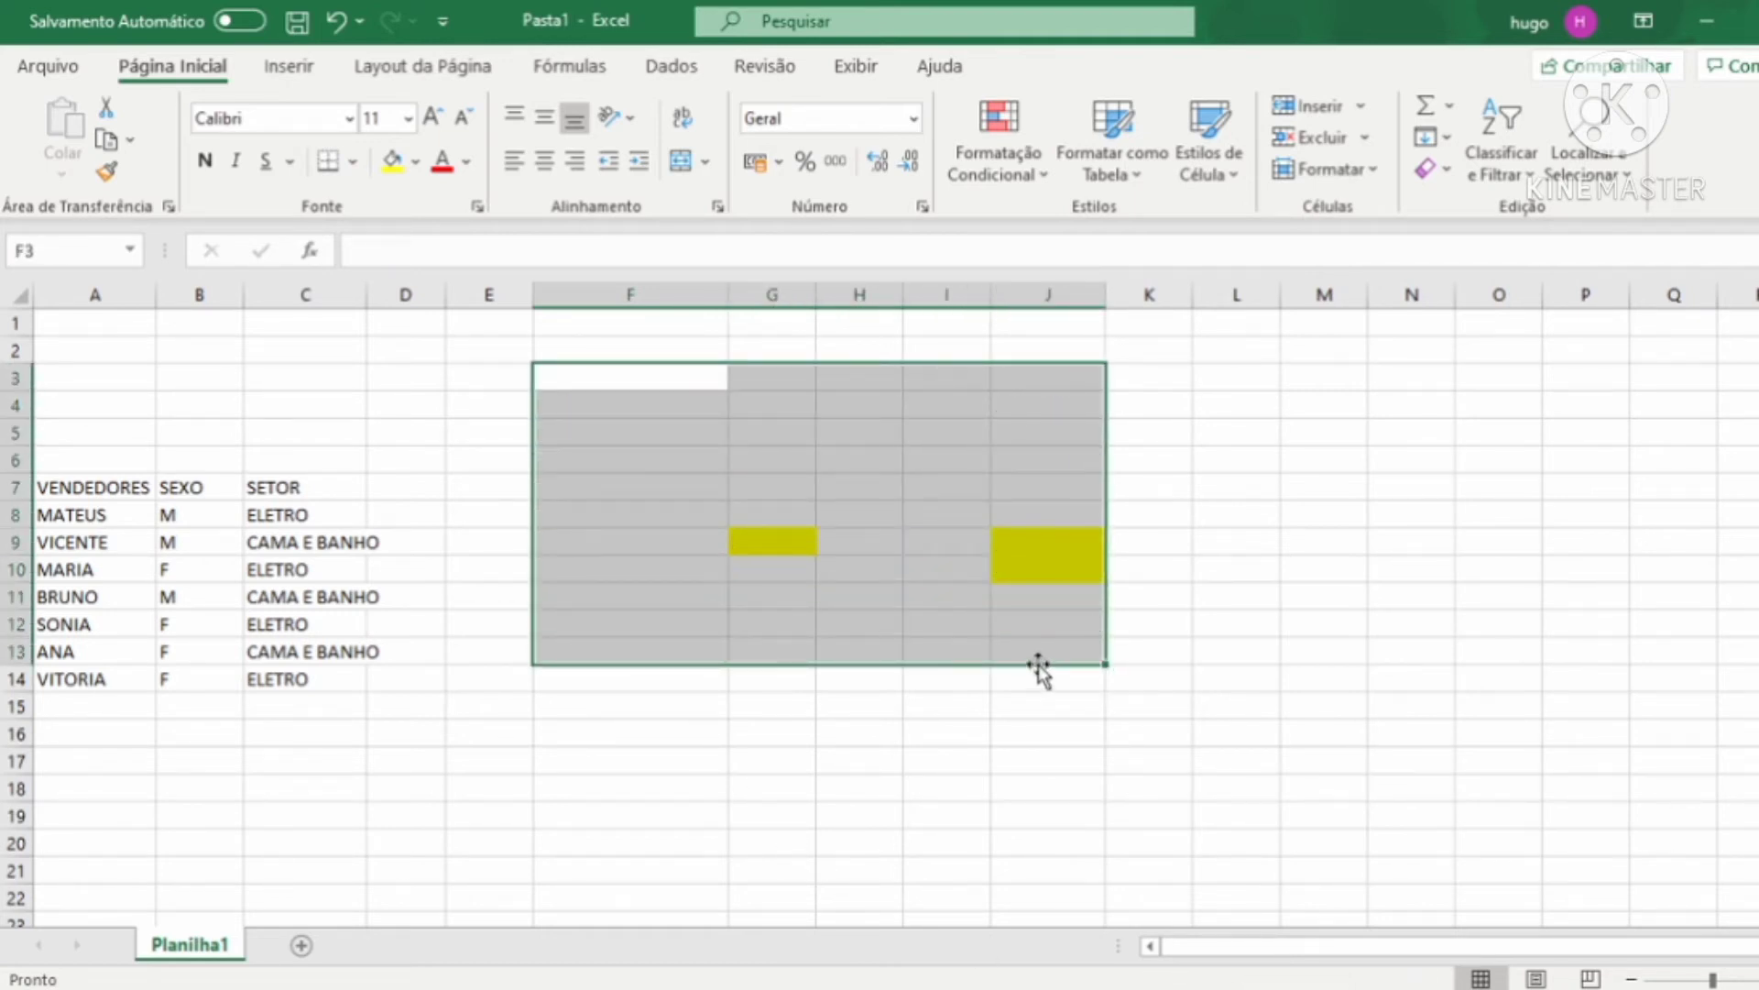
{"action": "left_click_drag", "start_coordinate": [777, 513], "coordinate": [1119, 624]}
{"action": "left_click", "coordinate": [860, 650]}
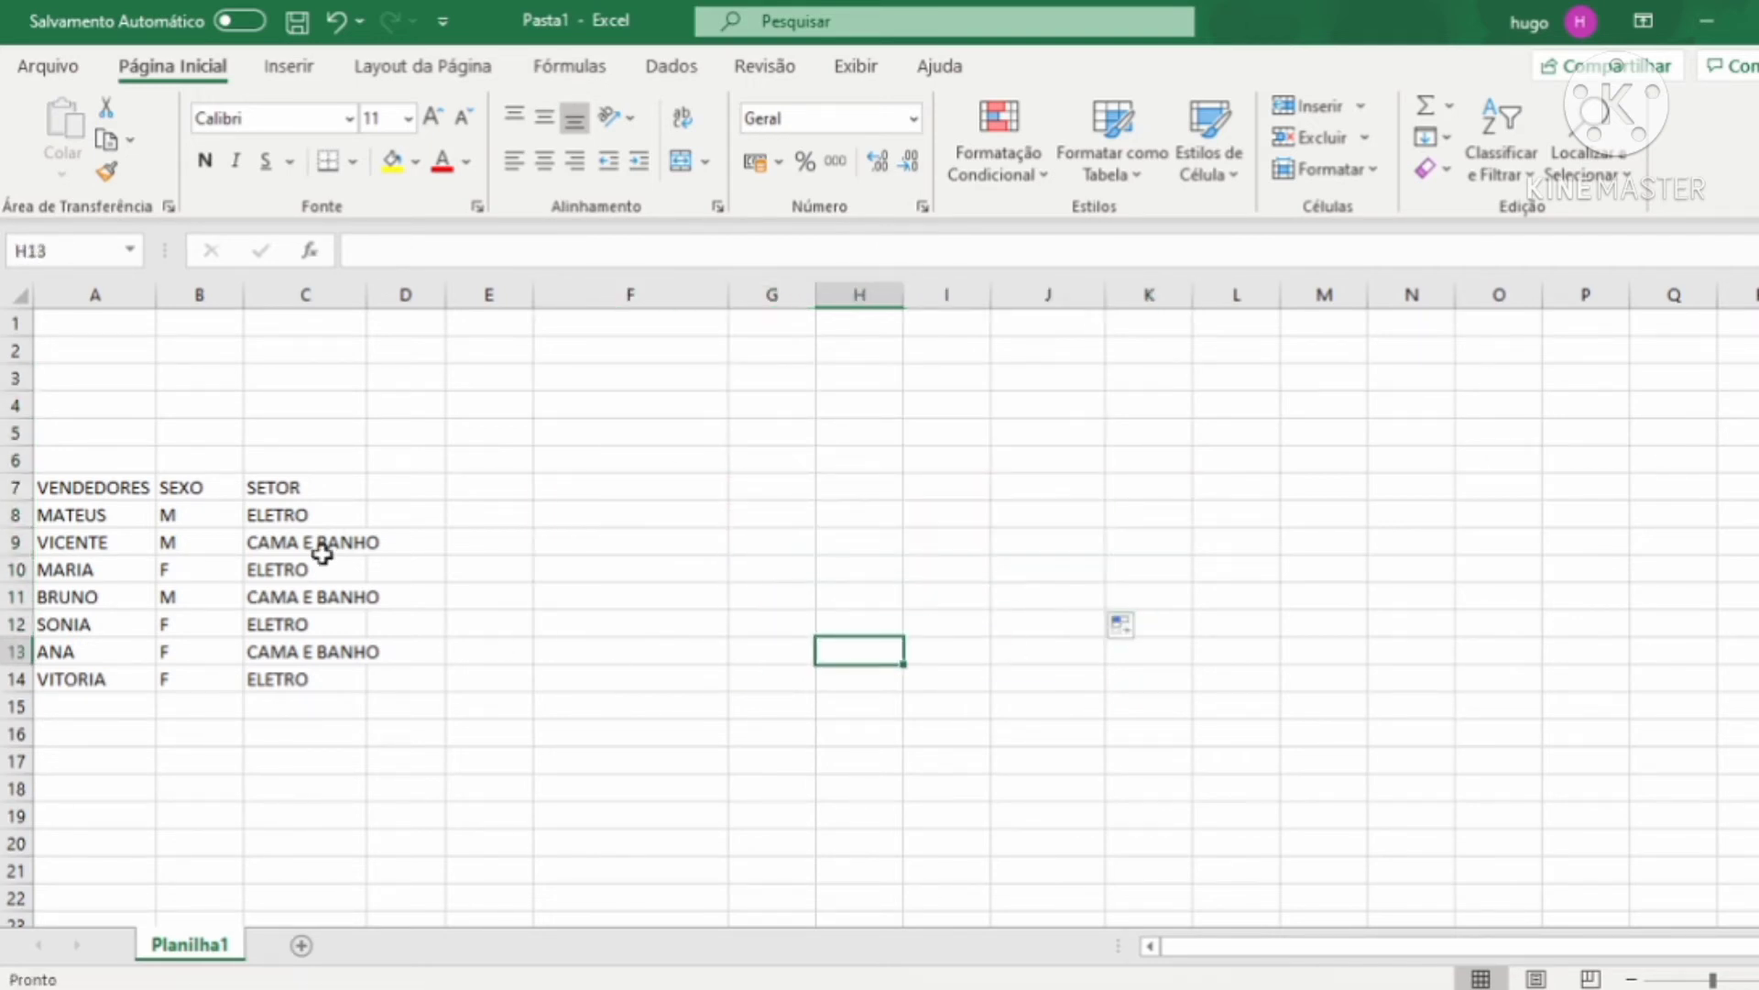
Fit column C's width to its entries and review the seller table in A7:C14, including the SETOR column.
{"action": "double_click", "coordinate": [367, 294]}
{"action": "left_click_drag", "start_coordinate": [86, 479], "coordinate": [311, 670]}
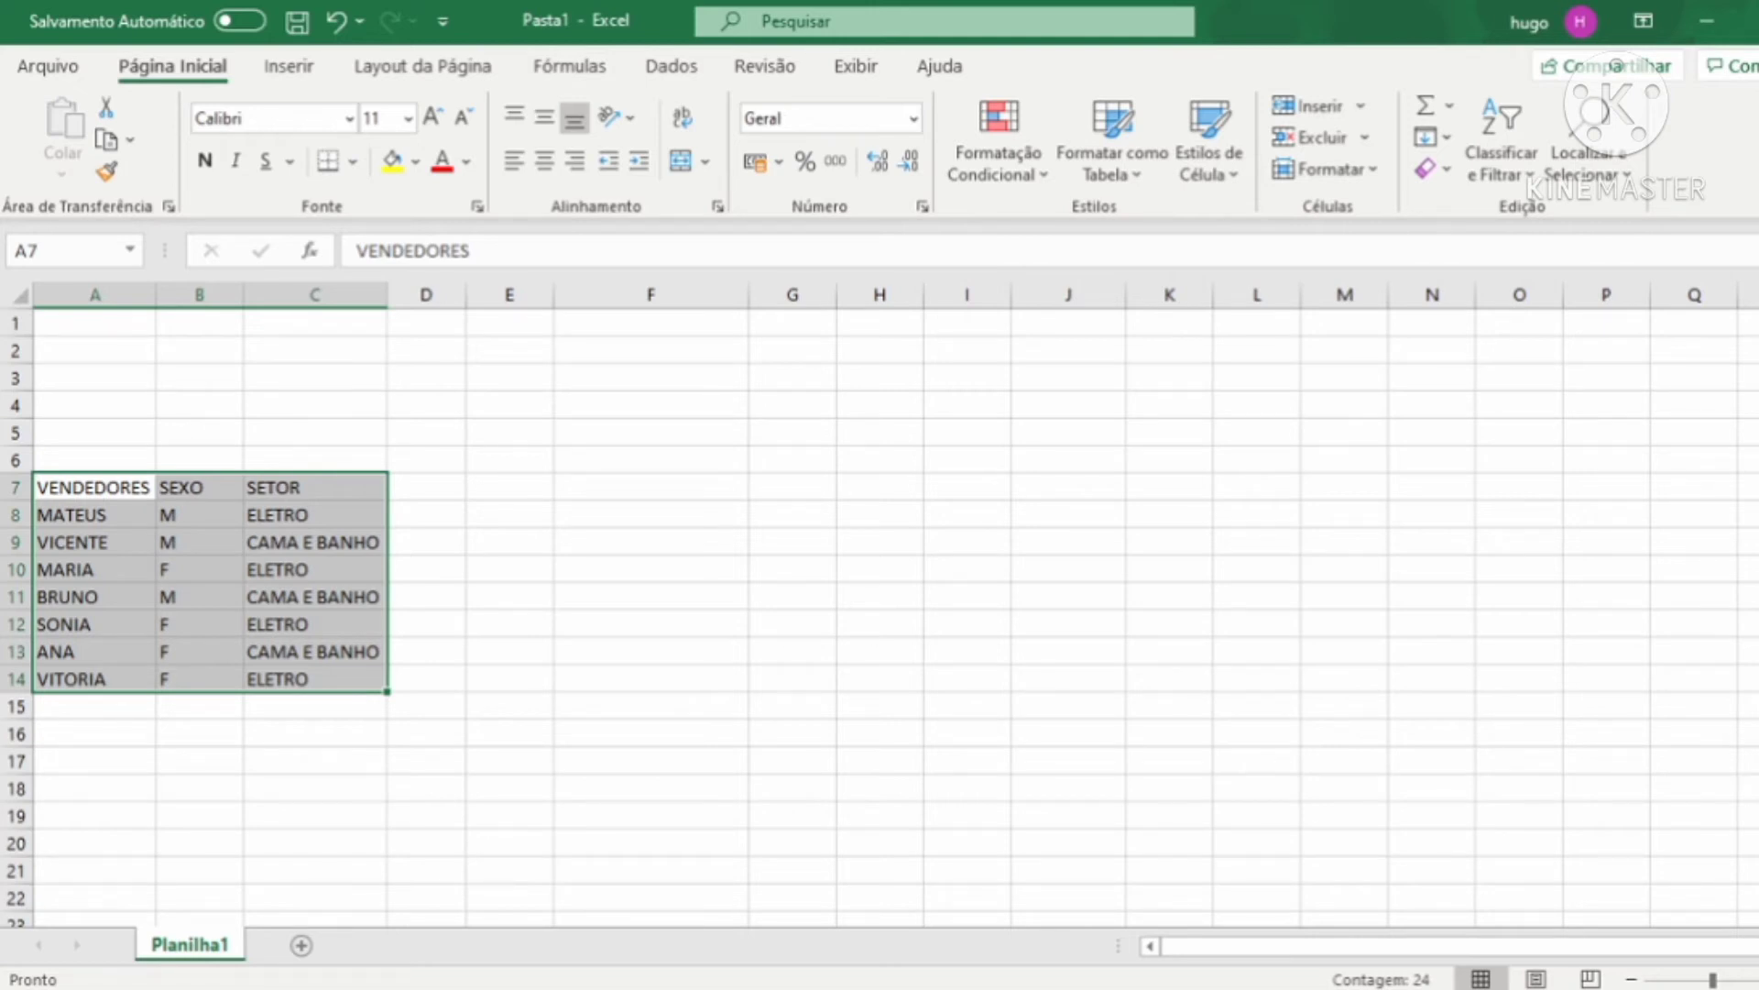
{"action": "left_click", "coordinate": [431, 486]}
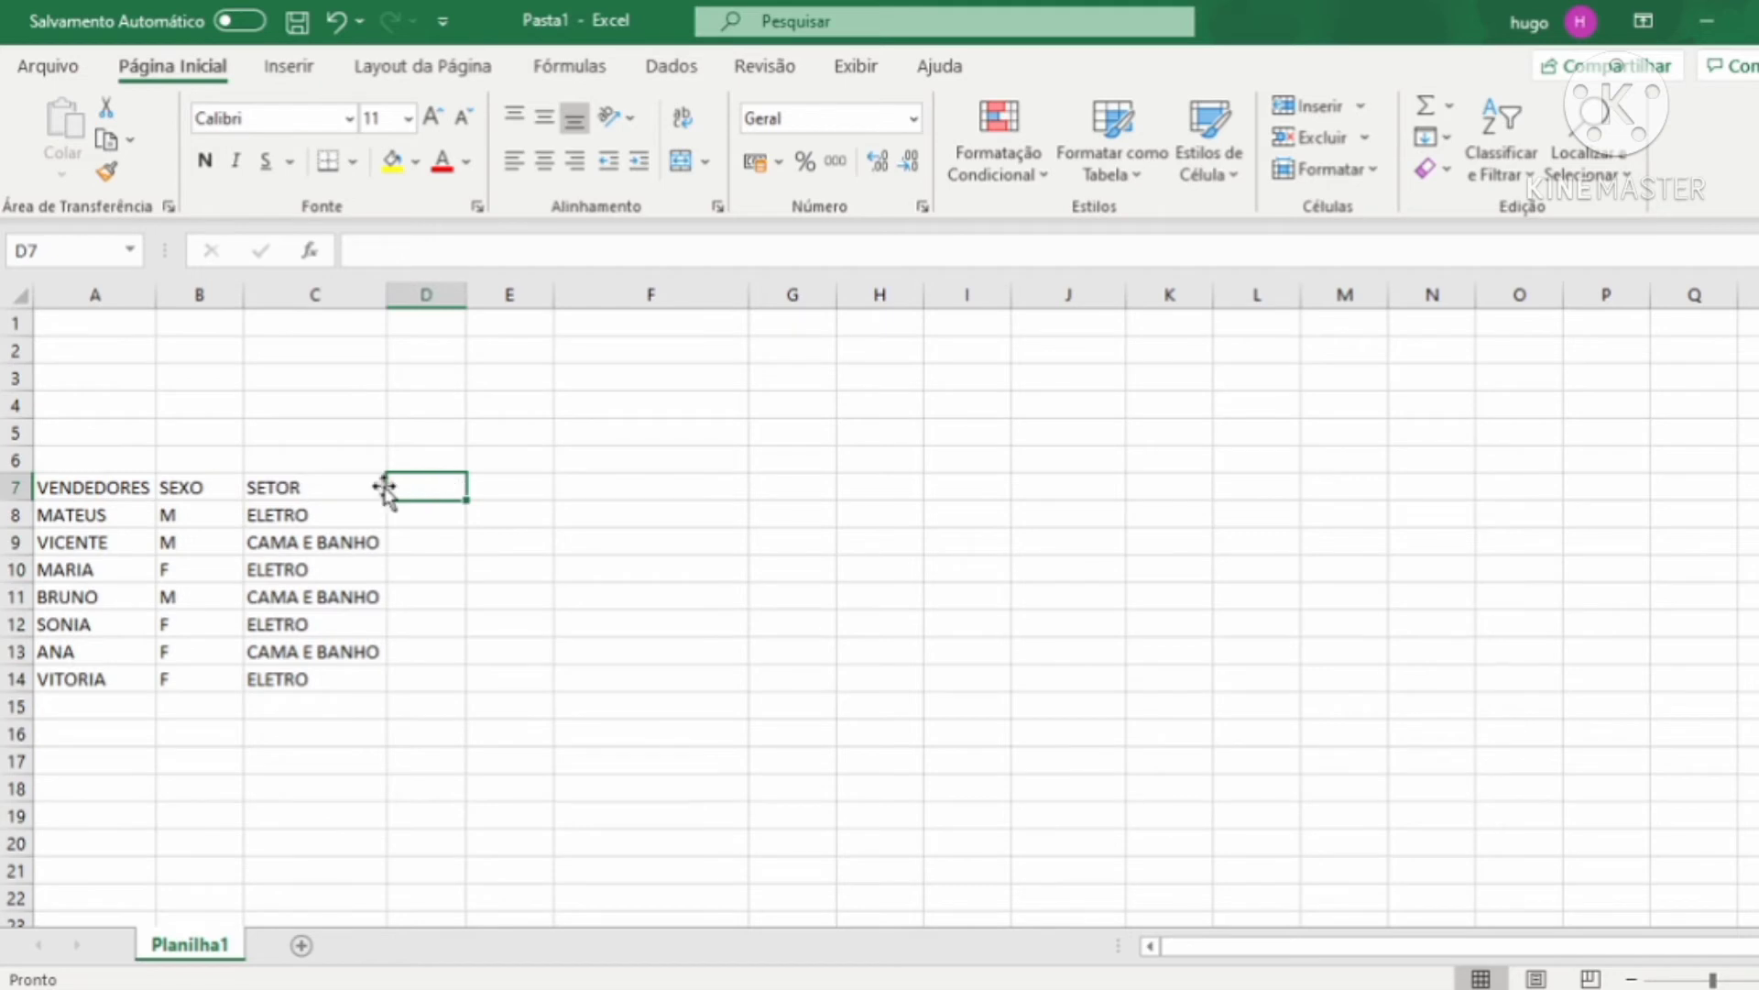
{"action": "left_click_drag", "start_coordinate": [357, 486], "coordinate": [369, 680]}
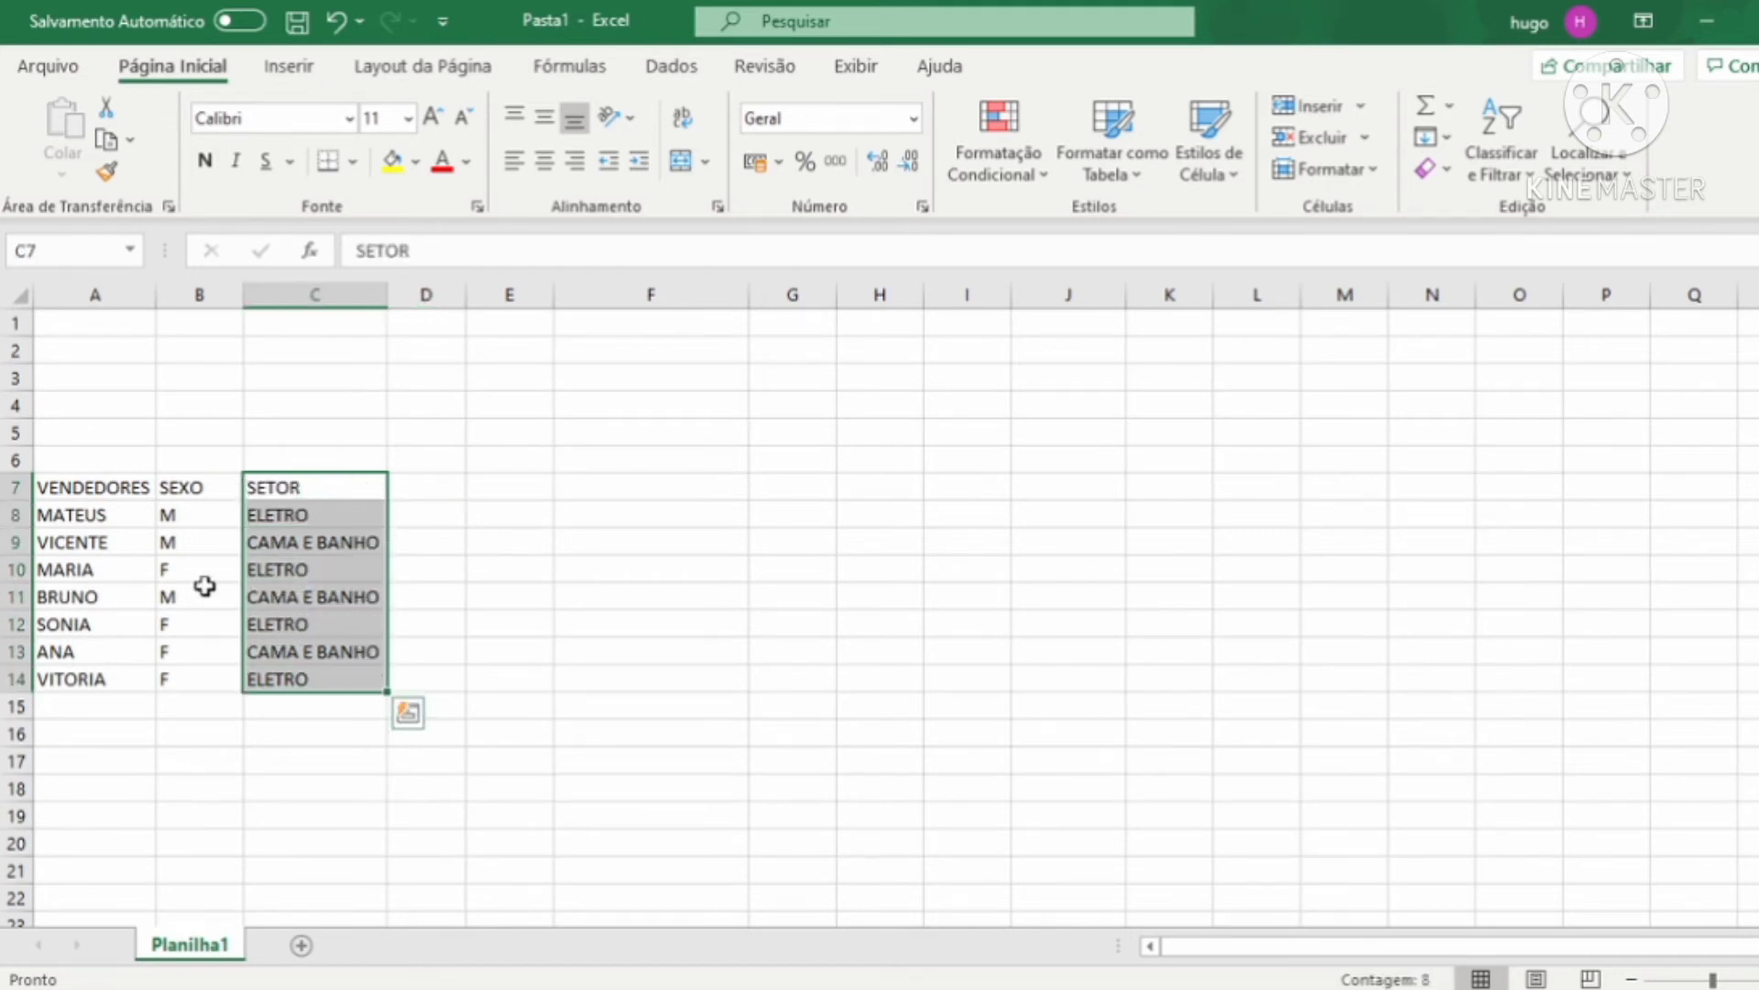
Widen column D and enter the header VENDAS in D7.
{"action": "left_click_drag", "start_coordinate": [467, 287], "coordinate": [570, 294]}
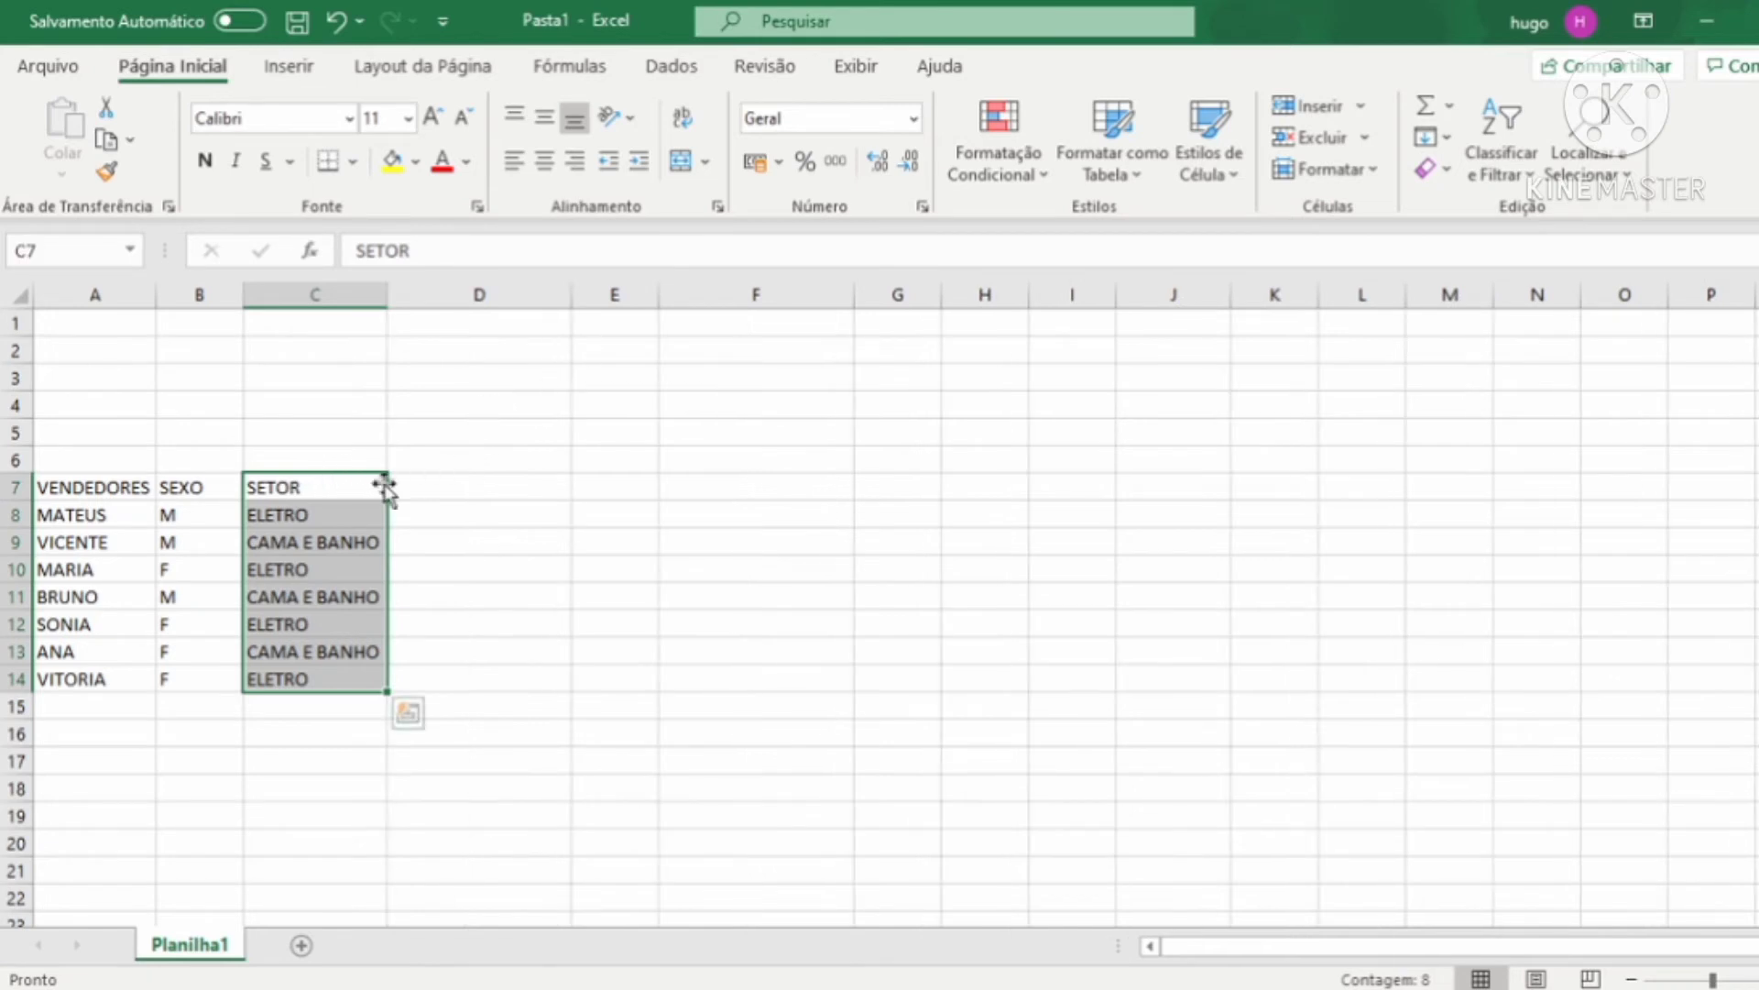
{"action": "left_click", "coordinate": [443, 491]}
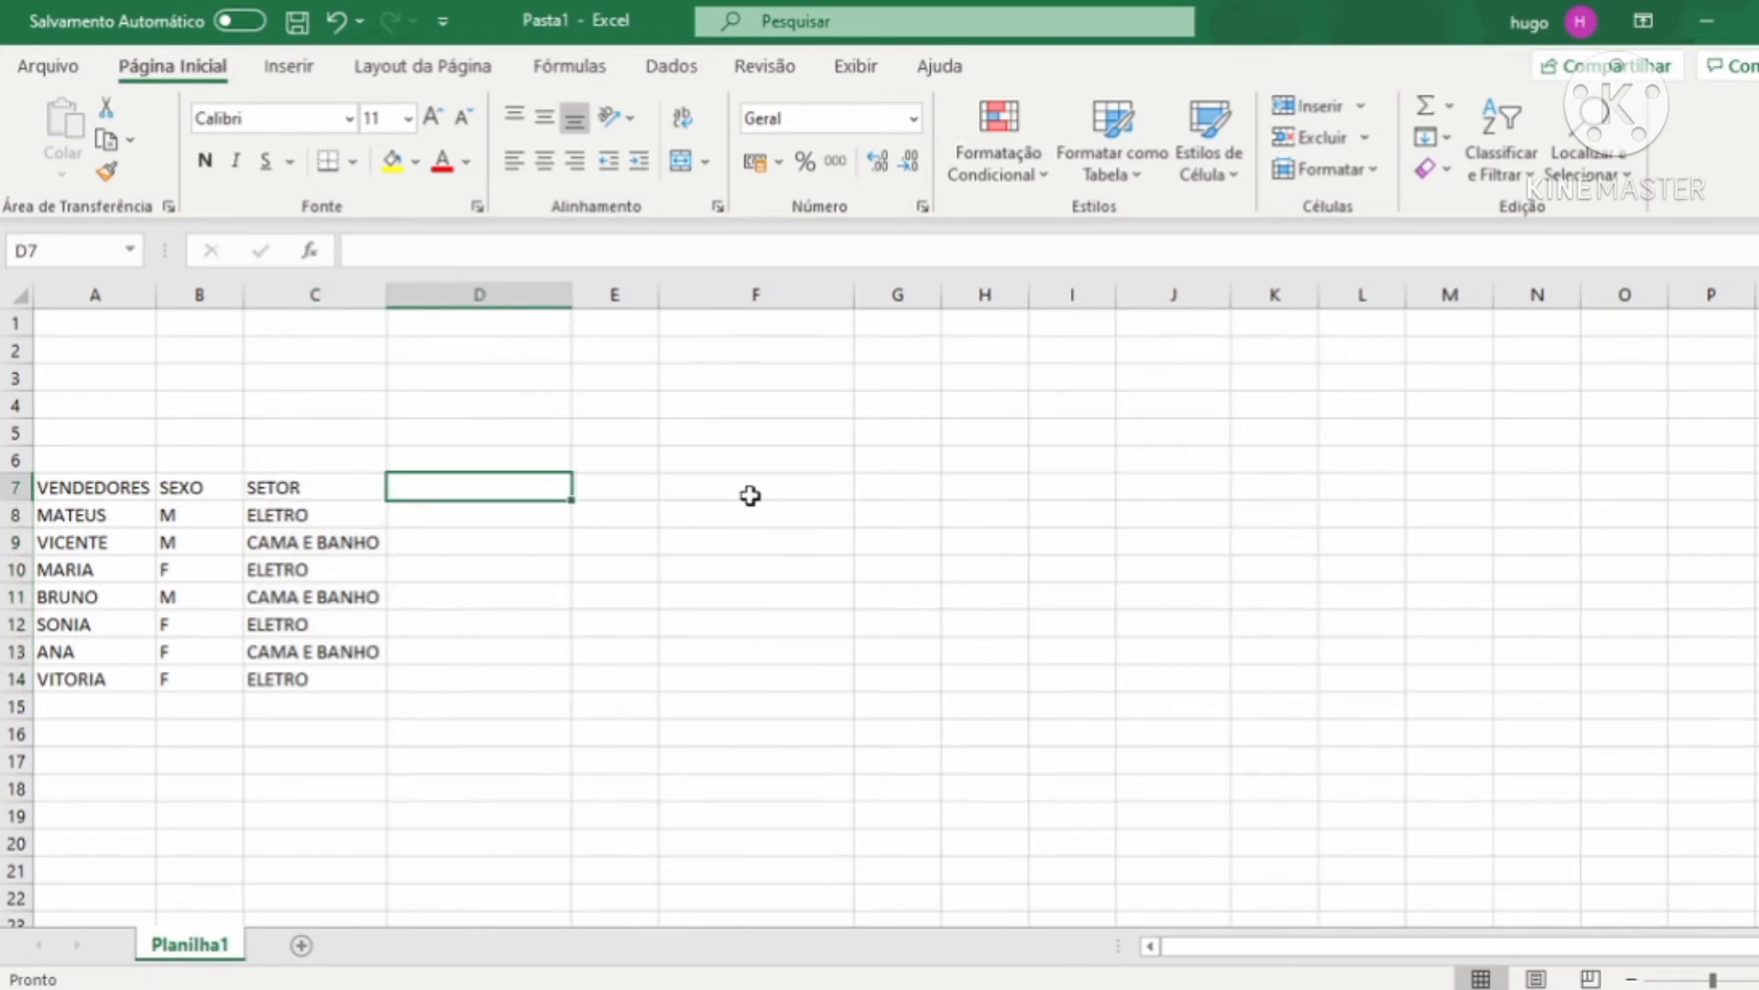
{"action": "type", "text": "VENDAS"}
{"action": "key", "text": "Return"}
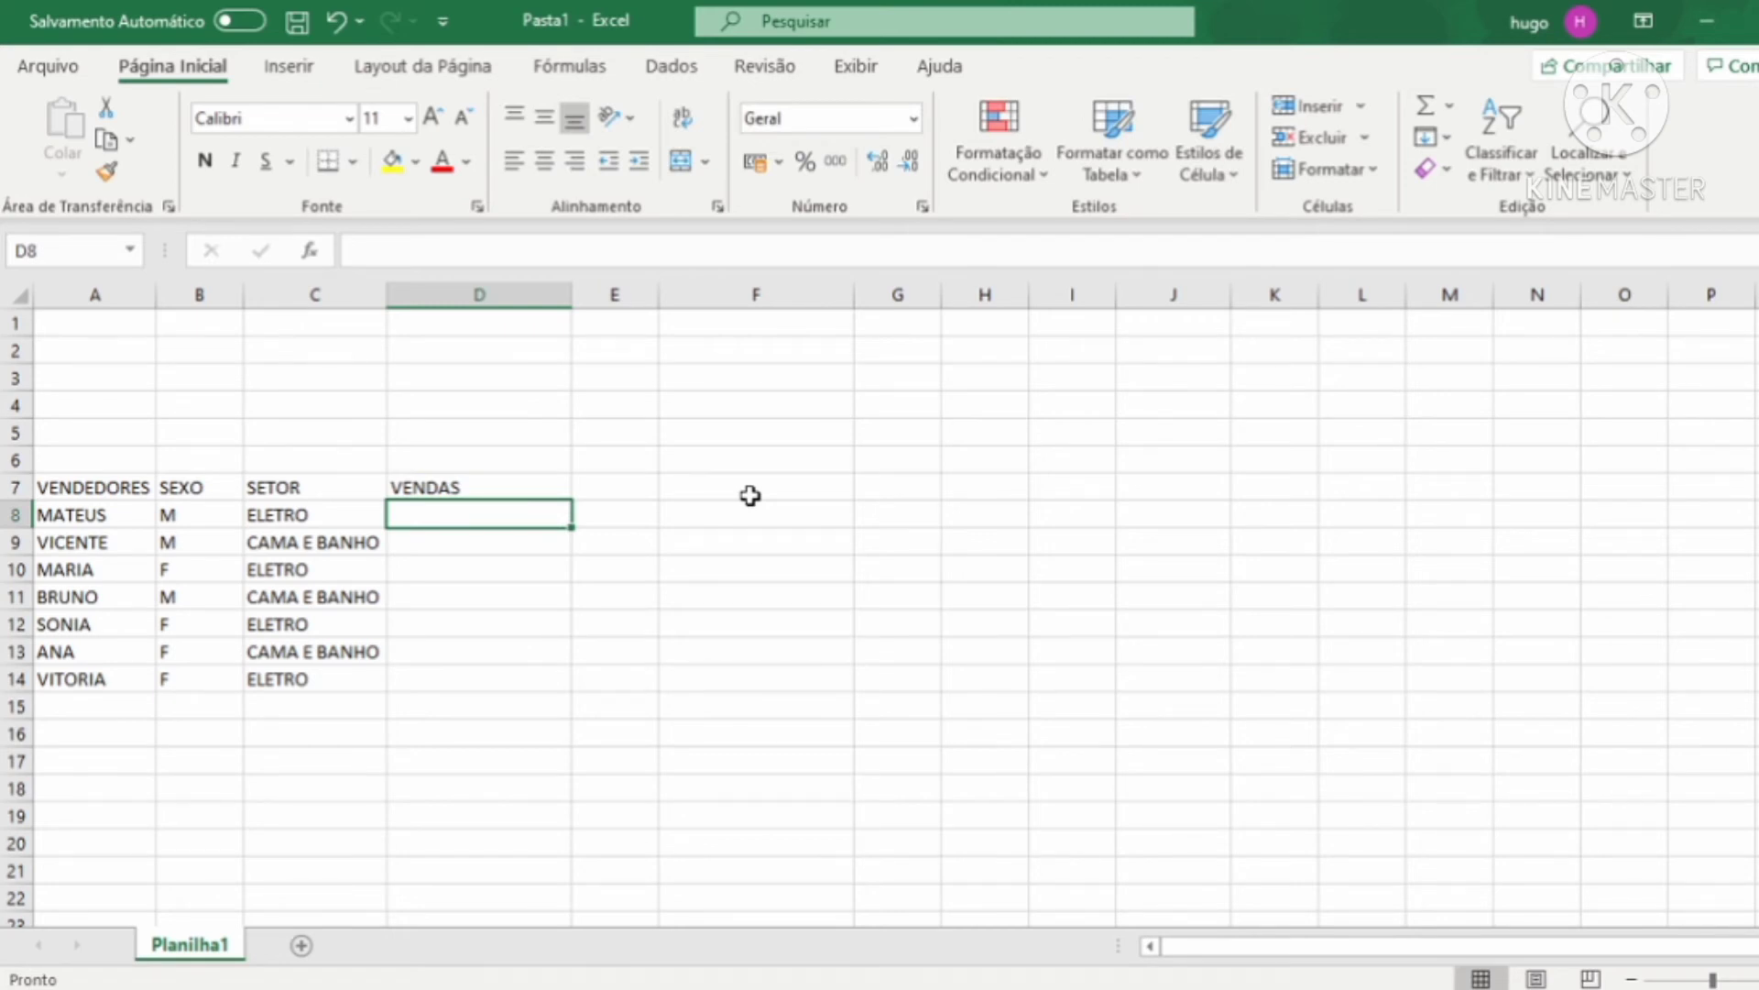
Enter an ALEATÓRIOENTRE formula in D8 that generates a random sales figure between 500 and 2000.
{"action": "type", "text": "=ALE"}
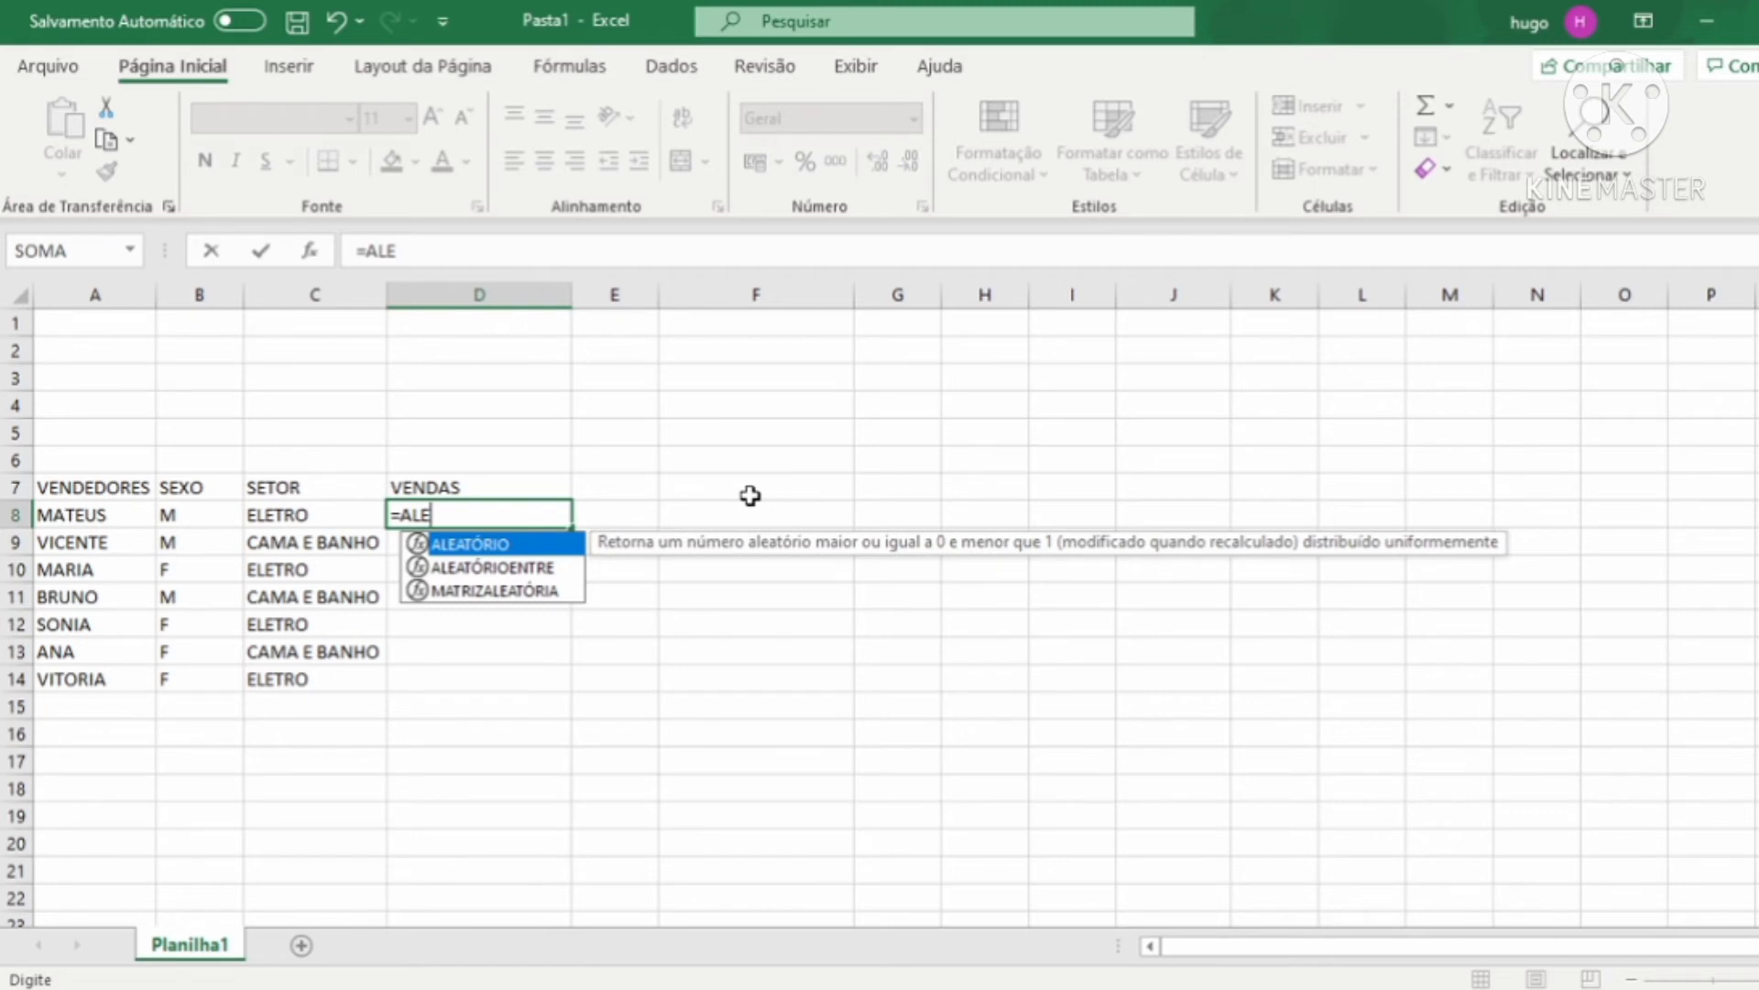
{"action": "key", "text": "Down"}
{"action": "key", "text": "Tab"}
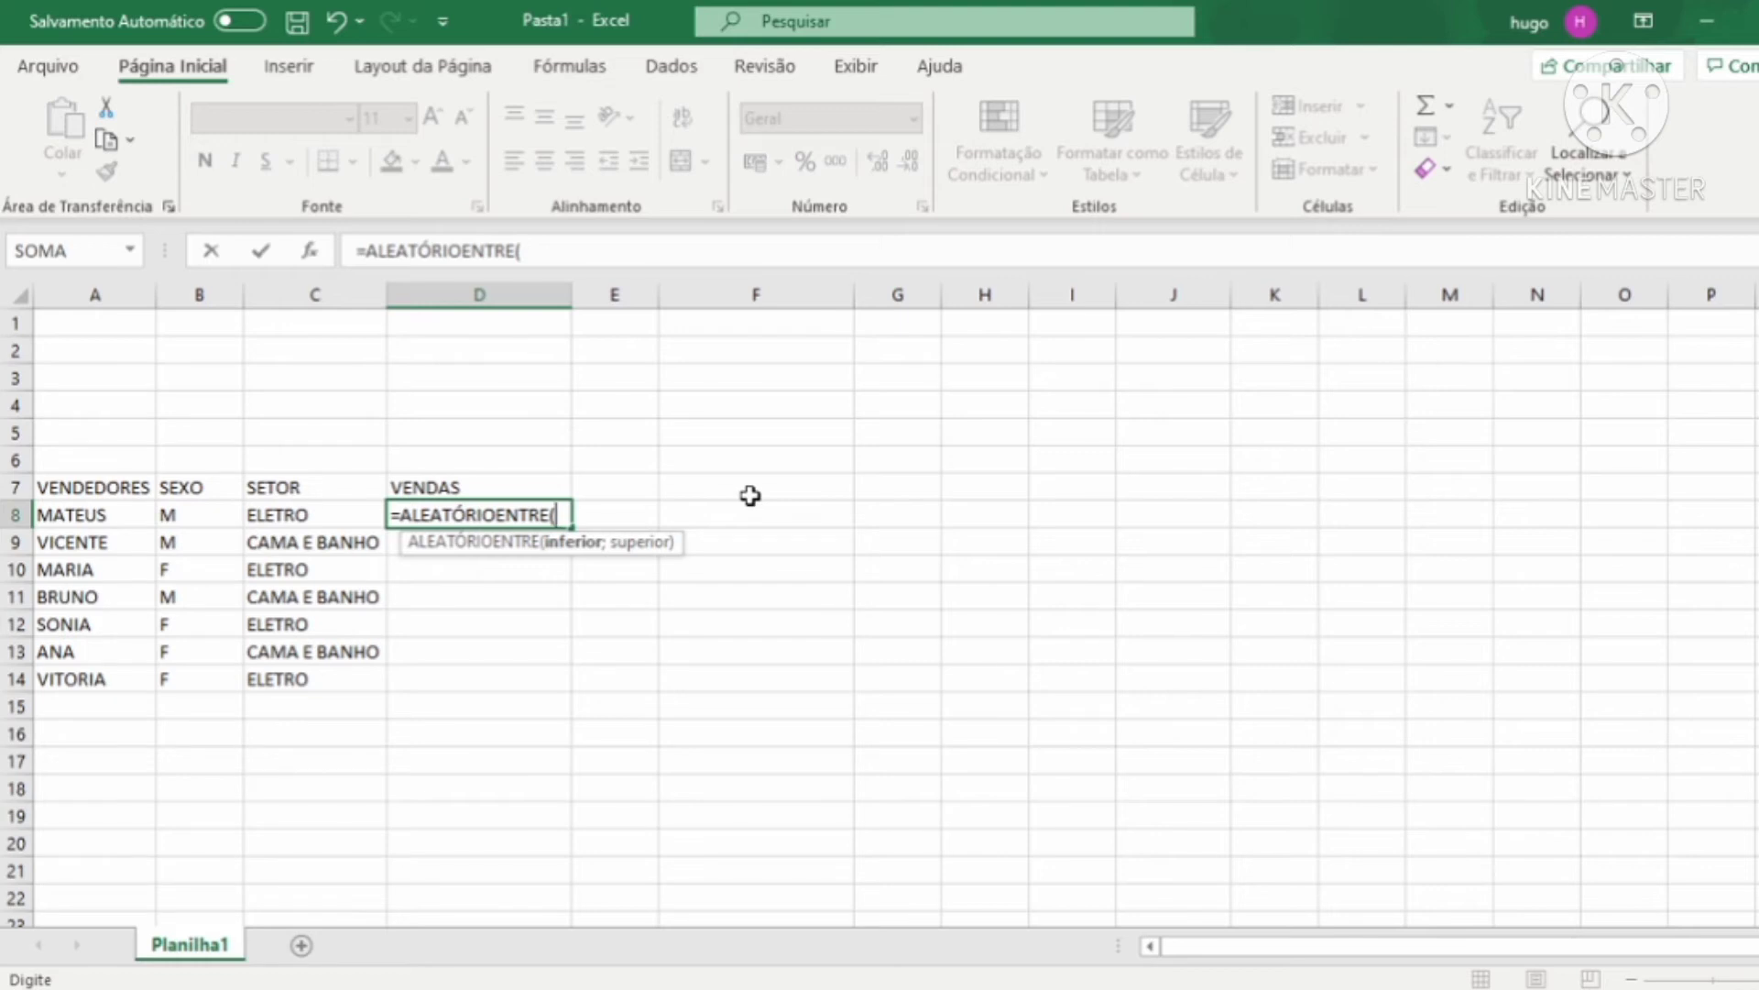
{"action": "type", "text": "500;"}
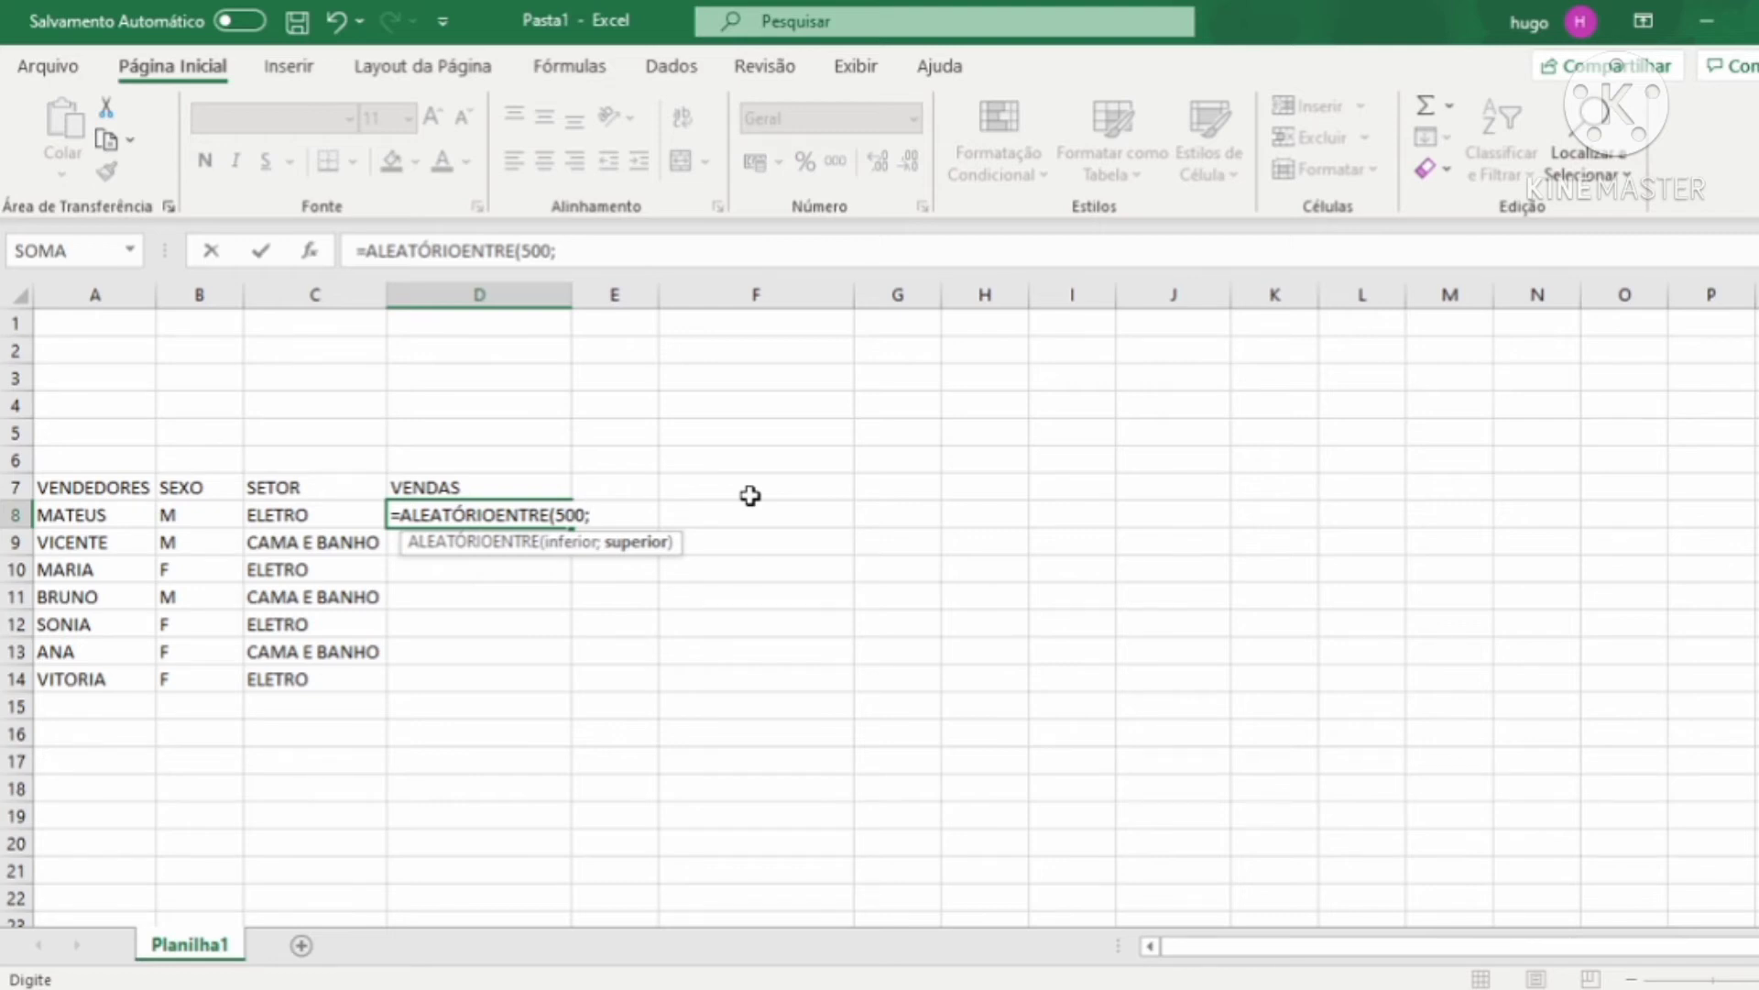
{"action": "type", "text": "2000"}
{"action": "key", "text": "Return"}
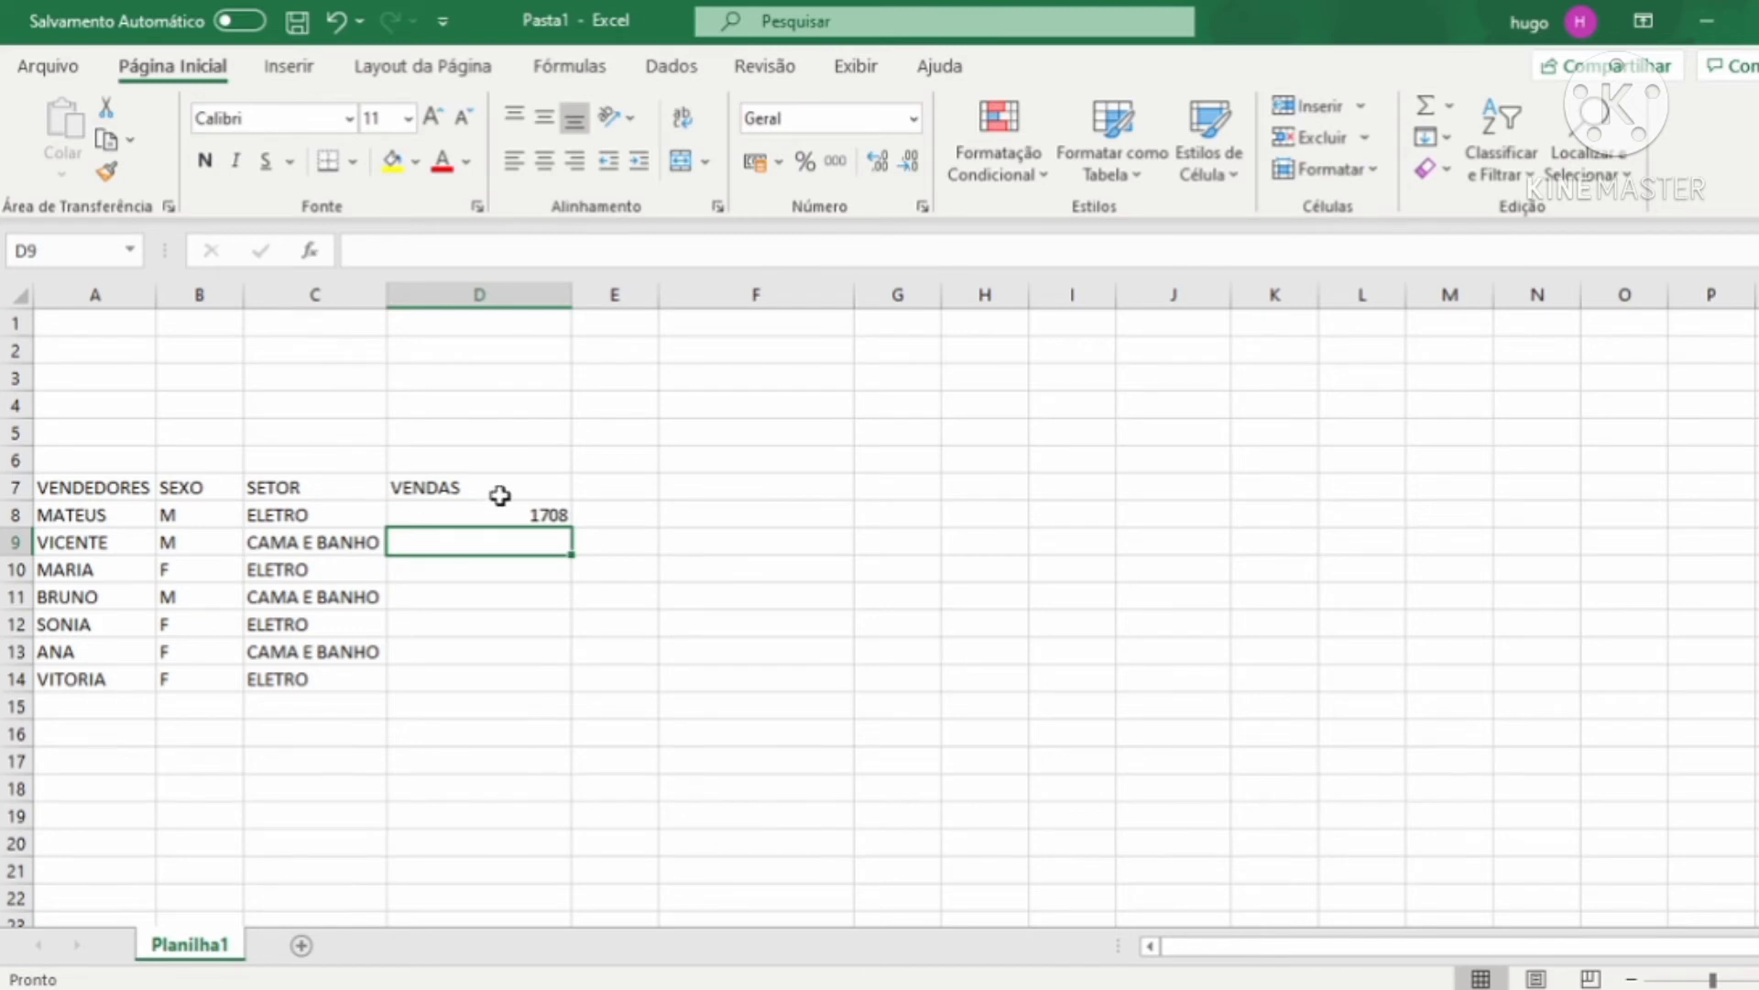
Fill the random sales formula down to D14 and replace the formulas in D8:D14 with fixed values.
{"action": "left_click", "coordinate": [548, 516]}
{"action": "left_click_drag", "start_coordinate": [575, 530], "coordinate": [550, 697]}
{"action": "key", "text": "ctrl+c"}
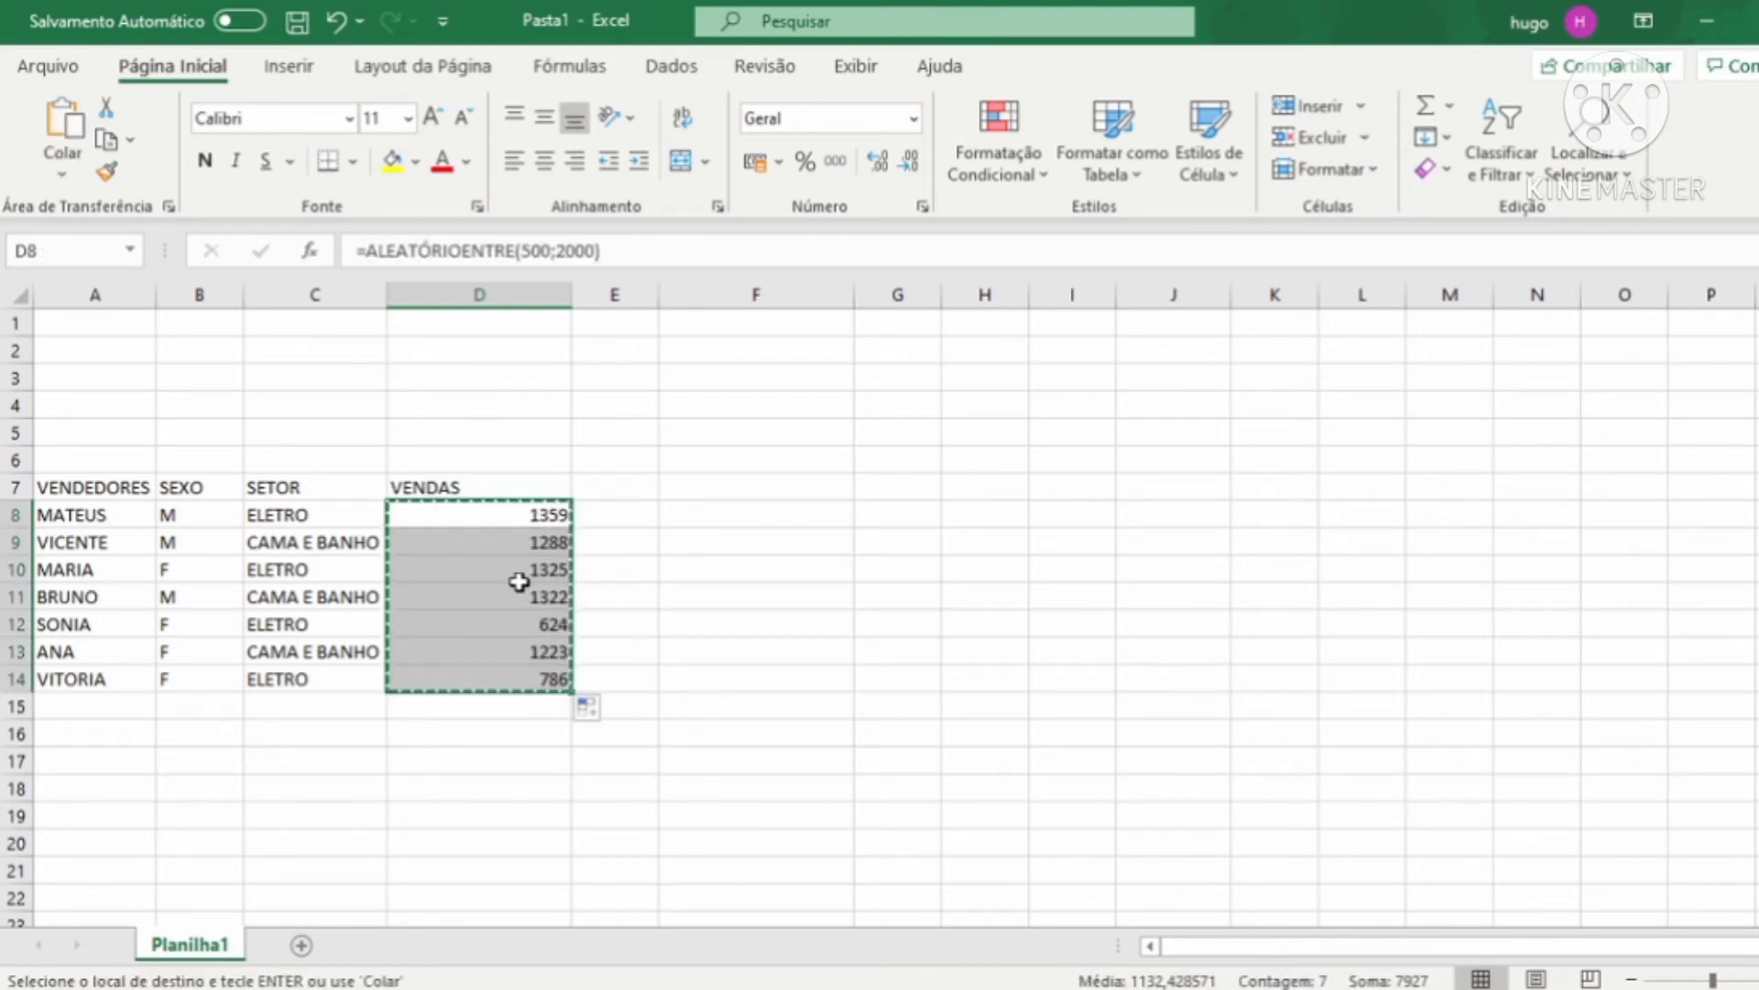
{"action": "right_click", "coordinate": [515, 598]}
{"action": "left_click", "coordinate": [629, 364]}
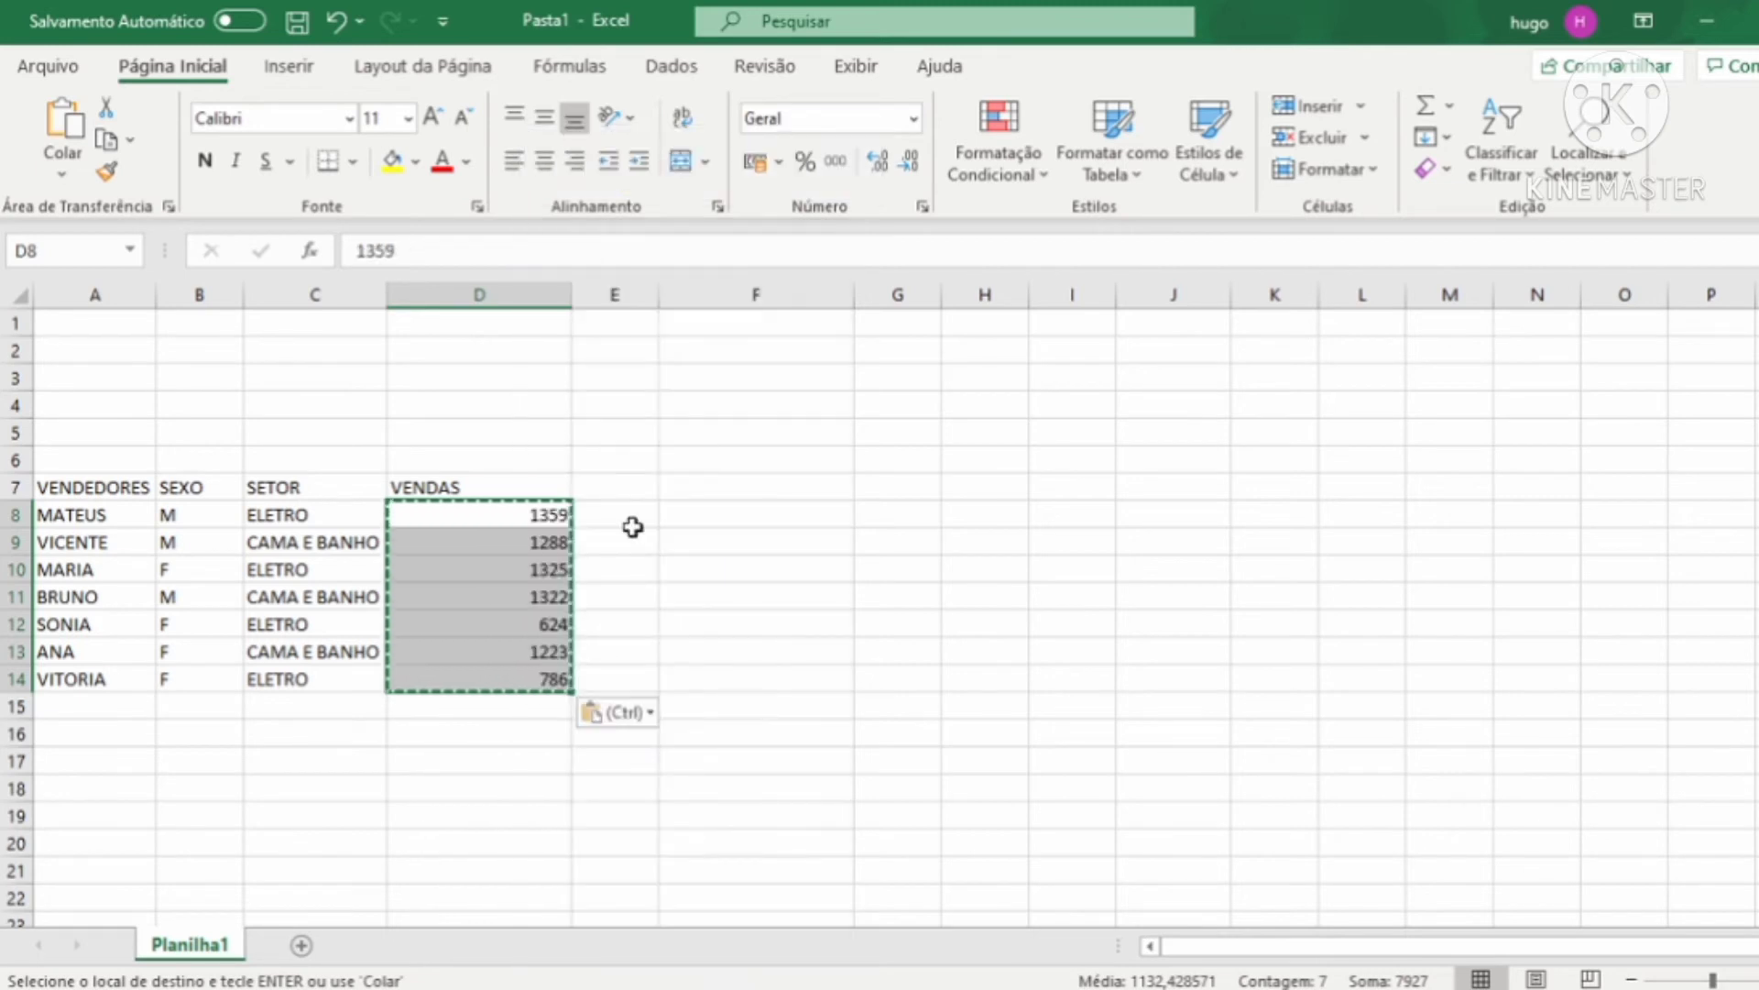
{"action": "key", "text": "Escape"}
{"action": "left_click", "coordinate": [516, 596]}
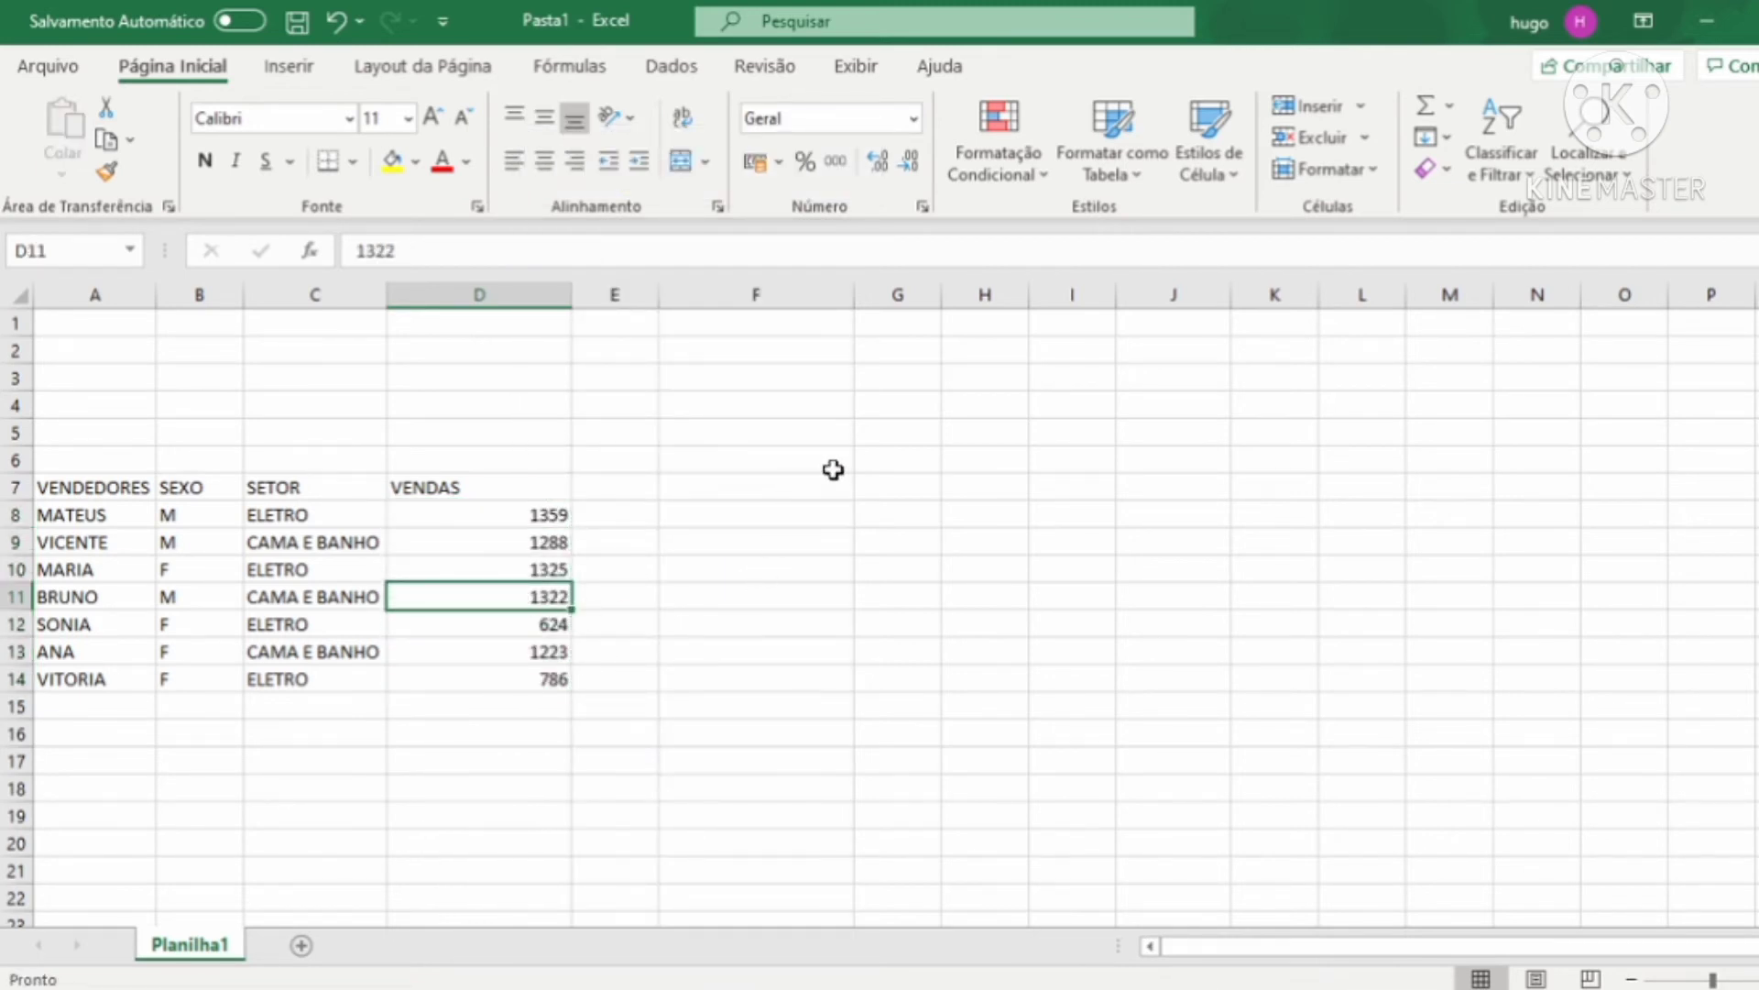
Enter the criteria labels SEXO, SETOR and META in G6, G7 and G8.
{"action": "left_click", "coordinate": [886, 459]}
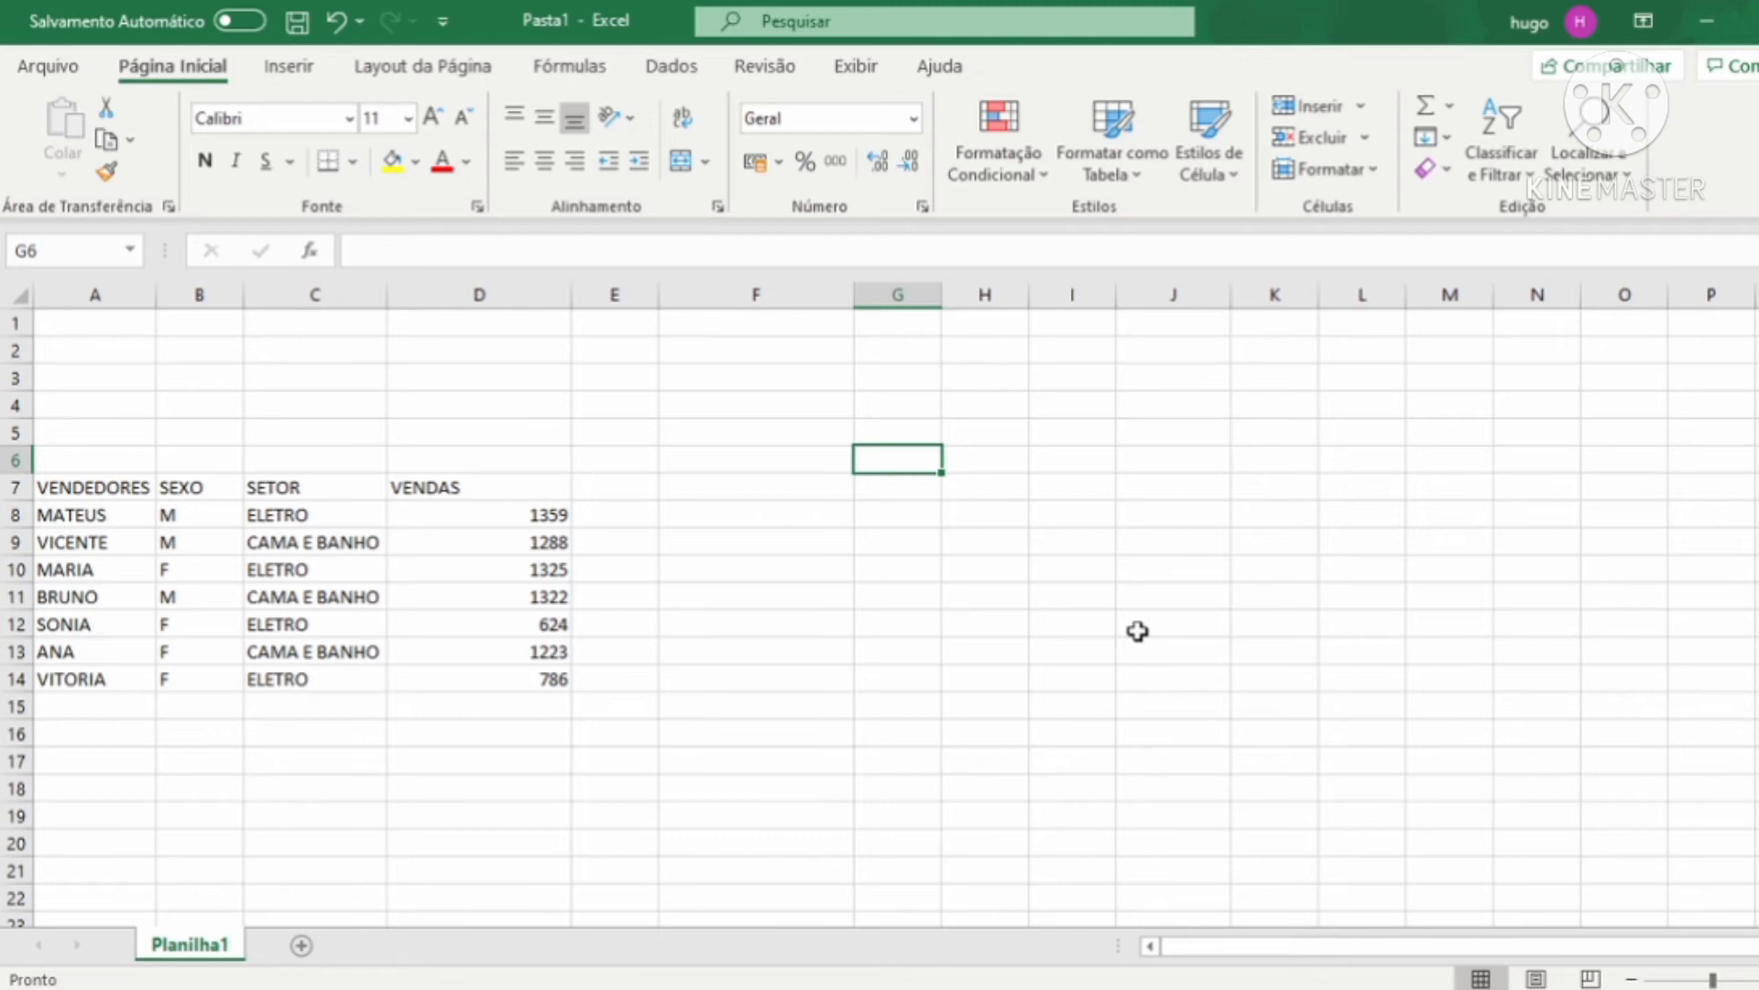
{"action": "type", "text": "SEXO"}
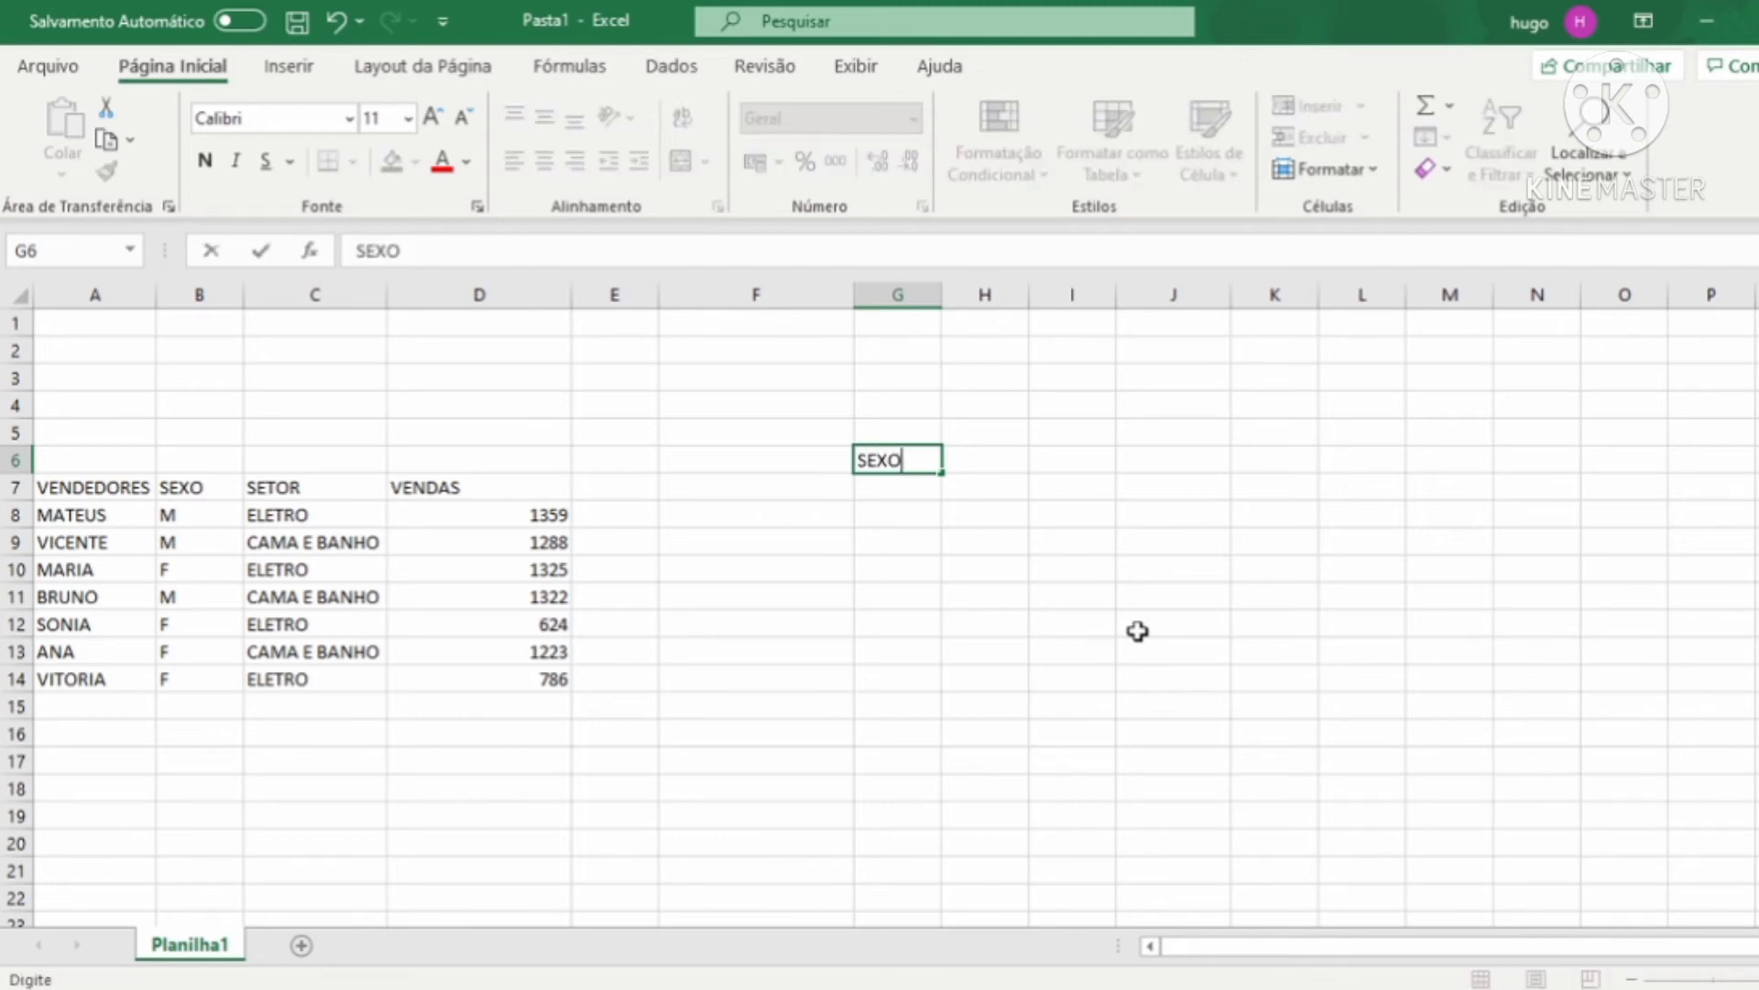
{"action": "key", "text": "Return"}
{"action": "type", "text": "SETOR"}
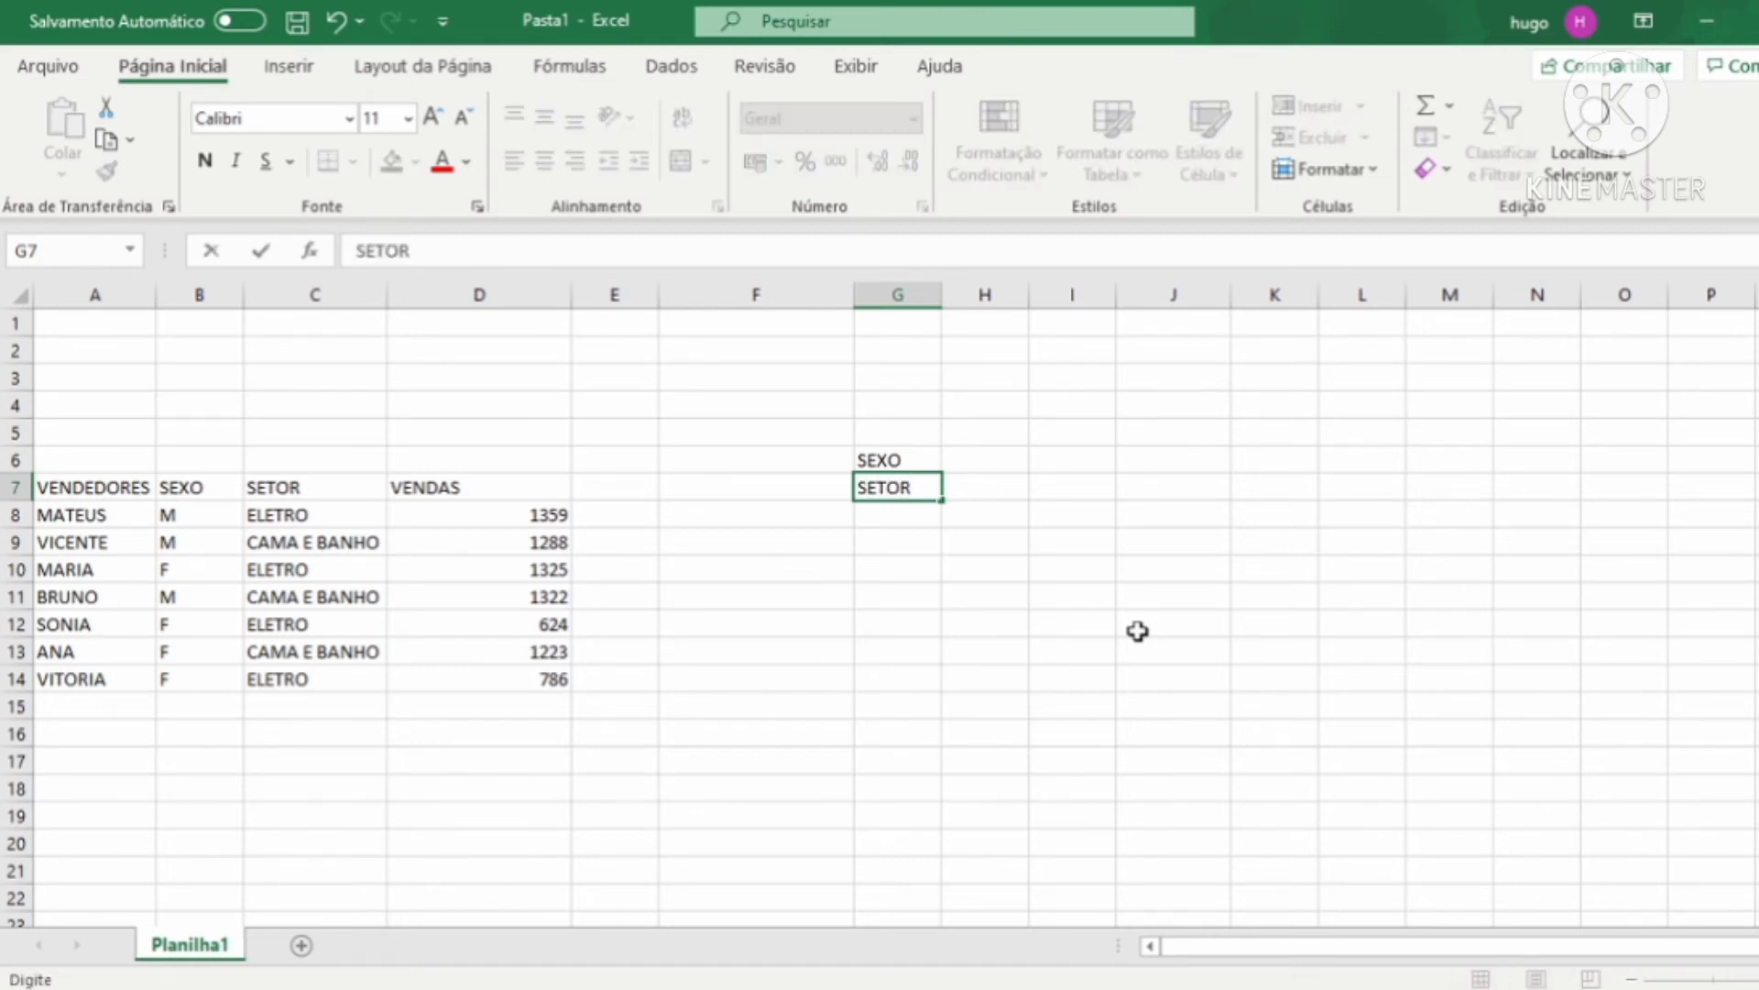
{"action": "key", "text": "Return"}
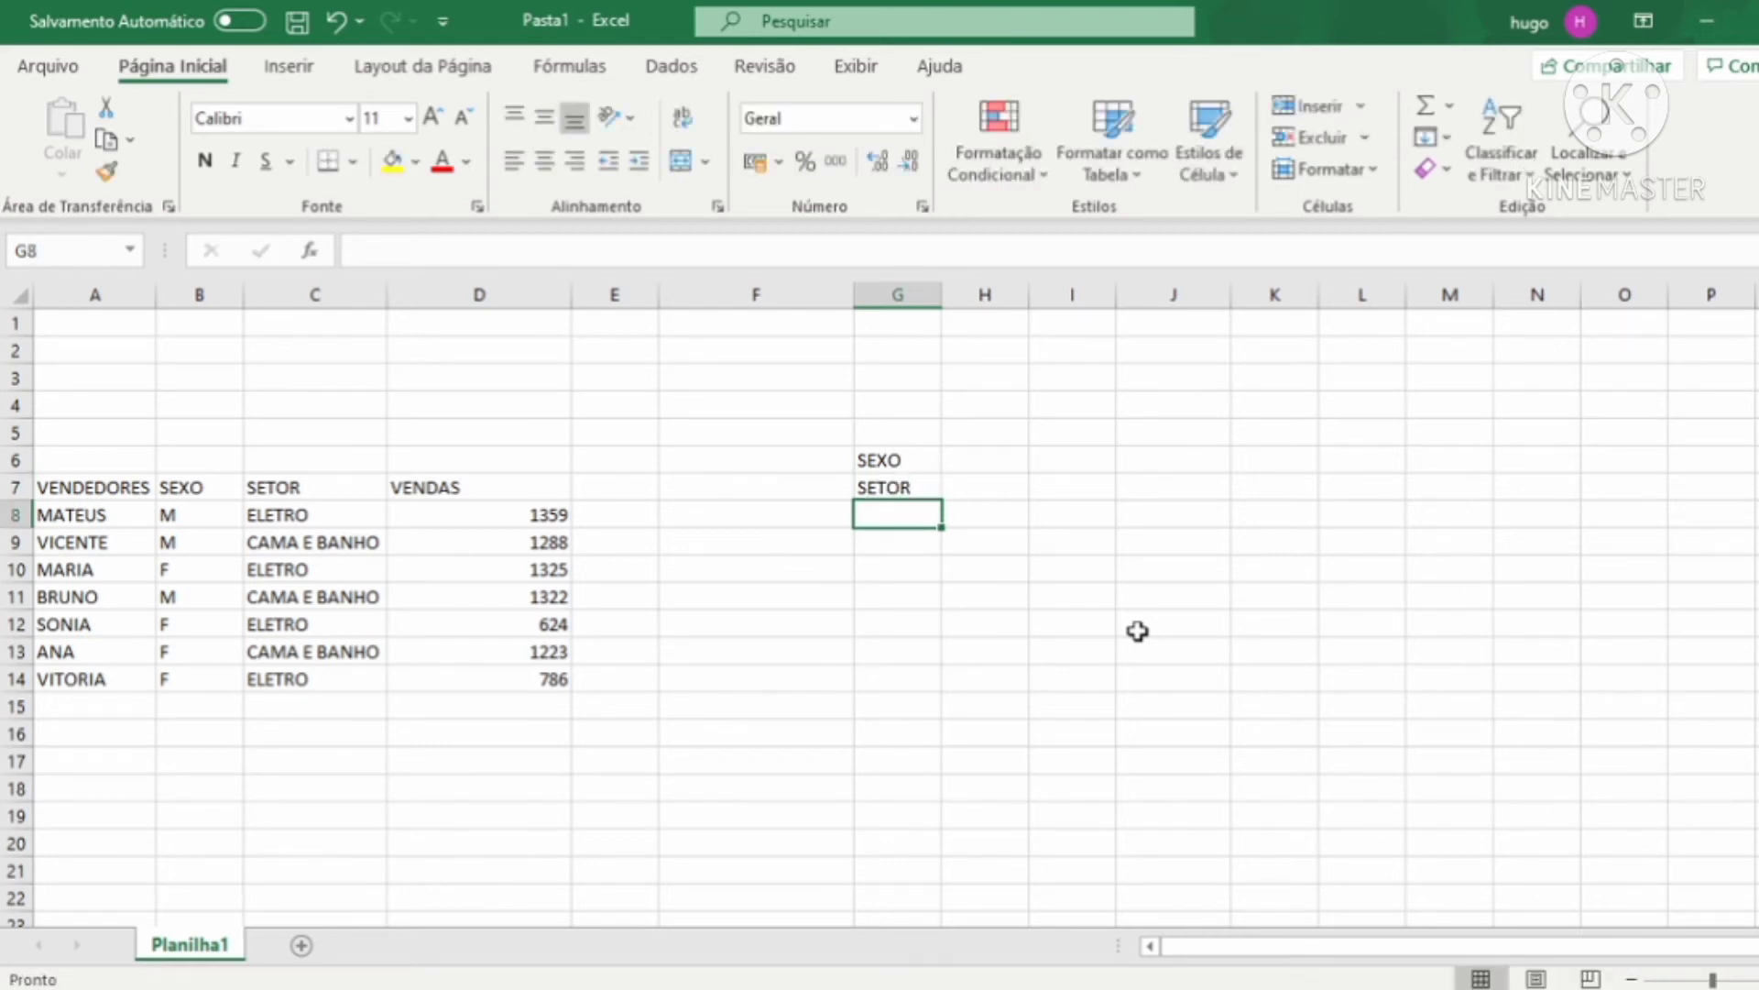
{"action": "type", "text": "META"}
{"action": "key", "text": "Tab"}
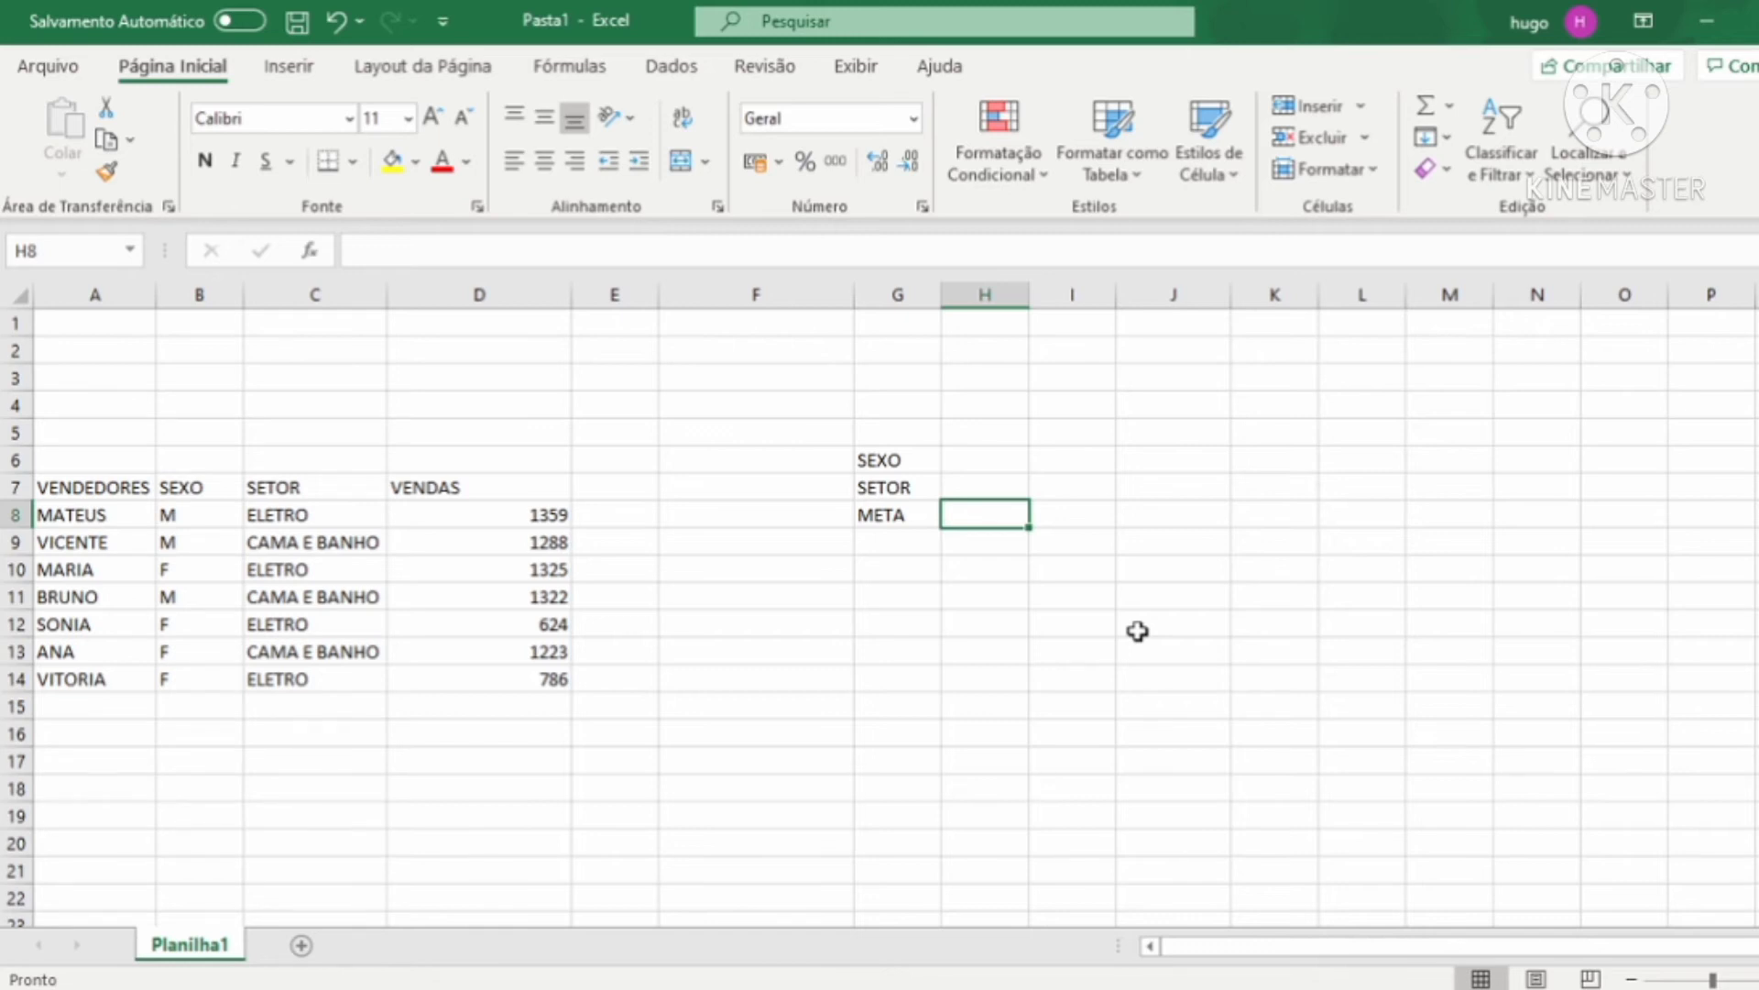
Widen column G slightly and fill the criteria cells H6:H8 with yellow.
{"action": "key", "text": "Left"}
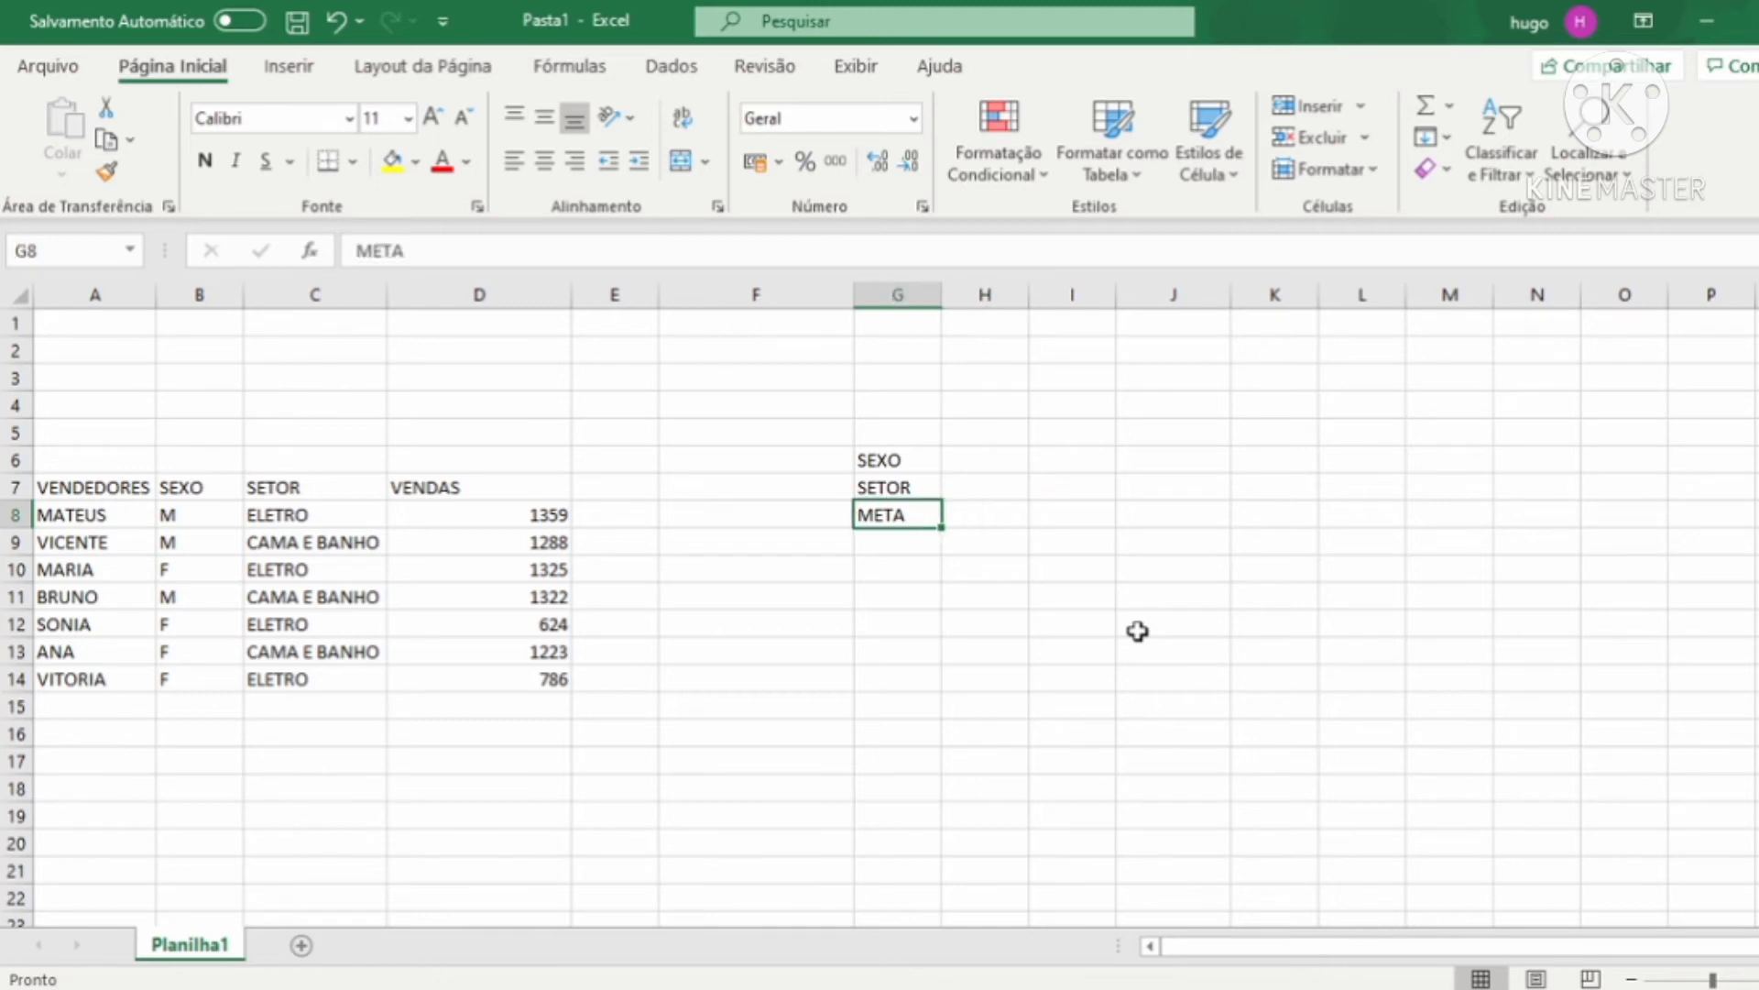
{"action": "double_click", "coordinate": [941, 295]}
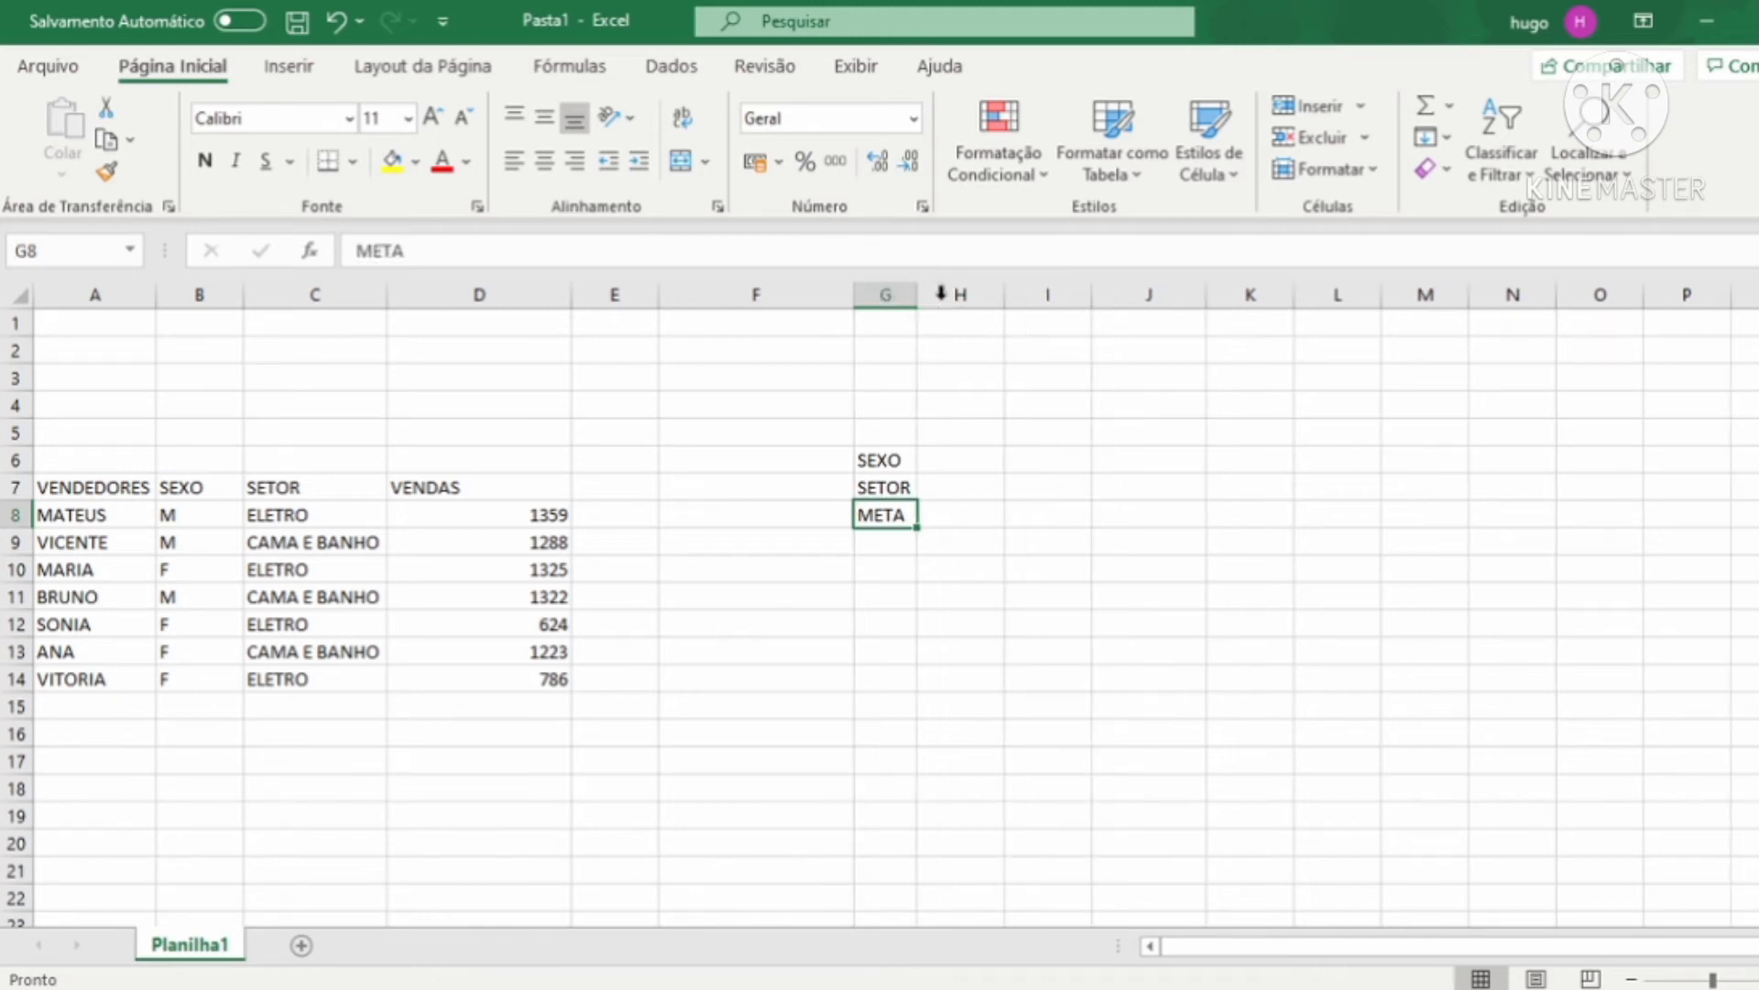
{"action": "left_click_drag", "start_coordinate": [916, 294], "coordinate": [956, 294]}
{"action": "left_click", "coordinate": [998, 460]}
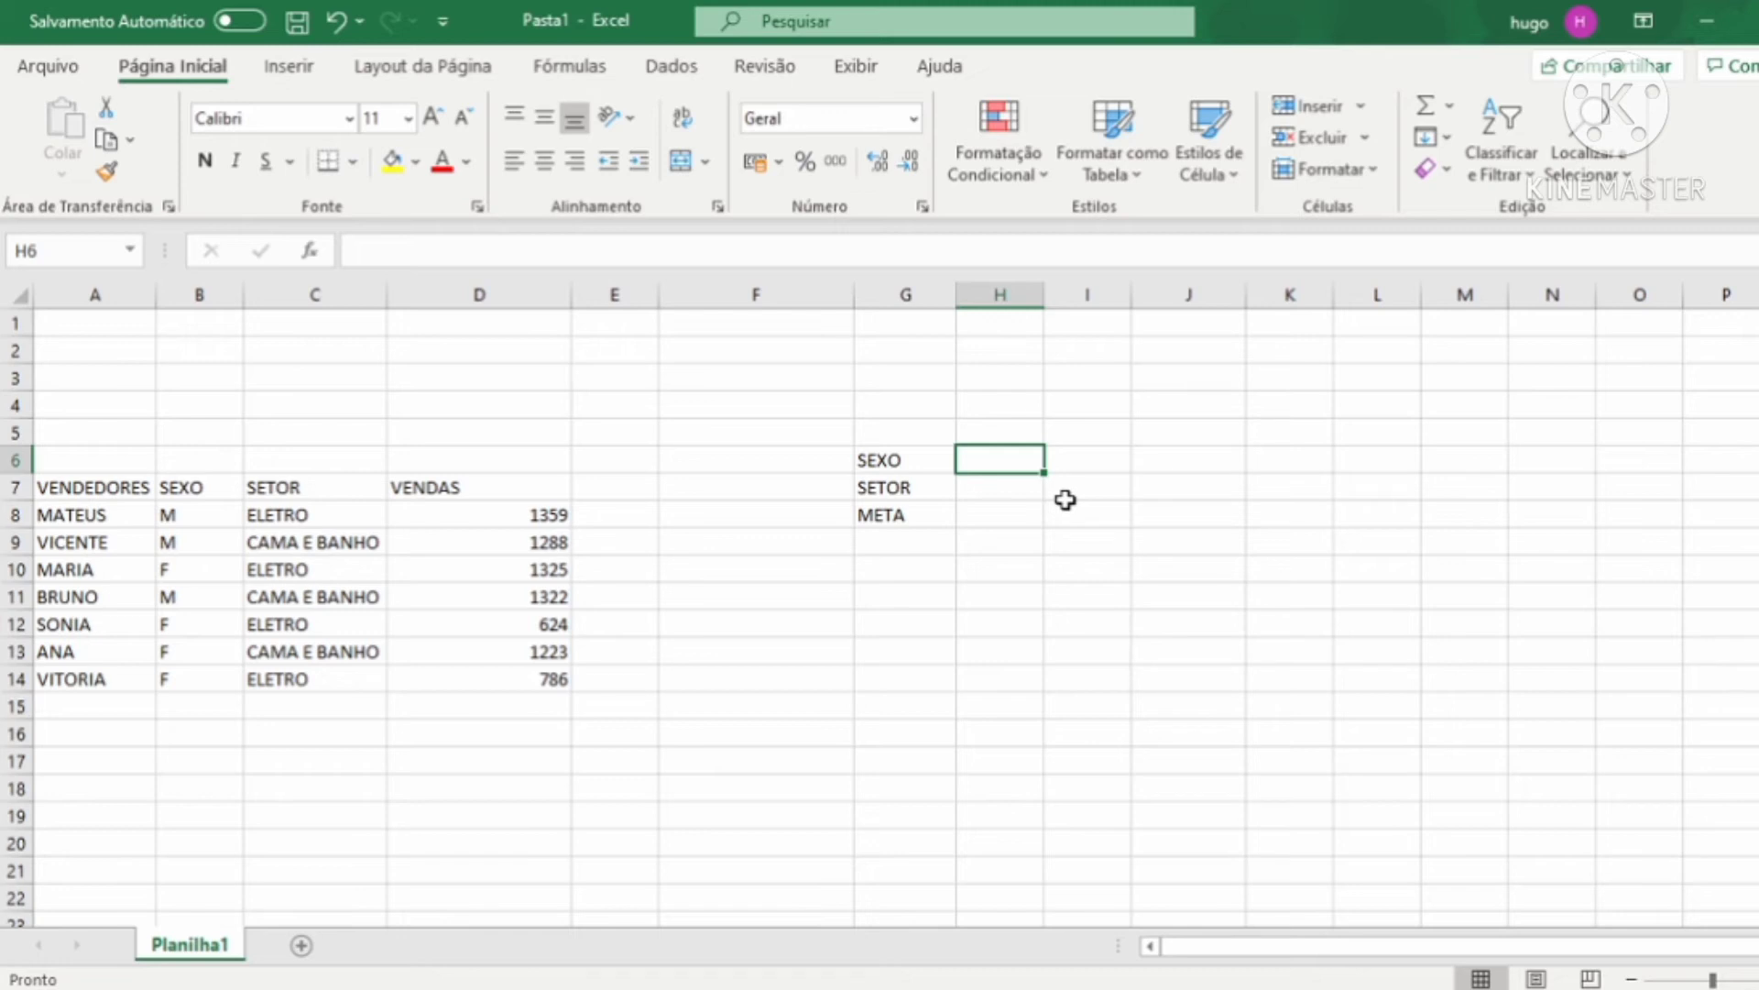
{"action": "left_click_drag", "start_coordinate": [1009, 457], "coordinate": [1012, 510]}
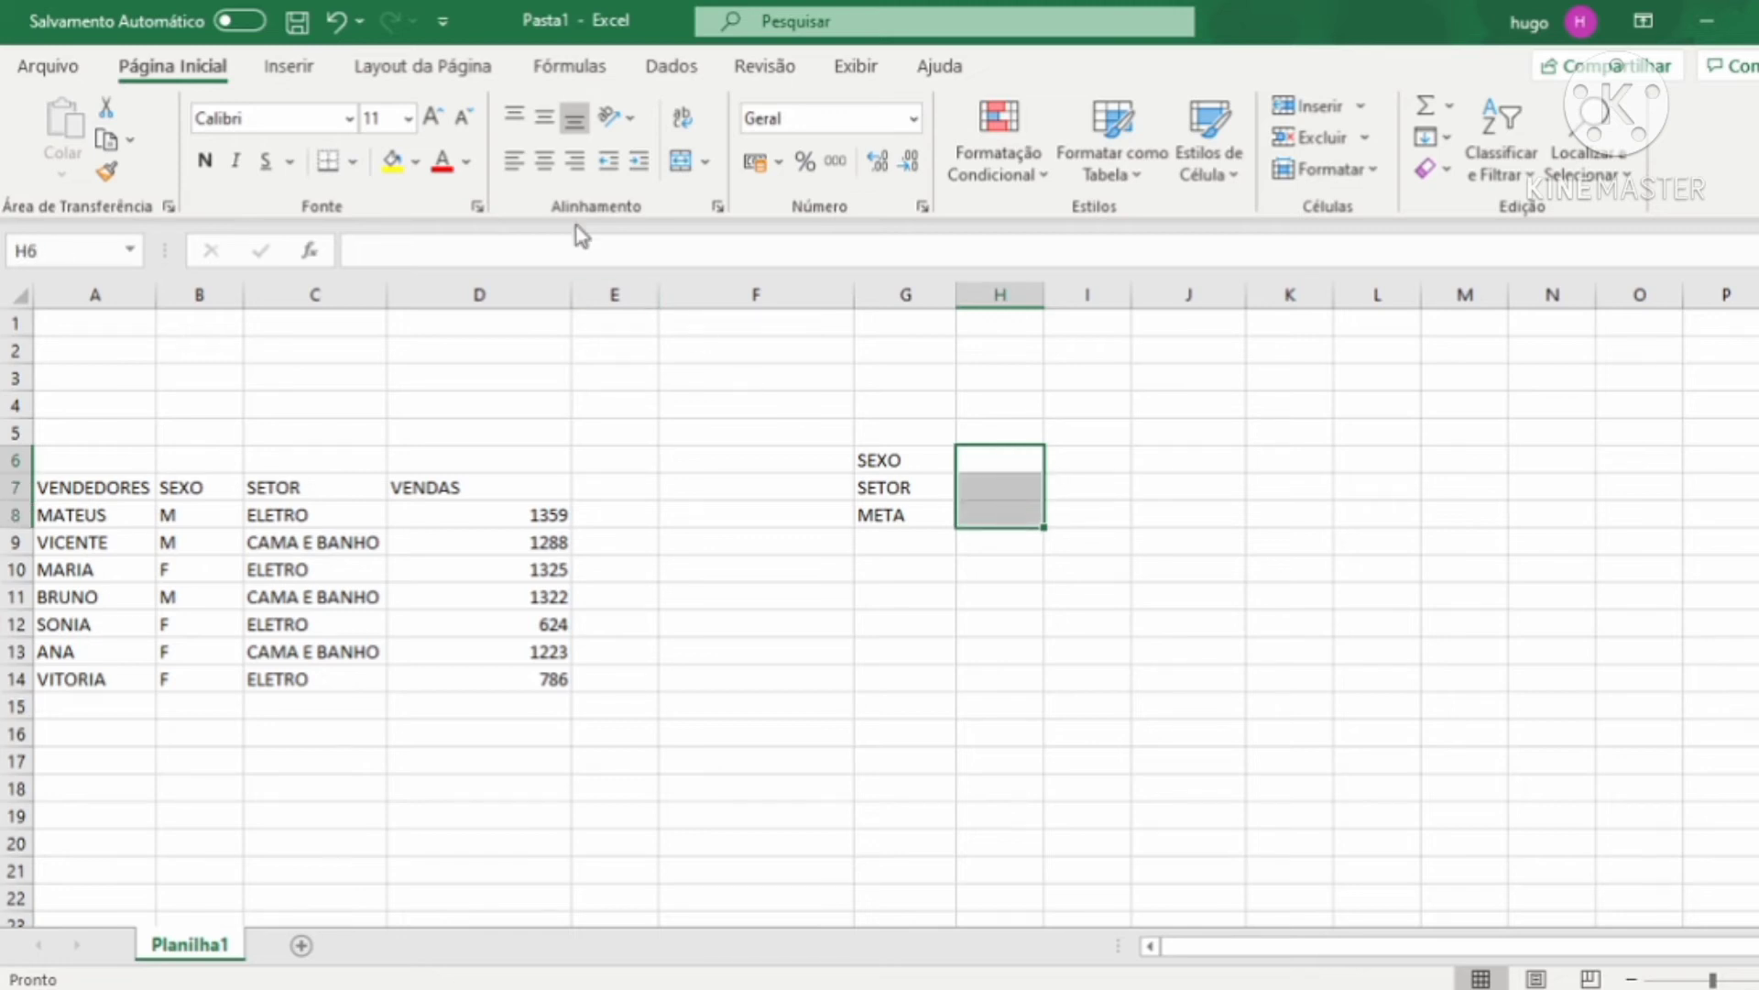
{"action": "left_click", "coordinate": [392, 163]}
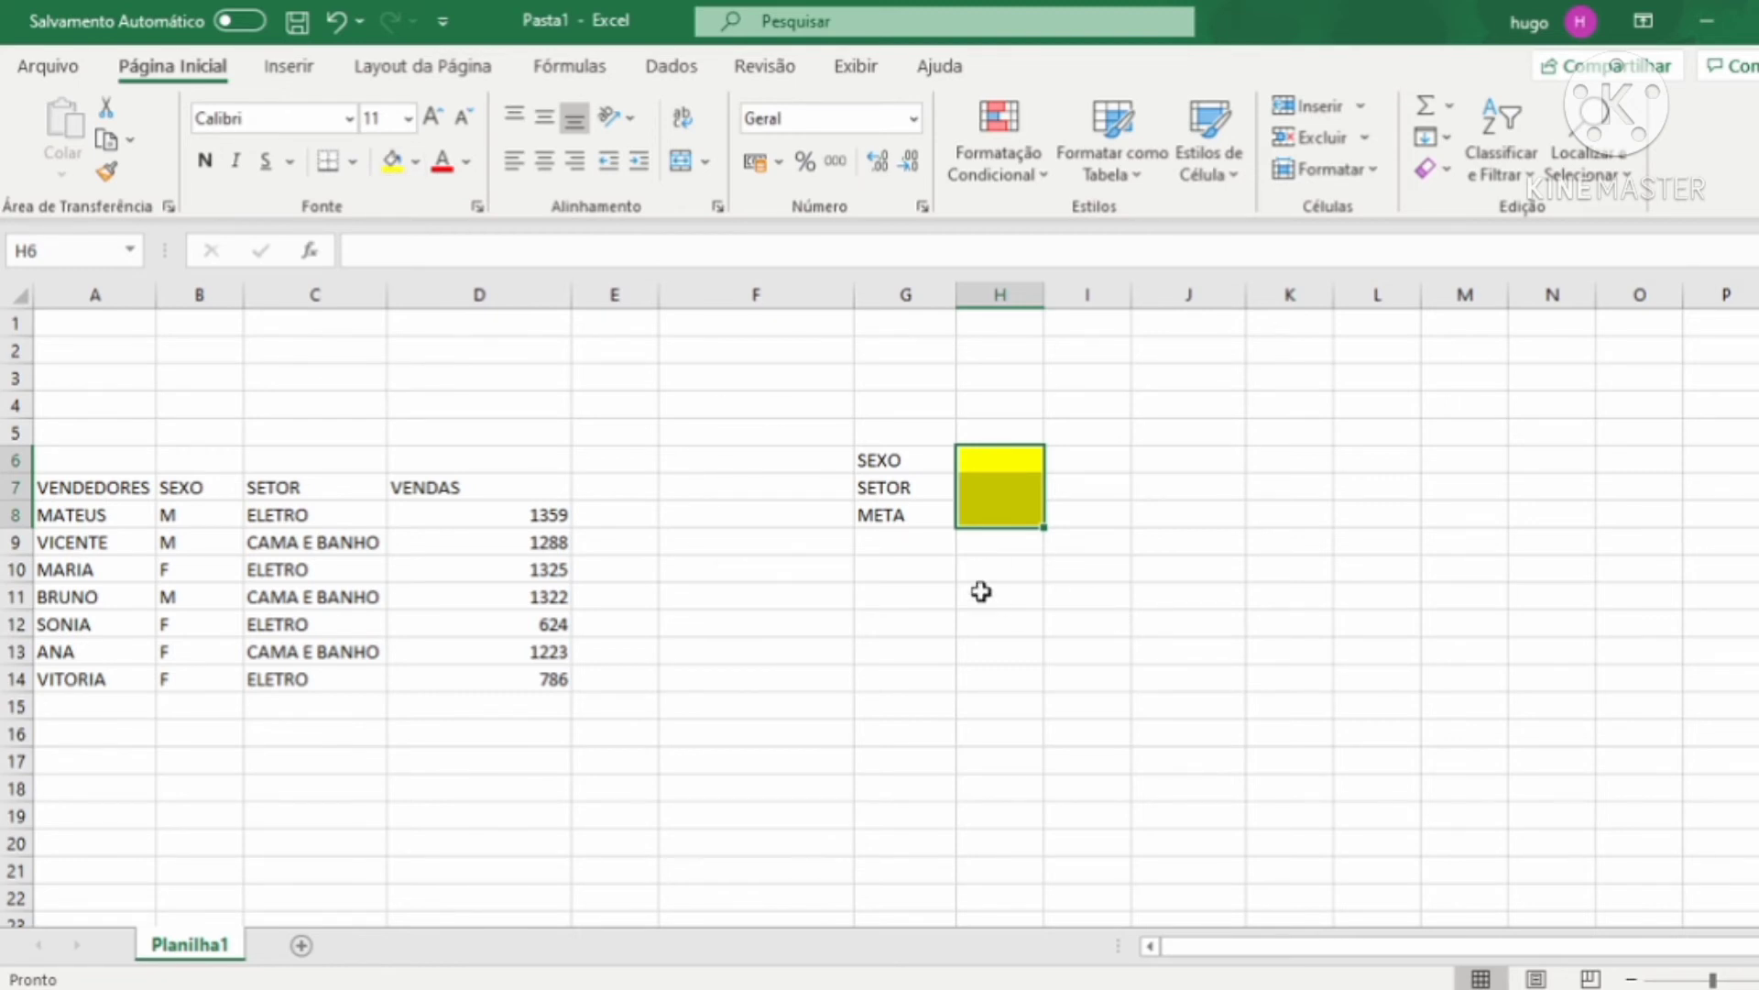
Start a CONT.SES formula in G10 with B8:B14 as the first criteria range and cell H6 as its criterion.
{"action": "left_click", "coordinate": [910, 574]}
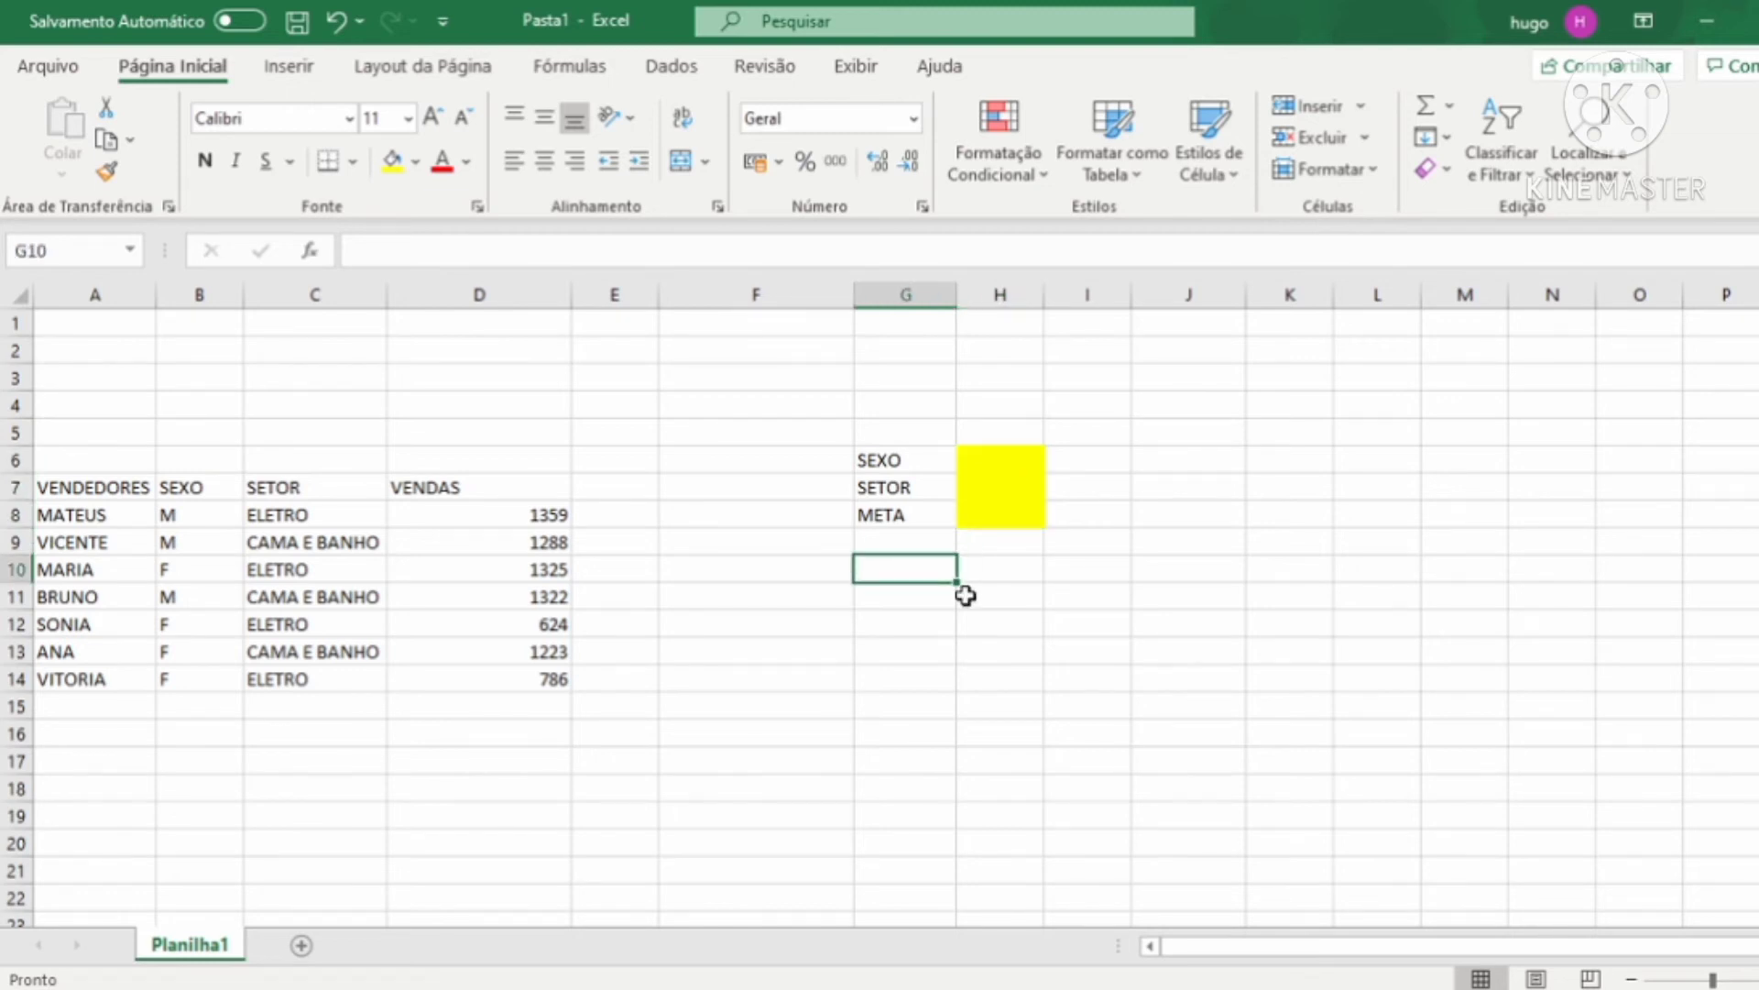
{"action": "type", "text": "=CONT"}
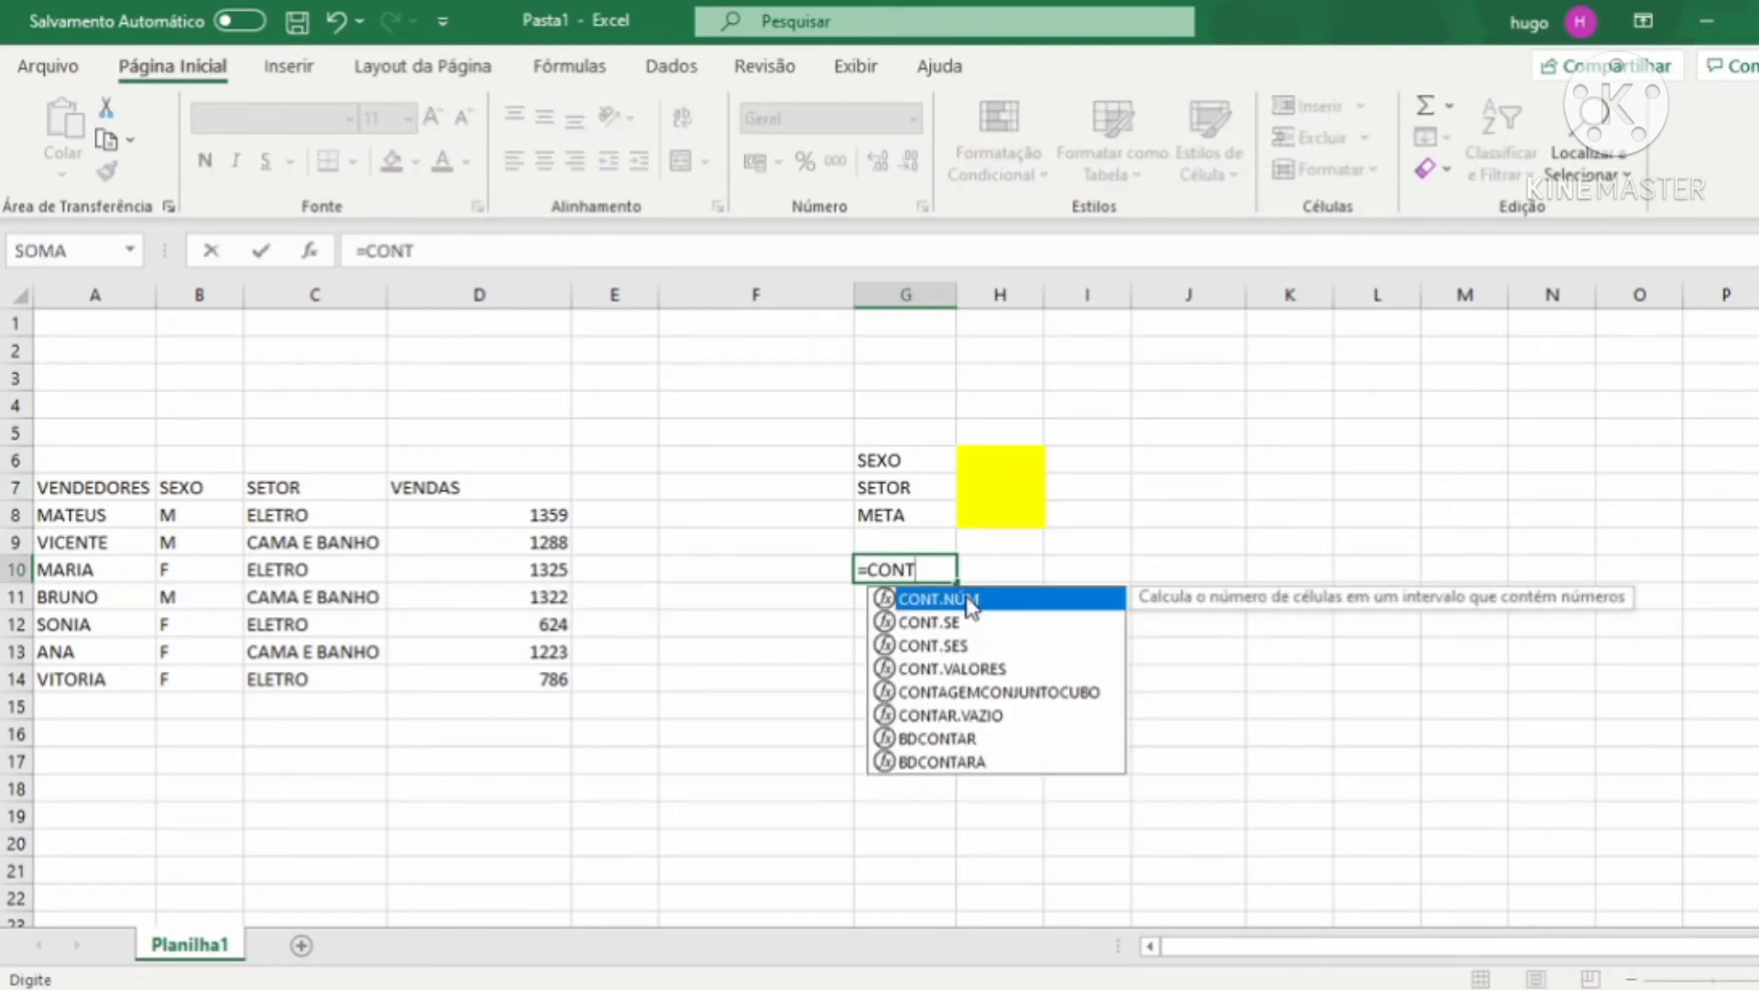
{"action": "type", "text": ".SES("}
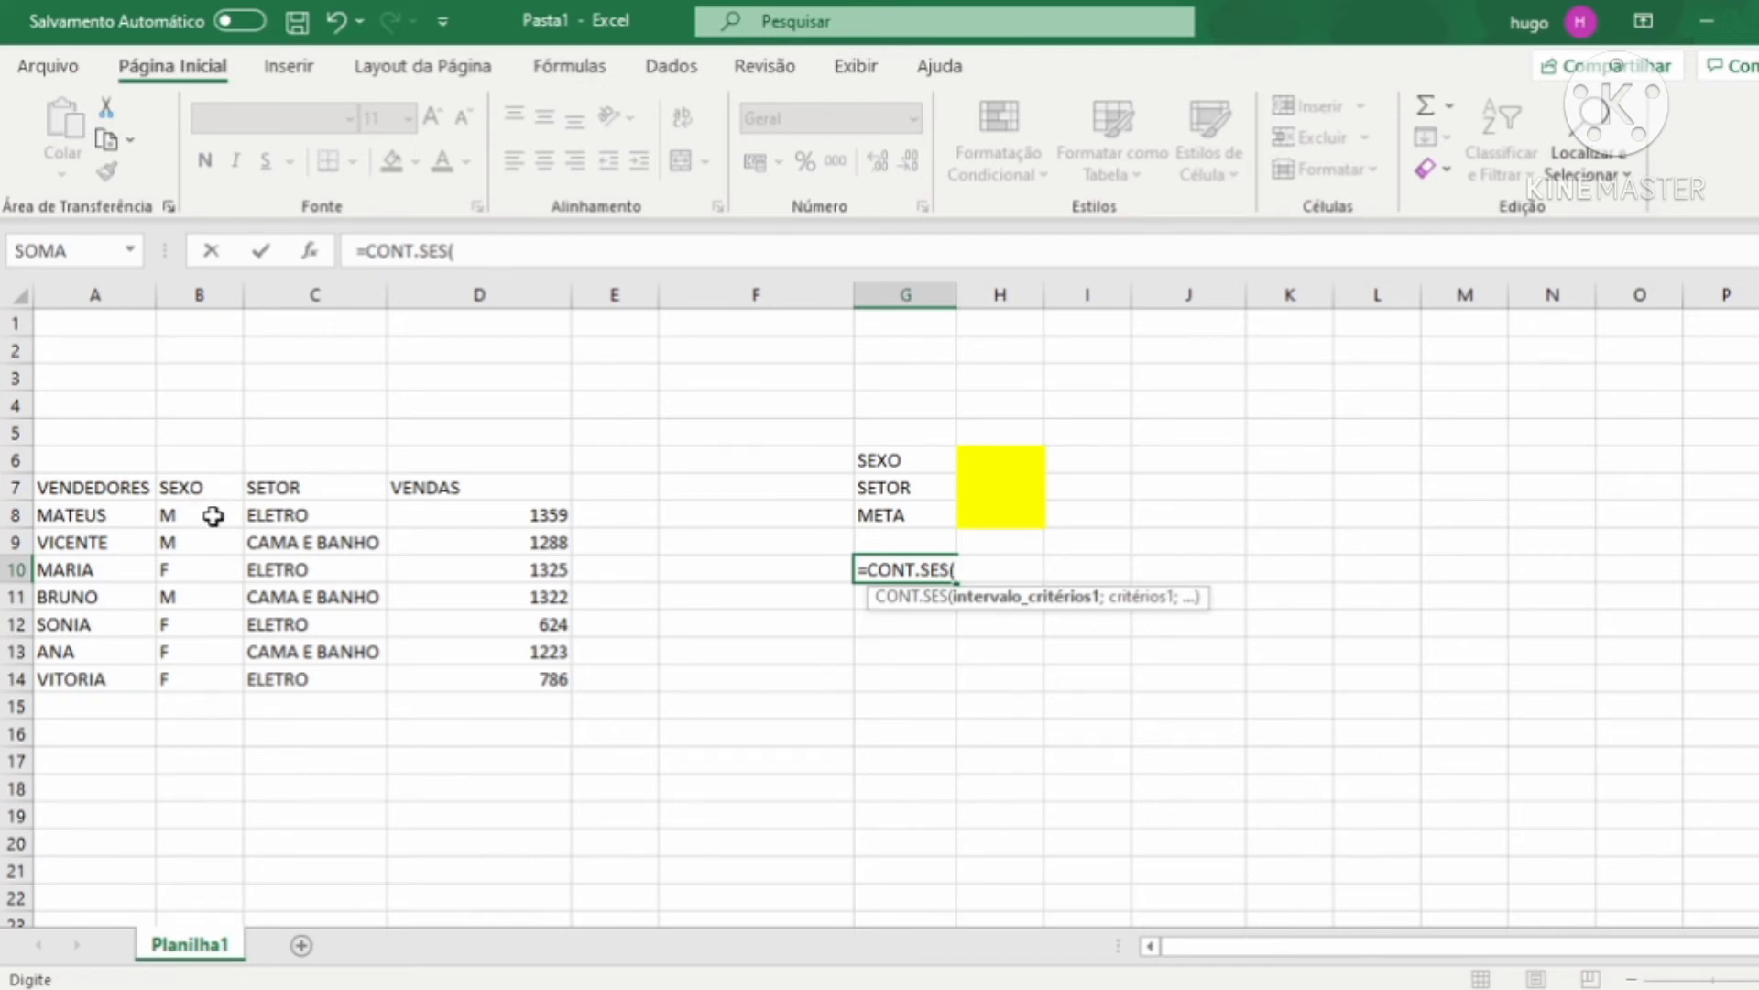
{"action": "left_click_drag", "start_coordinate": [213, 516], "coordinate": [238, 681]}
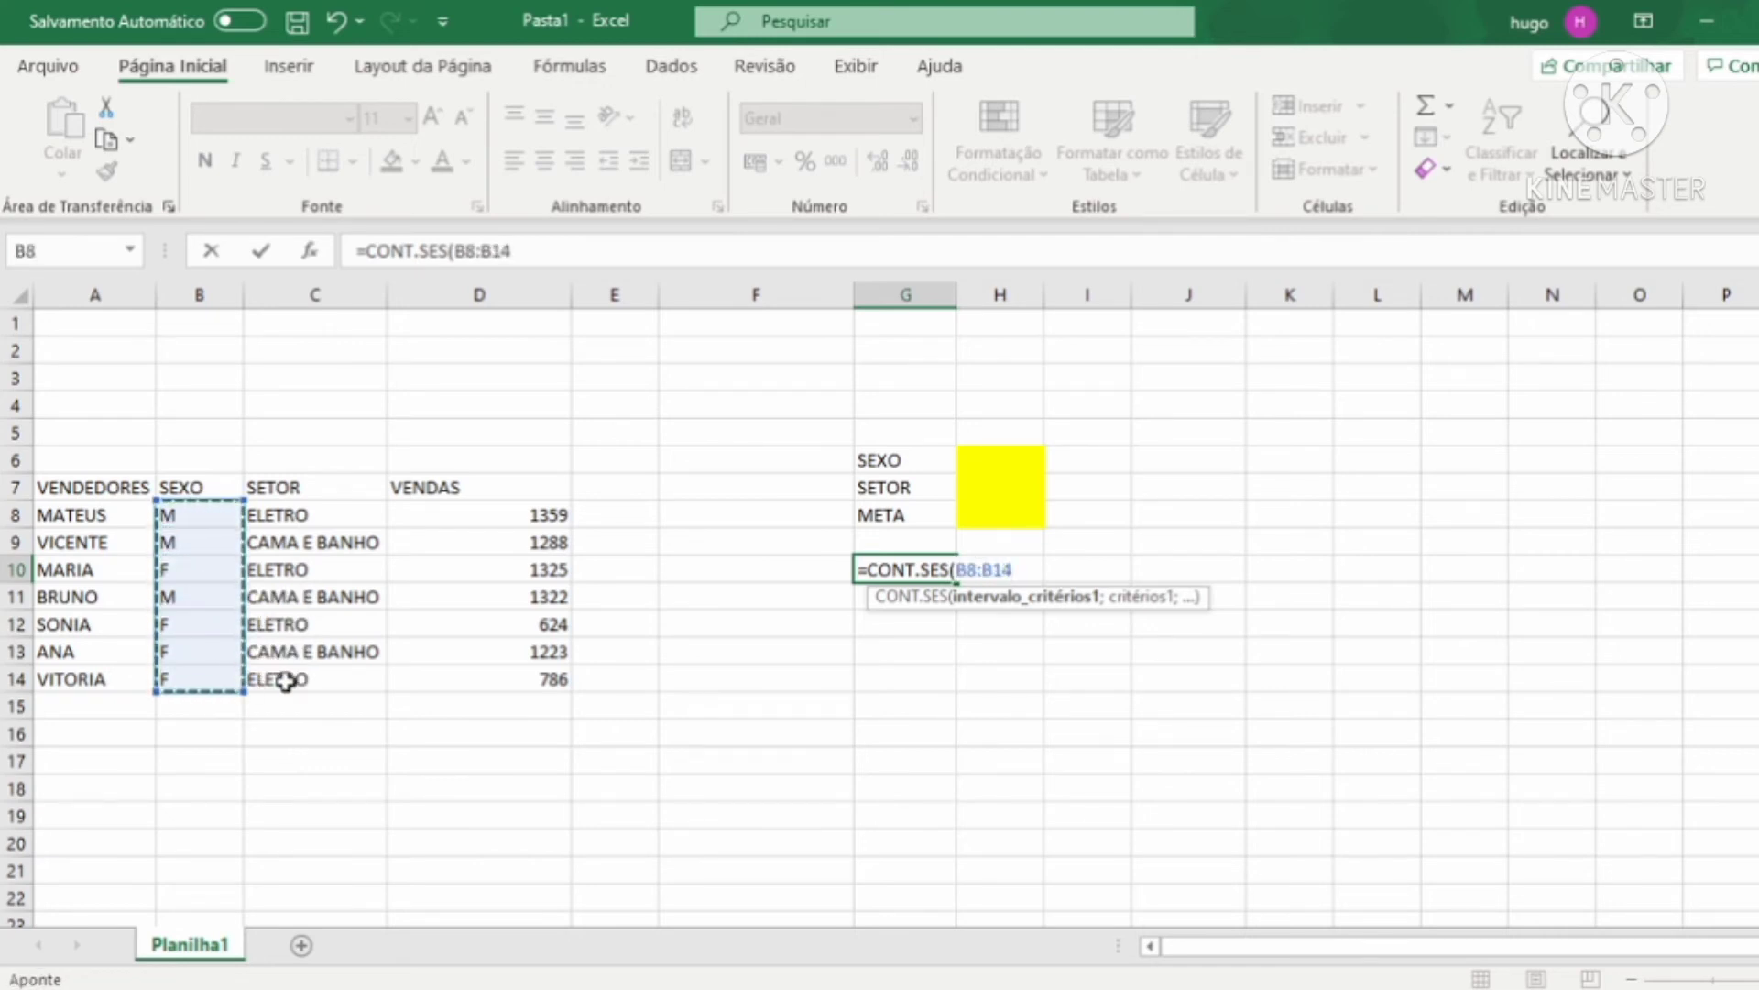
{"action": "type", "text": ";"}
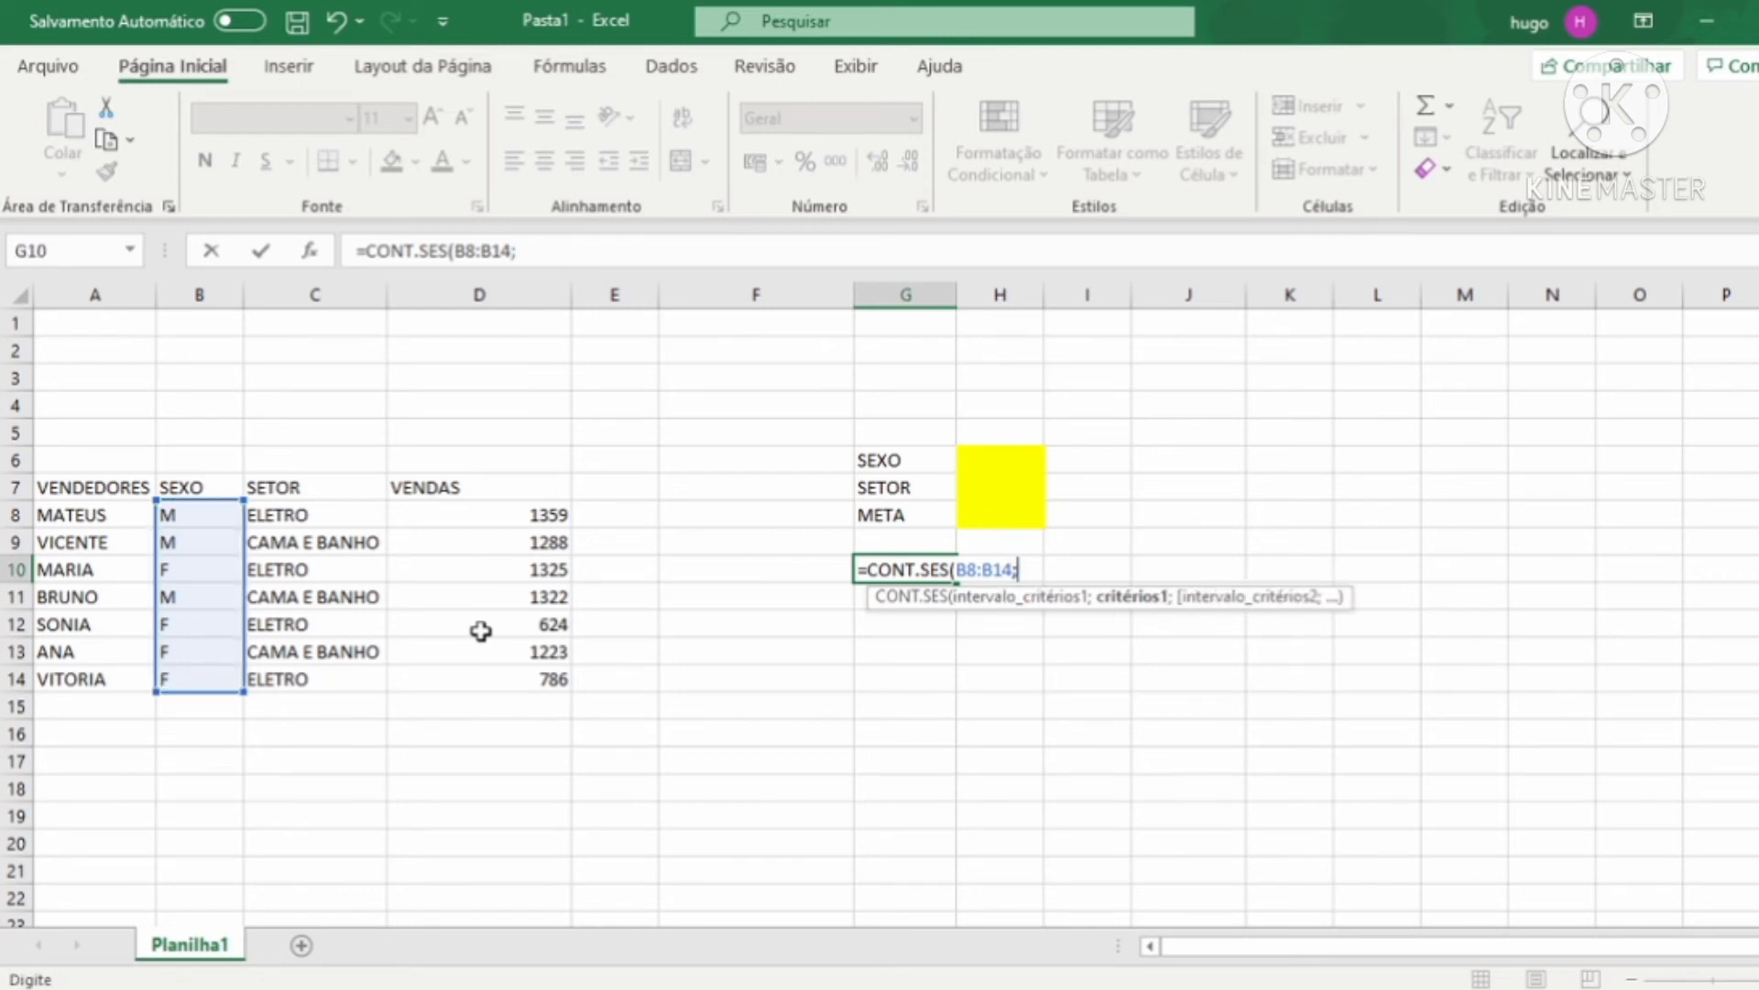
{"action": "left_click", "coordinate": [994, 457]}
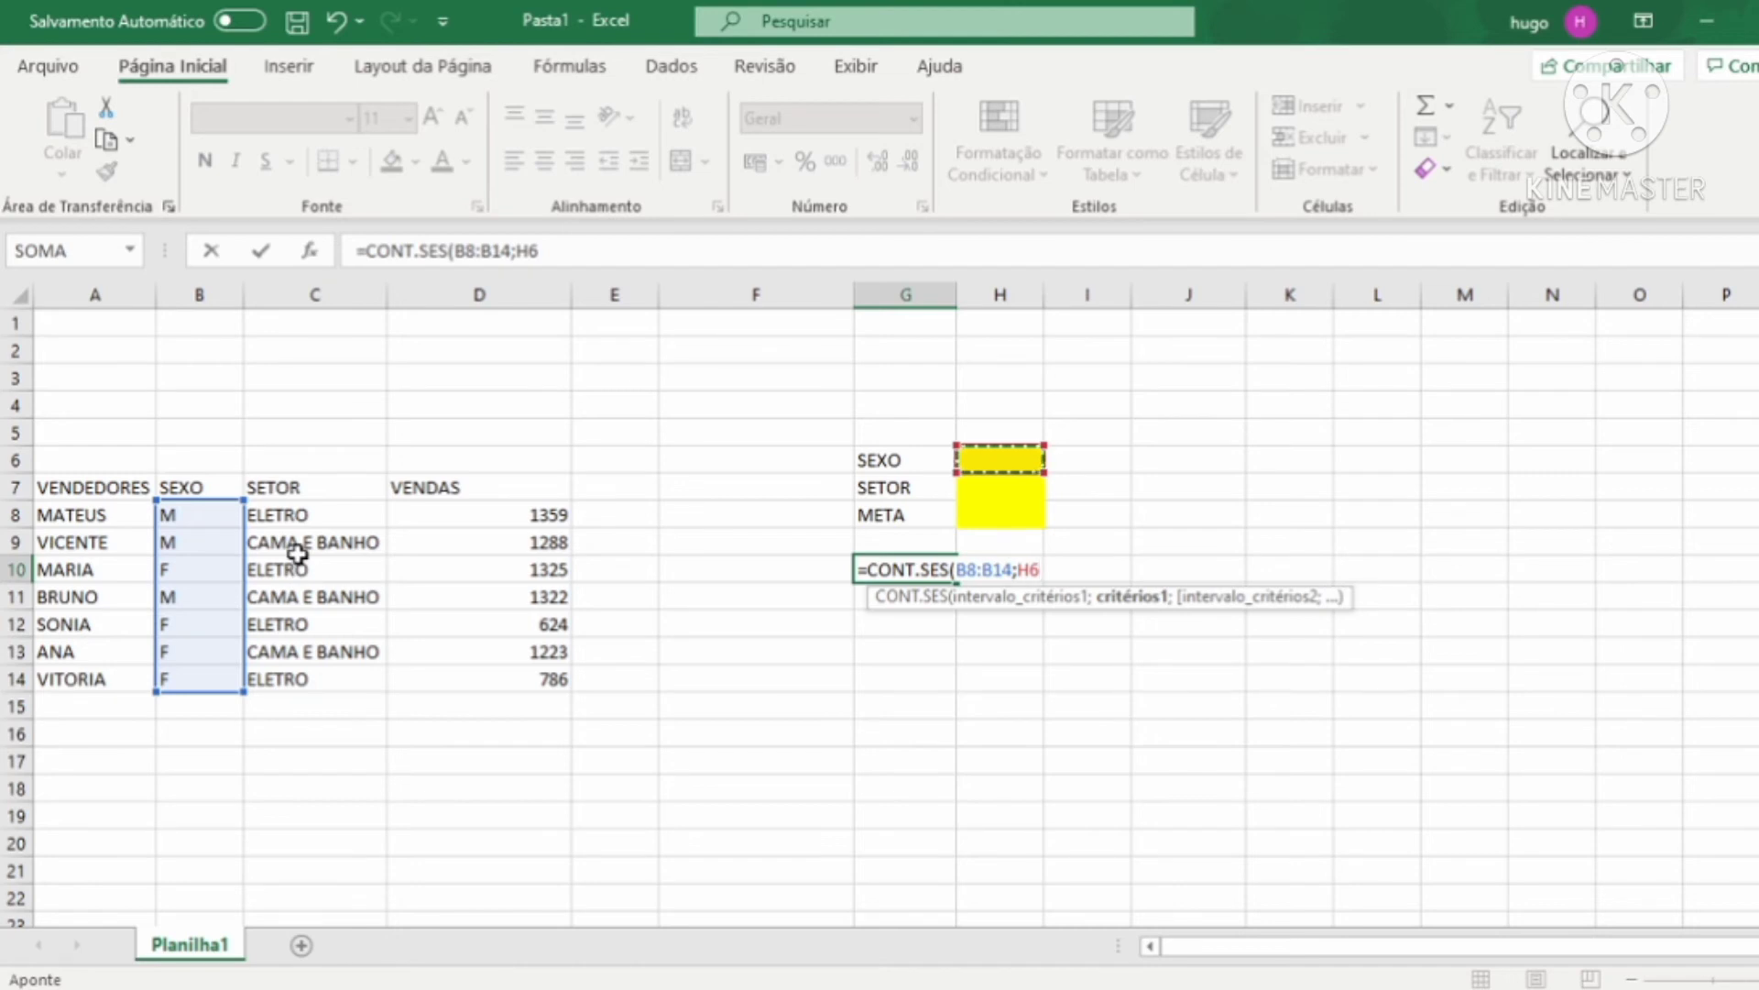
Add C8:C14 as the second criteria range in the CONT.SES formula, with cell H7 as its criterion.
{"action": "type", "text": ";"}
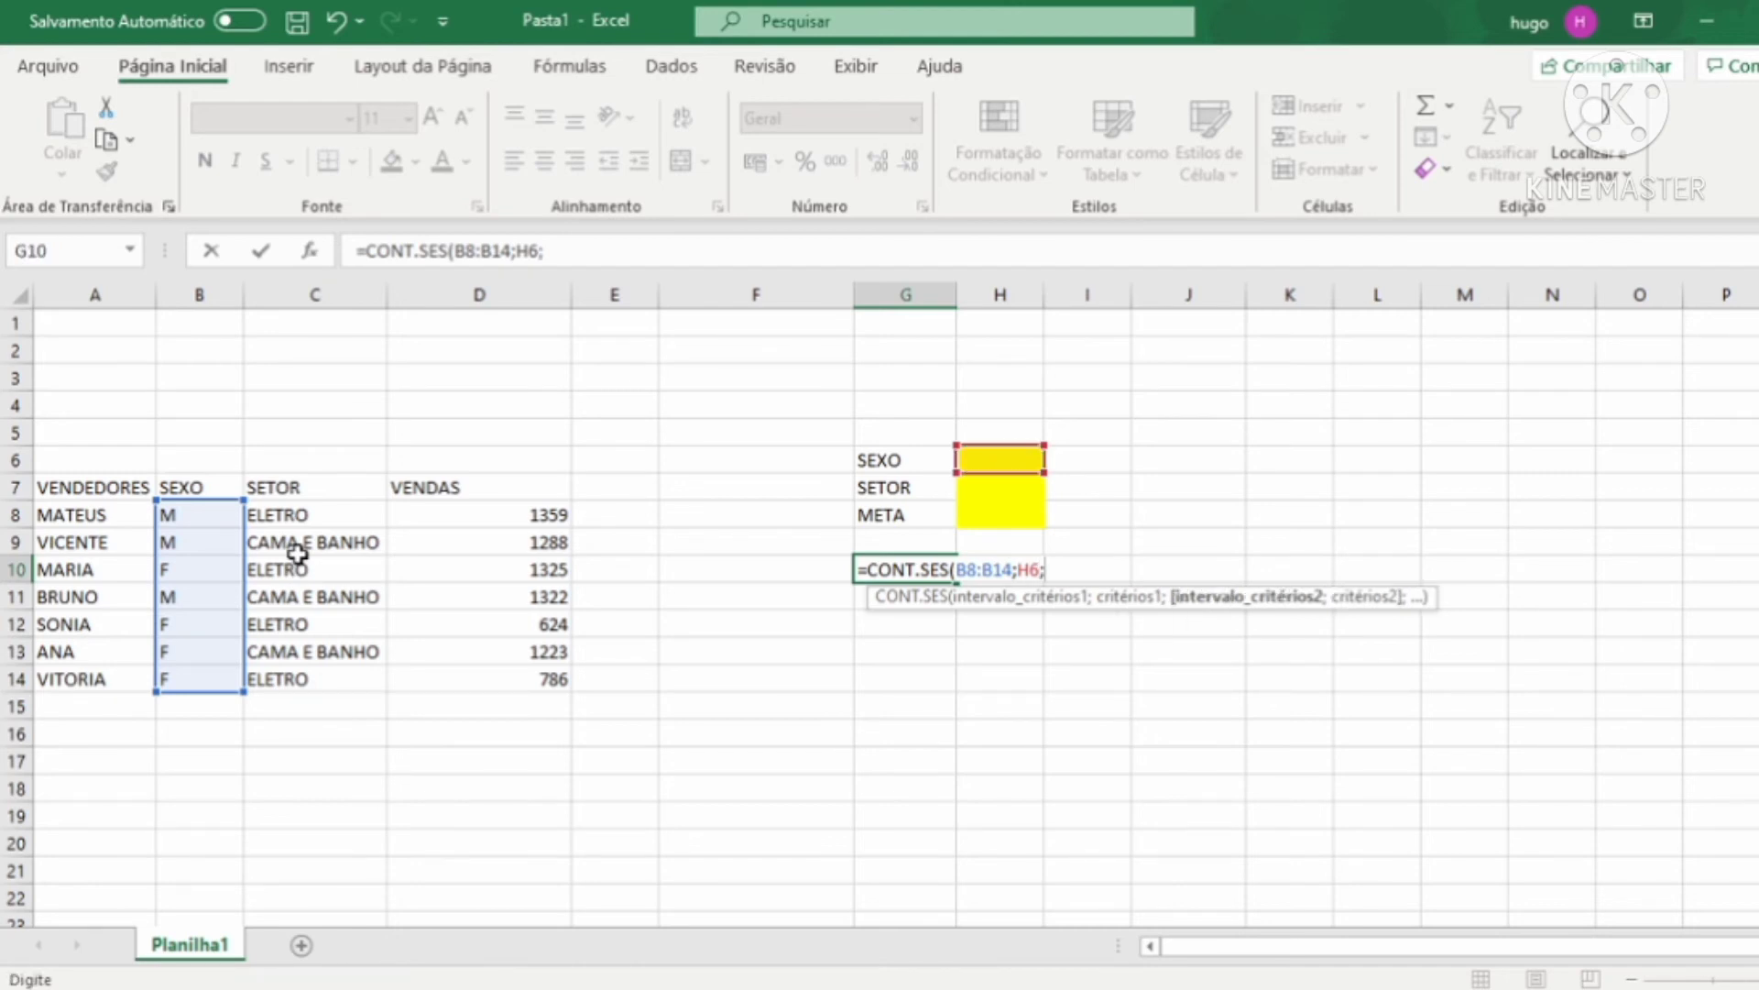
{"action": "left_click", "coordinate": [294, 515]}
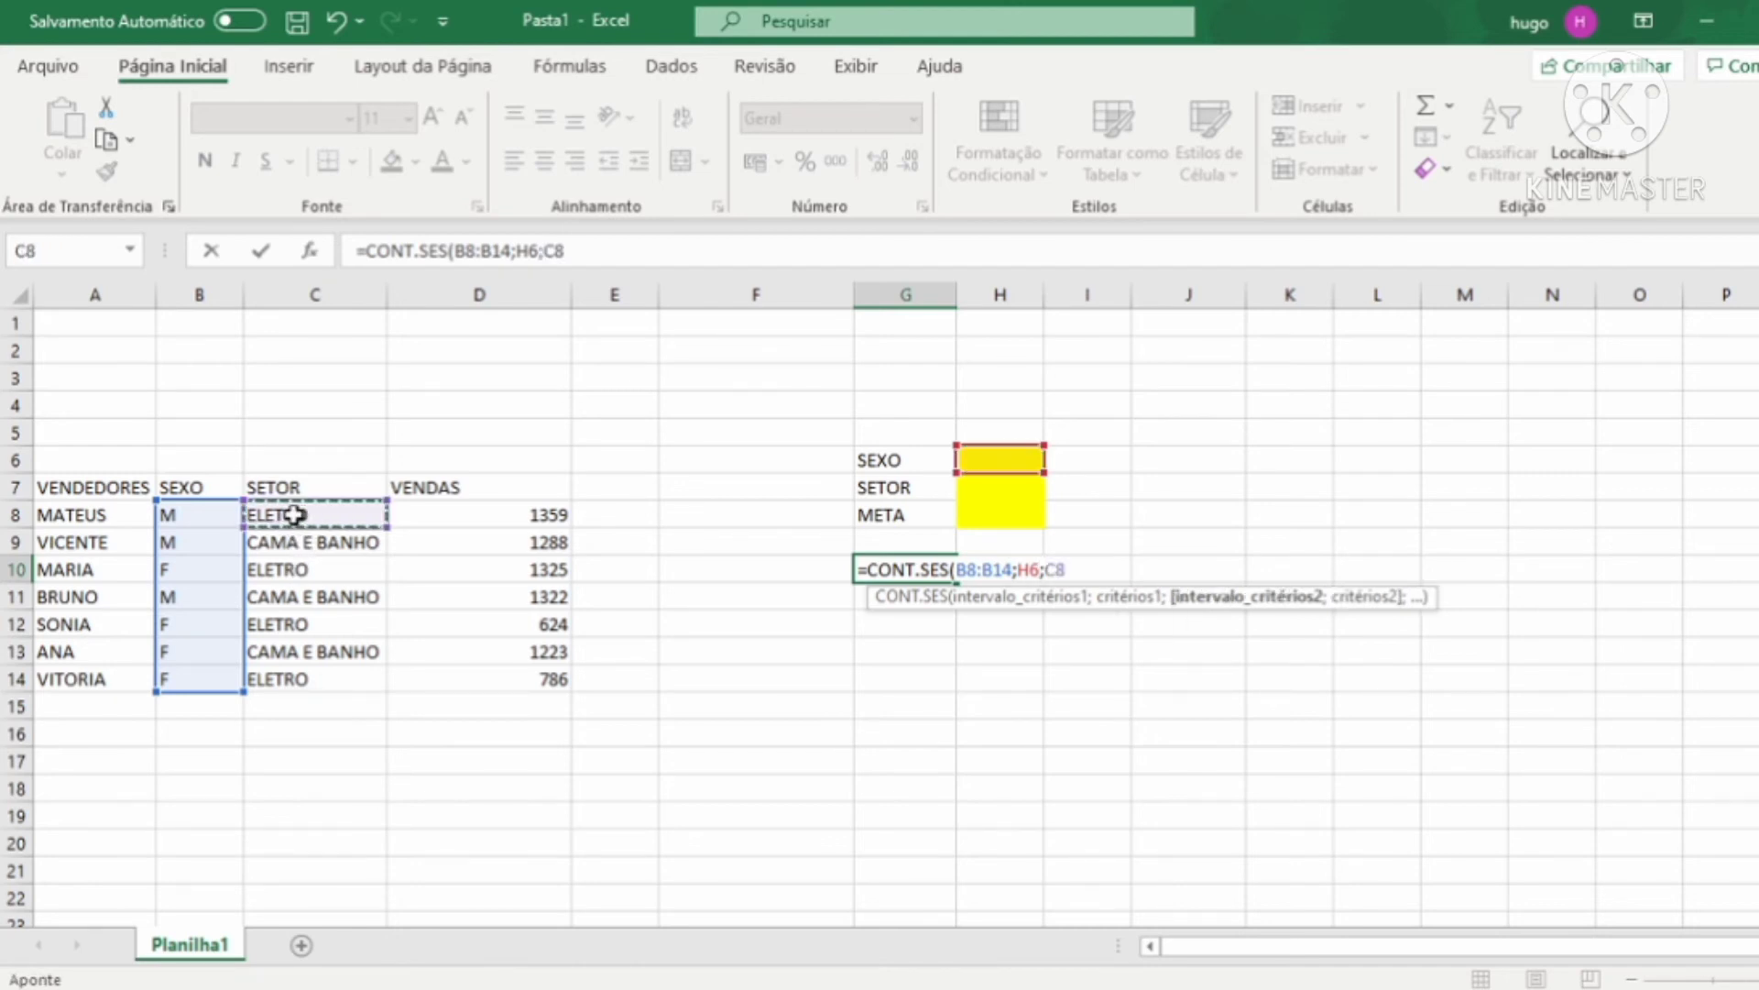
{"action": "left_click_drag", "start_coordinate": [294, 514], "coordinate": [298, 677]}
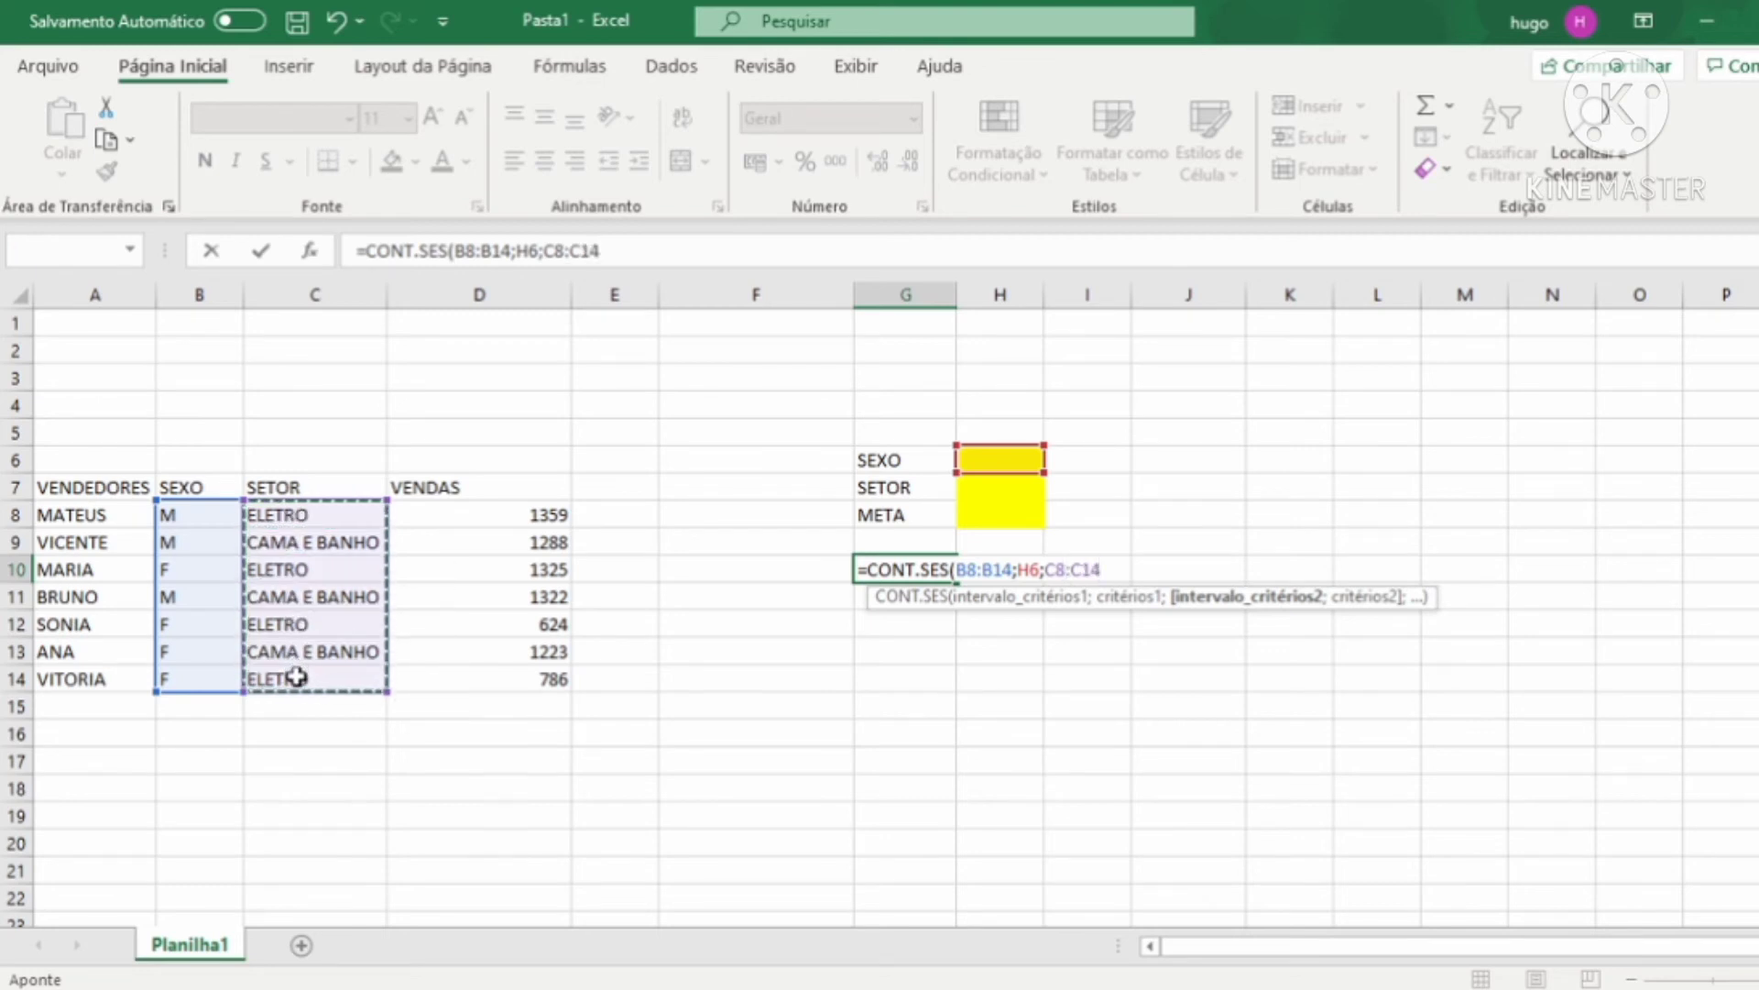
{"action": "type", "text": ";"}
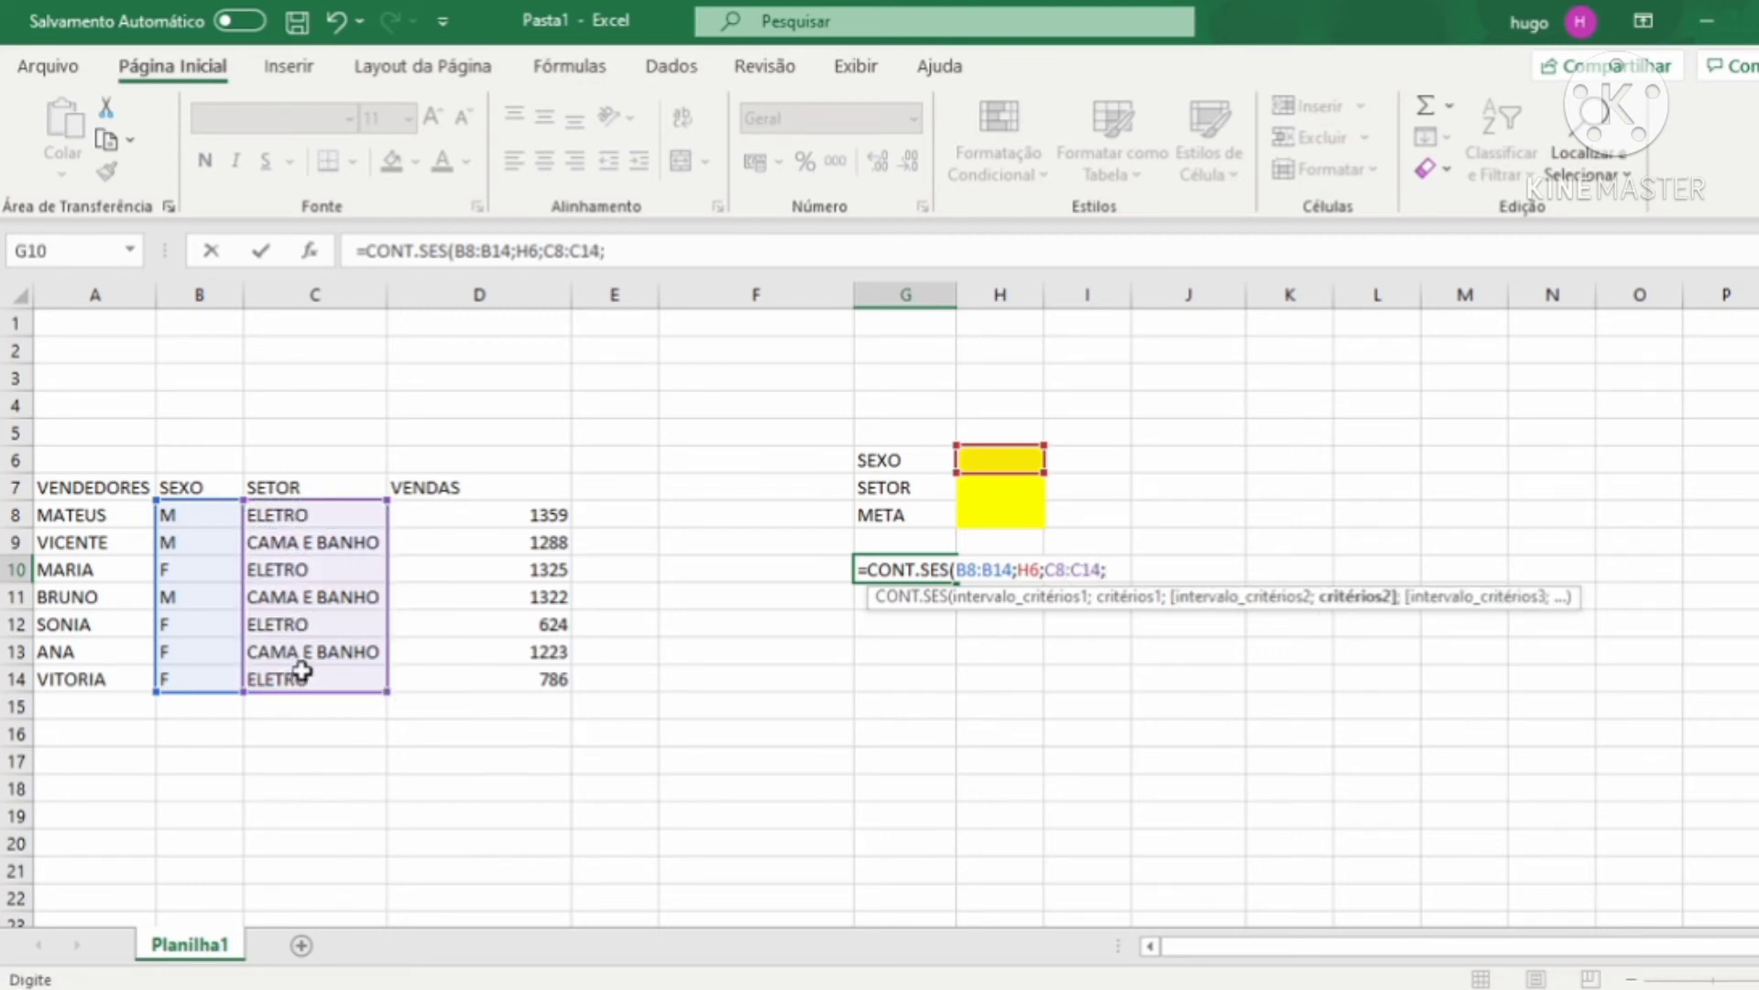
{"action": "left_click", "coordinate": [1003, 488]}
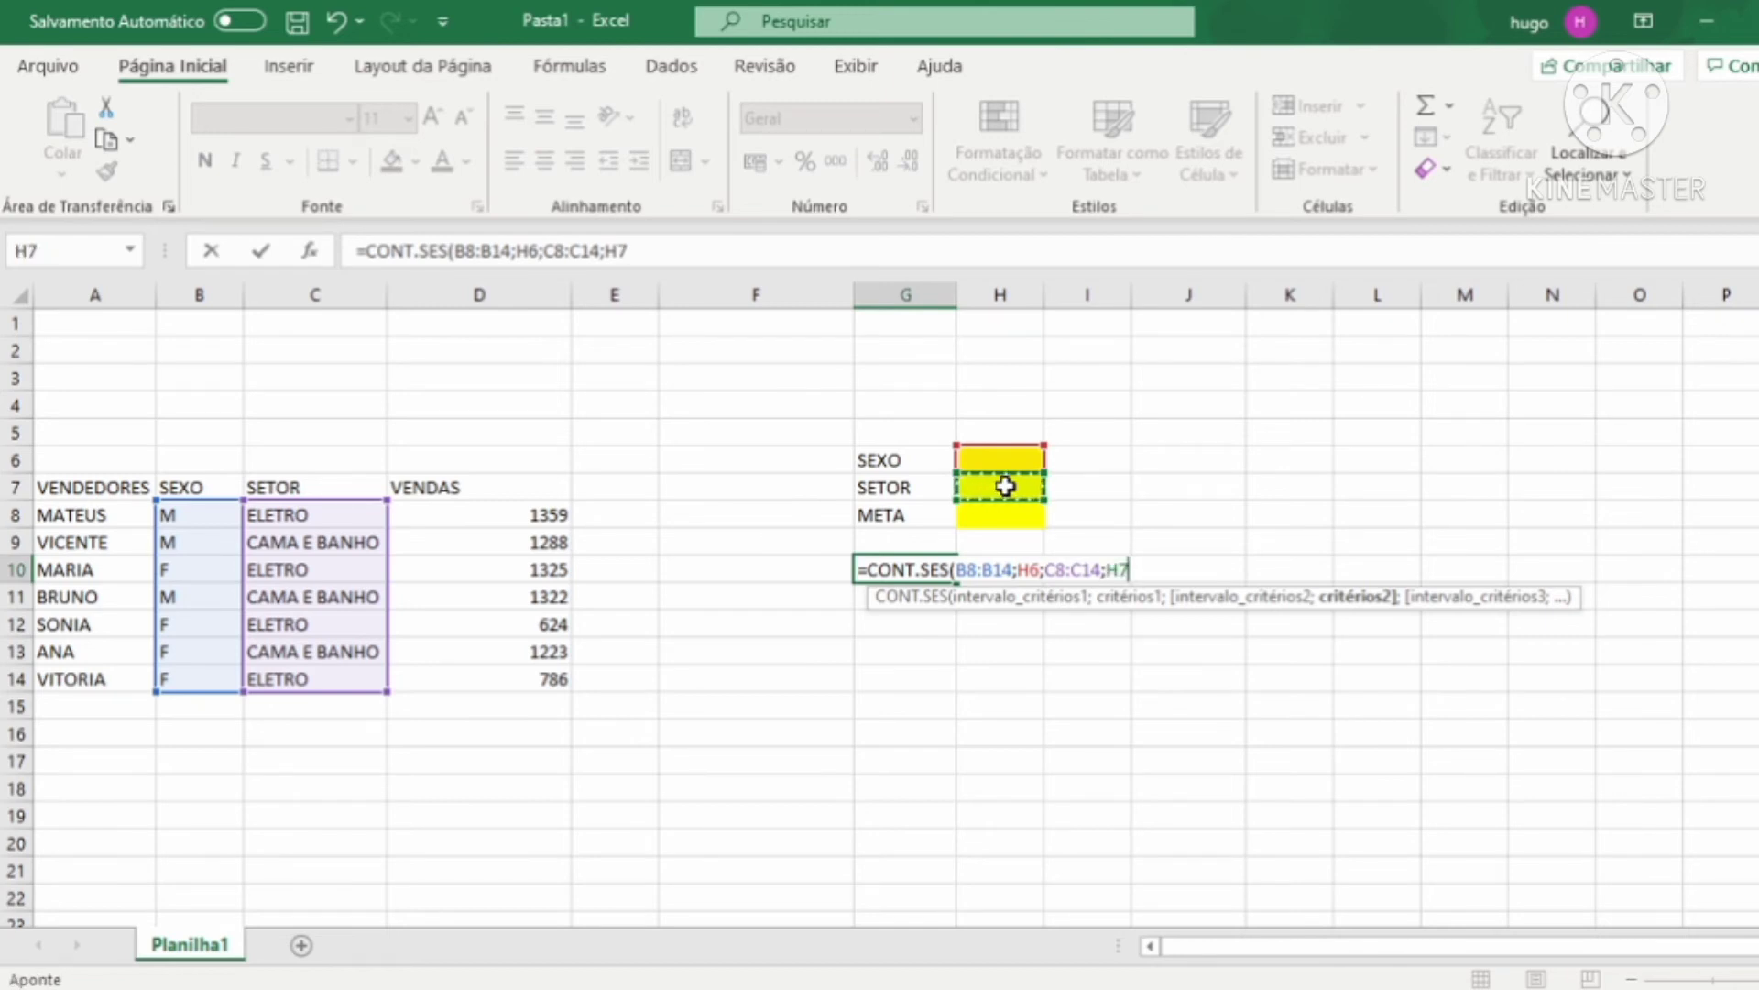
{"action": "type", "text": ";"}
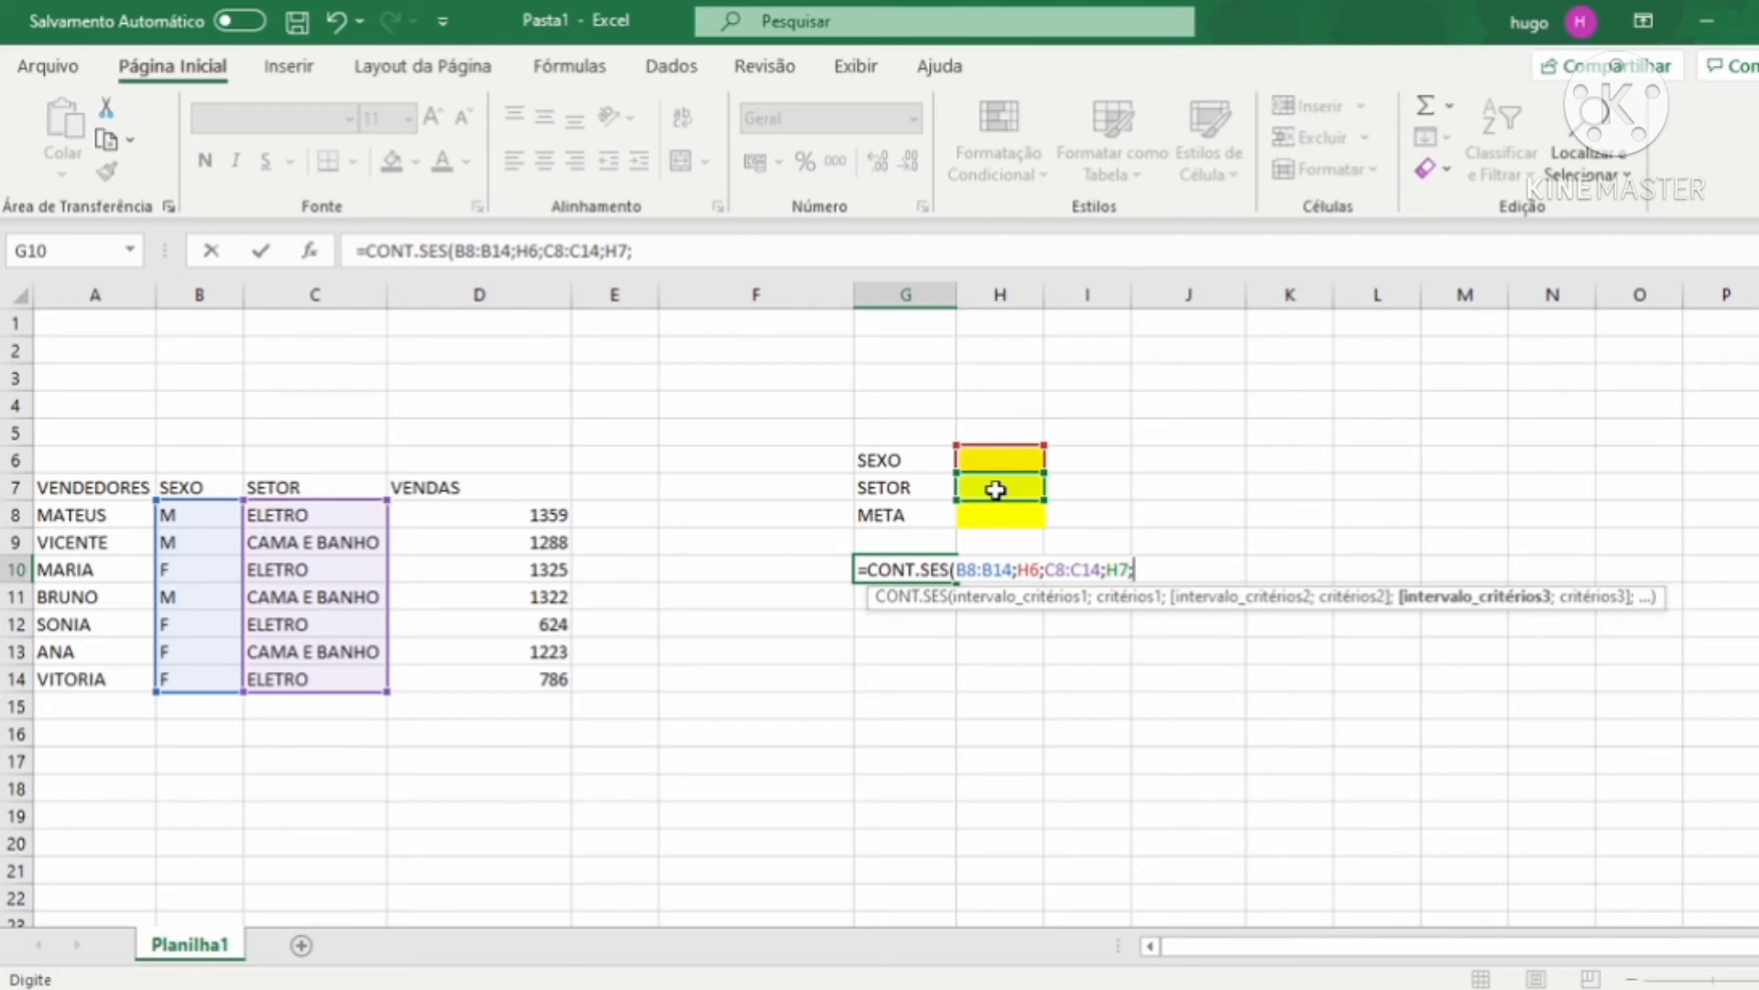
Add D8:D14 as the third criteria range with cell H8 as its criterion, and complete the CONT.SES formula in G10.
{"action": "left_click", "coordinate": [472, 513]}
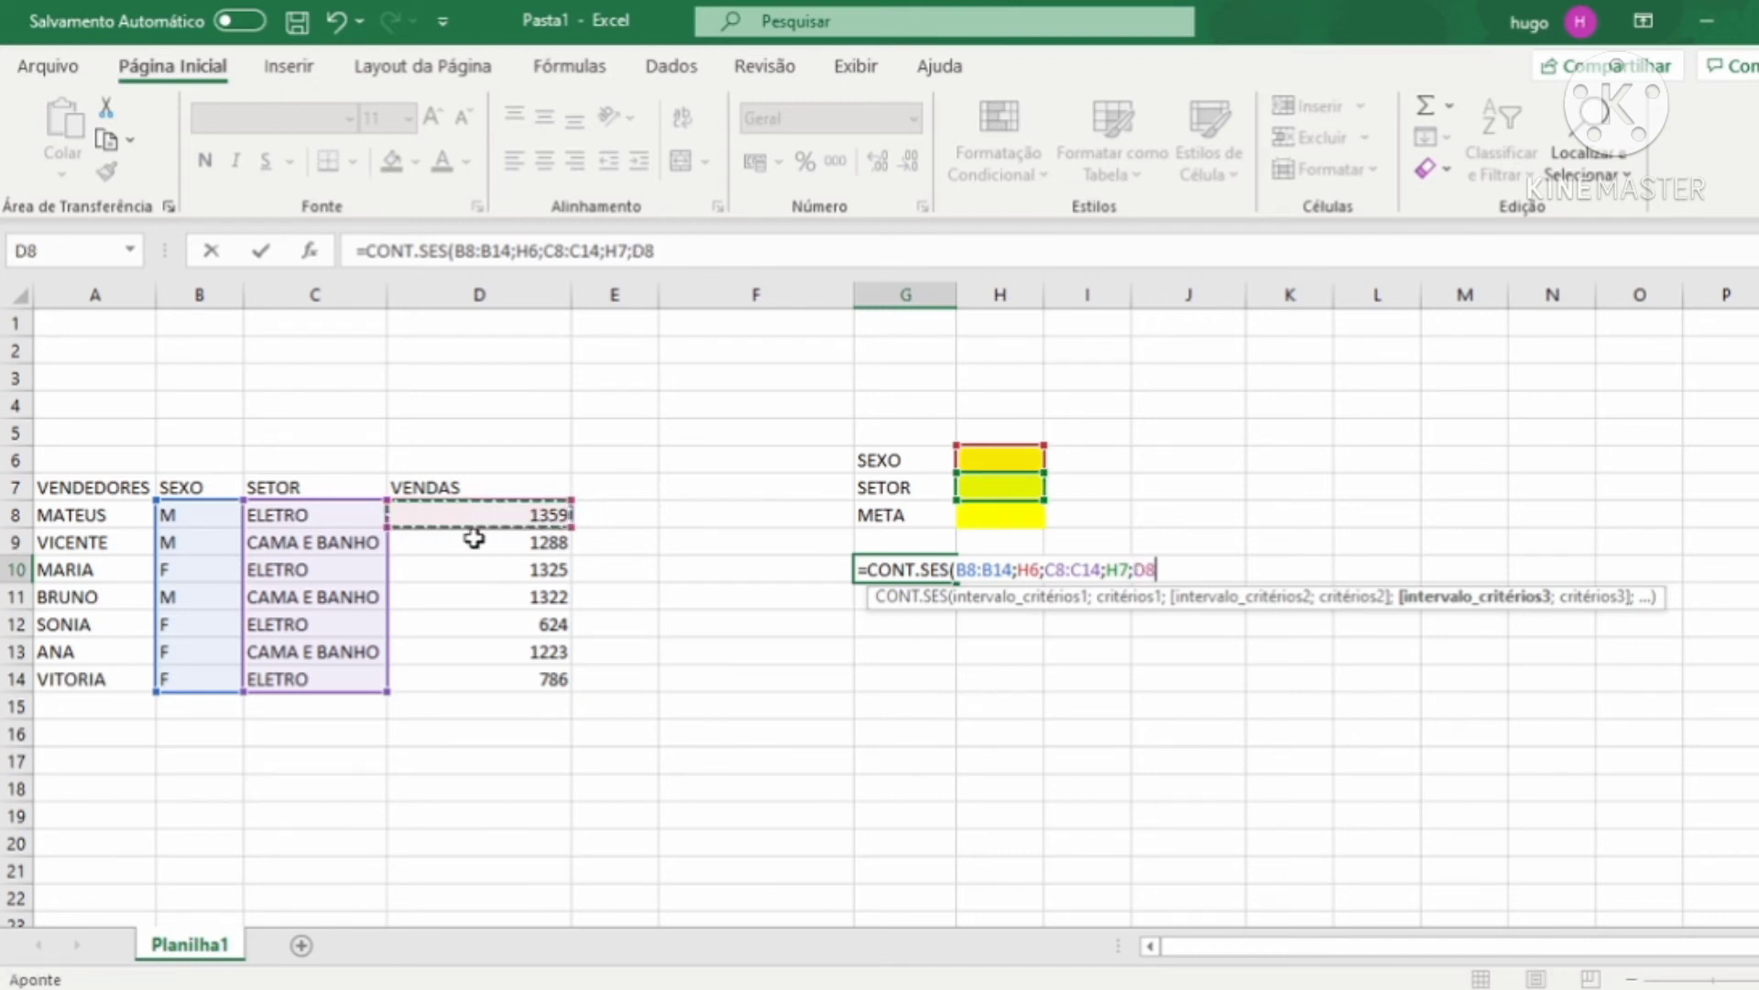
{"action": "left_click_drag", "start_coordinate": [474, 538], "coordinate": [499, 676]}
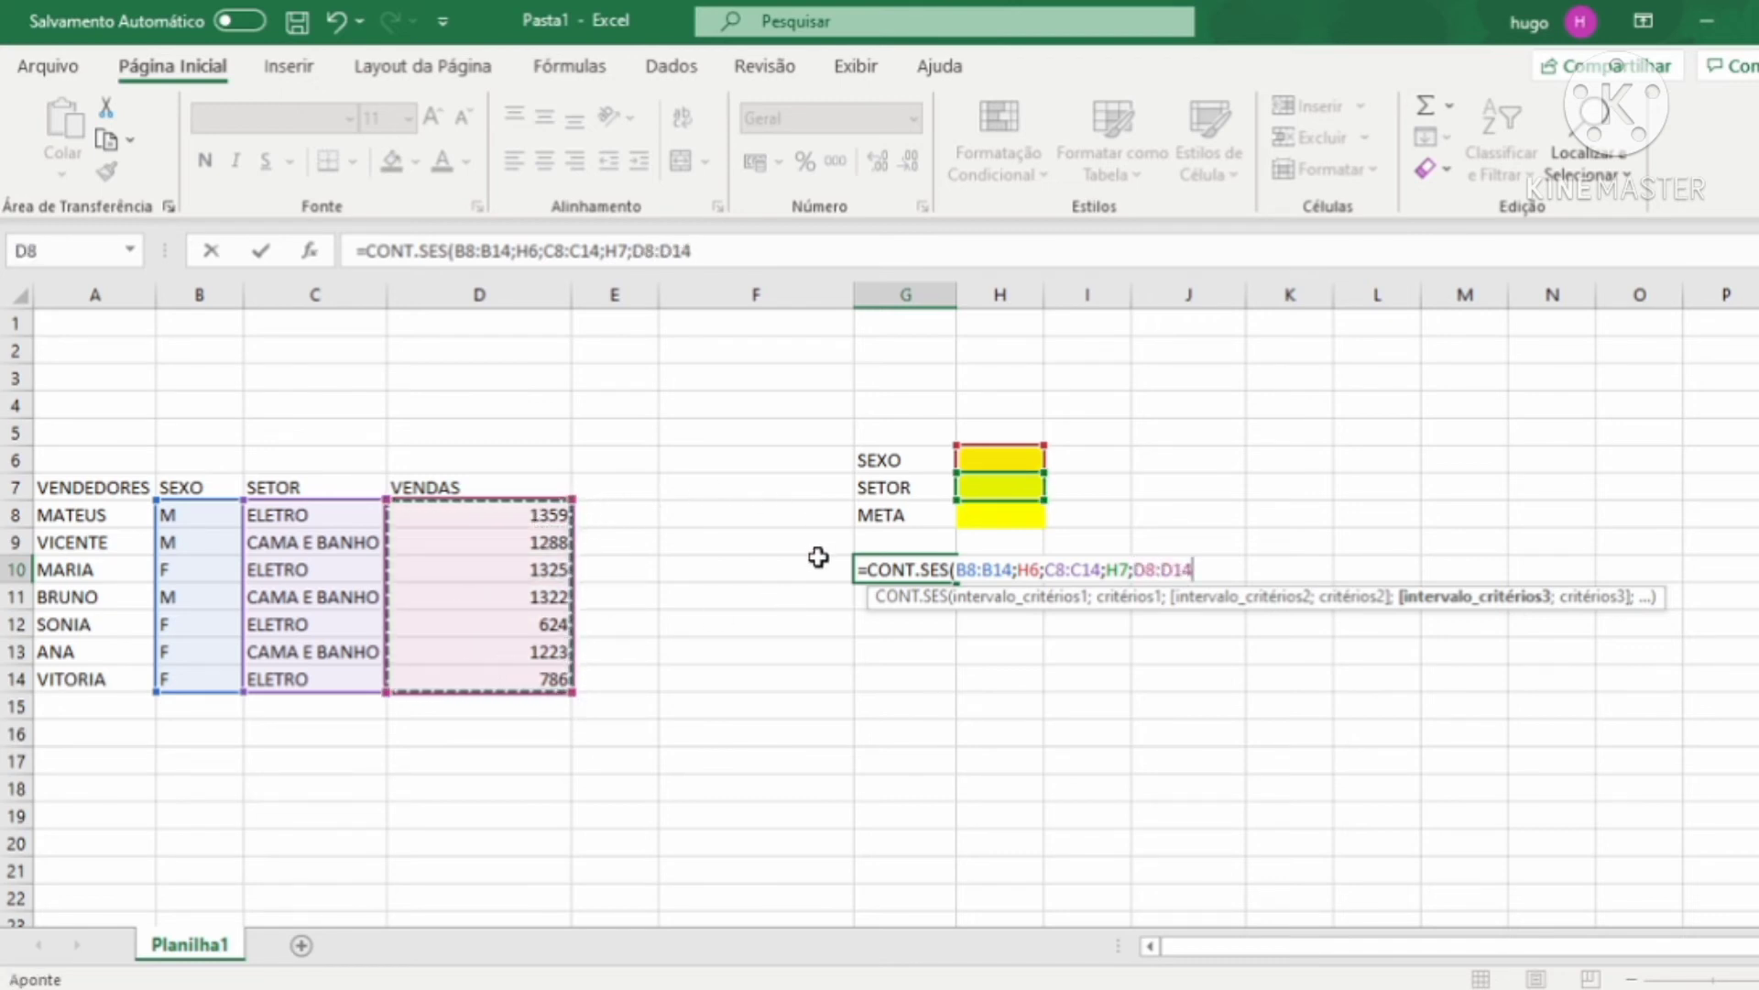
{"action": "type", "text": ";"}
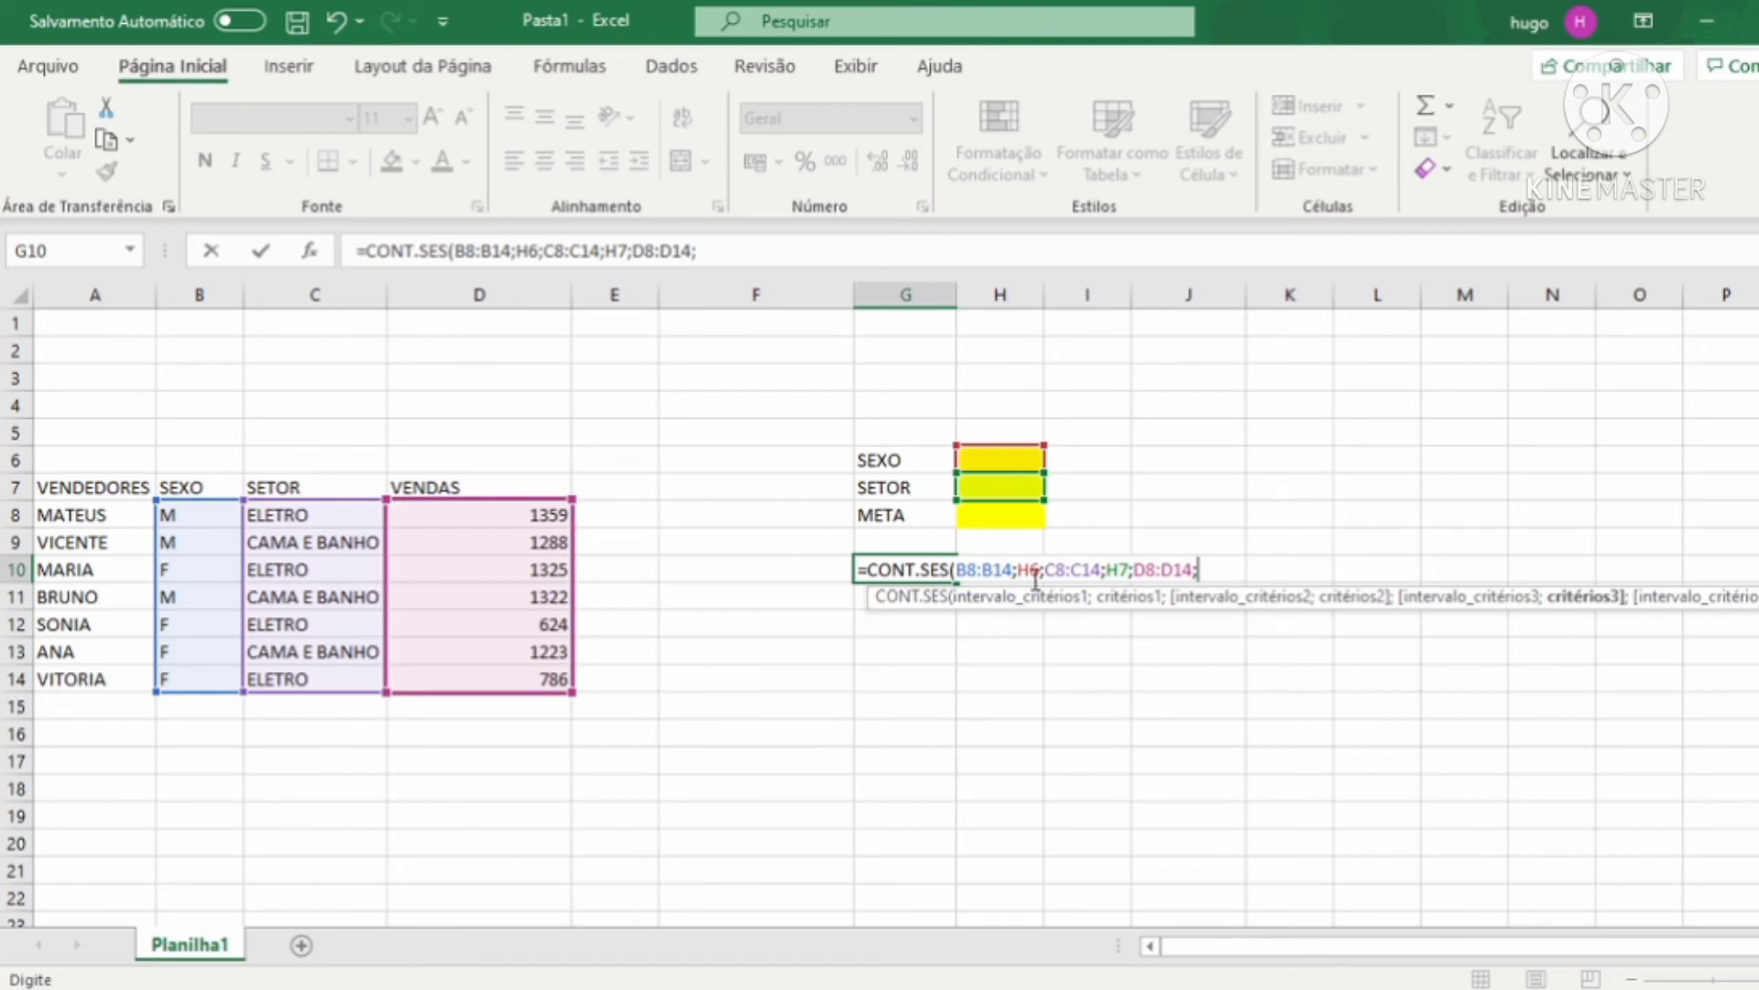
{"action": "left_click", "coordinate": [997, 515]}
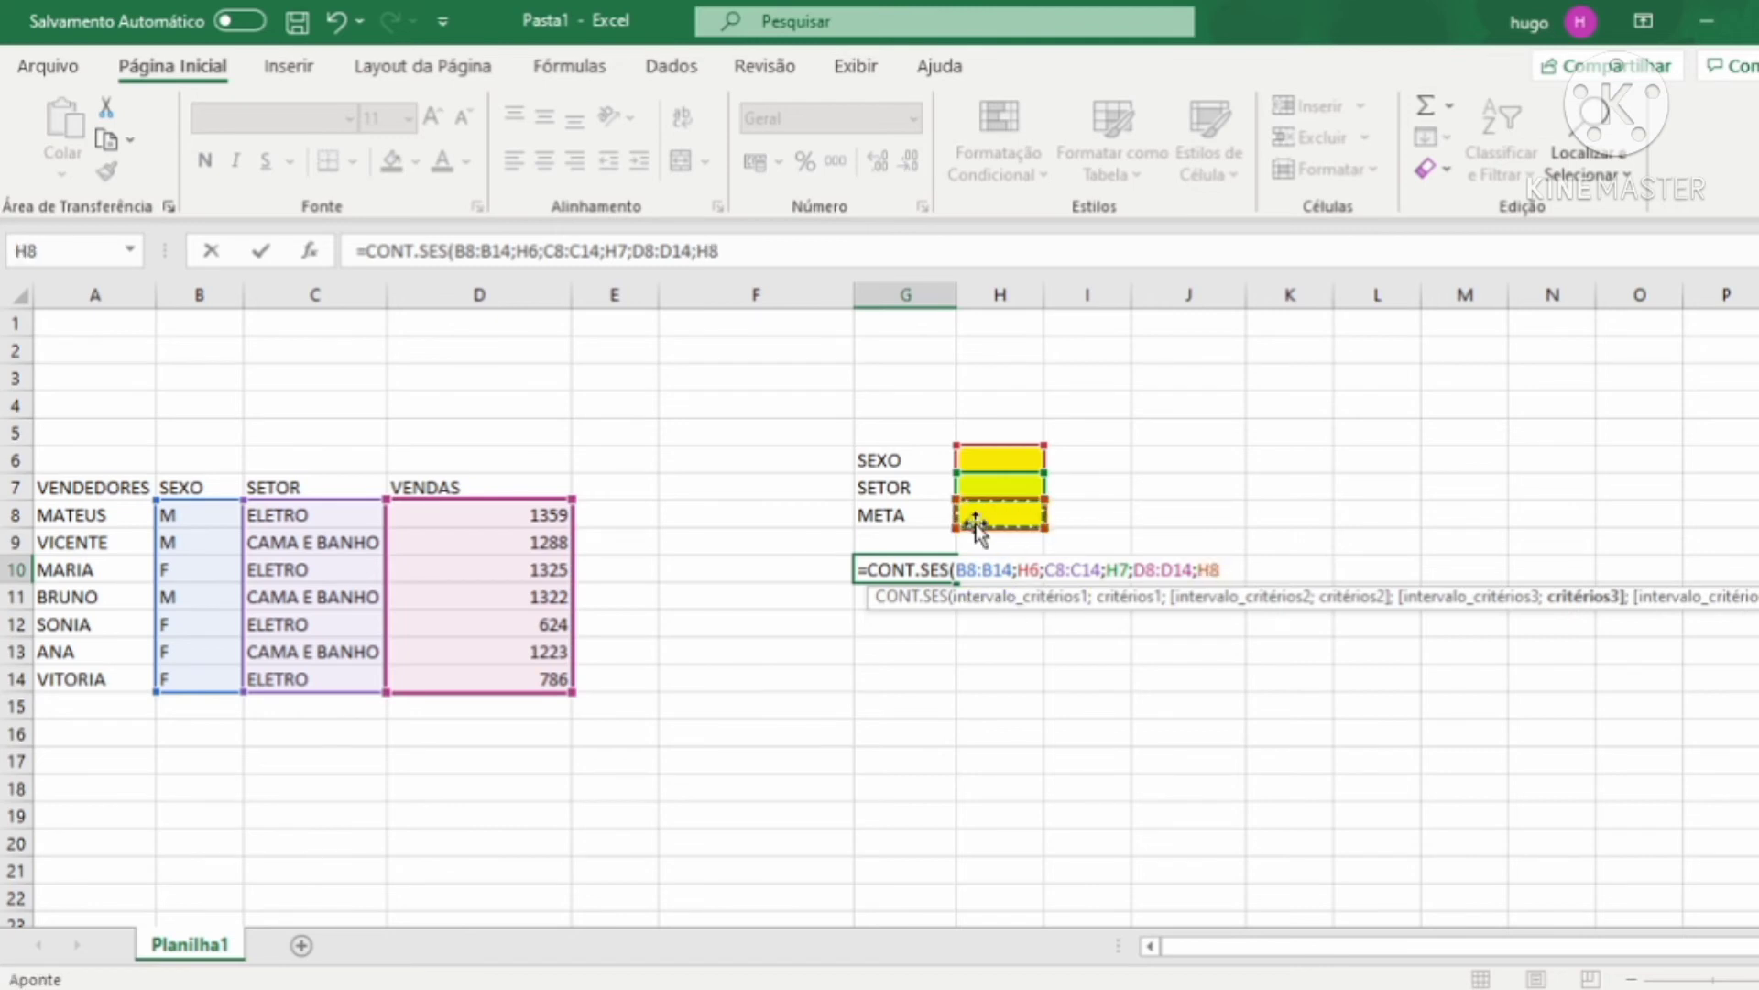
{"action": "type", "text": ")"}
{"action": "key", "text": "Return"}
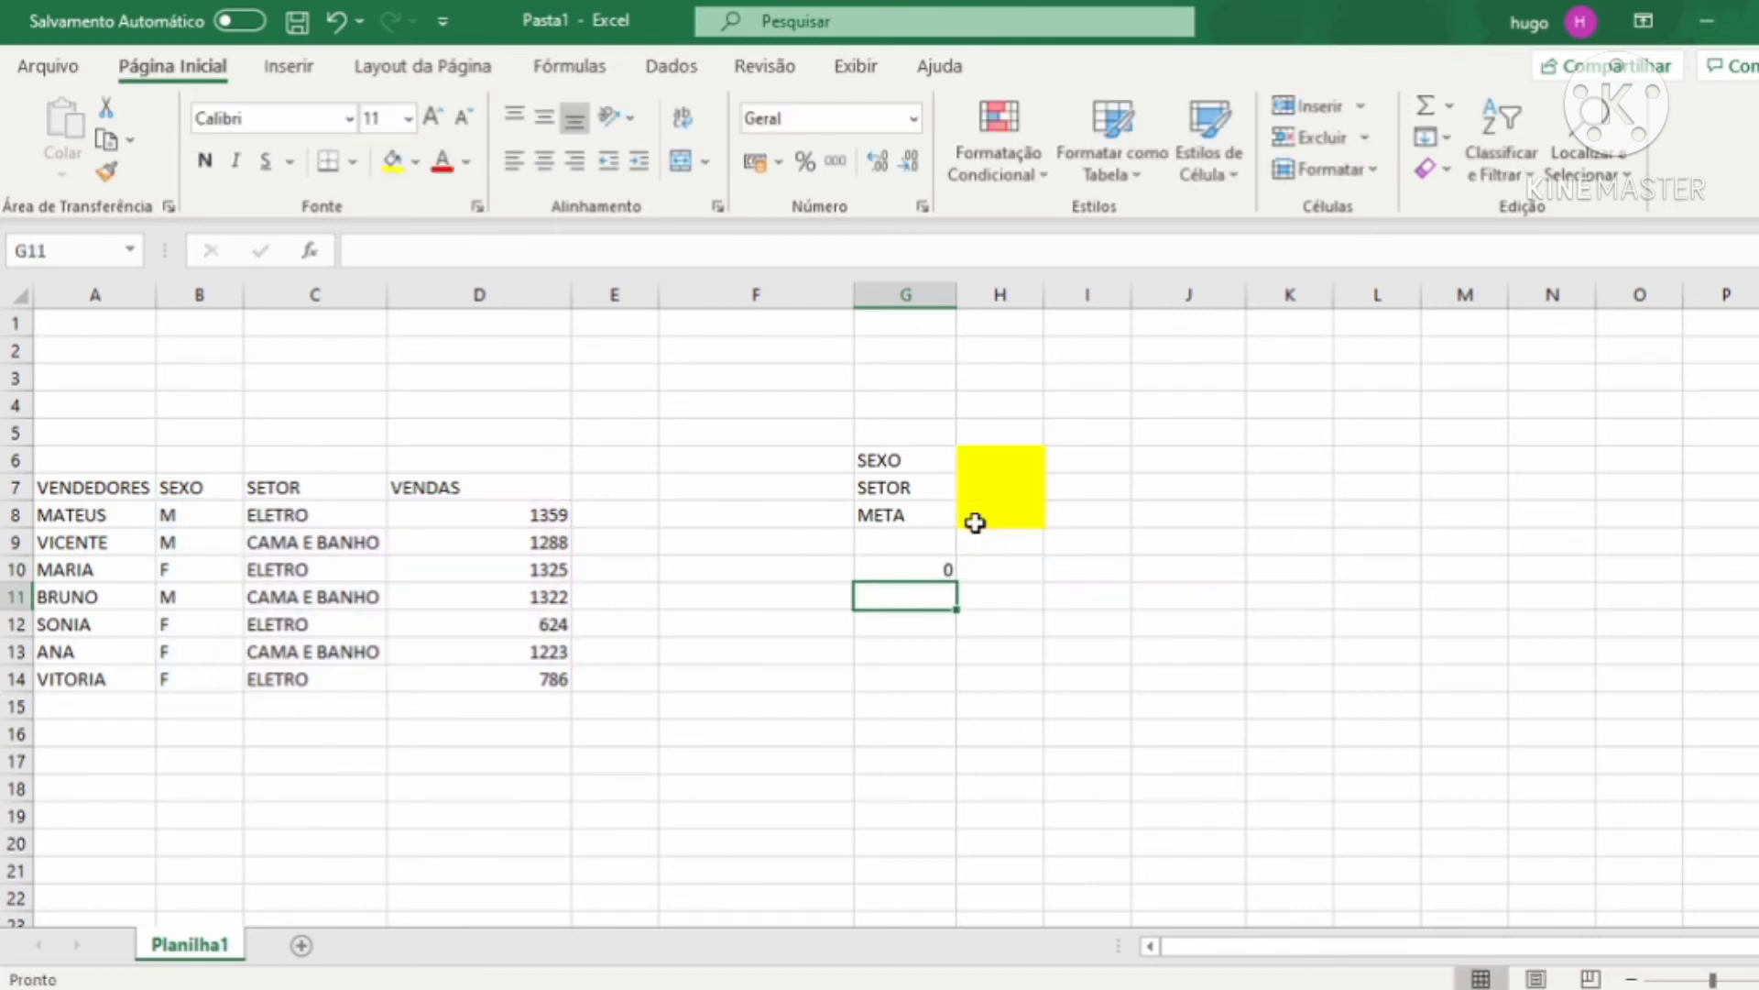
Enter the criteria values F for SEXO, ELETRO for SETOR and 1000 for META in H6:H8.
{"action": "left_click", "coordinate": [1000, 457]}
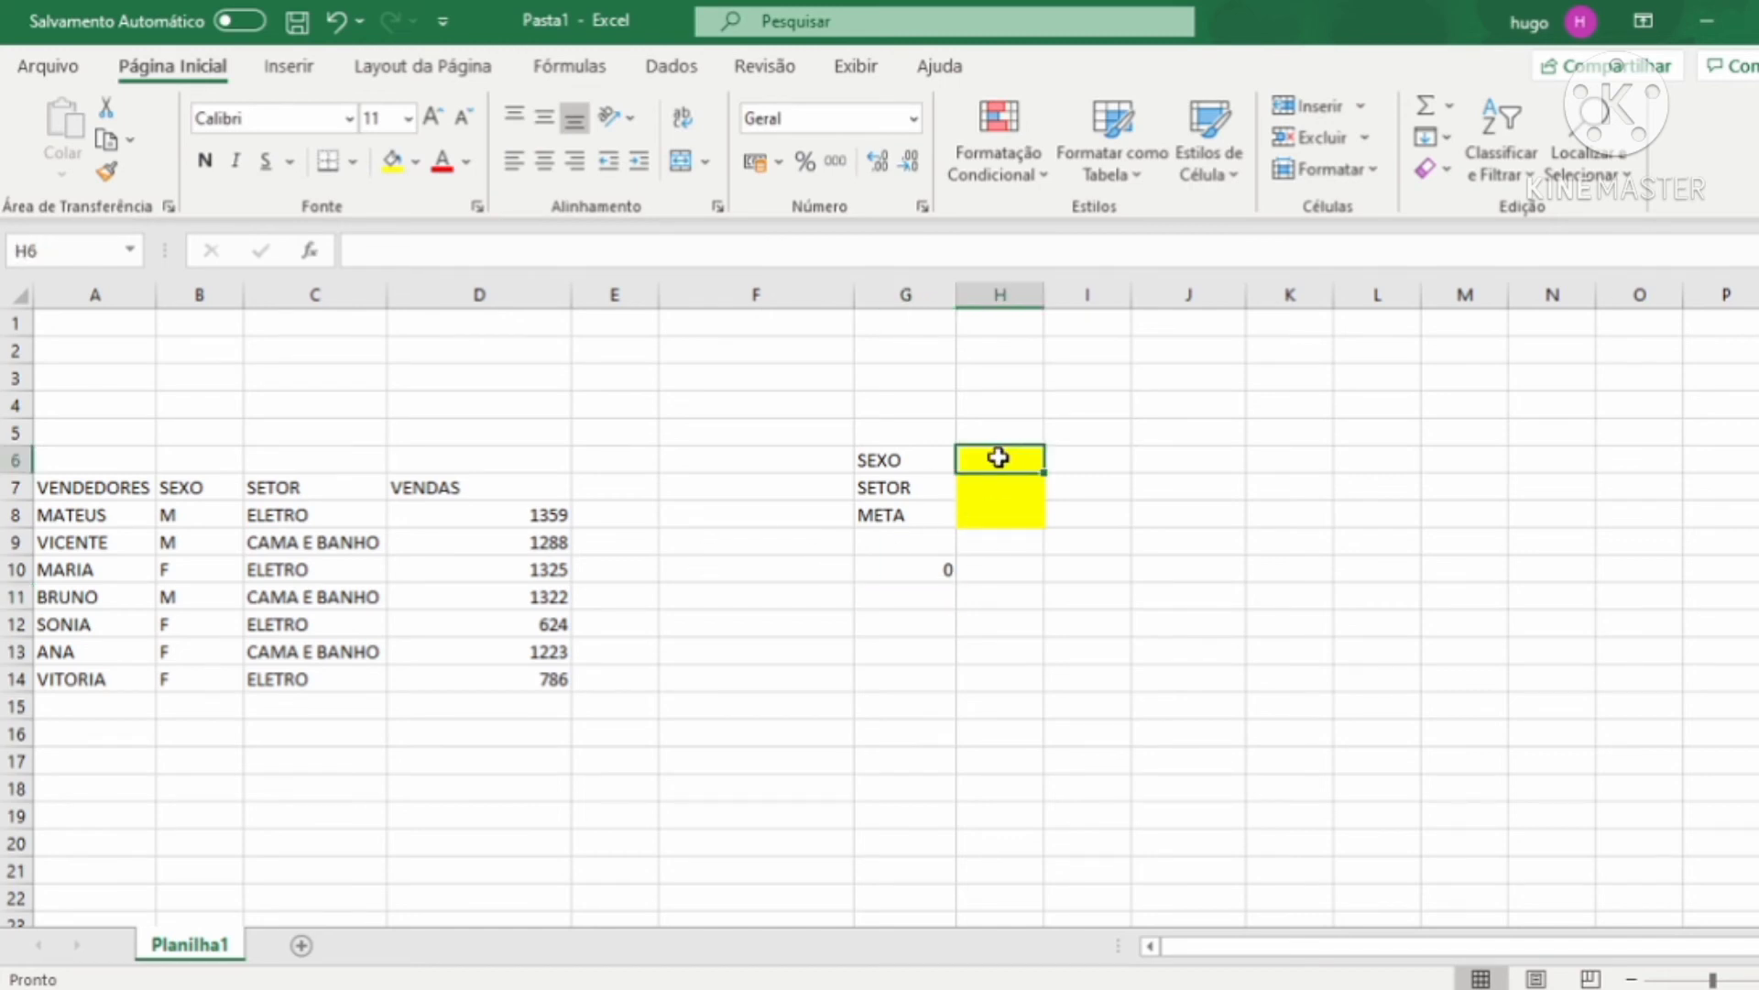
{"action": "type", "text": "F"}
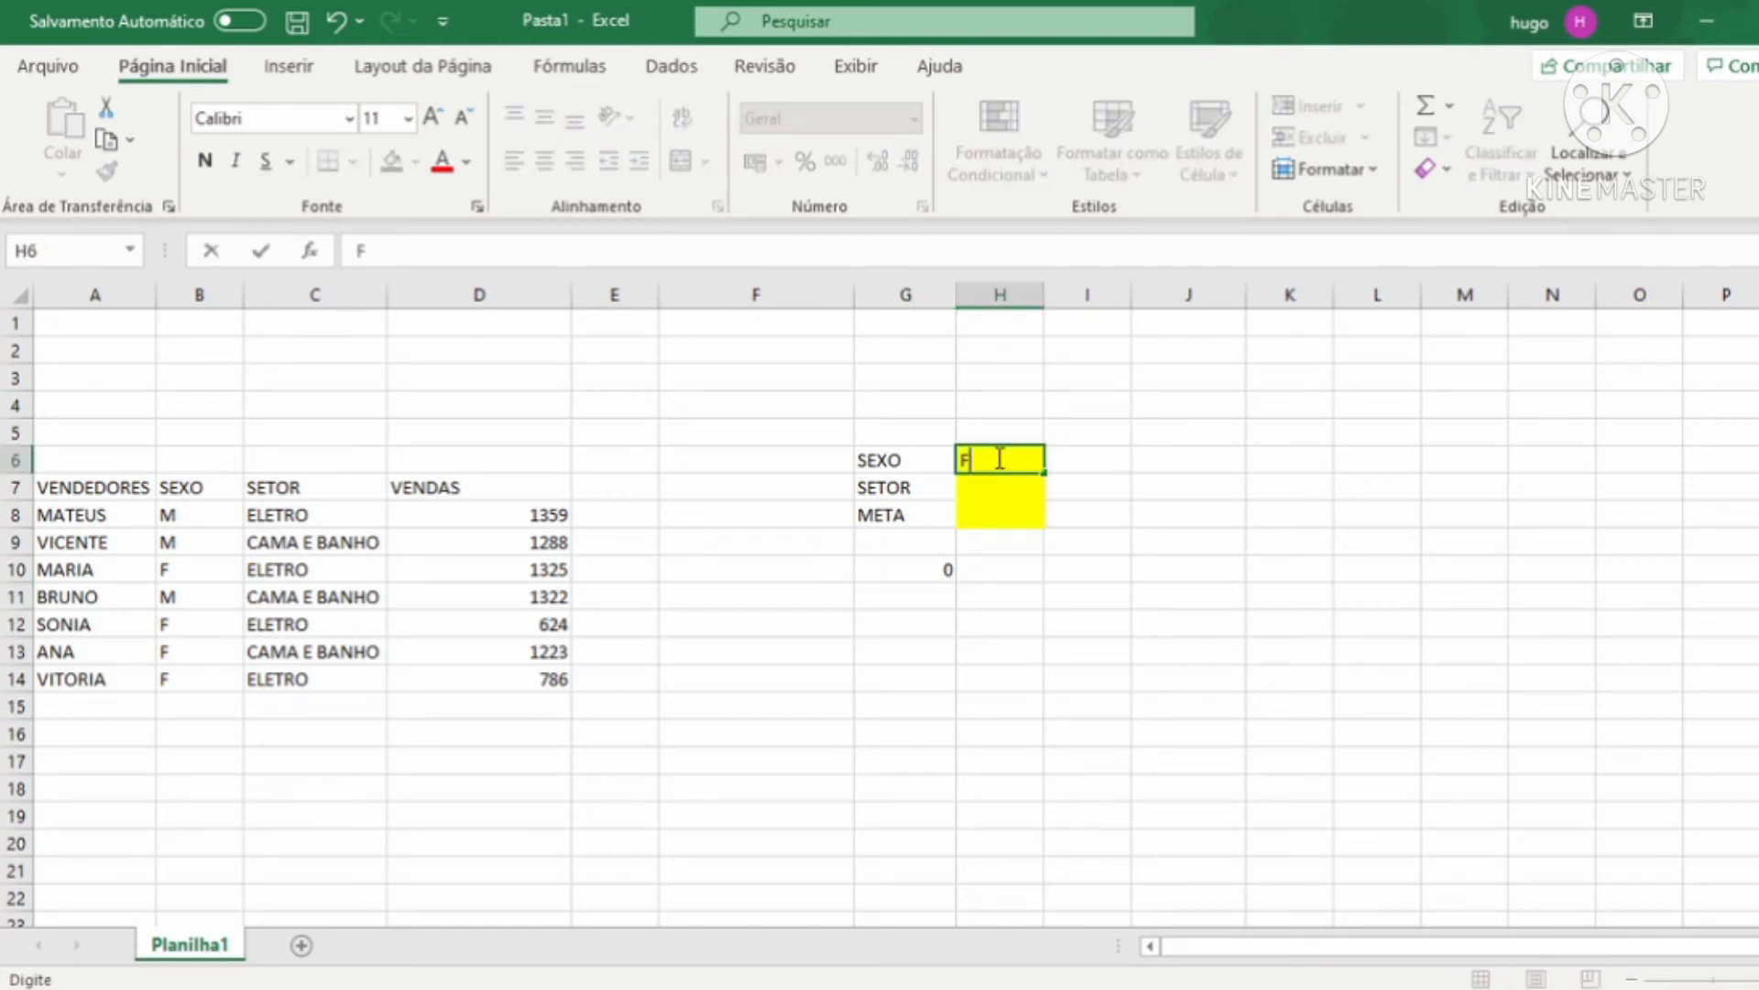
{"action": "key", "text": "Return"}
{"action": "type", "text": "ELETRO"}
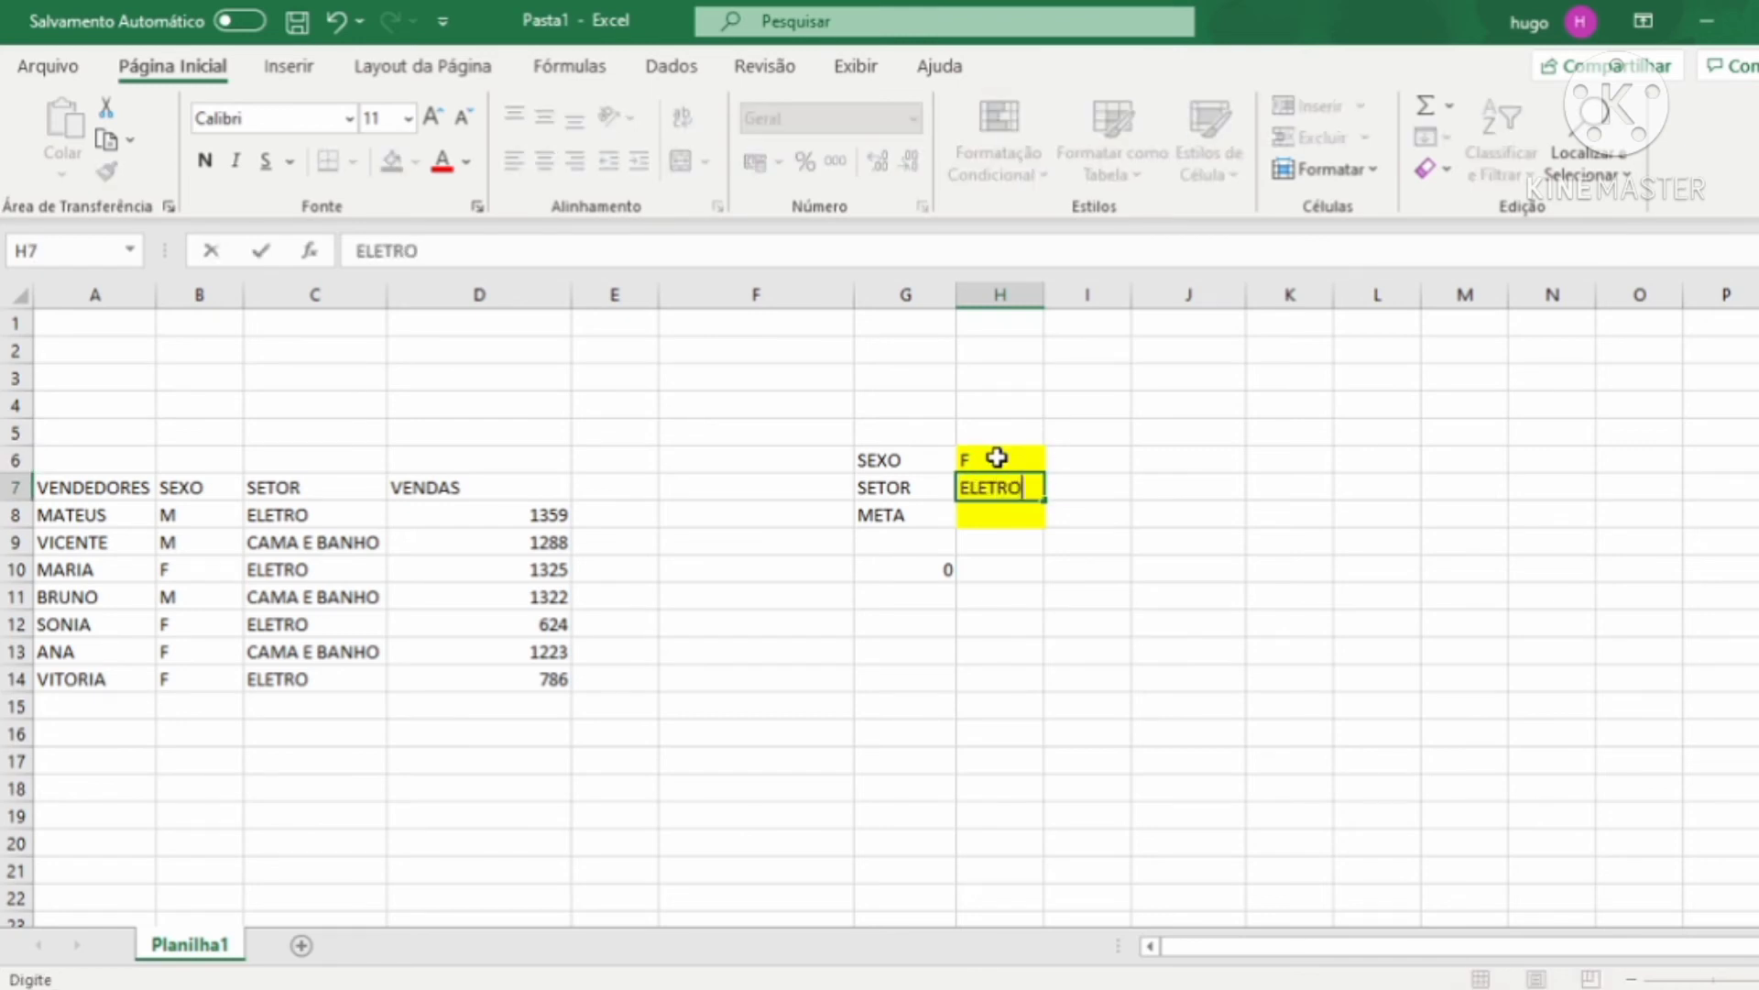
{"action": "key", "text": "Return"}
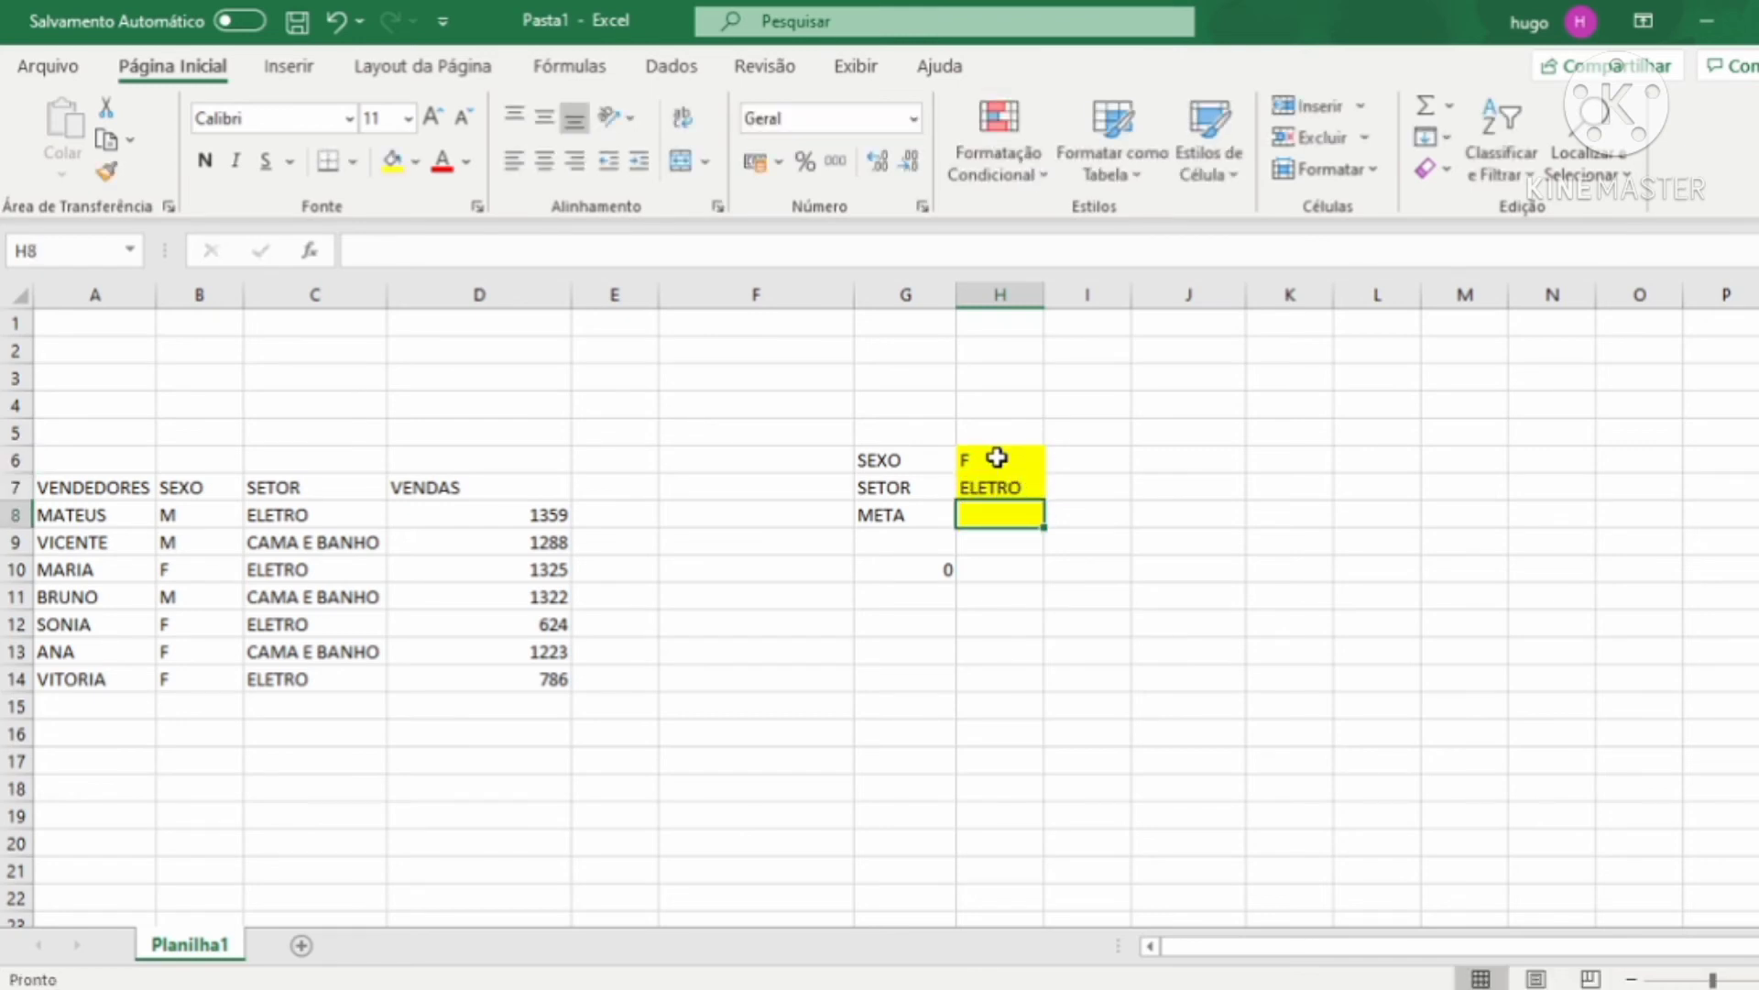
{"action": "type", "text": "10"}
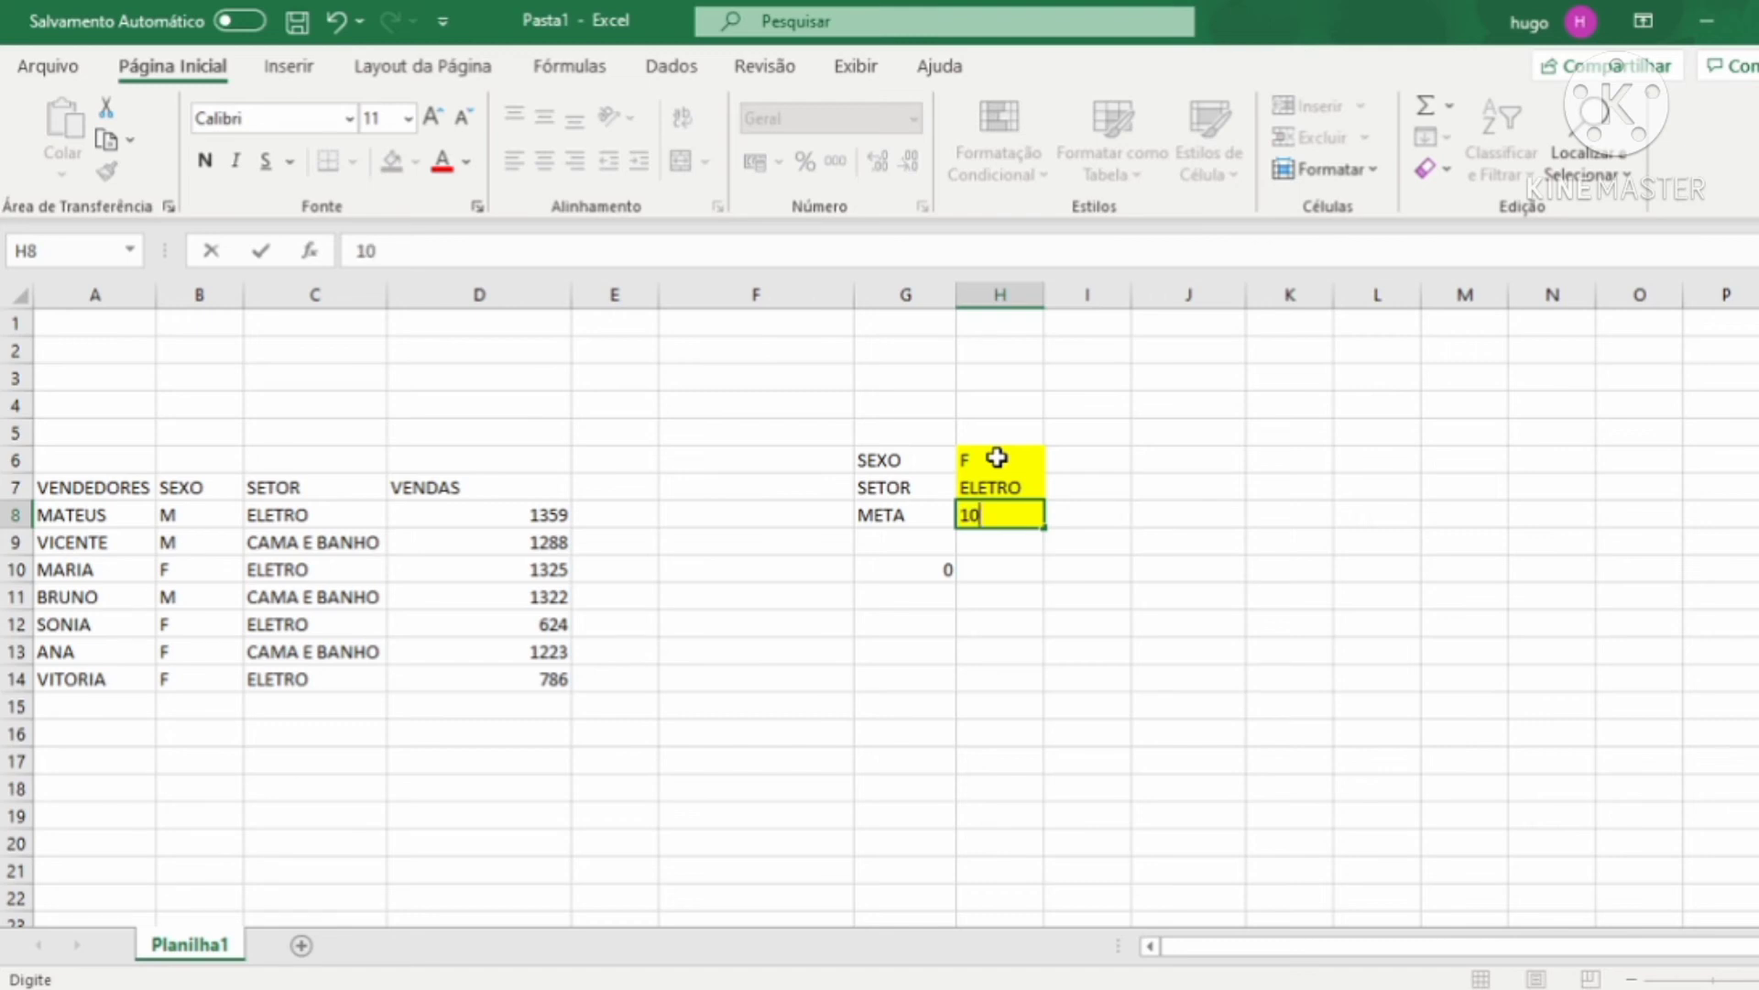
{"action": "type", "text": "00"}
{"action": "key", "text": "Return"}
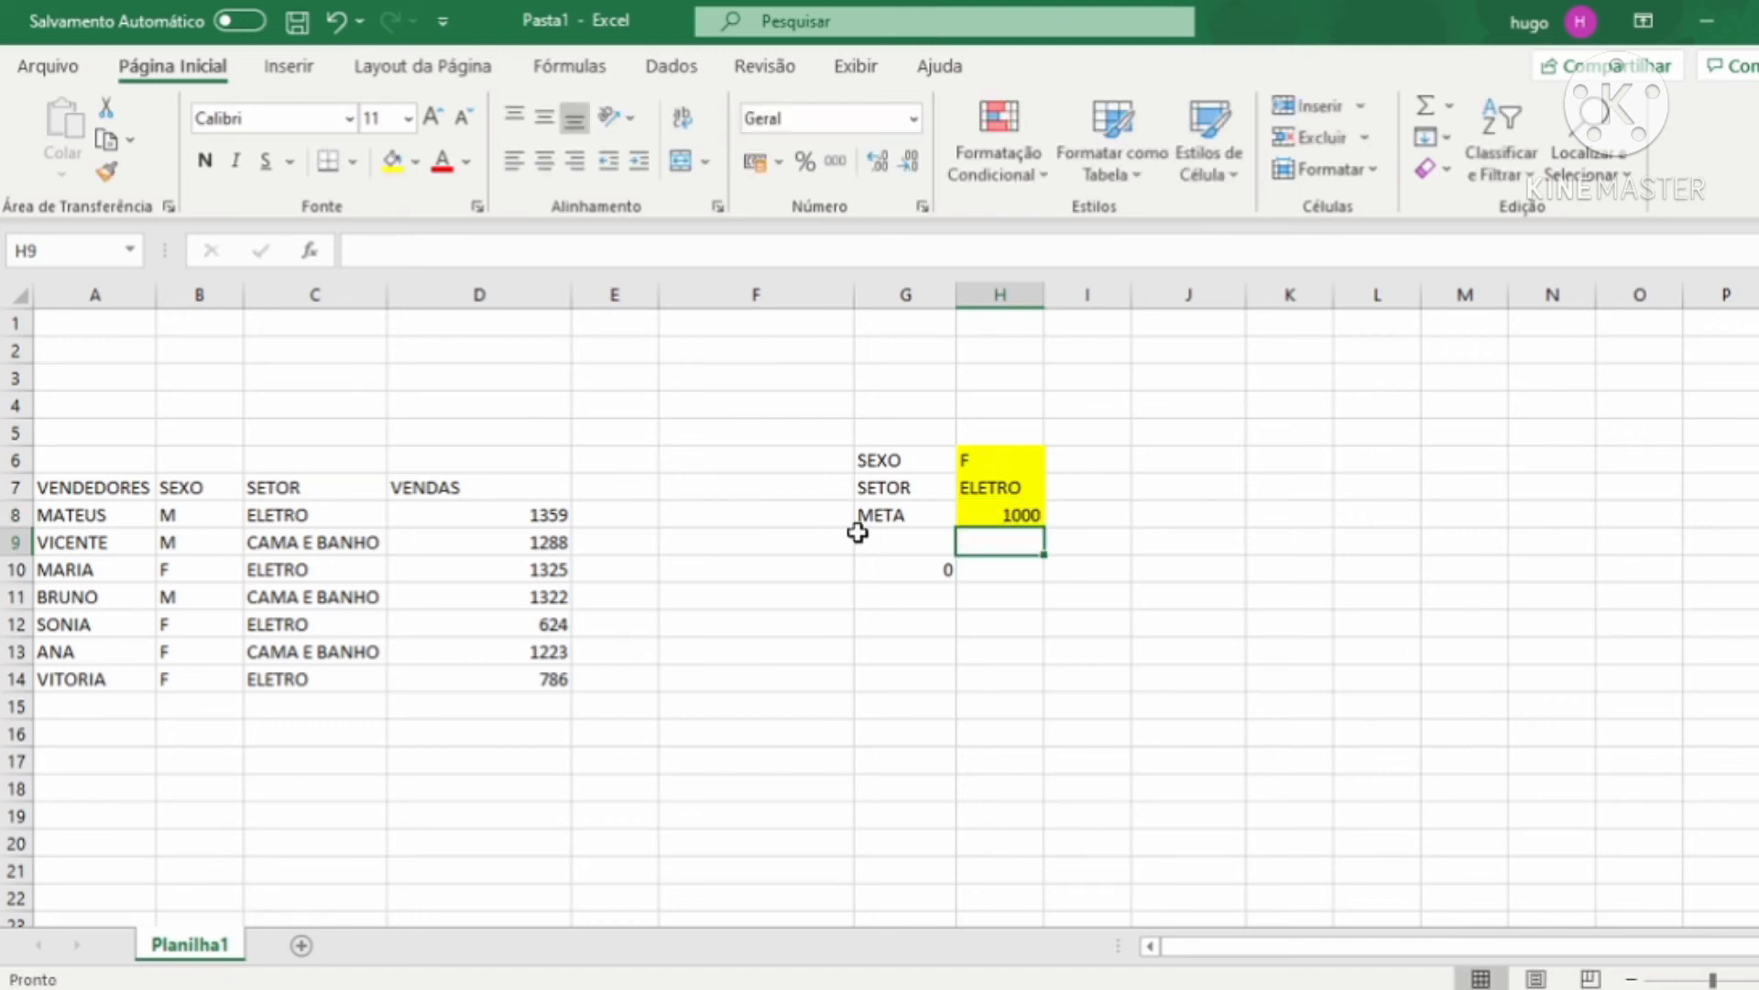
Inspect the ranges and criteria cells referenced by the CONT.SES formula in G10.
{"action": "left_click", "coordinate": [919, 570]}
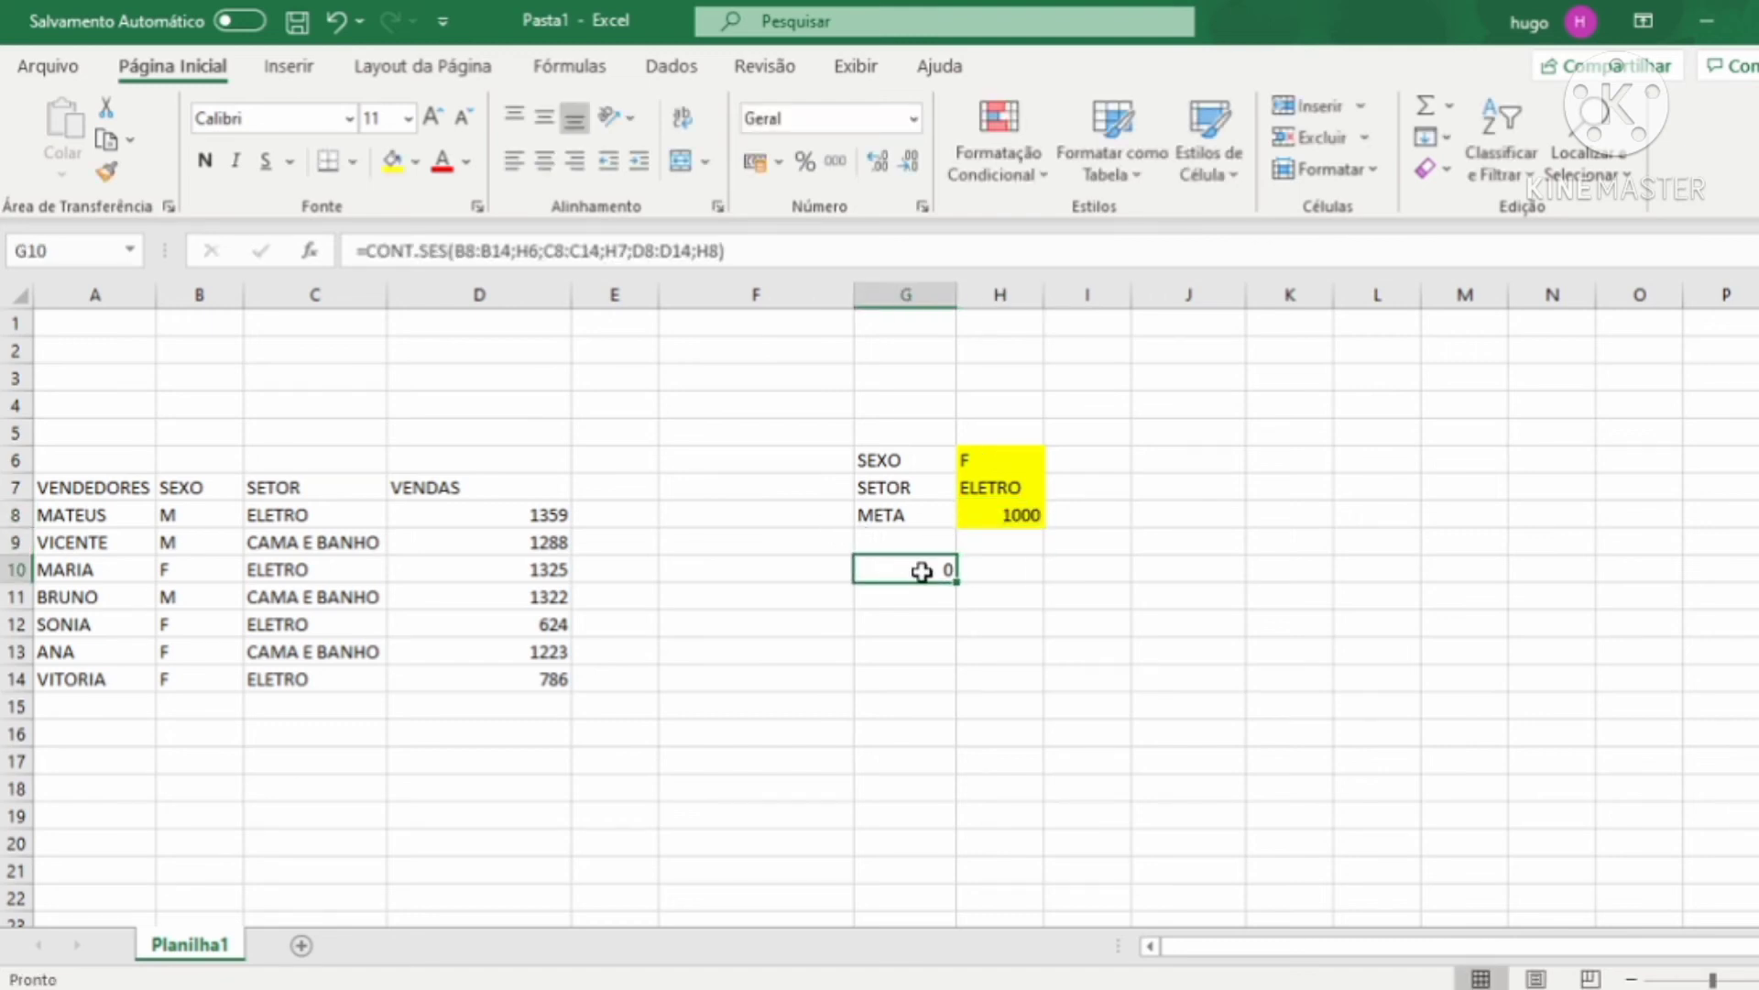
{"action": "left_click", "coordinate": [825, 253]}
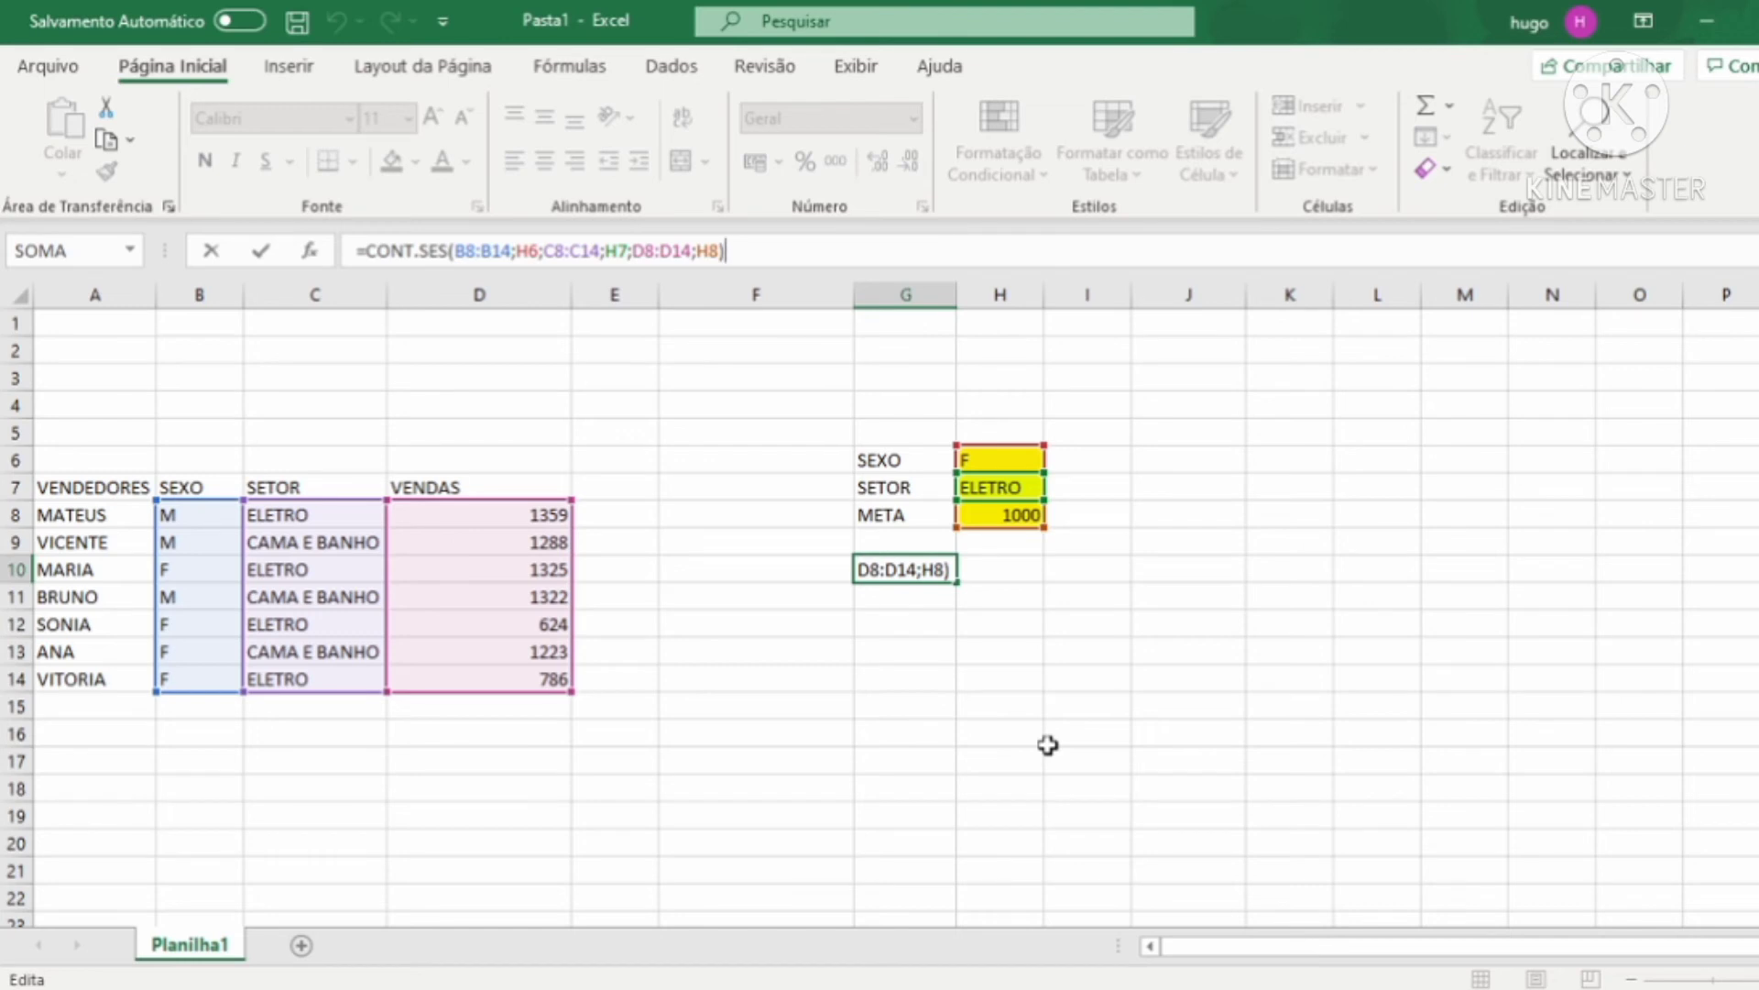
{"action": "key", "text": "ctrl+Return"}
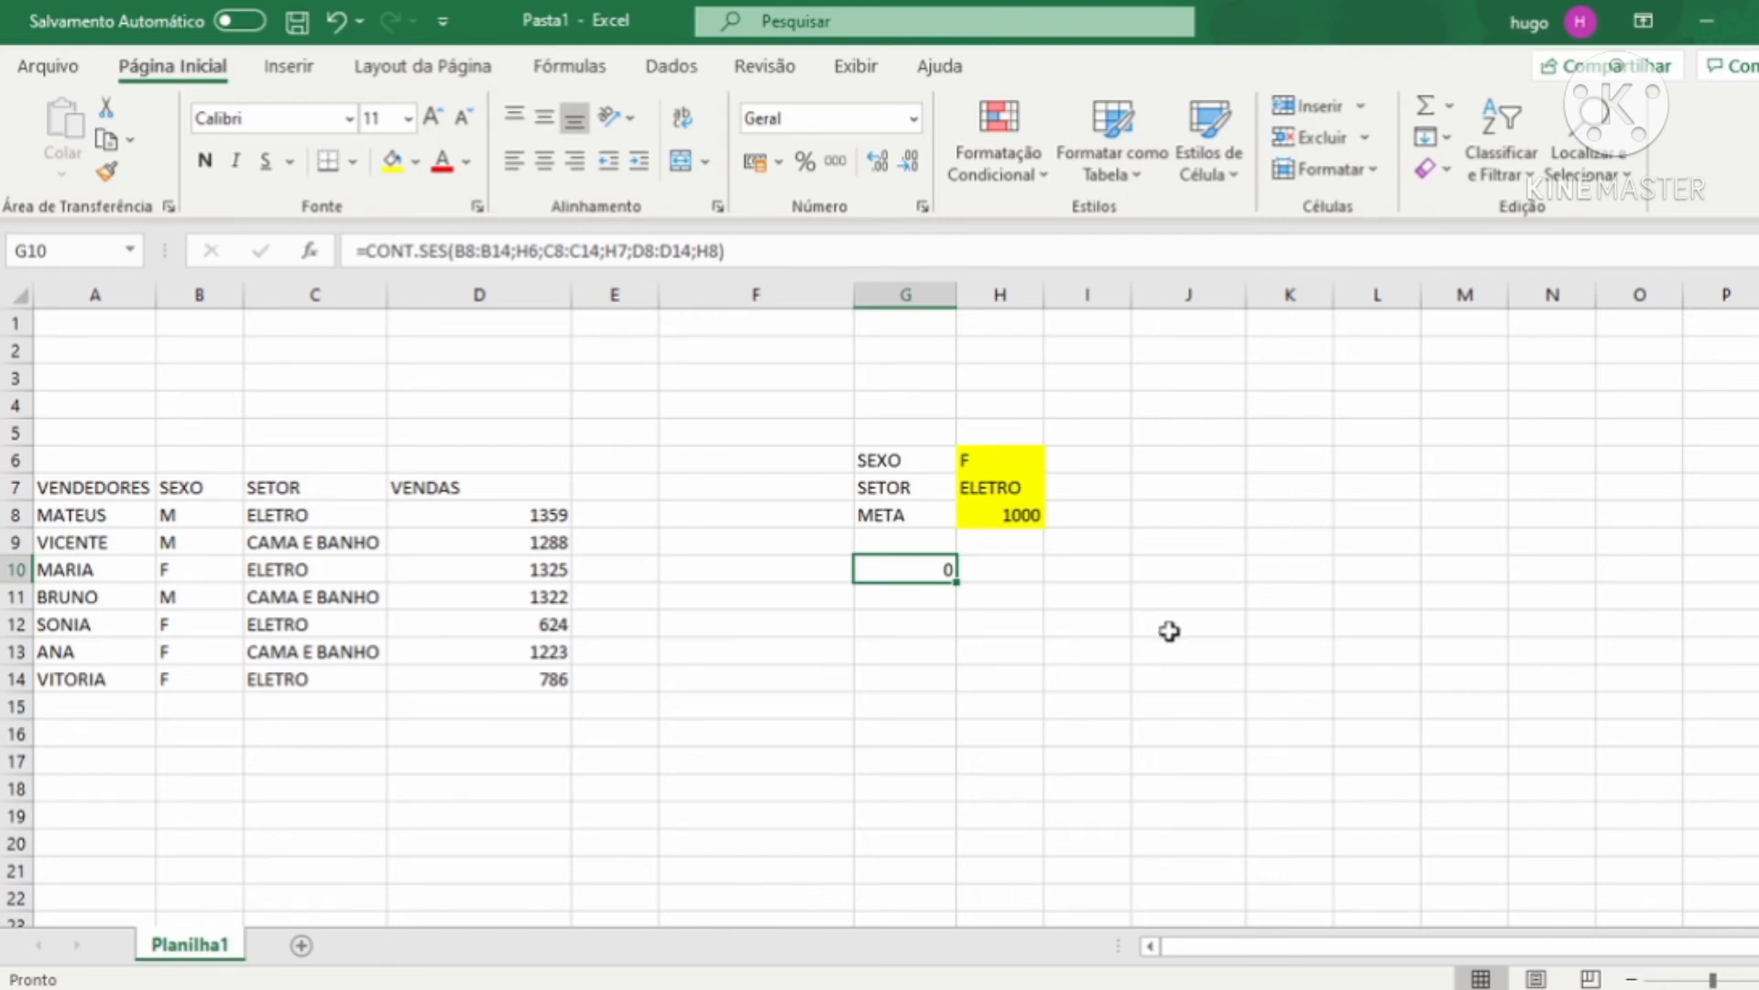
Add the header VALIDAÇÃO in E7 and widen column E to fit it.
{"action": "left_click", "coordinate": [620, 480]}
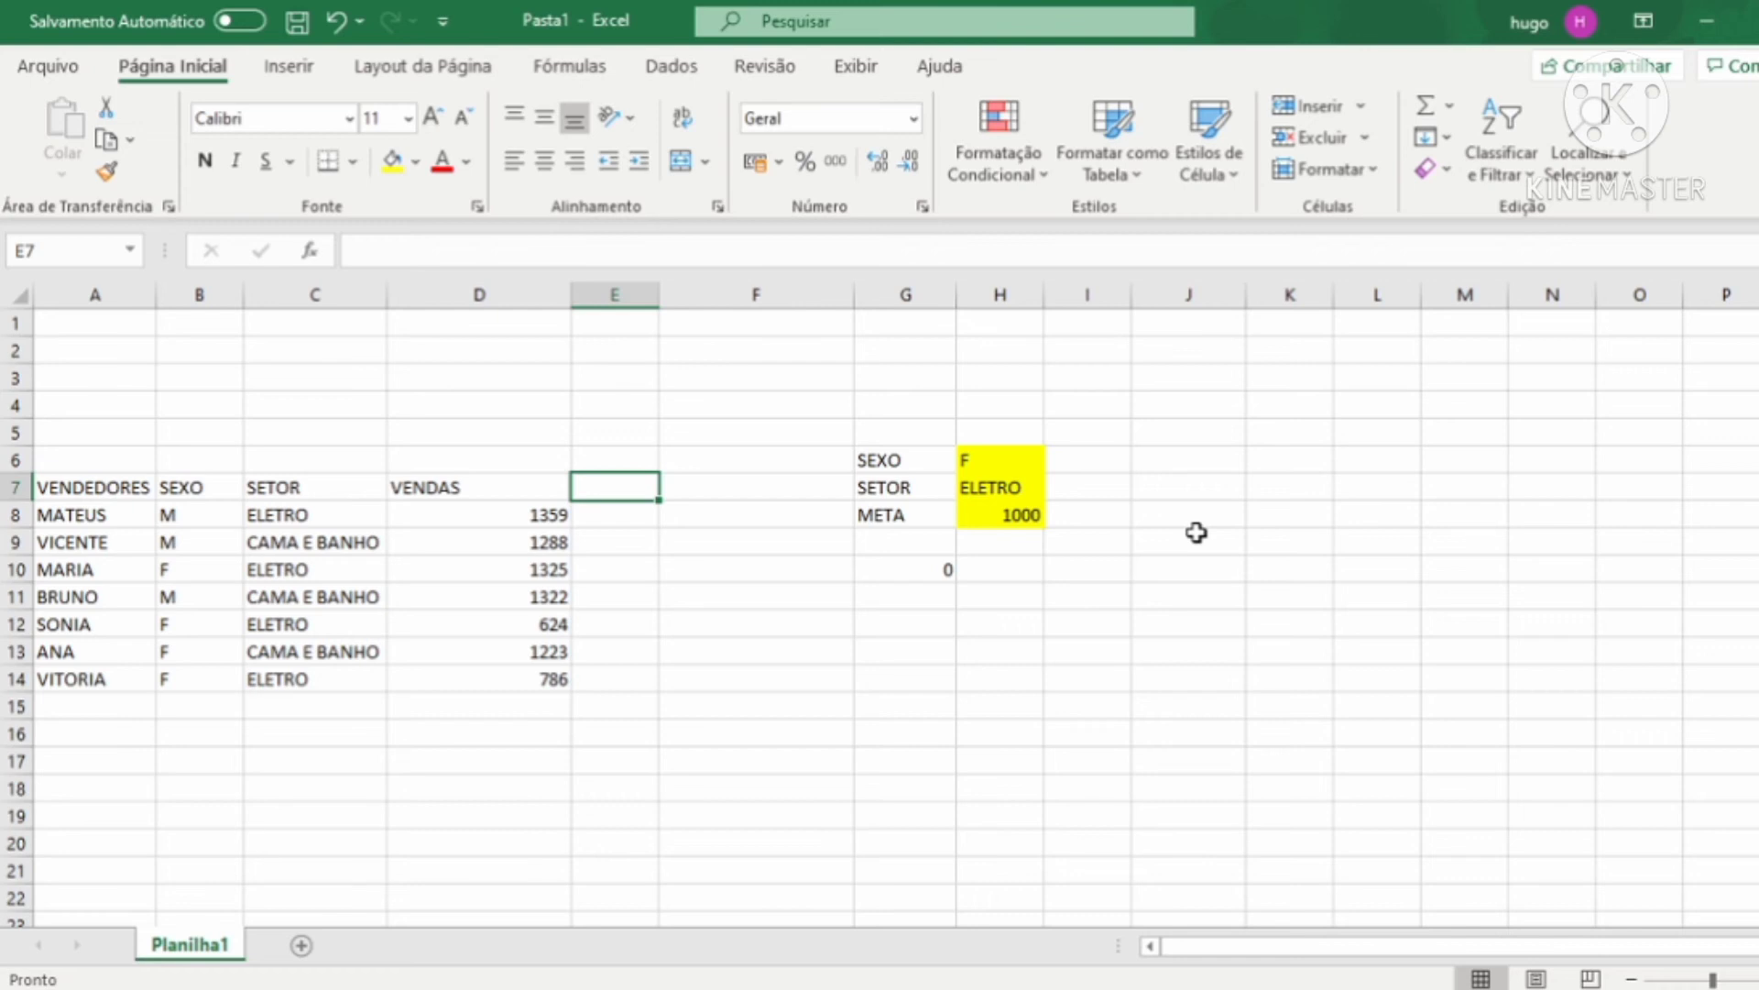
{"action": "type", "text": "VALID"}
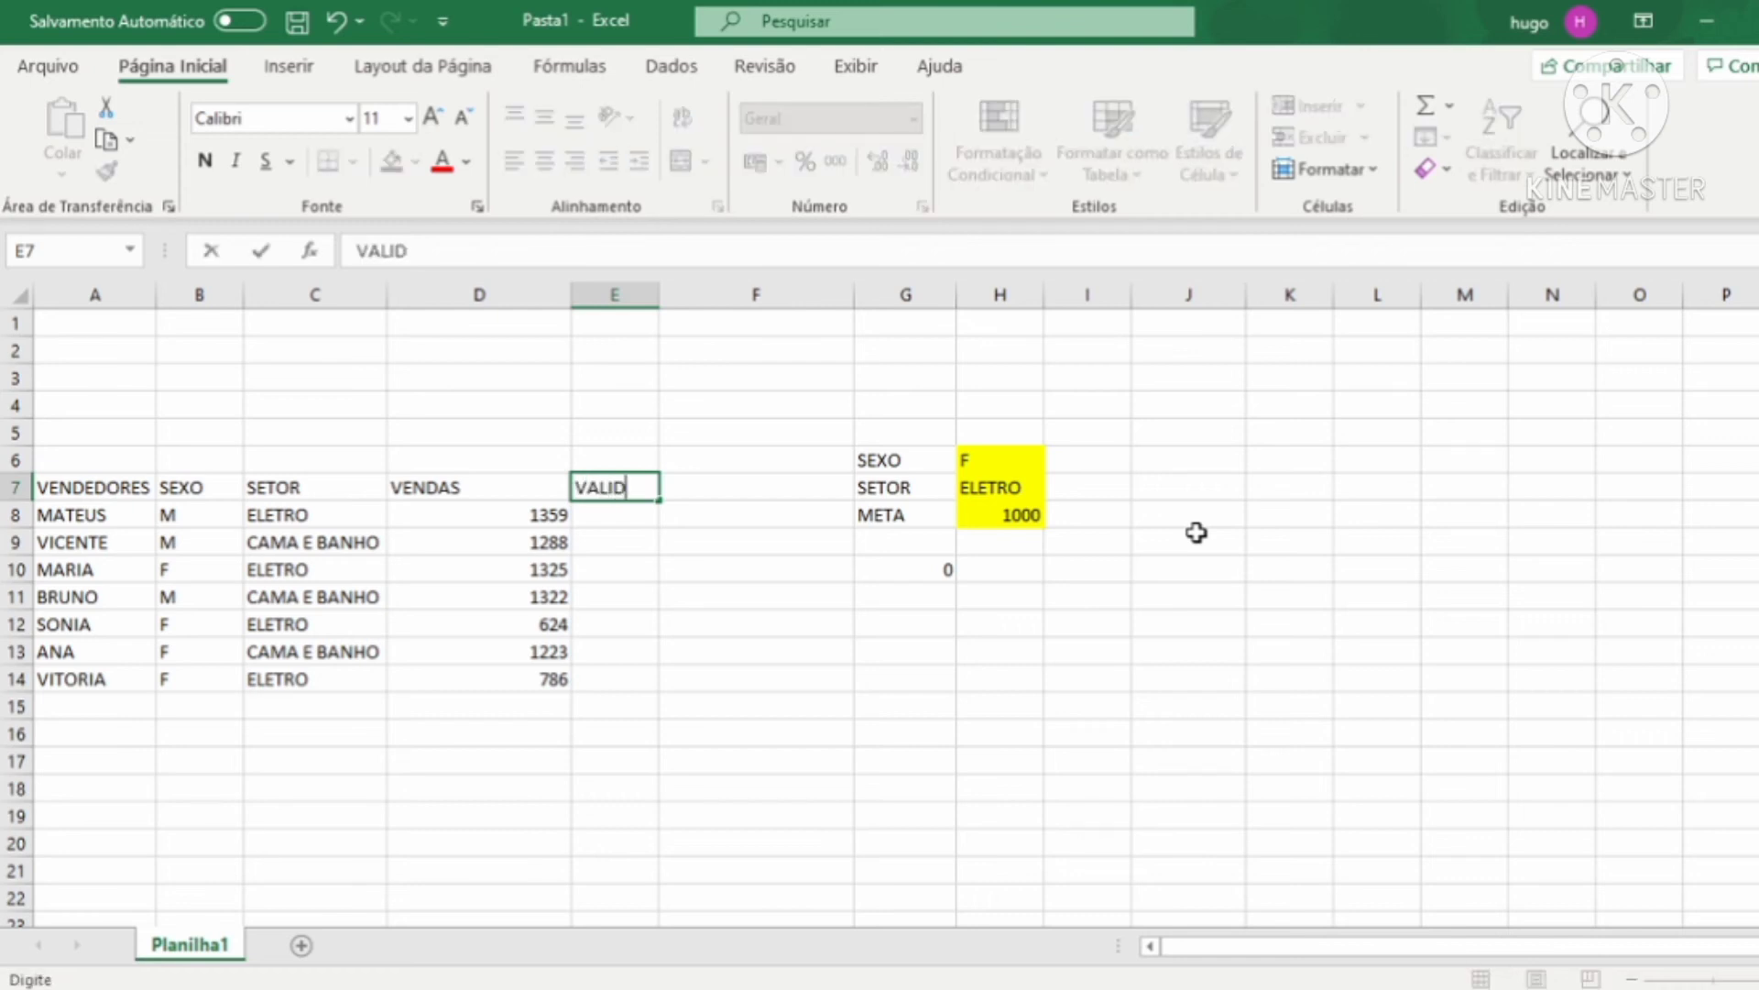
{"action": "type", "text": "AÇÃO"}
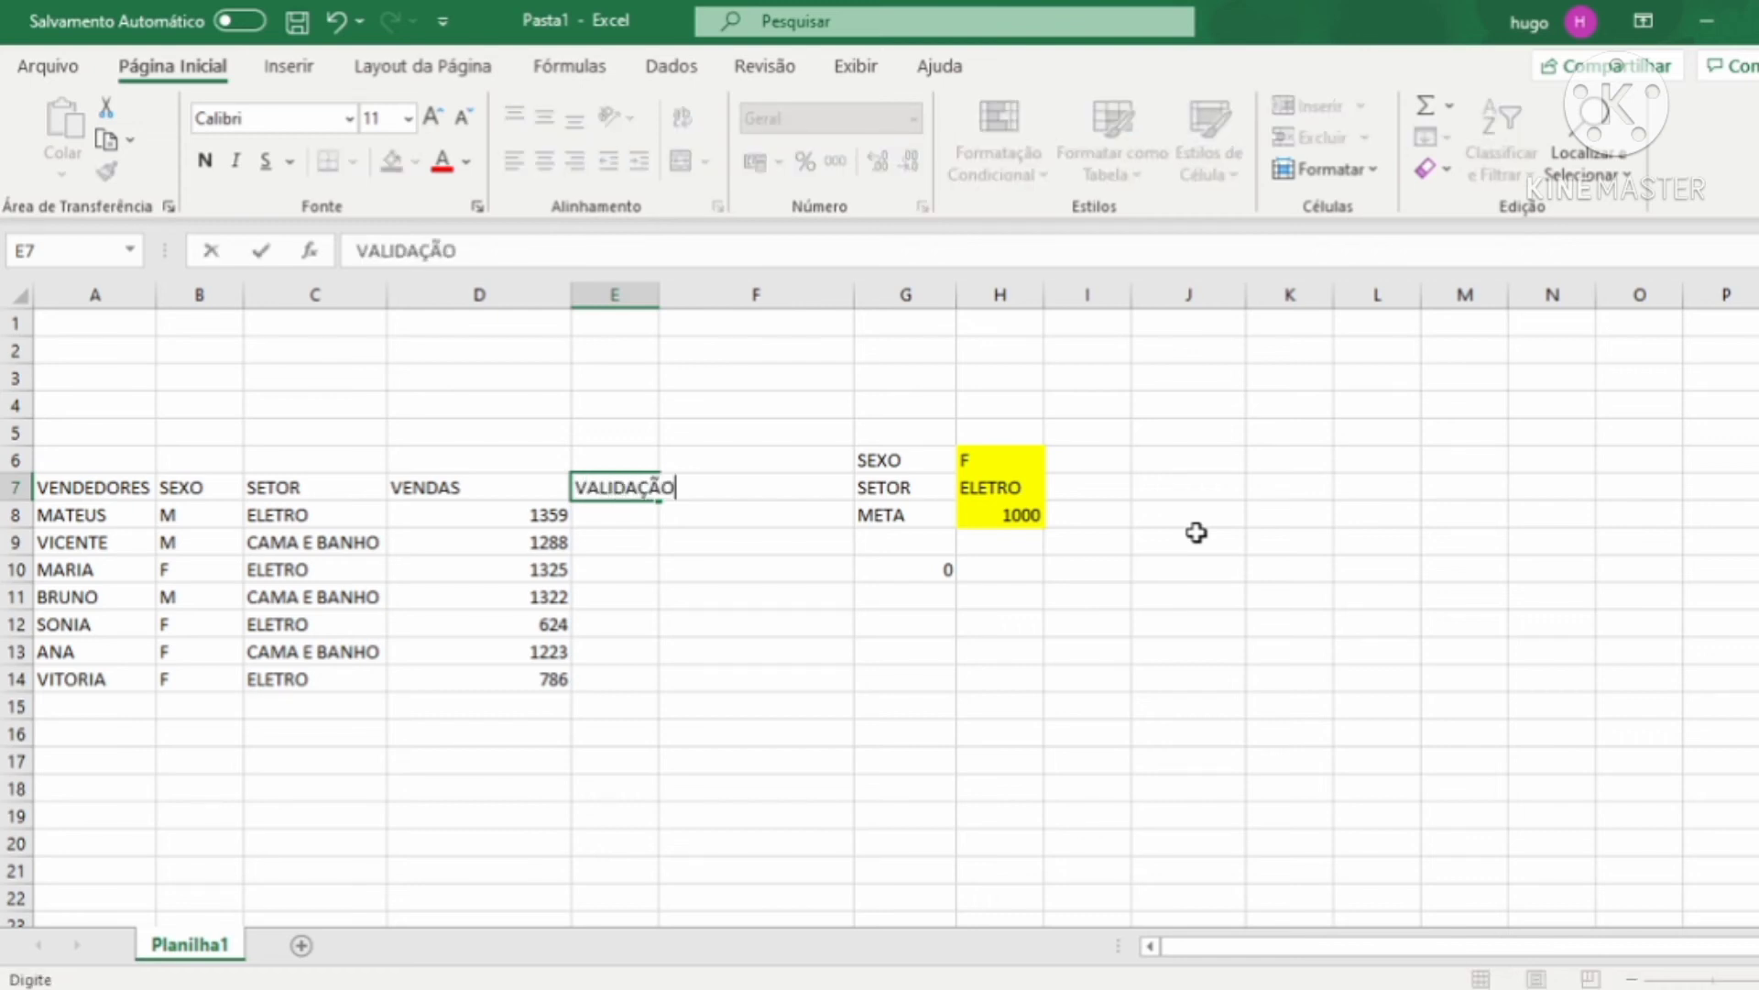
{"action": "key", "text": "Return"}
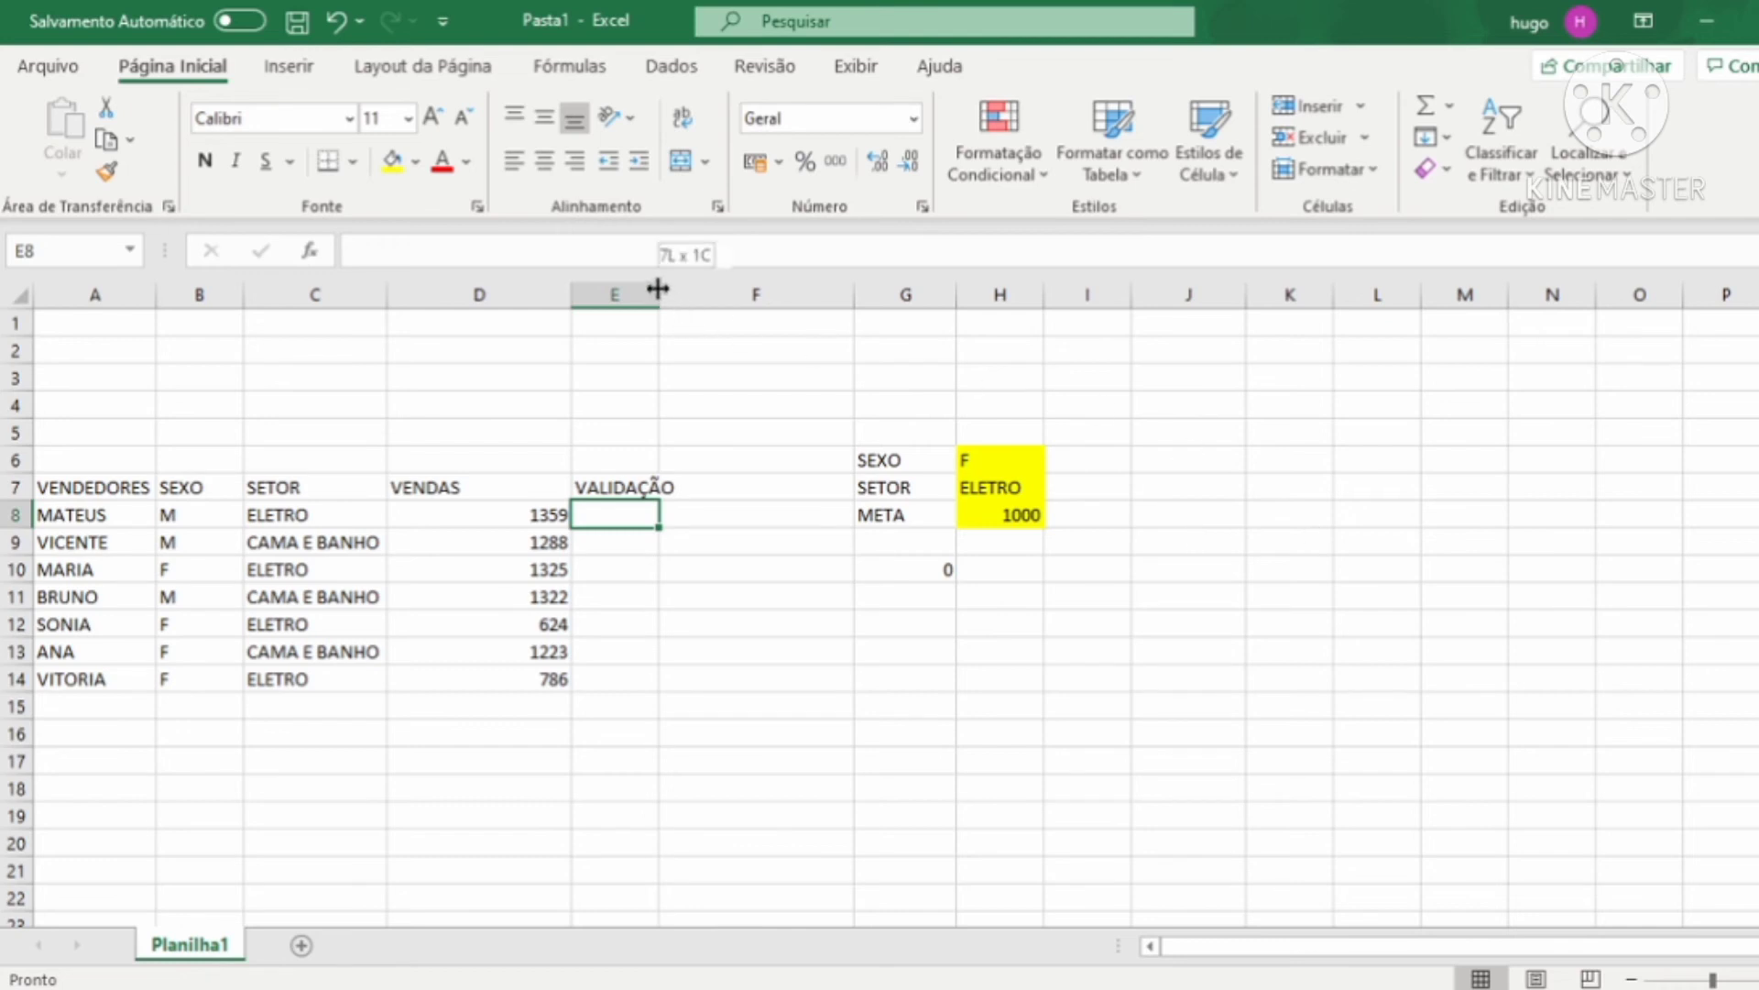
{"action": "left_click_drag", "start_coordinate": [660, 295], "coordinate": [724, 300]}
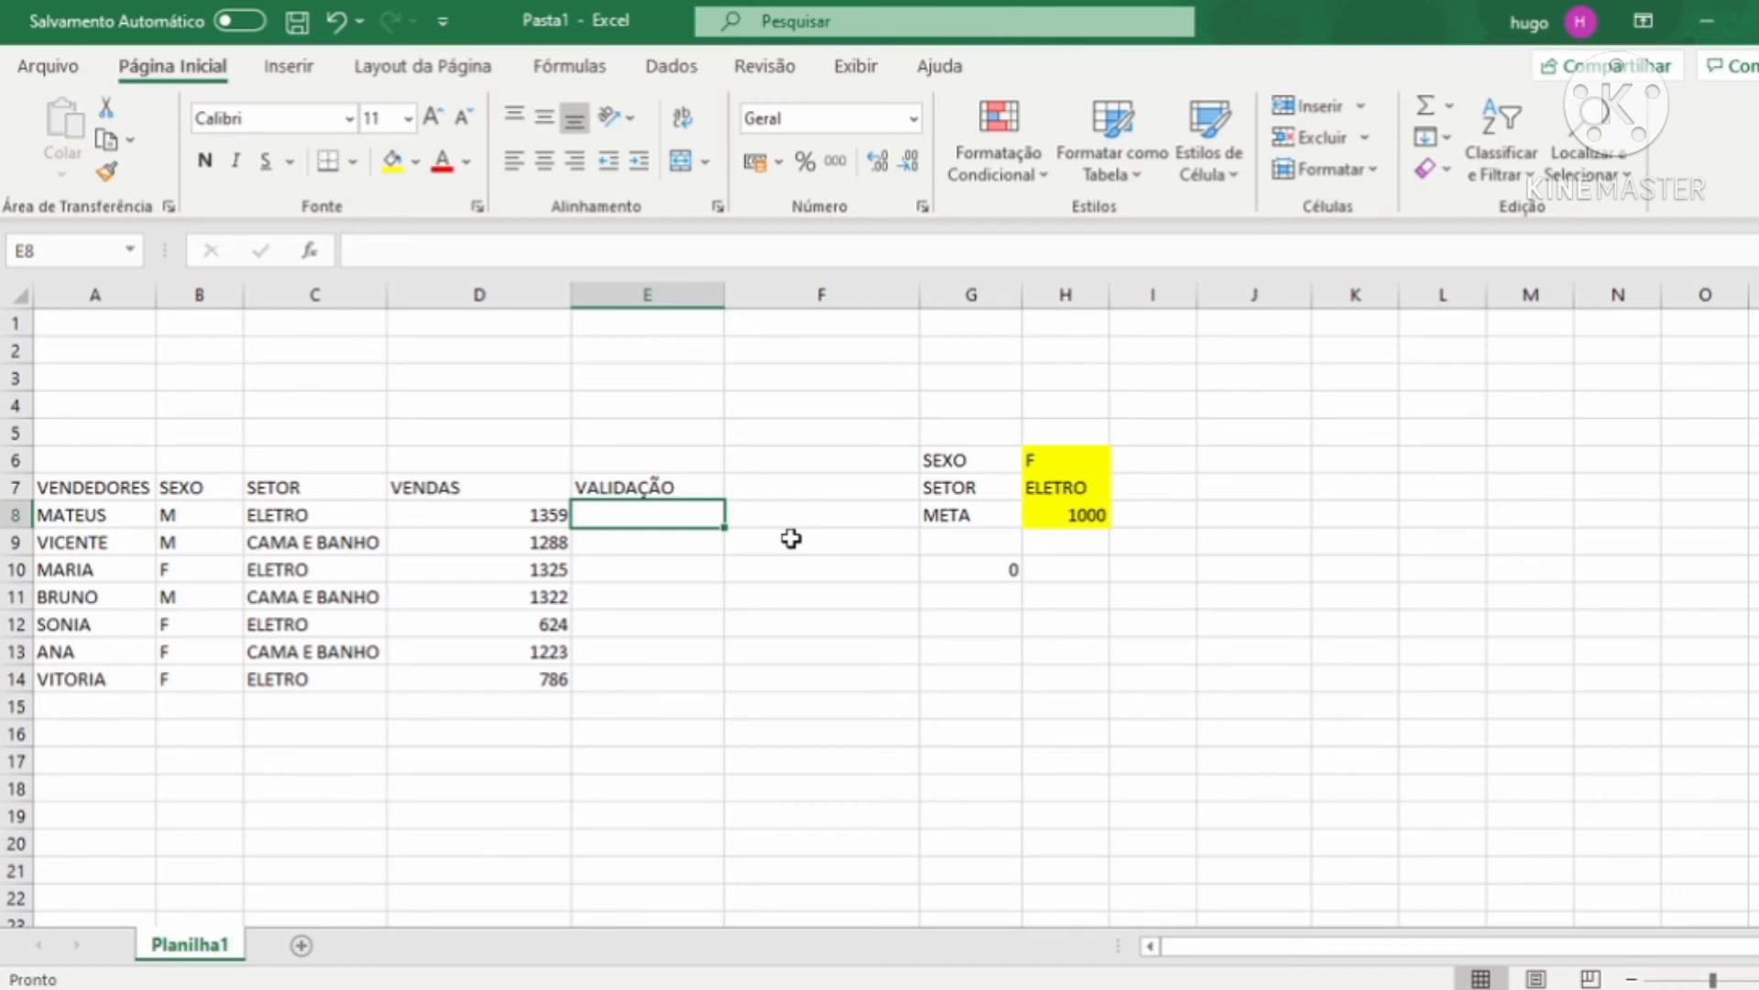
Enter the formula =SE(D8<H8;1;0) in E8 to compare the first seller's sales with the target, and reselect the cell.
{"action": "left_click", "coordinate": [1053, 519]}
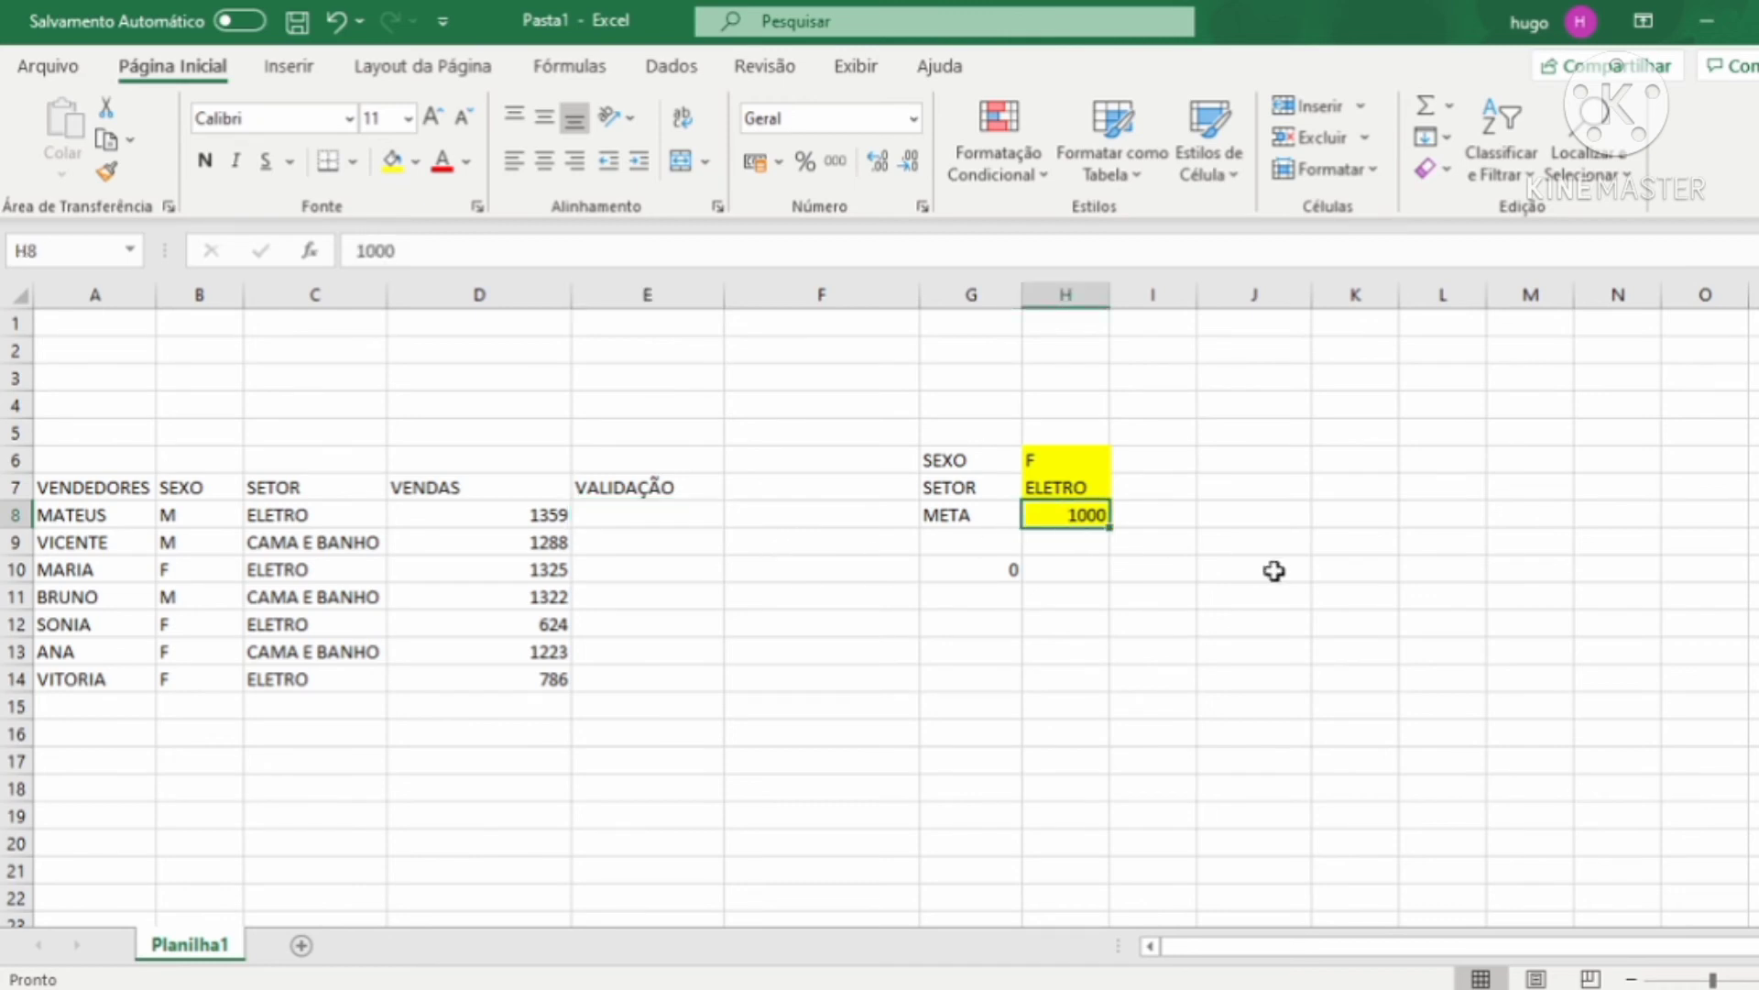
{"action": "left_click", "coordinate": [623, 517]}
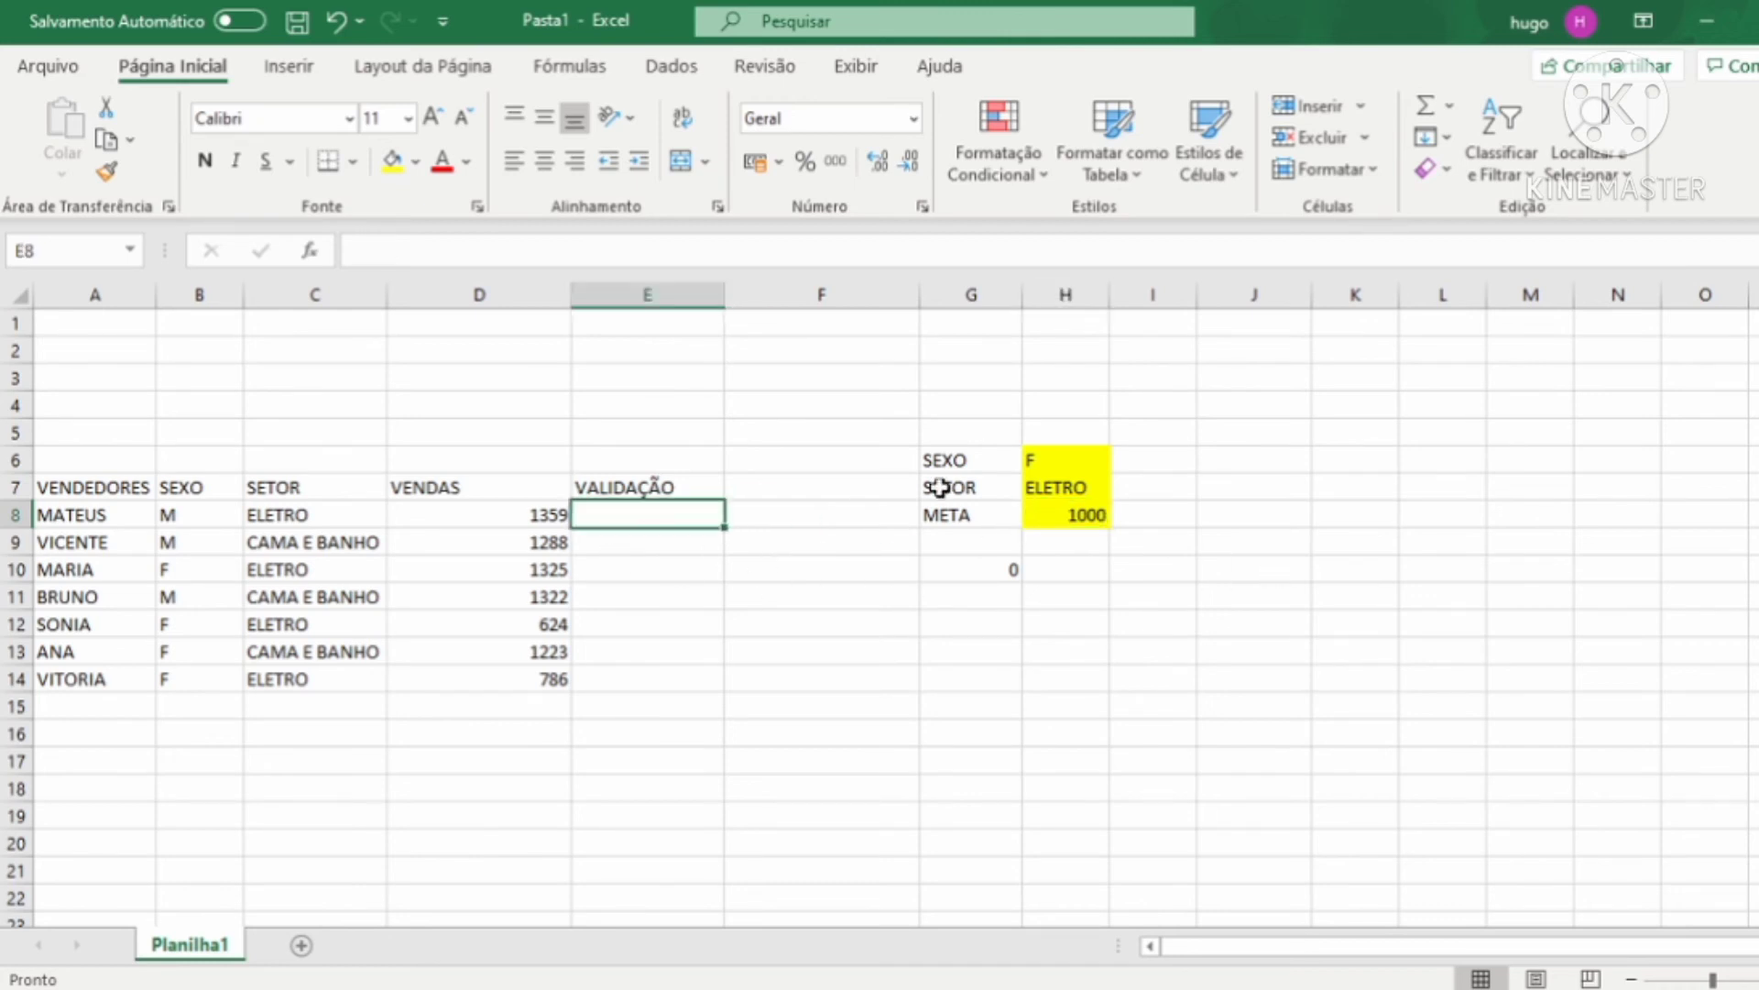
{"action": "type", "text": "=SE"}
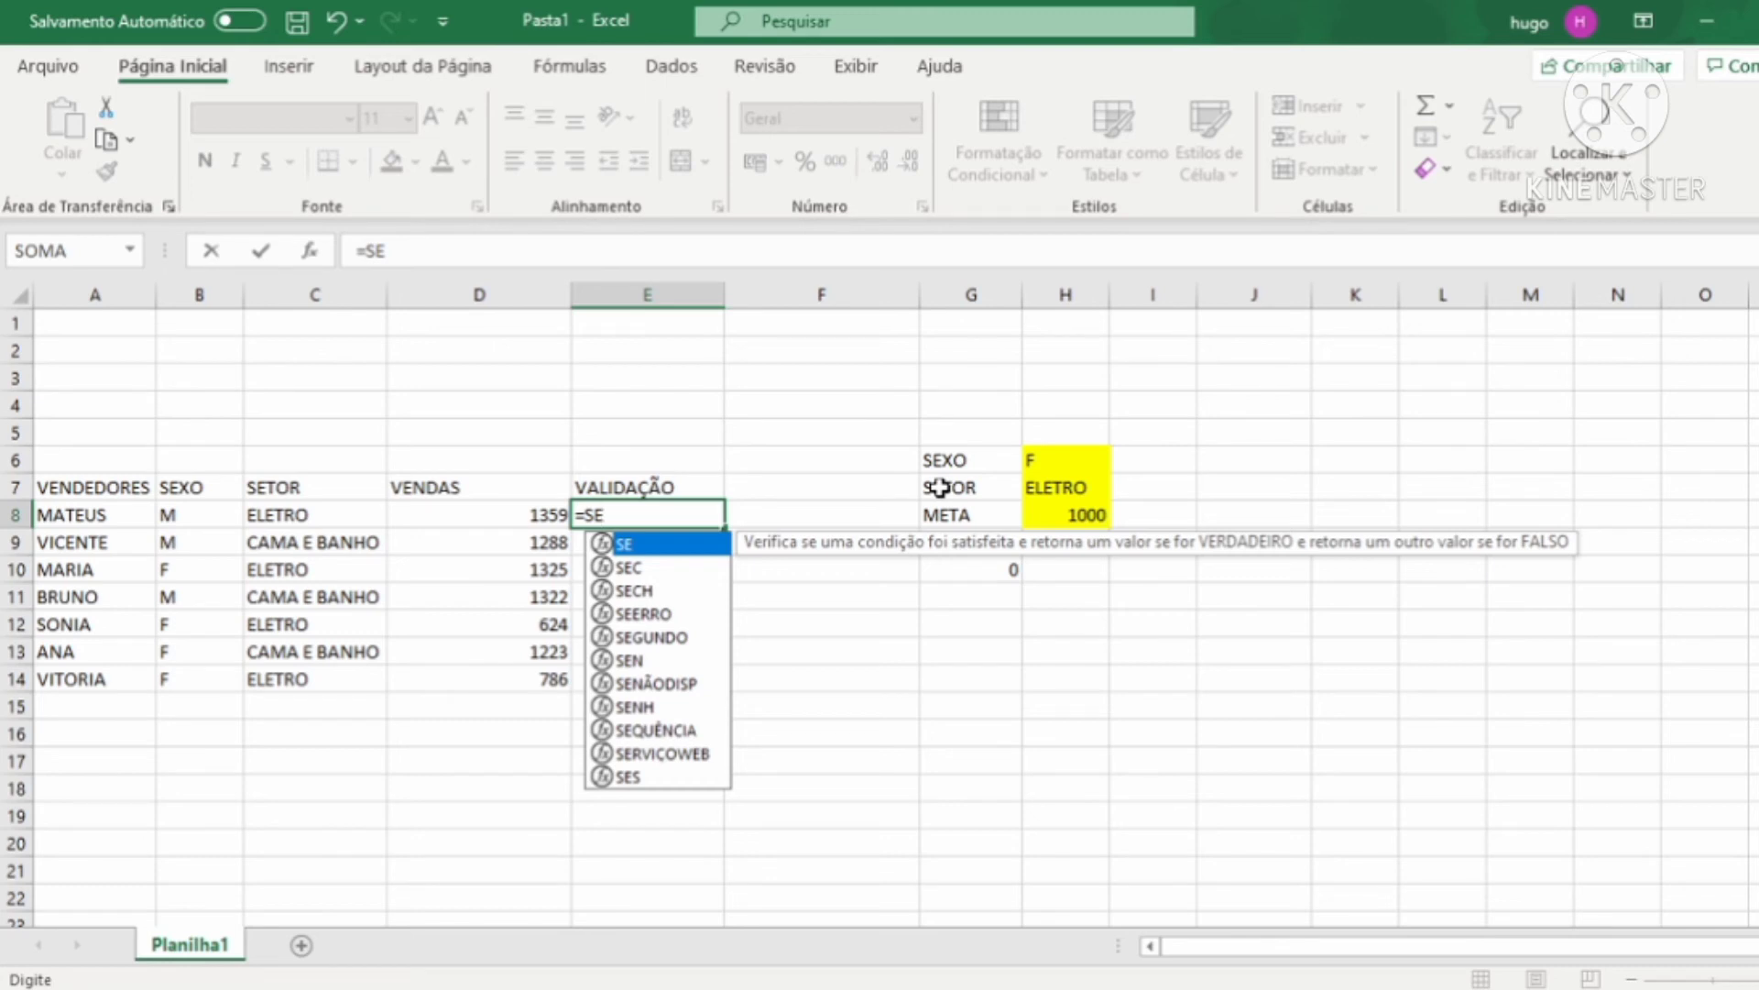
{"action": "type", "text": "("}
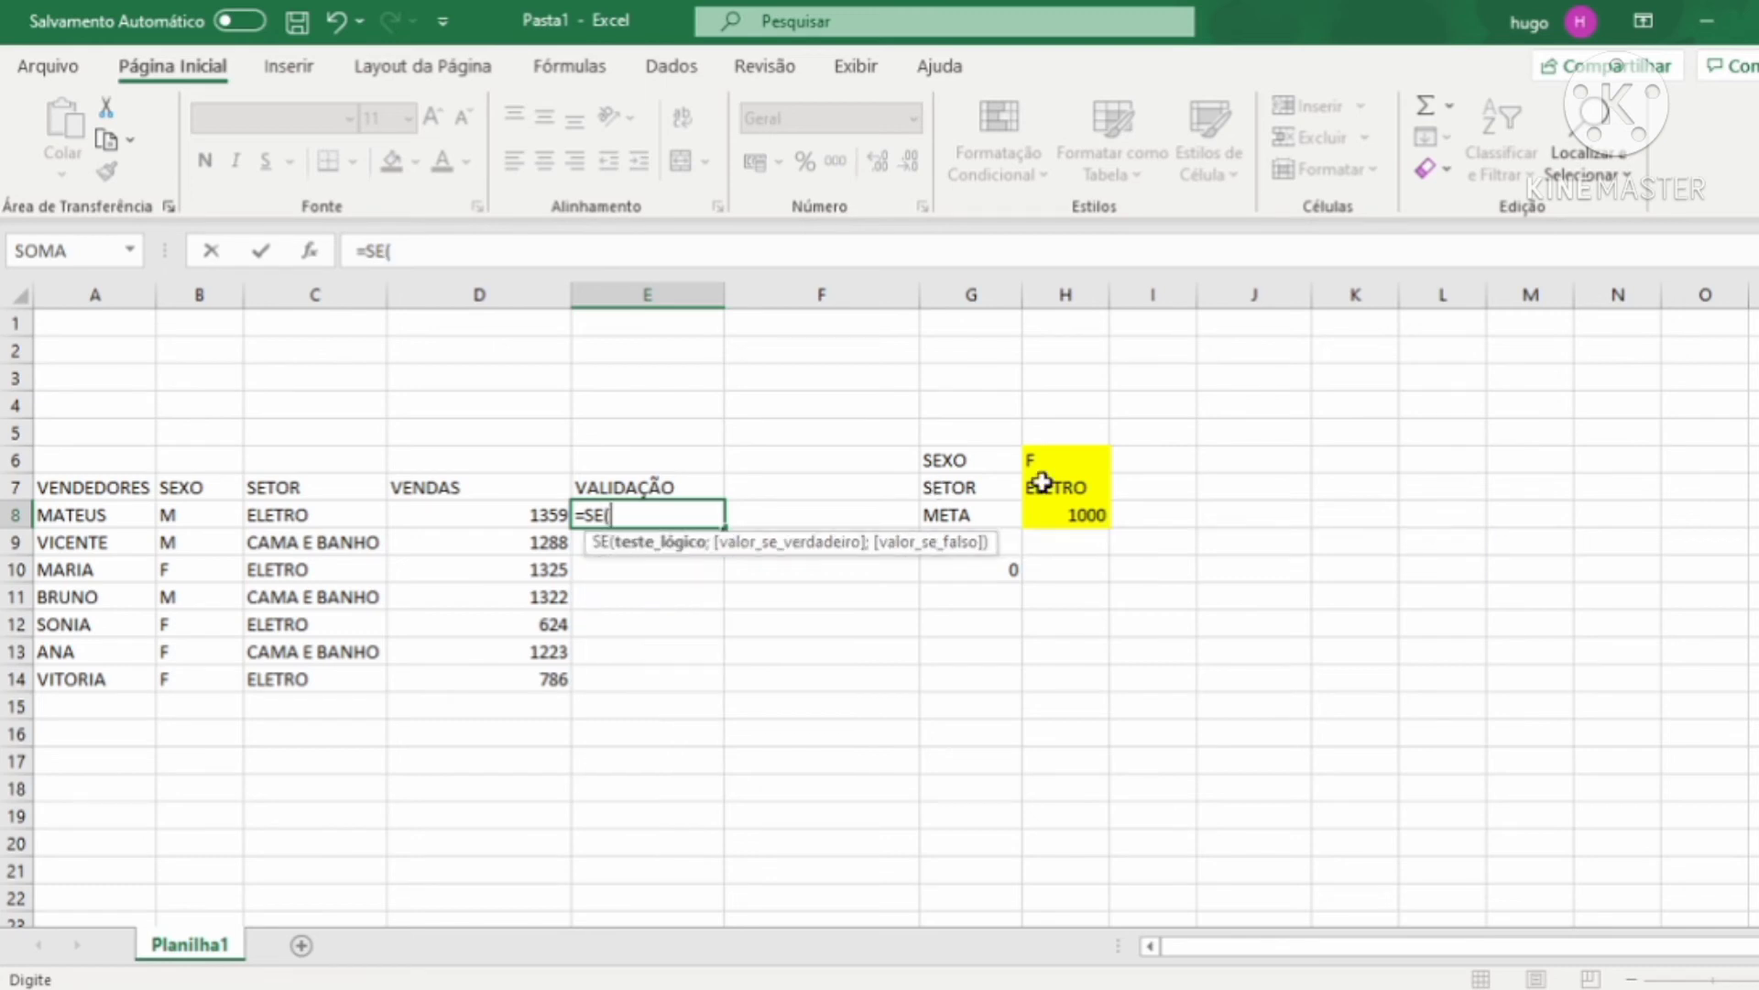
{"action": "left_click", "coordinate": [526, 510]}
{"action": "type", "text": "<"}
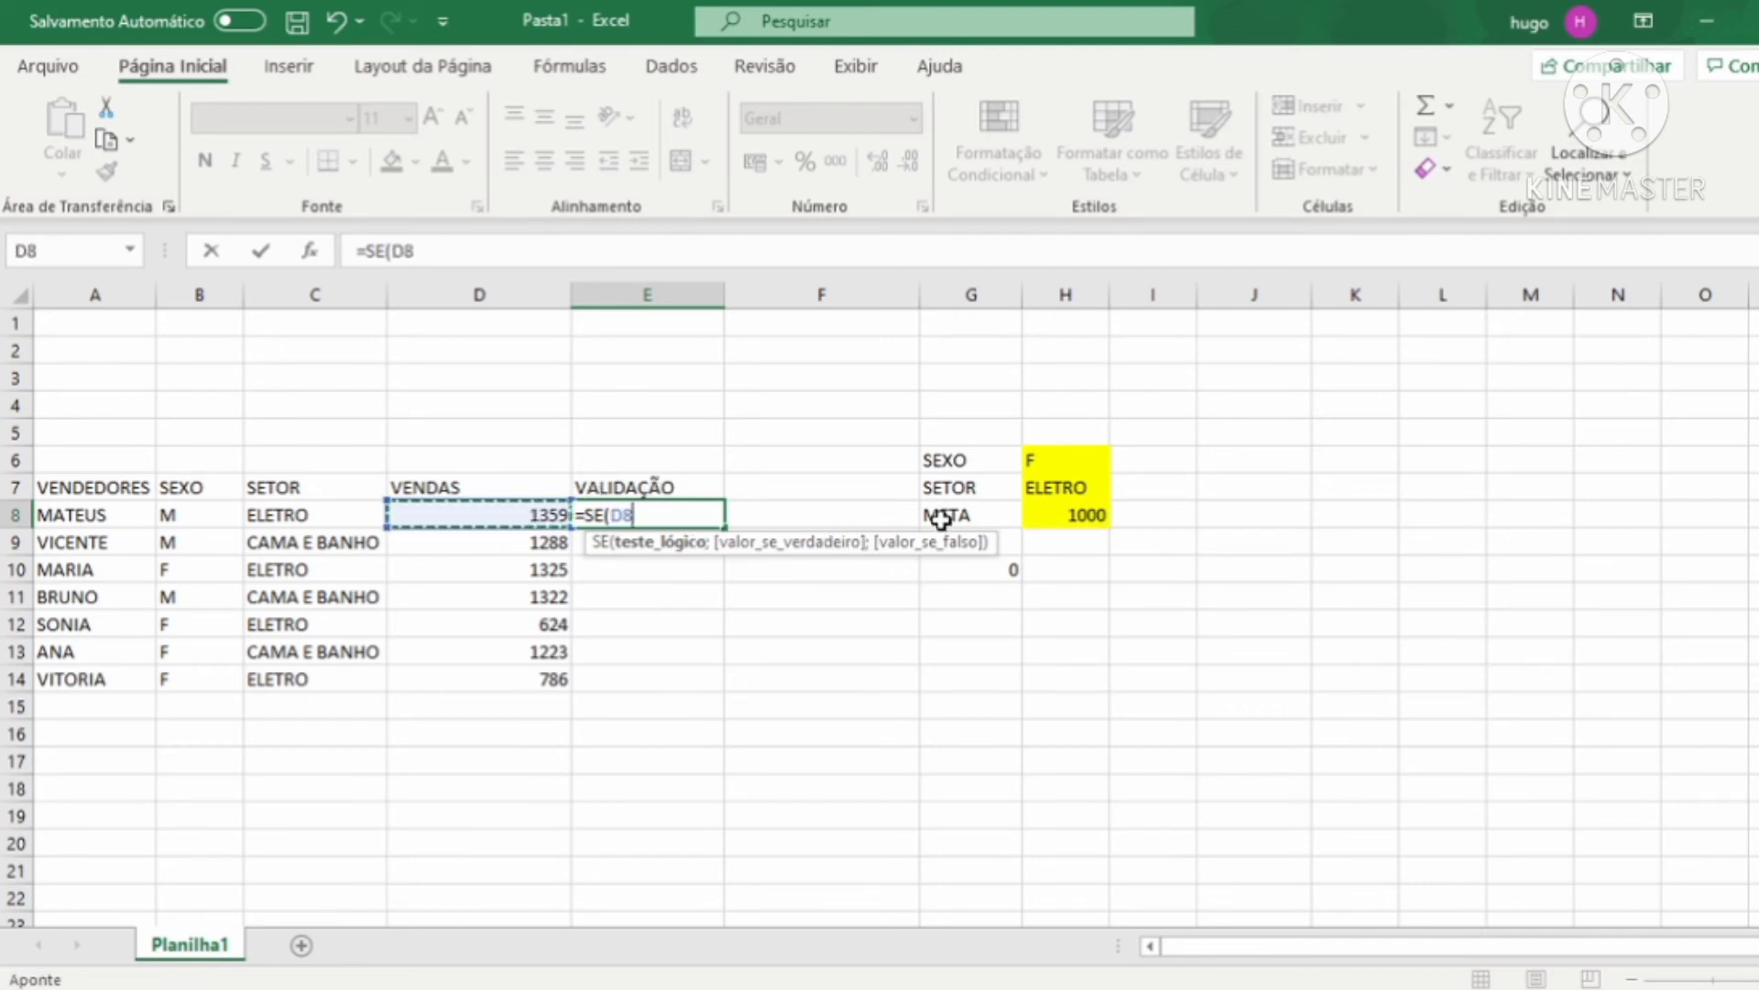
{"action": "left_click", "coordinate": [1071, 514]}
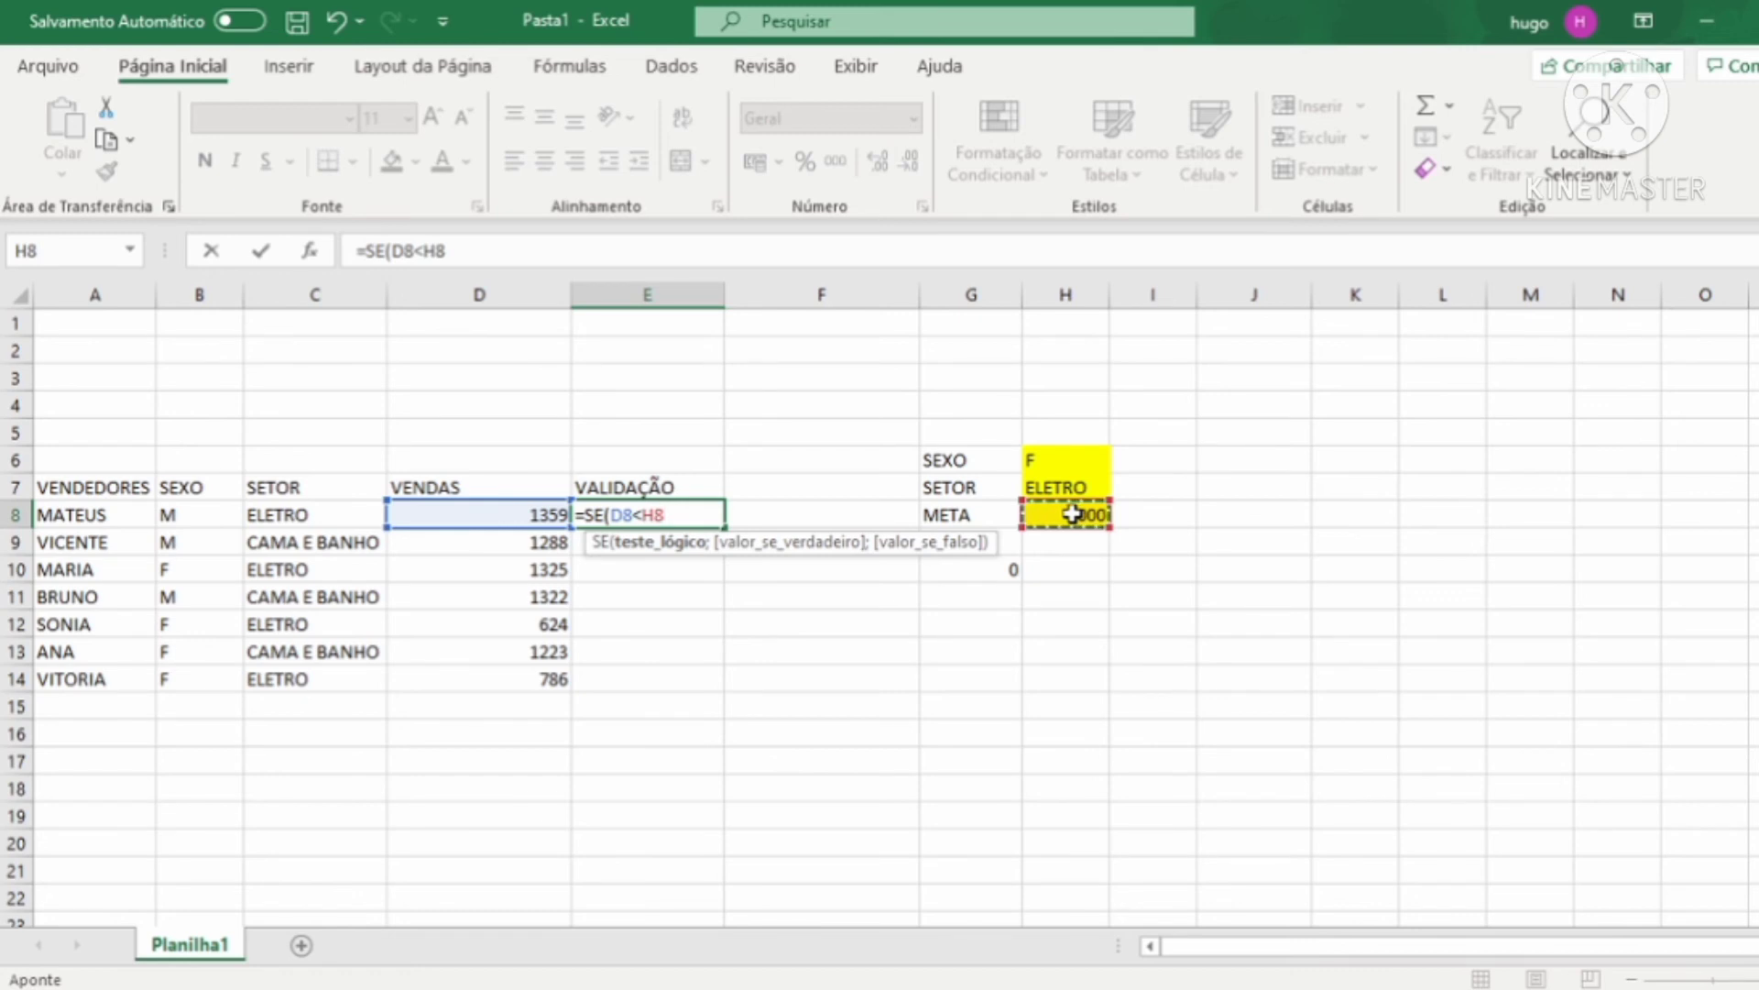
{"action": "type", "text": ";"}
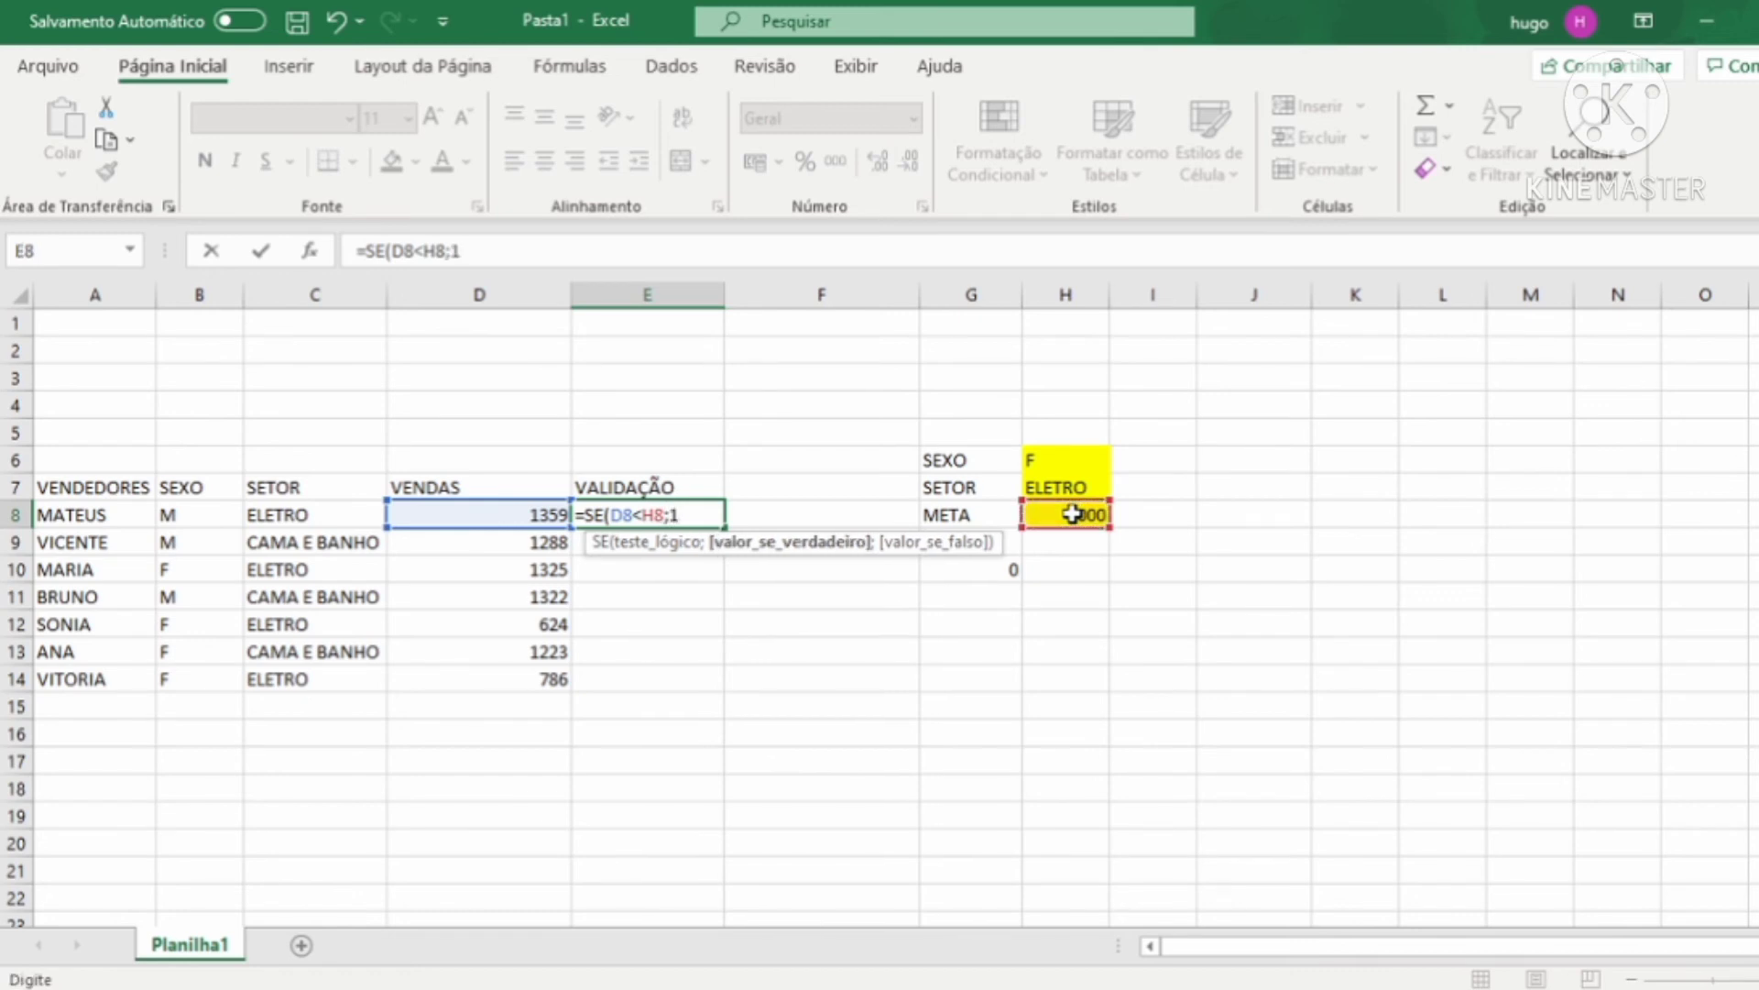
{"action": "type", "text": "1;0"}
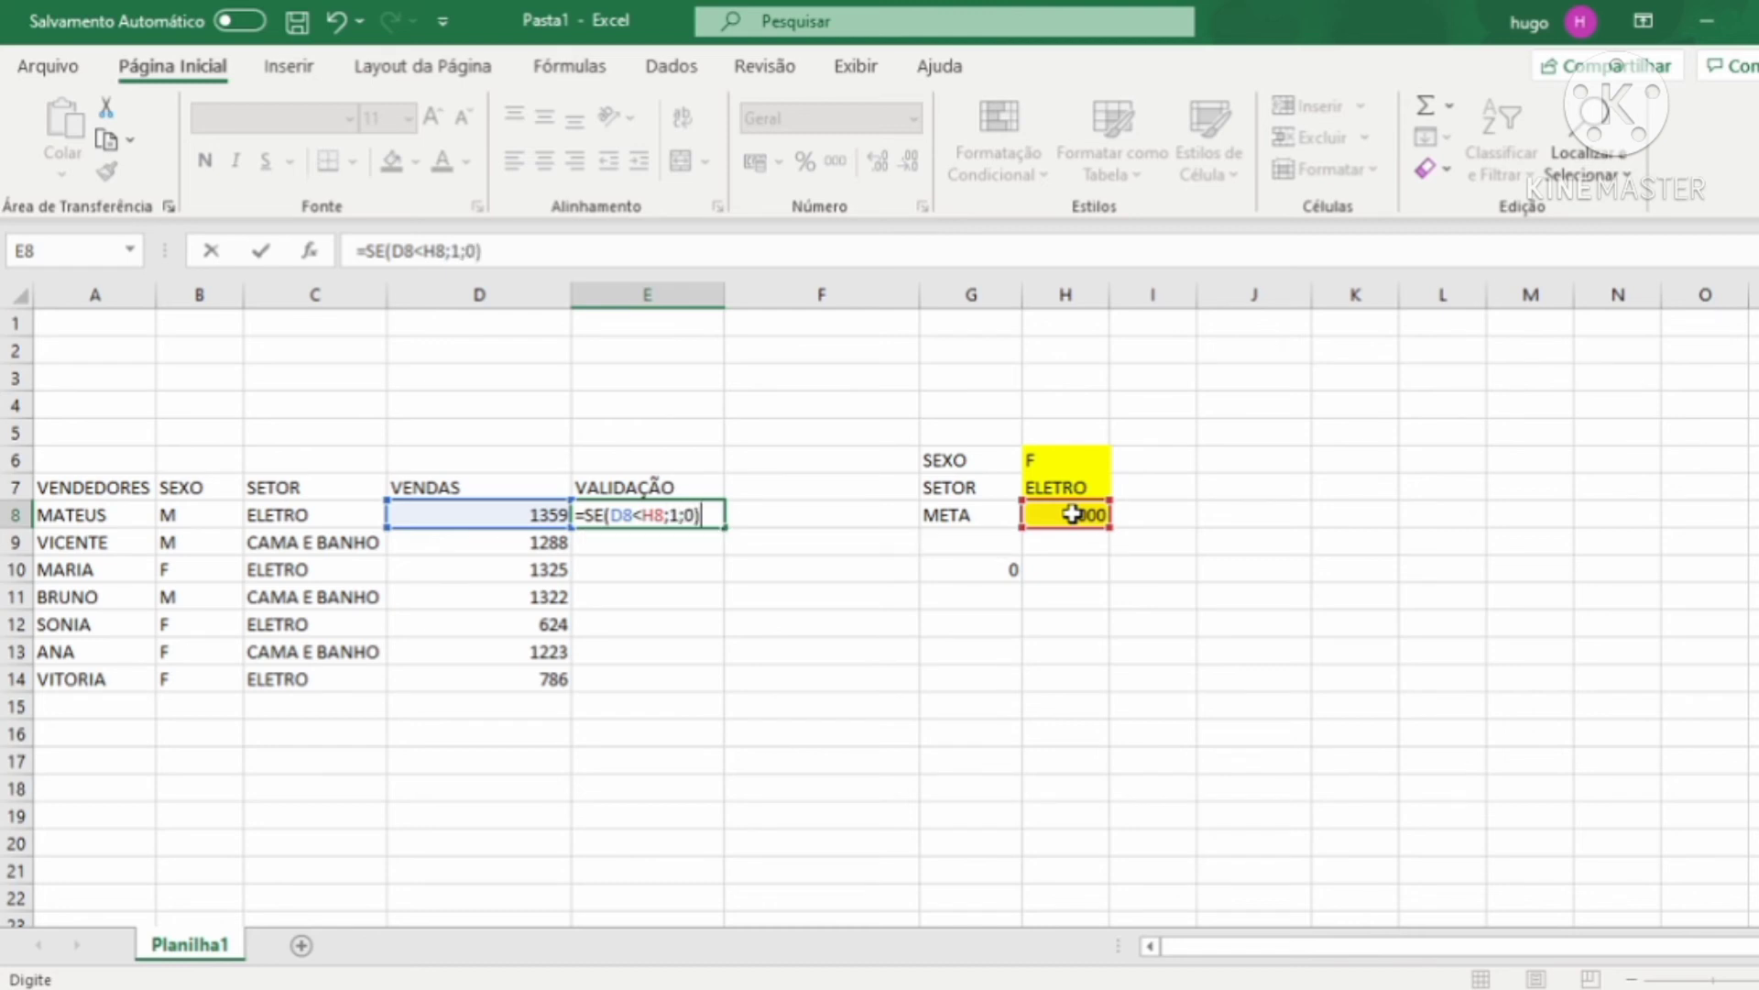
{"action": "key", "text": "Return"}
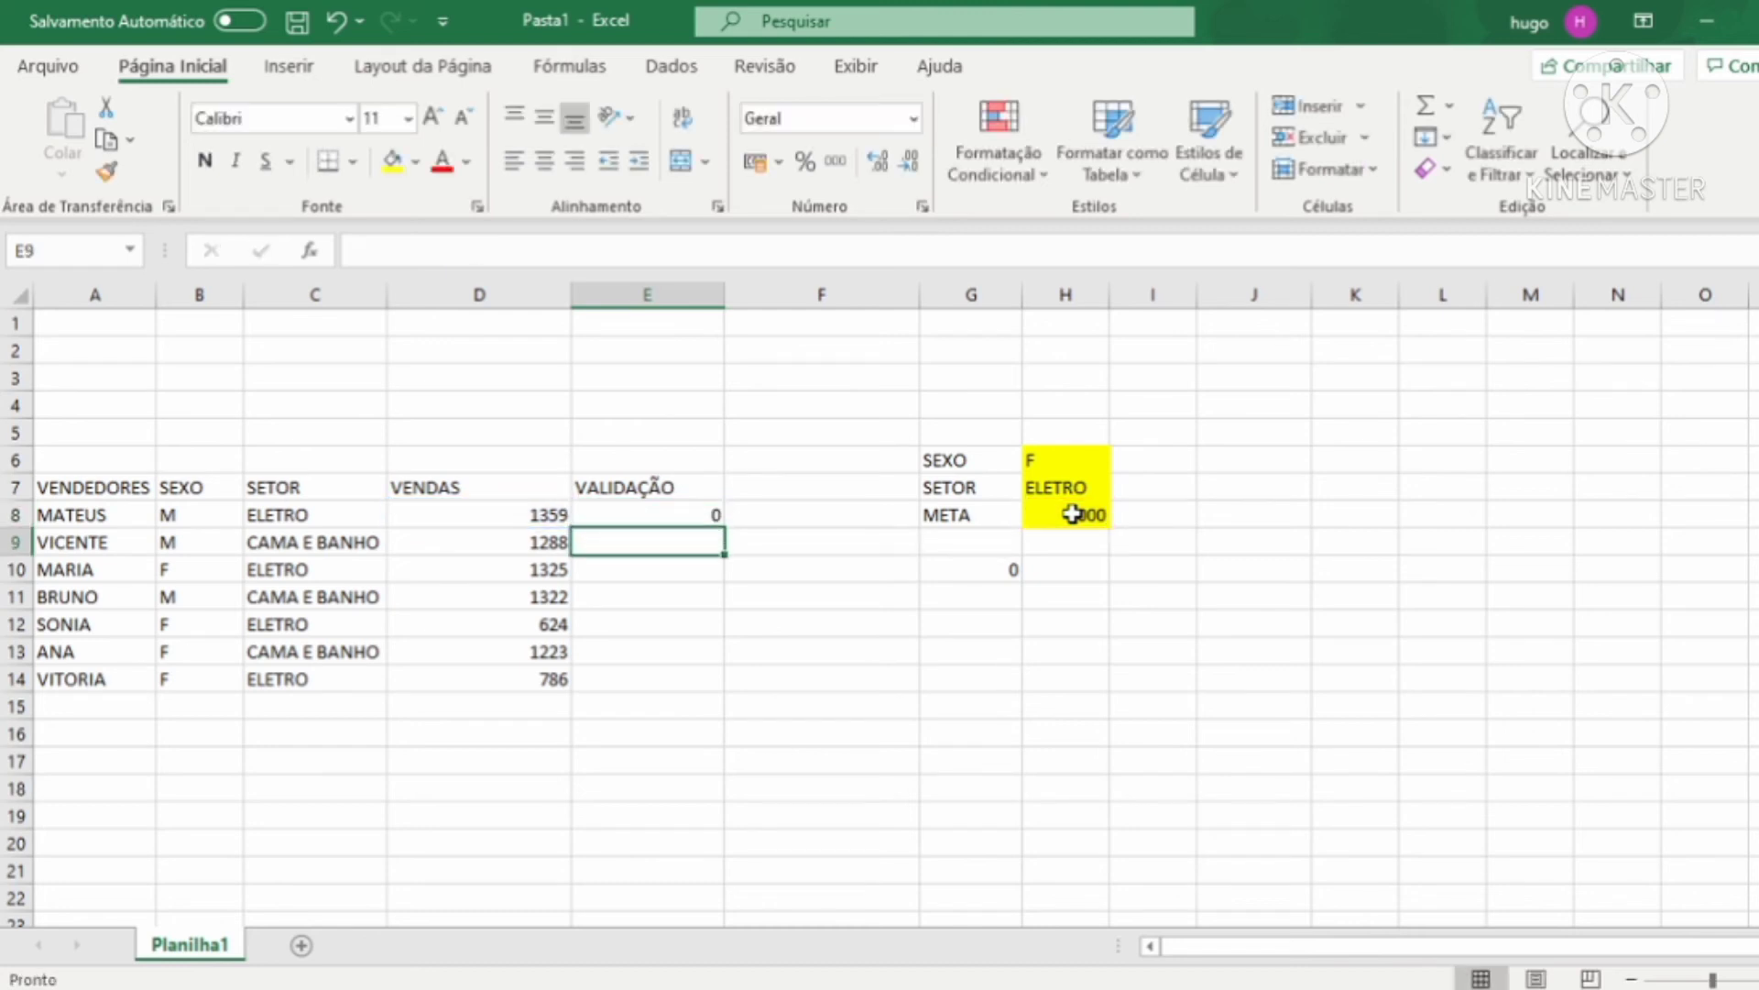
{"action": "left_click", "coordinate": [641, 513]}
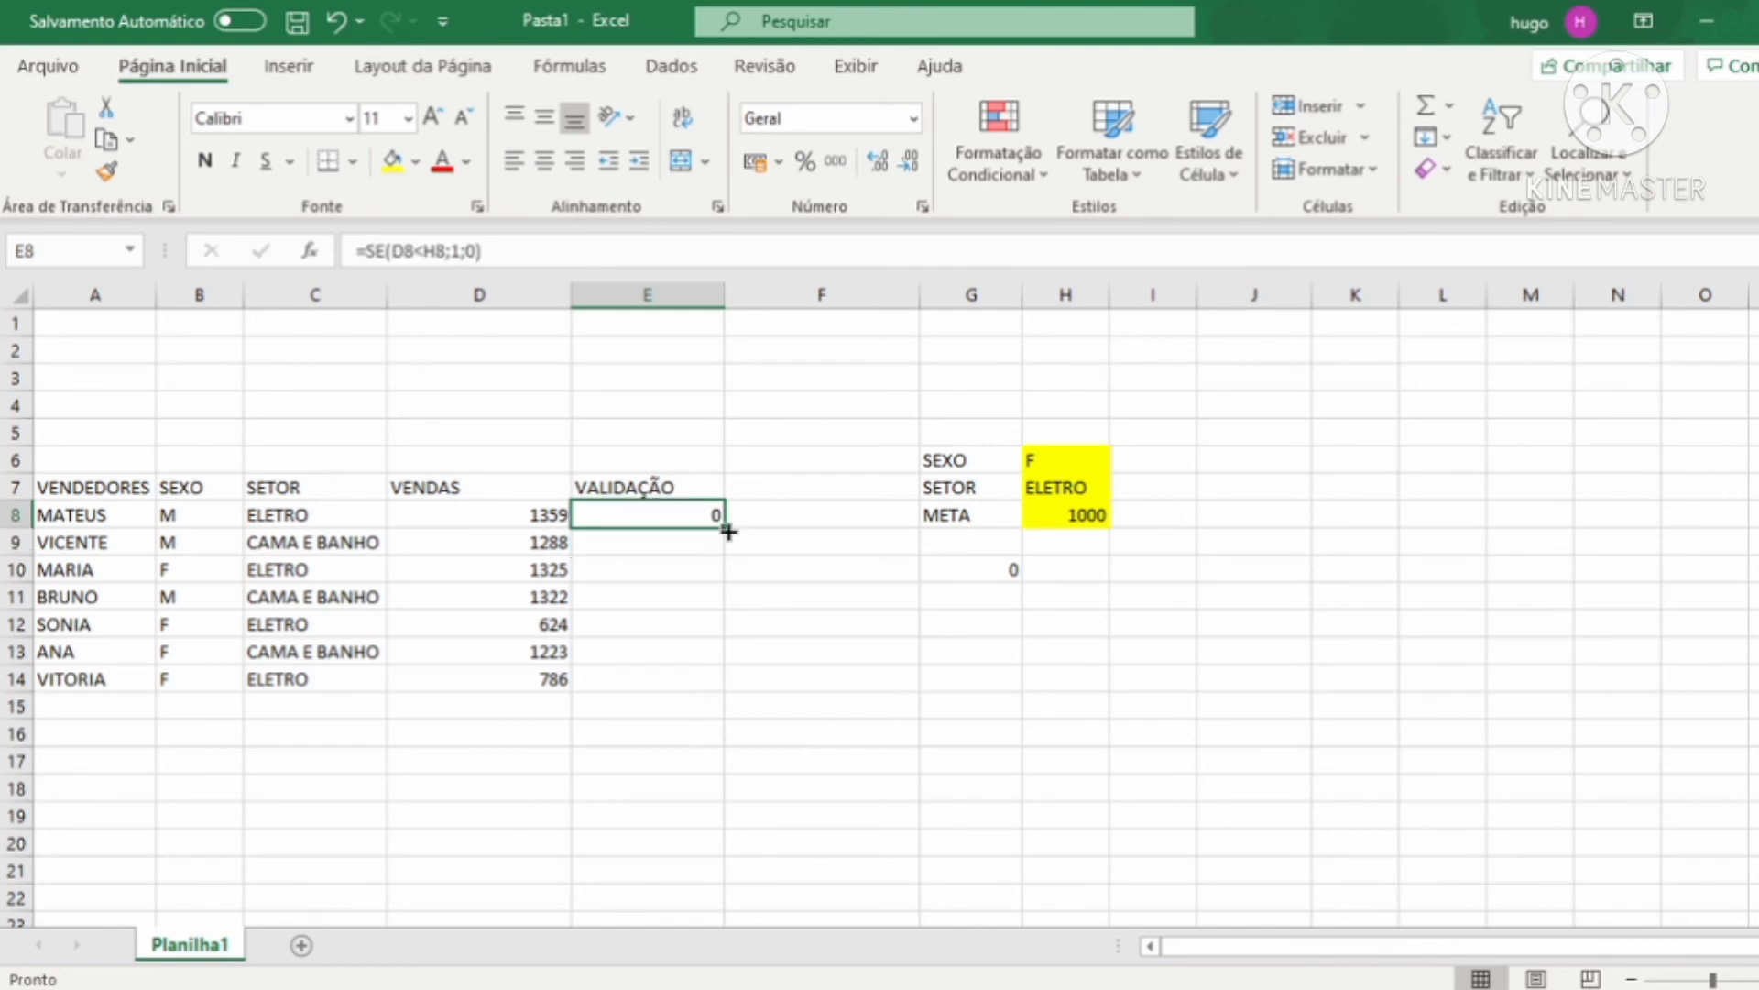
Fill the E8 formula down to E14 and check which cells the copied formula in E12 references.
{"action": "left_click_drag", "start_coordinate": [729, 531], "coordinate": [691, 692]}
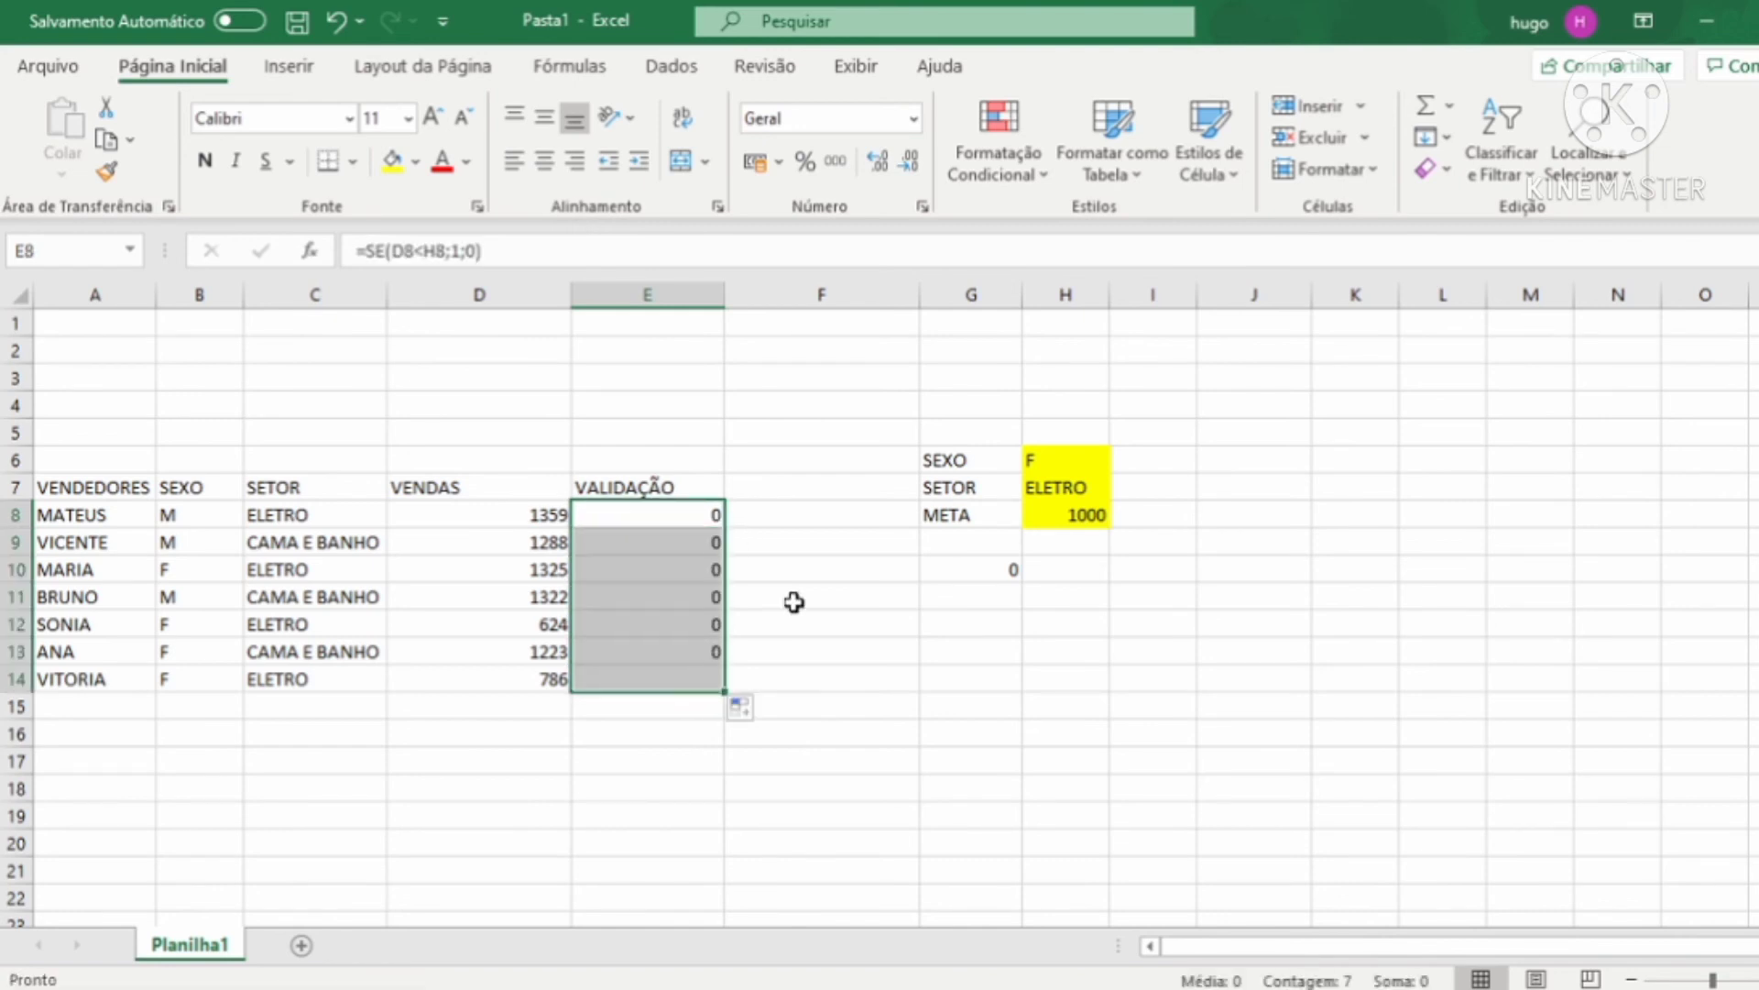
{"action": "left_click", "coordinate": [682, 629]}
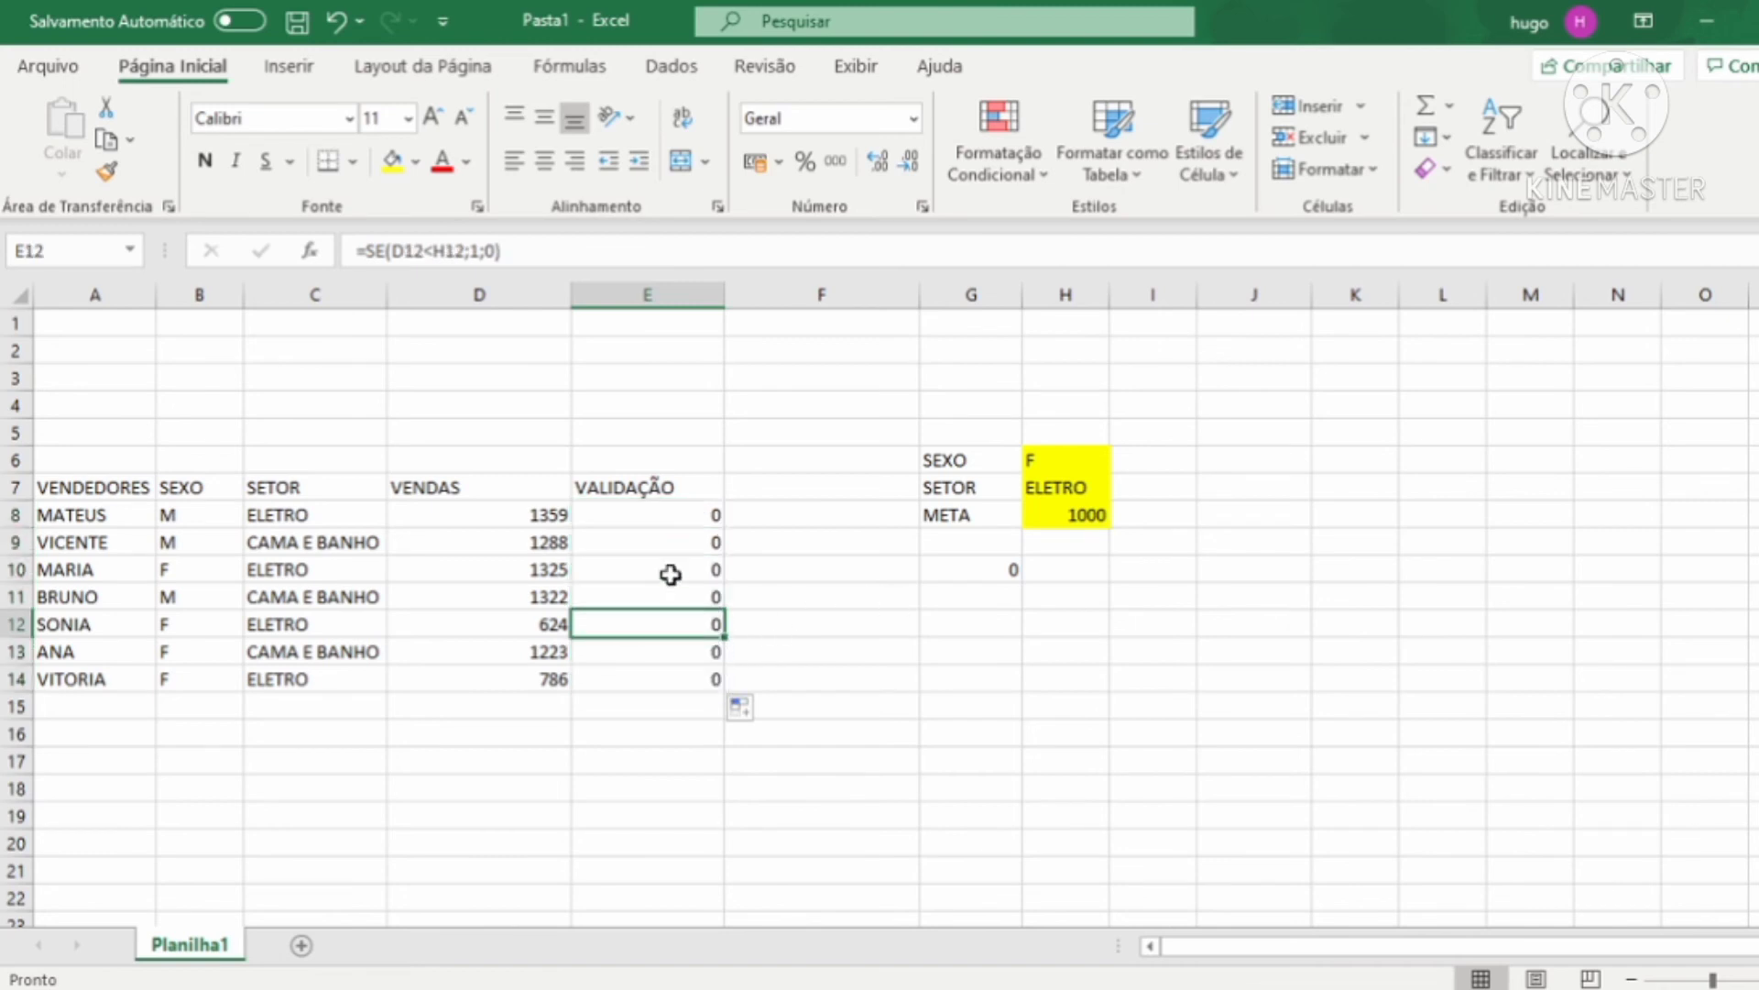
{"action": "left_click", "coordinate": [639, 245]}
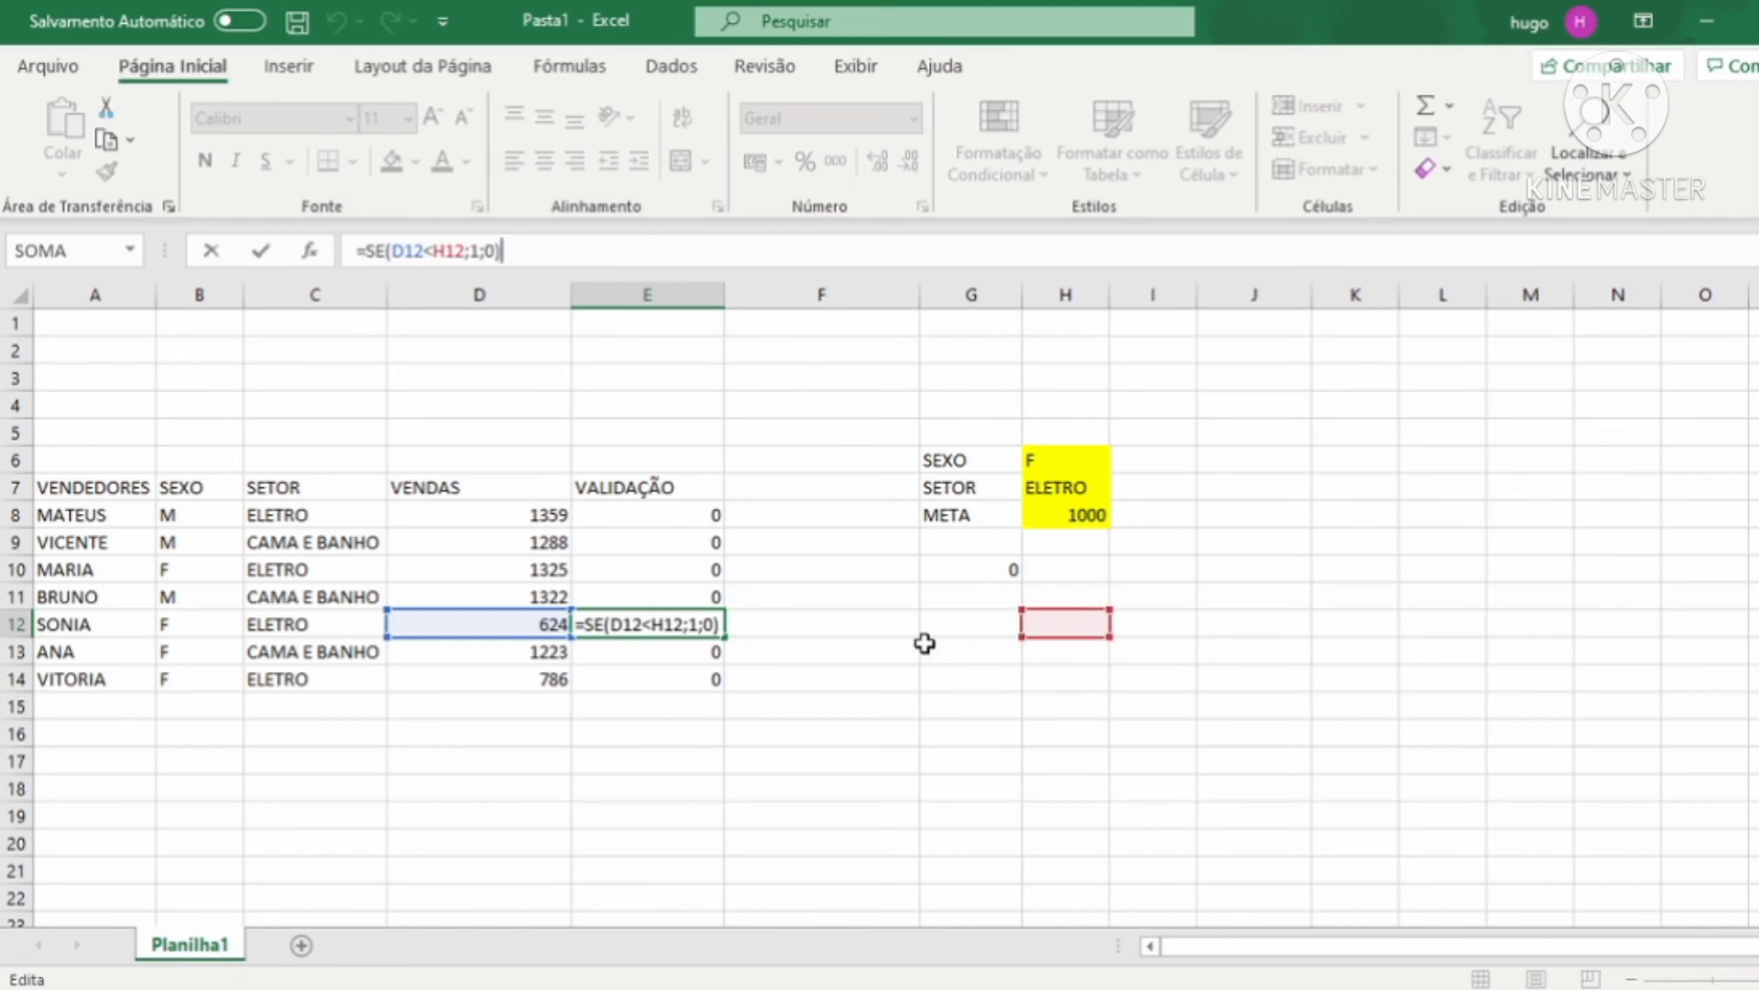
{"action": "key", "text": "ctrl+Return"}
Make the H8 reference in the E8 formula absolute as $H$8 and fill the formula down to E14.
{"action": "left_click", "coordinate": [675, 514]}
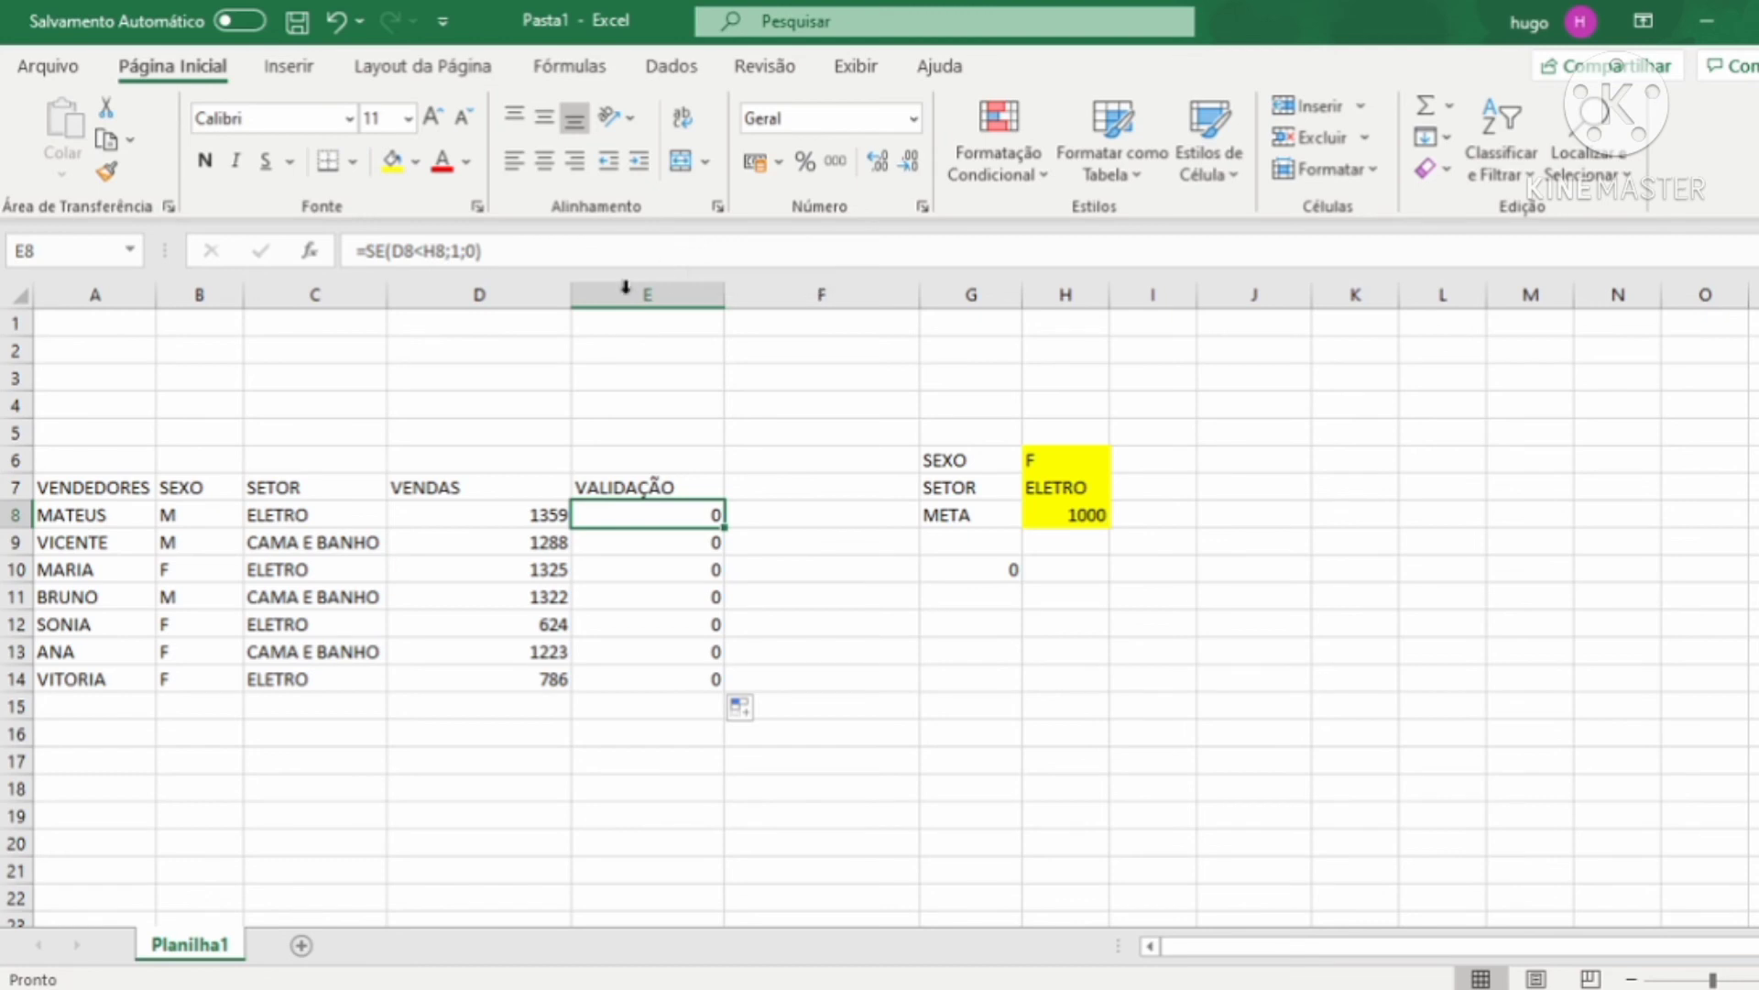
{"action": "left_click", "coordinate": [526, 254]}
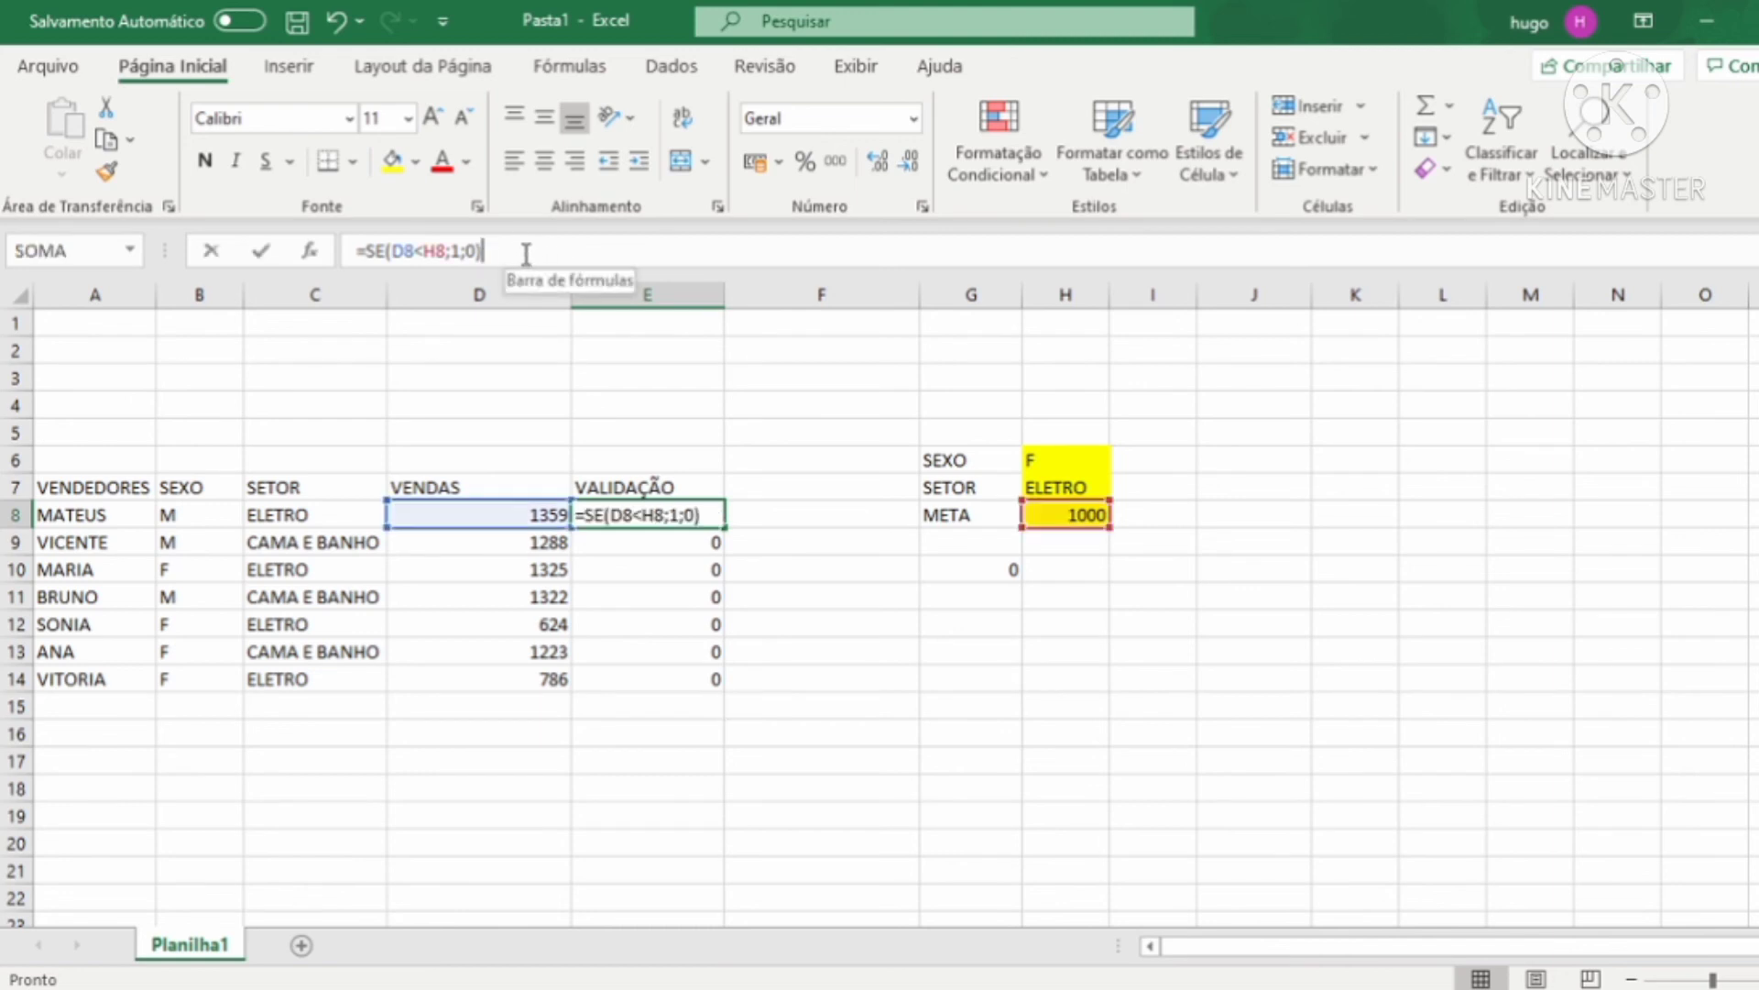
{"action": "left_click", "coordinate": [433, 250]}
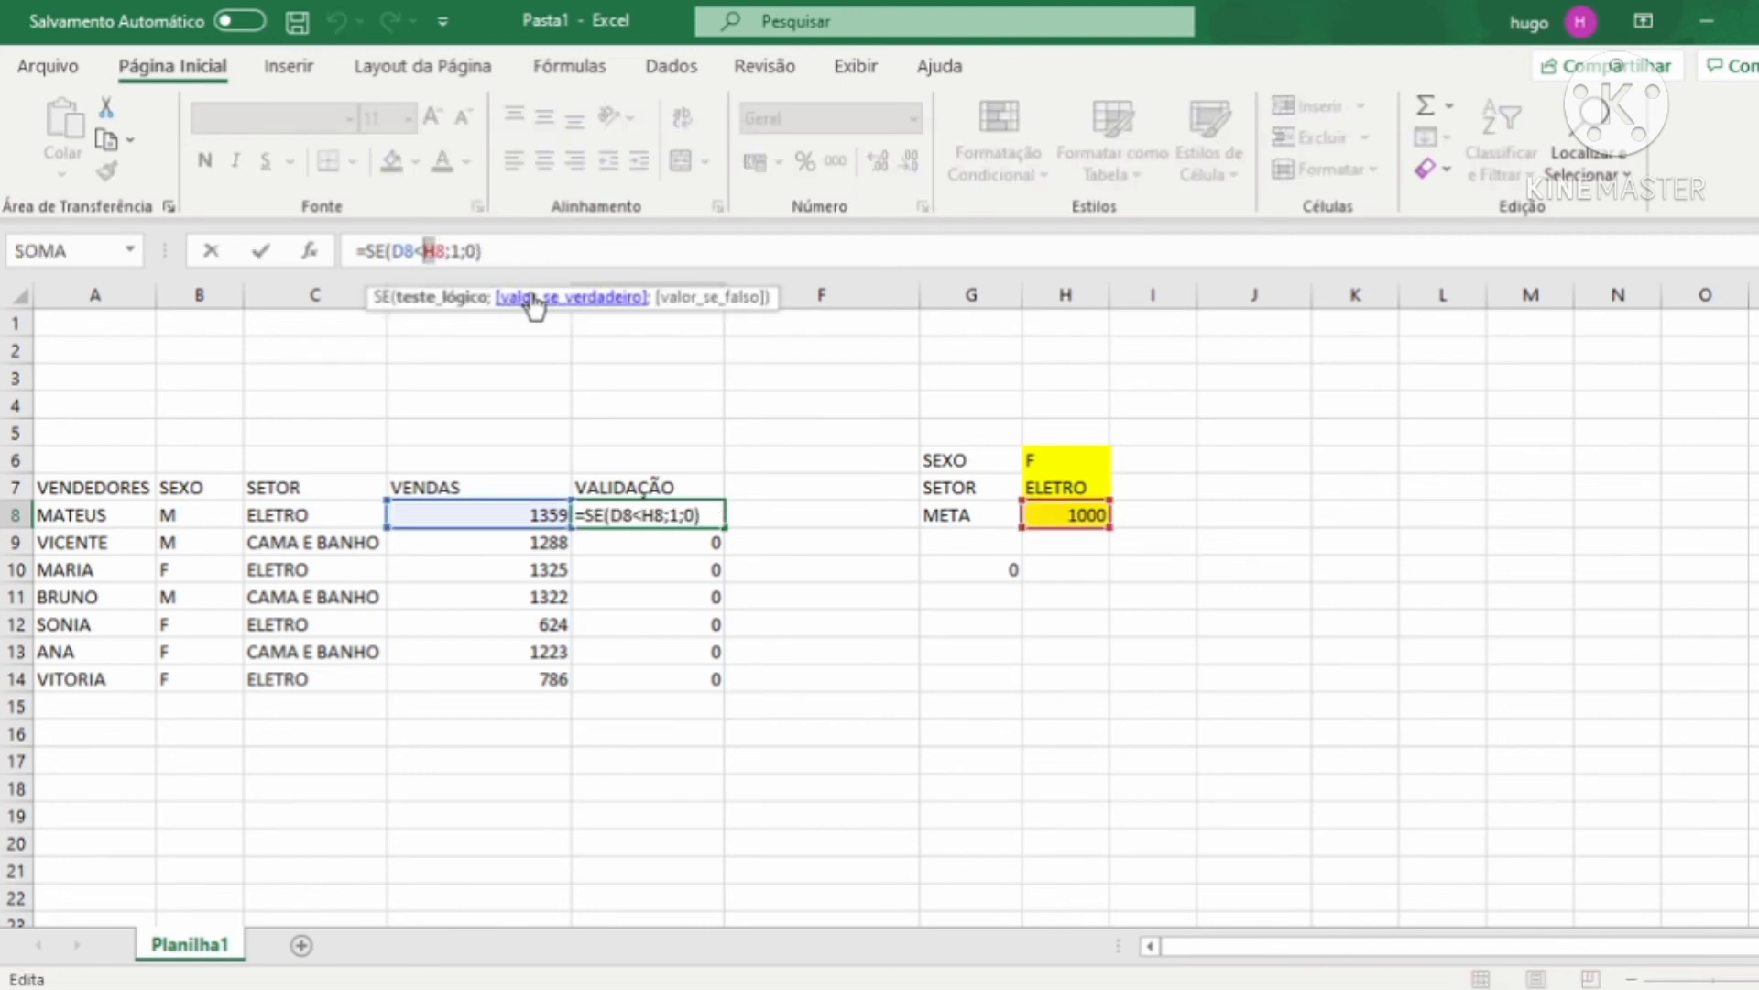
{"action": "key", "text": "F4"}
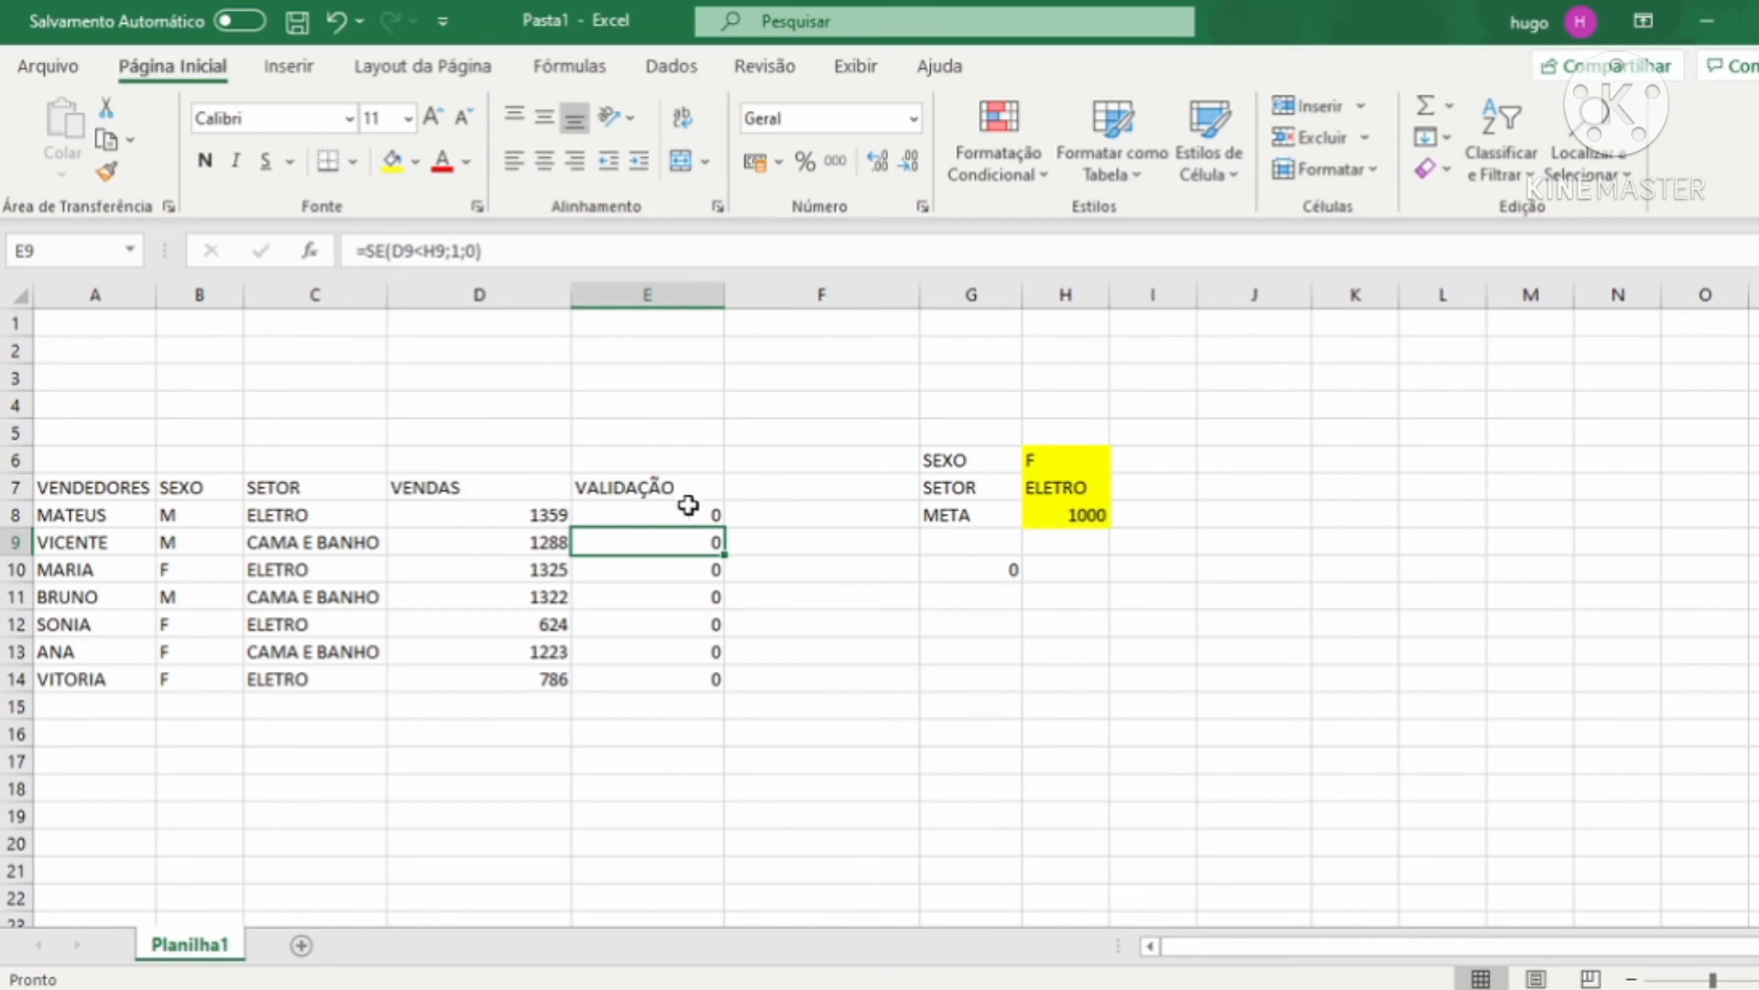
{"action": "left_click", "coordinate": [713, 516]}
{"action": "left_click_drag", "start_coordinate": [731, 529], "coordinate": [724, 689]}
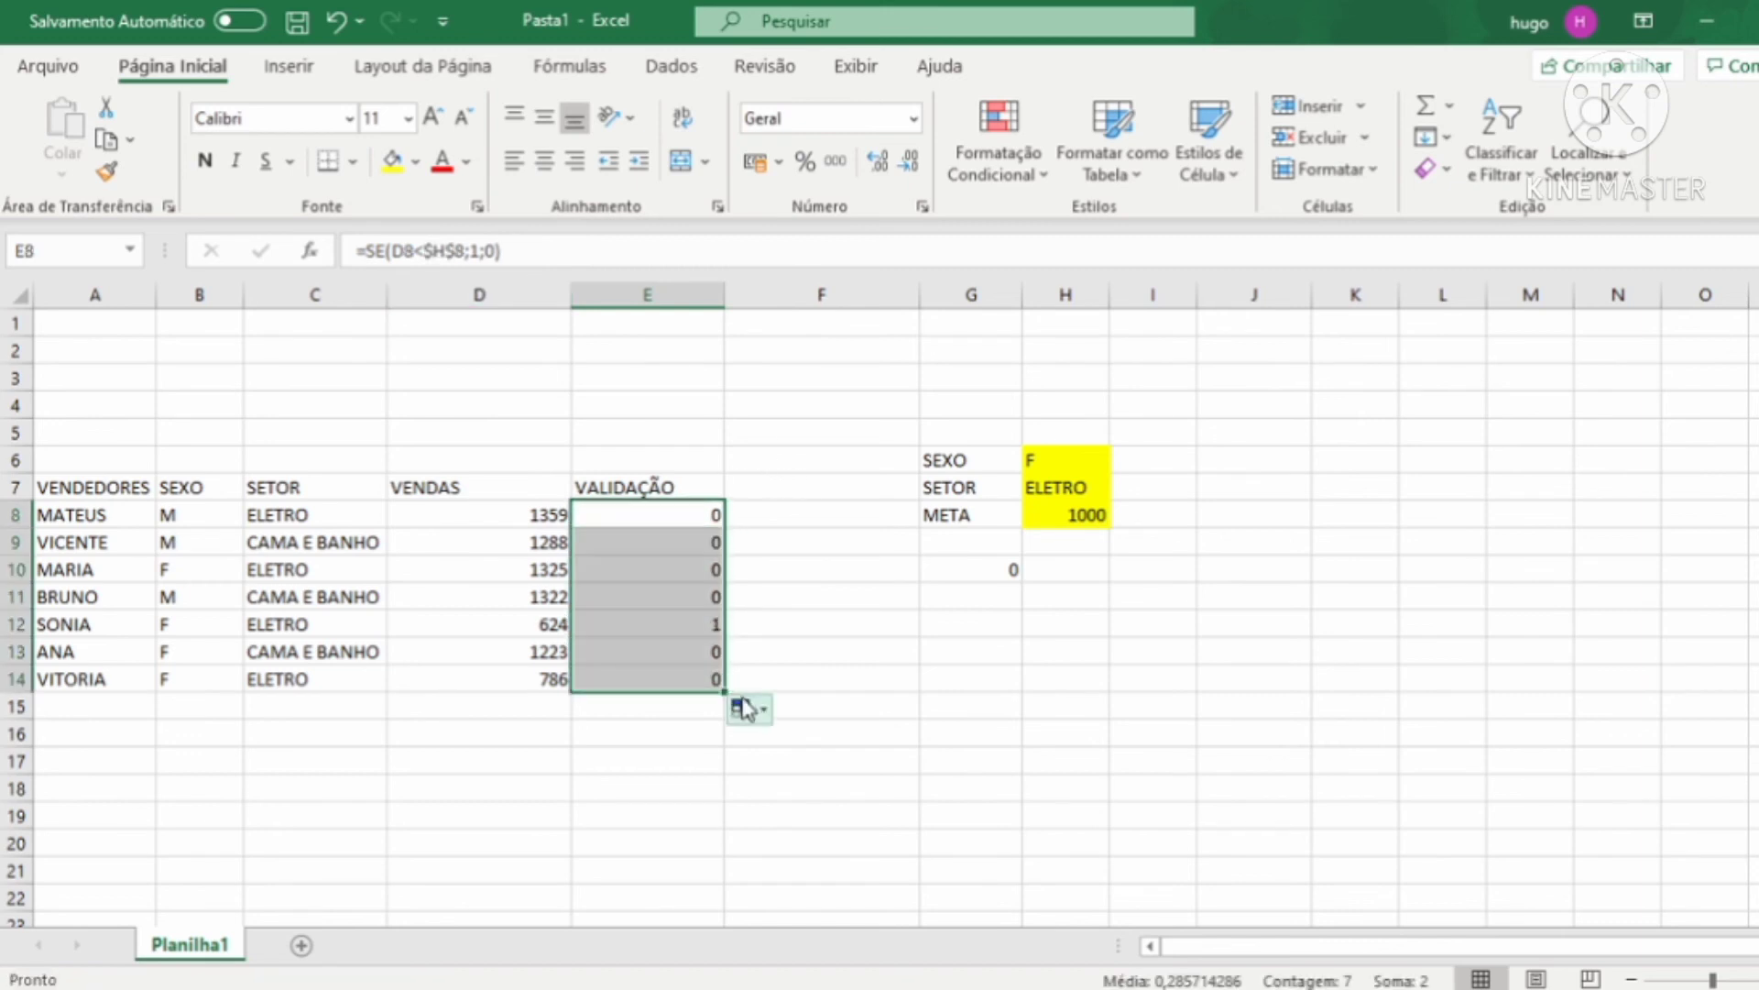
Review the VALIDAÇÃO flags in E8:E14 against the VENDAS values in D8:D14 and the META in H8.
{"action": "left_click", "coordinate": [647, 624]}
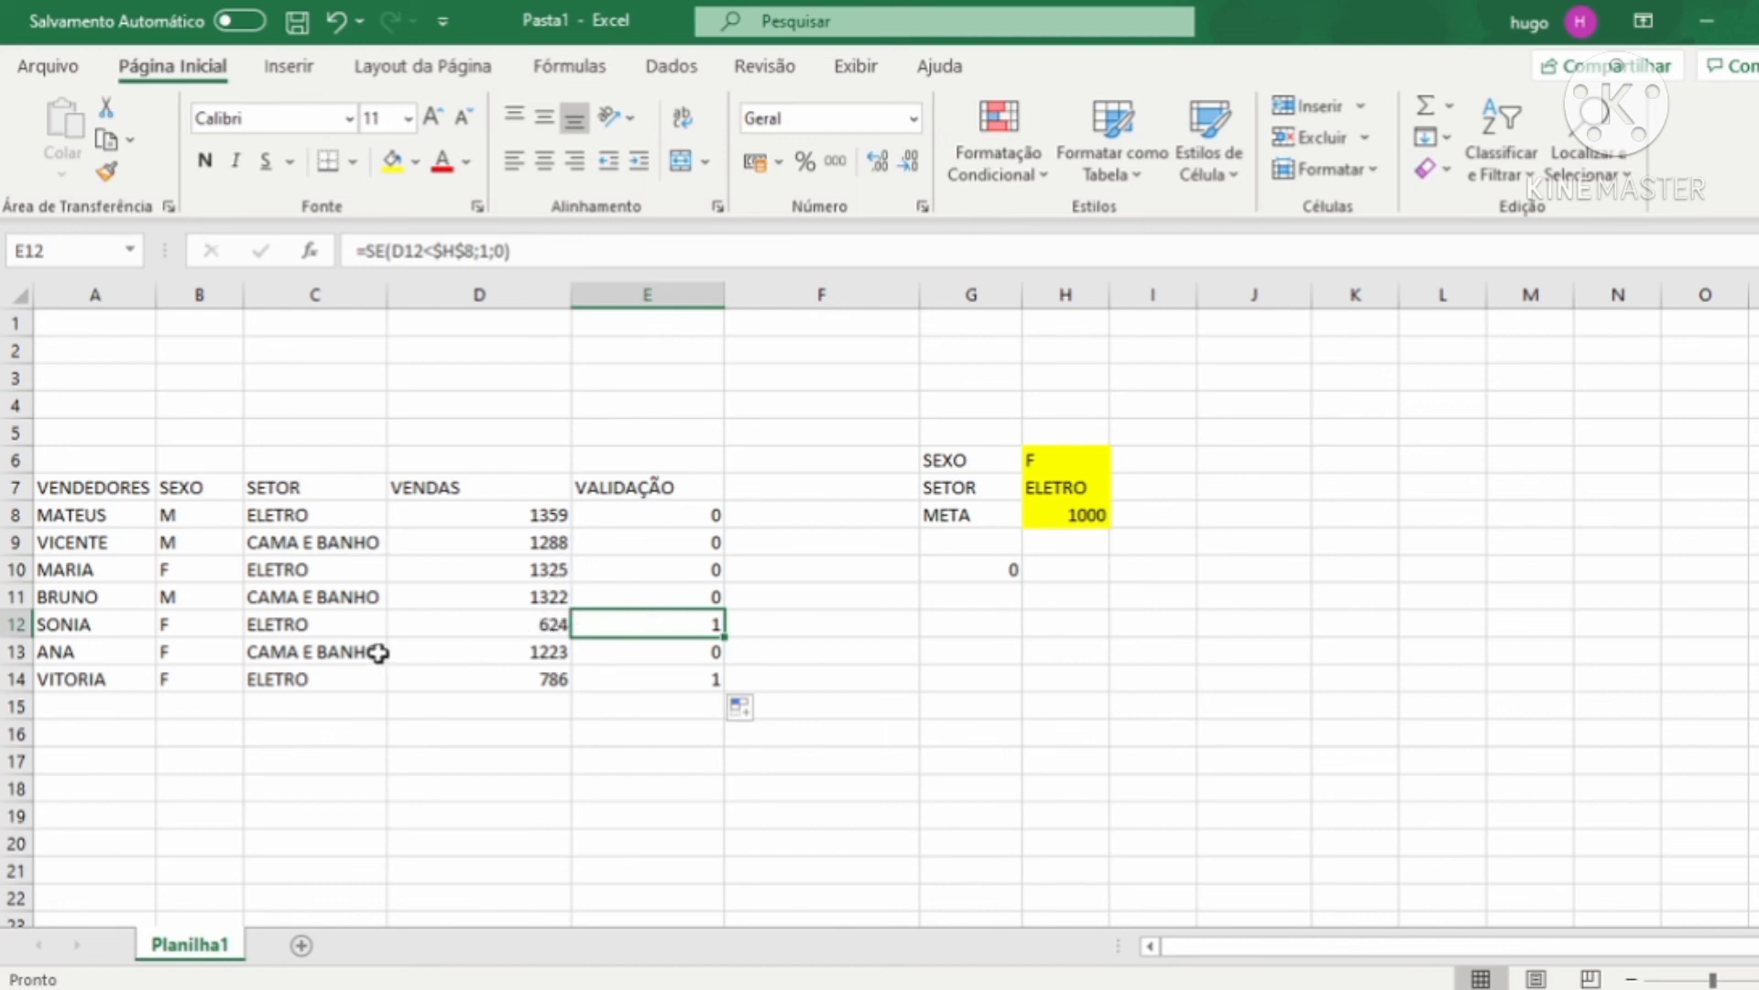
{"action": "left_click", "coordinate": [664, 682]}
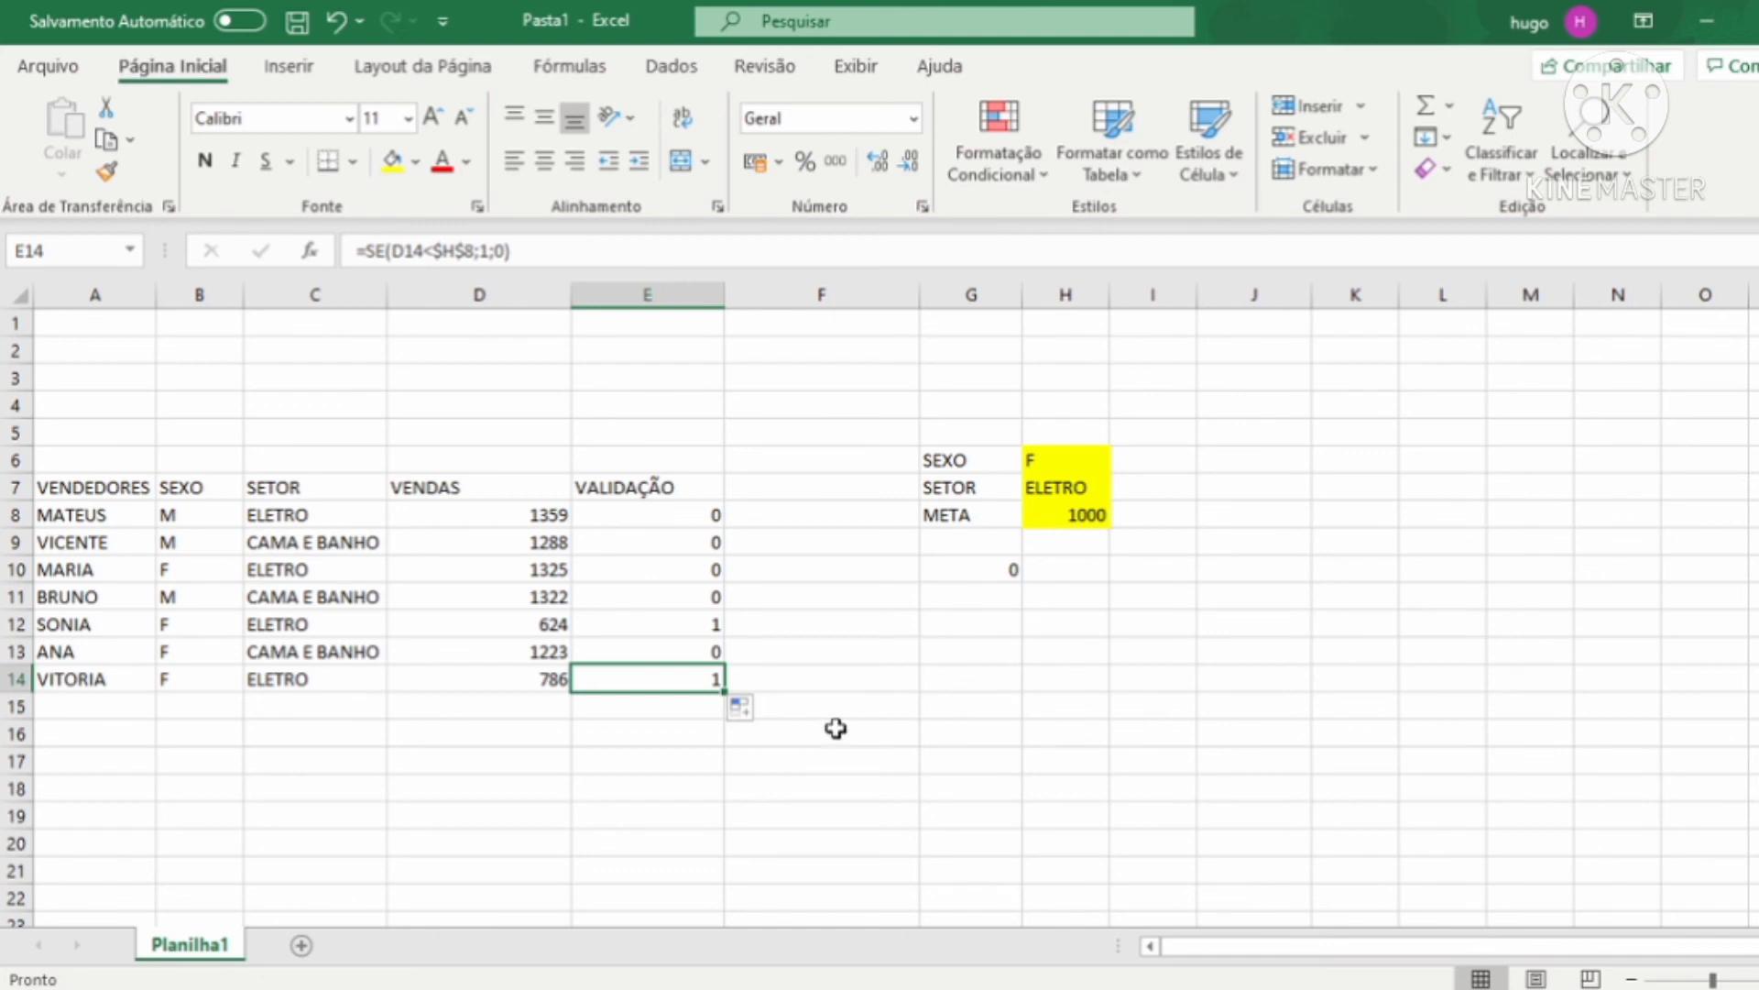
{"action": "left_click_drag", "start_coordinate": [624, 511], "coordinate": [651, 675]}
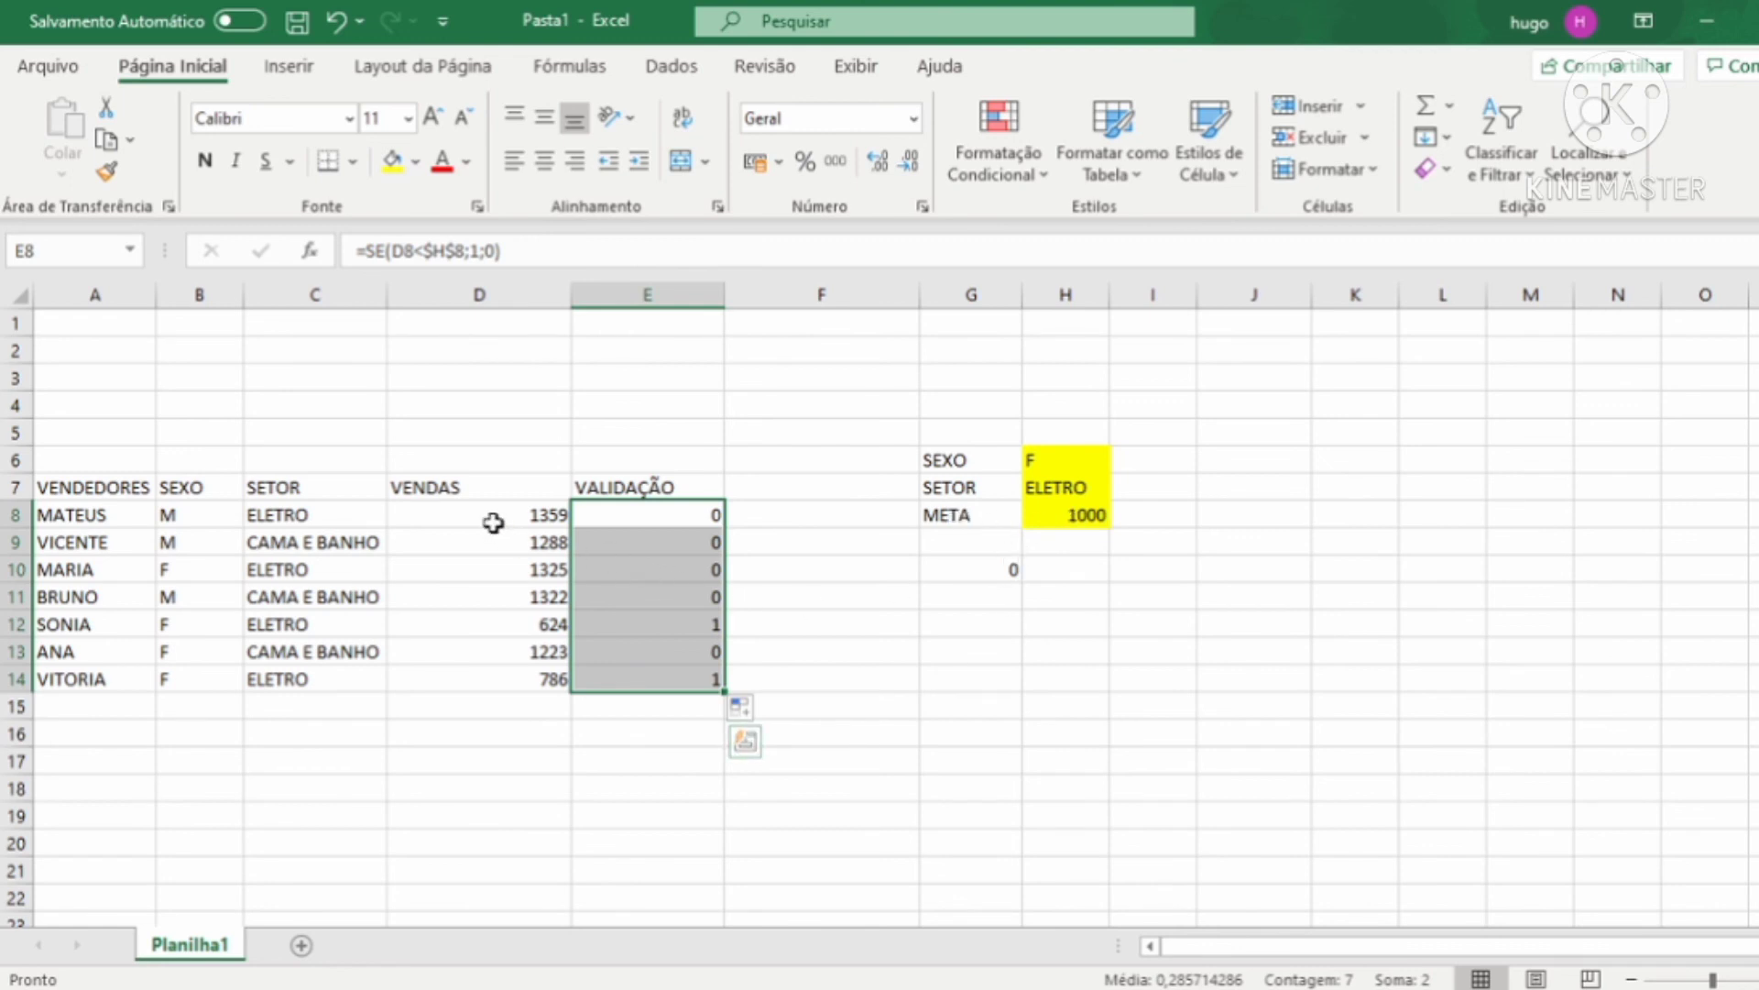
{"action": "left_click_drag", "start_coordinate": [495, 514], "coordinate": [539, 678]}
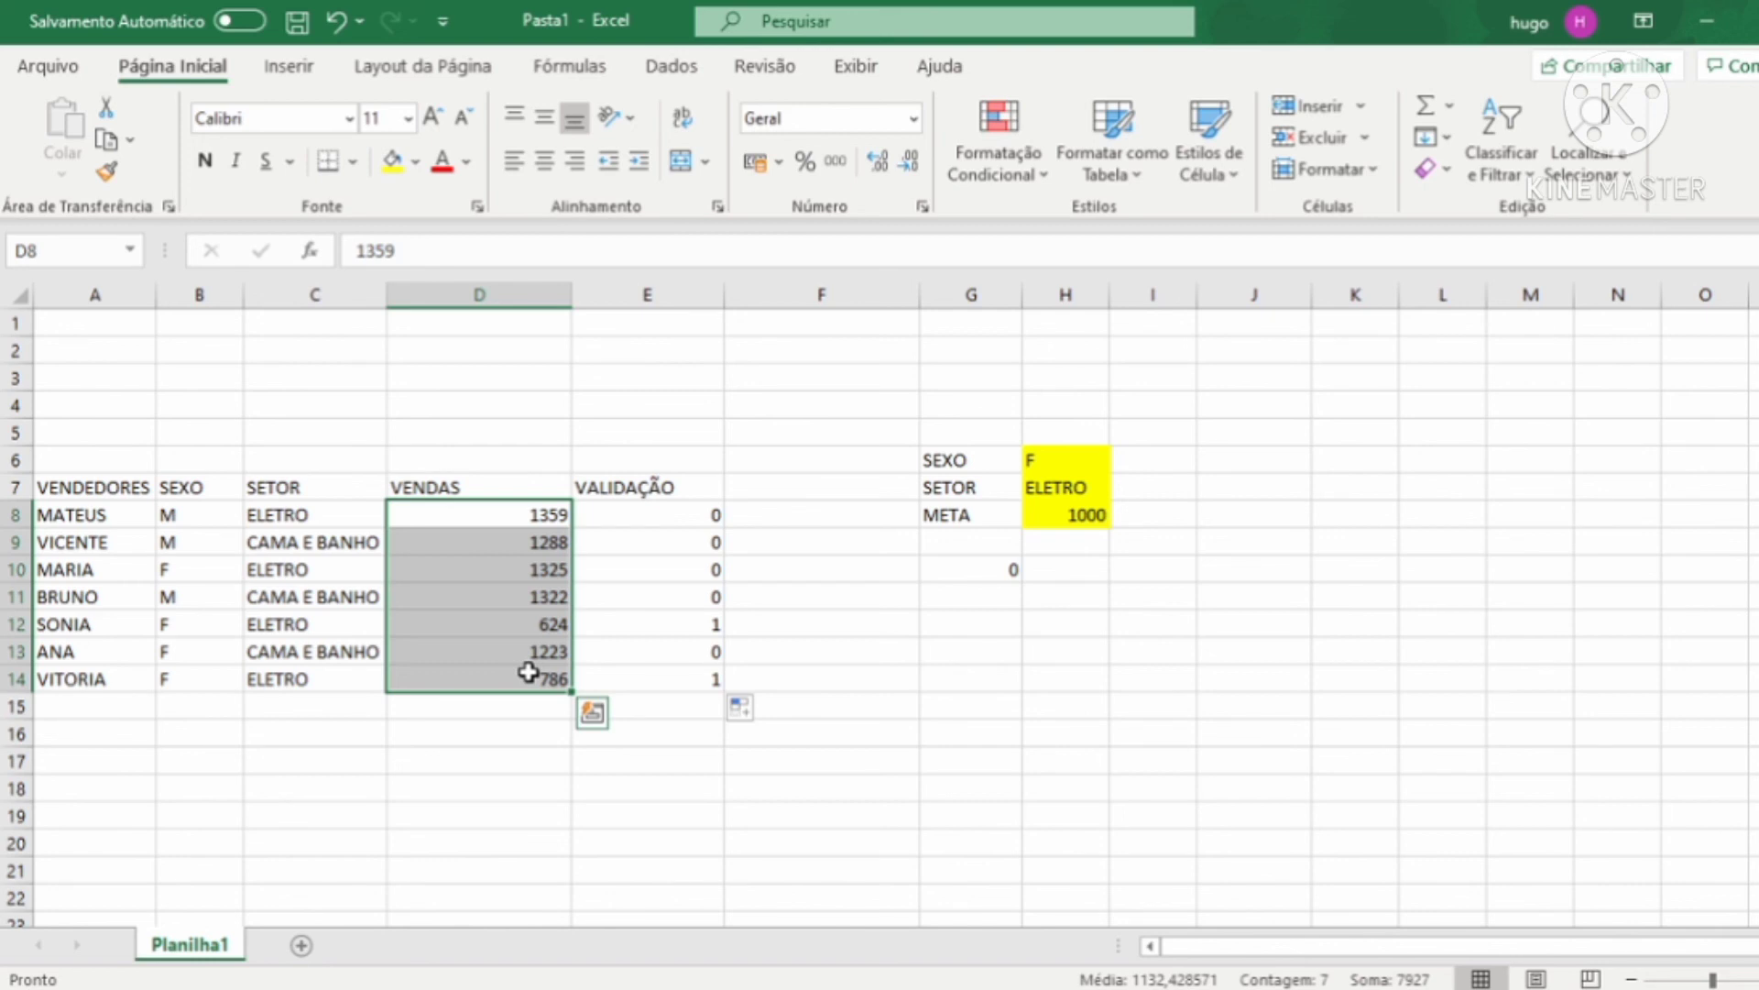
{"action": "left_click", "coordinate": [1065, 511]}
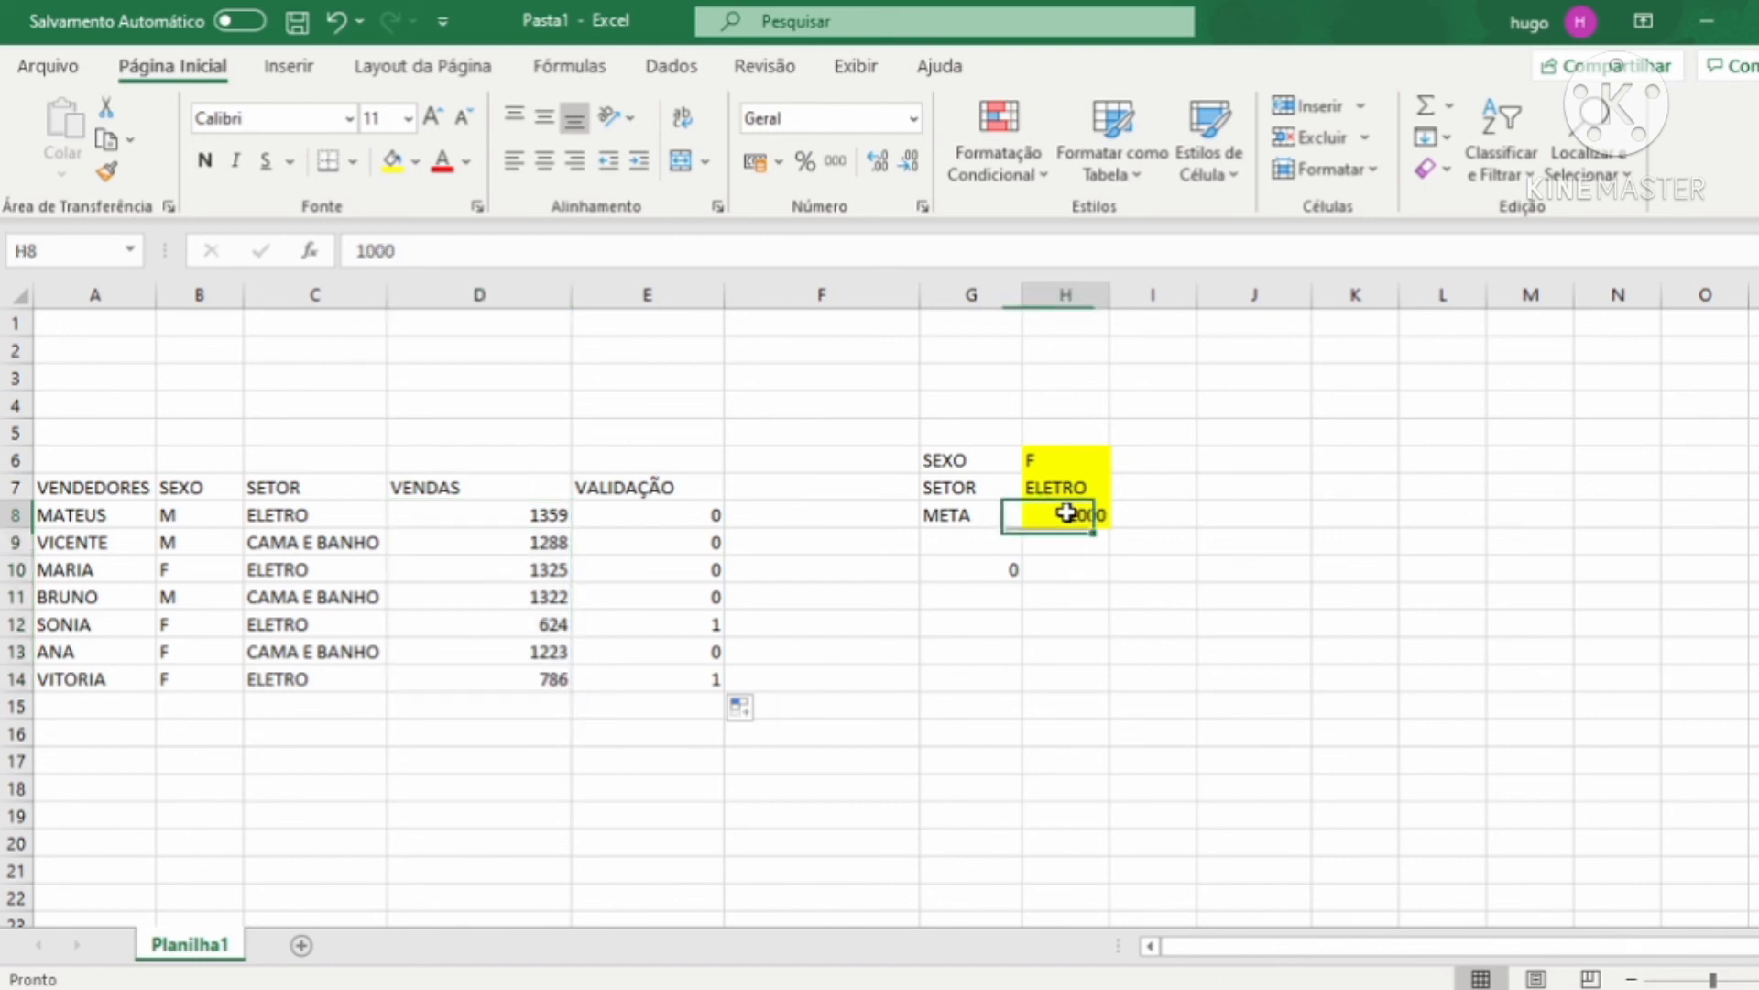
Replace the third range and criterion of the CONT.SES formula in G10 with E8:E14 and 1.
{"action": "left_click", "coordinate": [990, 566]}
{"action": "left_click", "coordinate": [738, 257]}
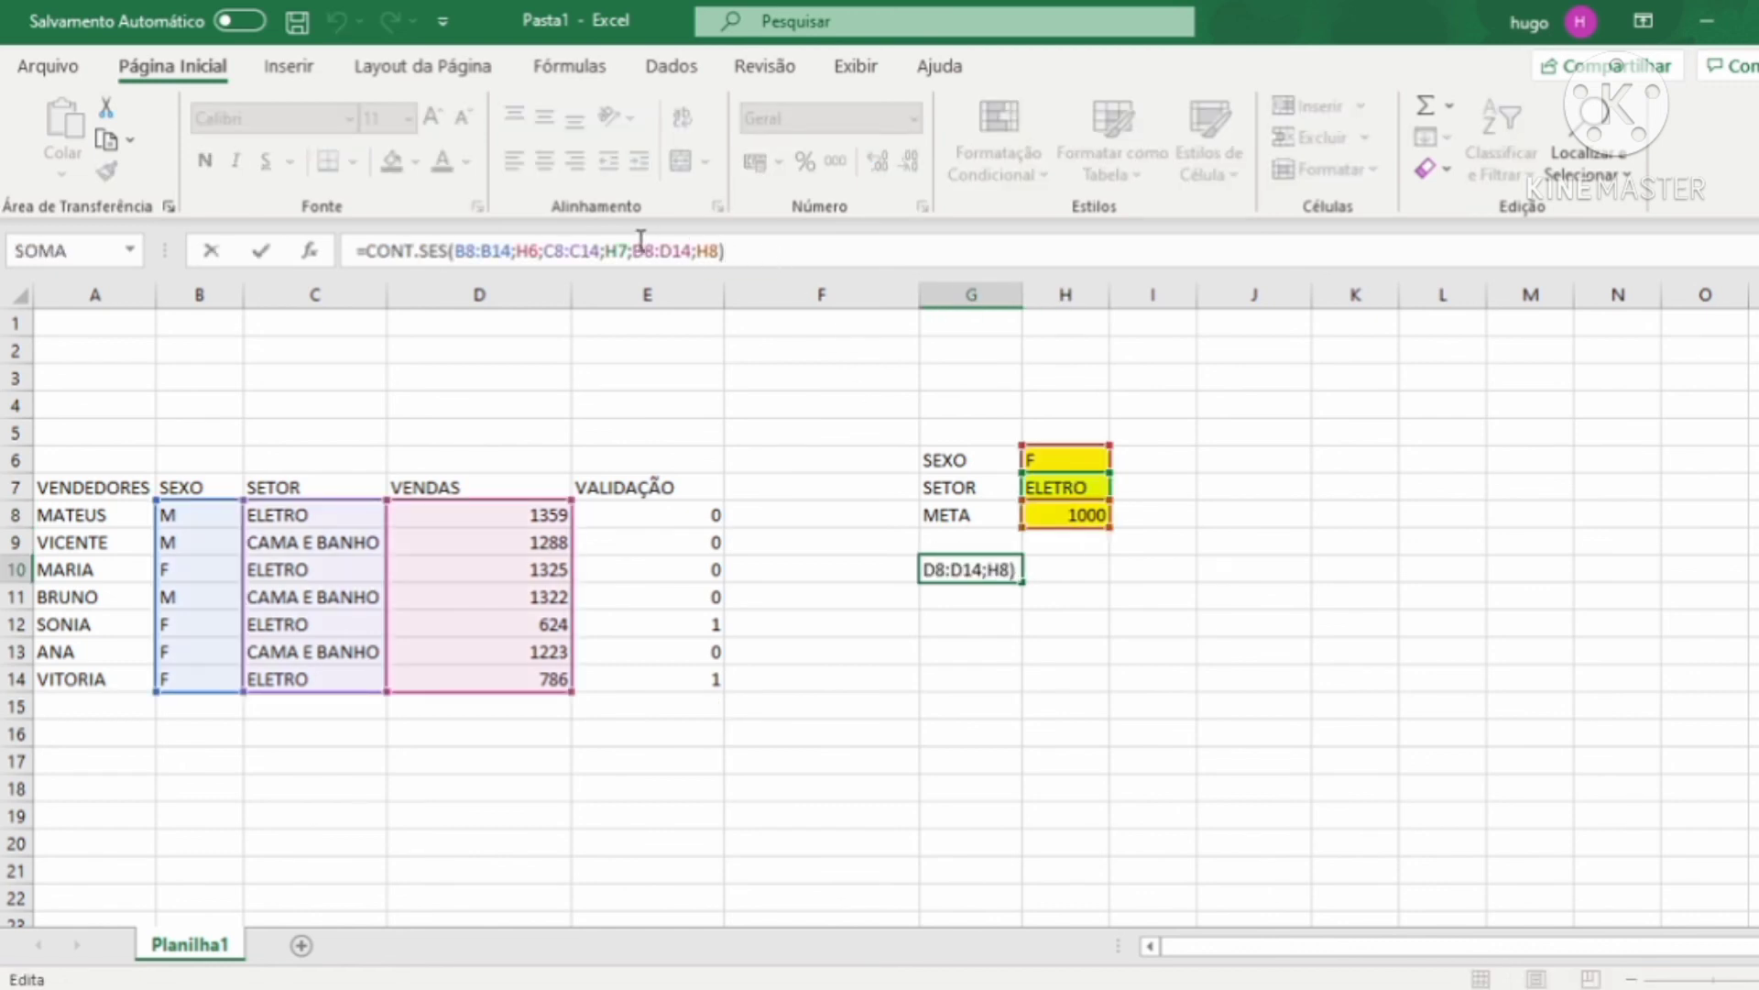
{"action": "left_click_drag", "start_coordinate": [635, 251], "coordinate": [695, 262]}
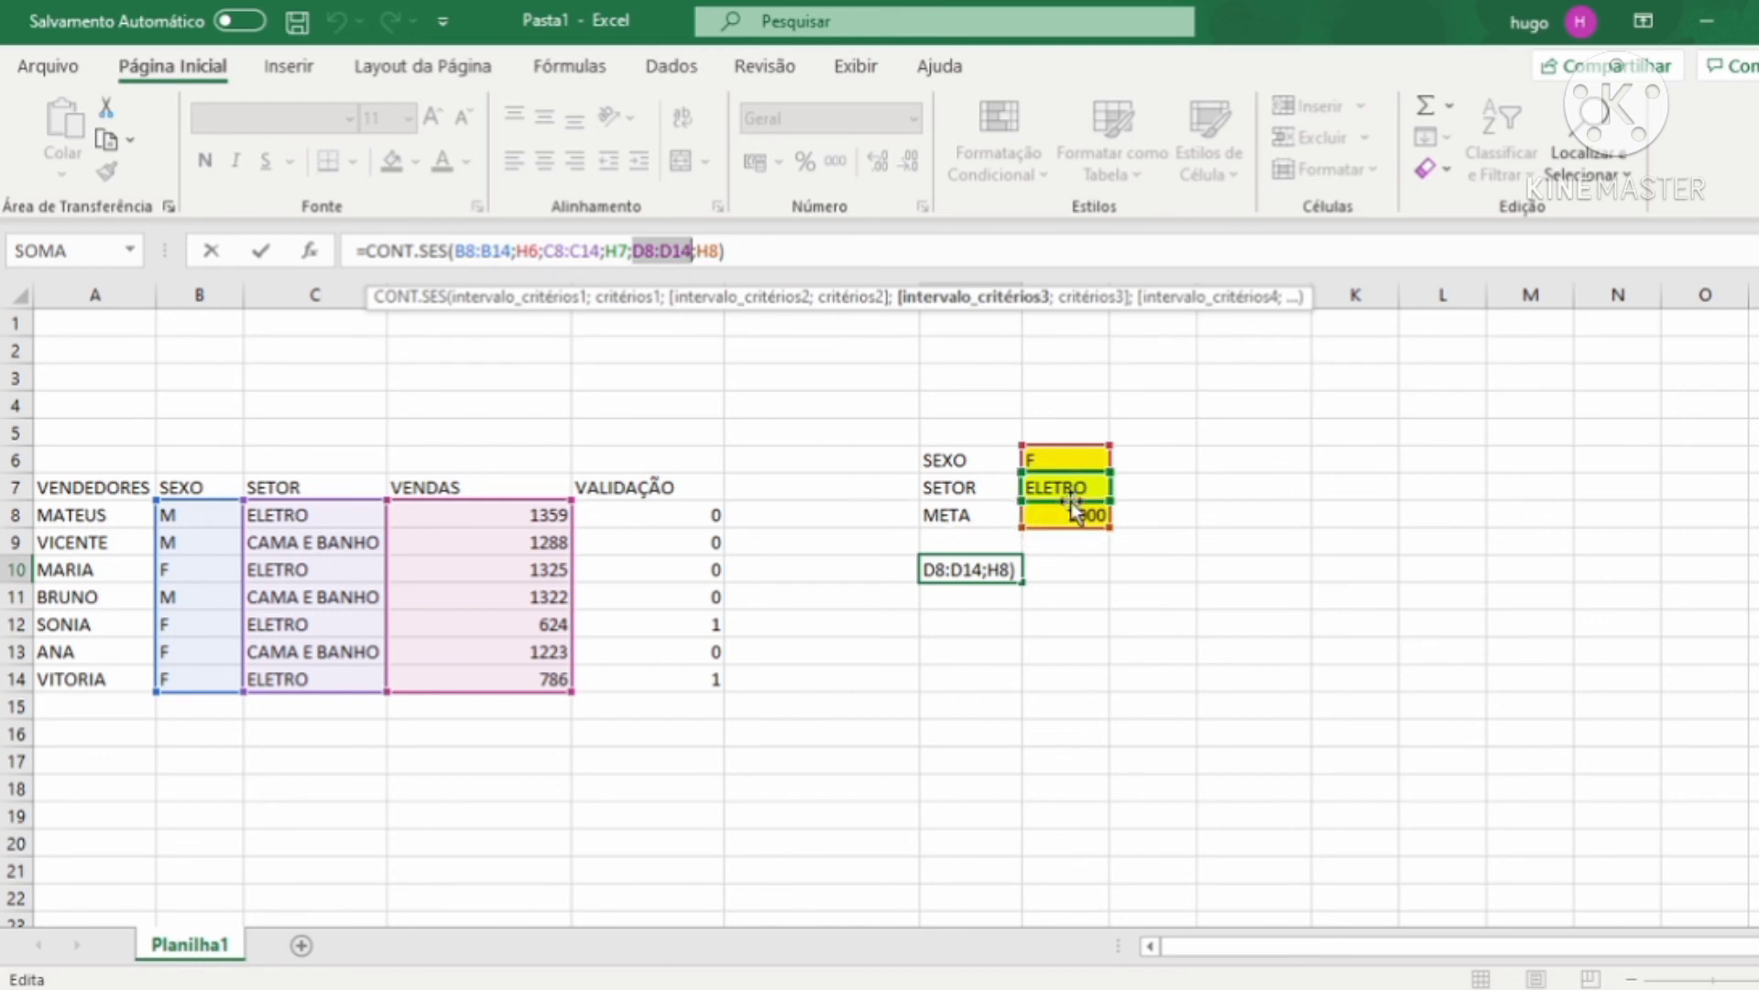
{"action": "key", "text": "BackSpace"}
{"action": "key", "text": "Delete"}
{"action": "key", "text": "Delete"}
{"action": "key", "text": "Delete"}
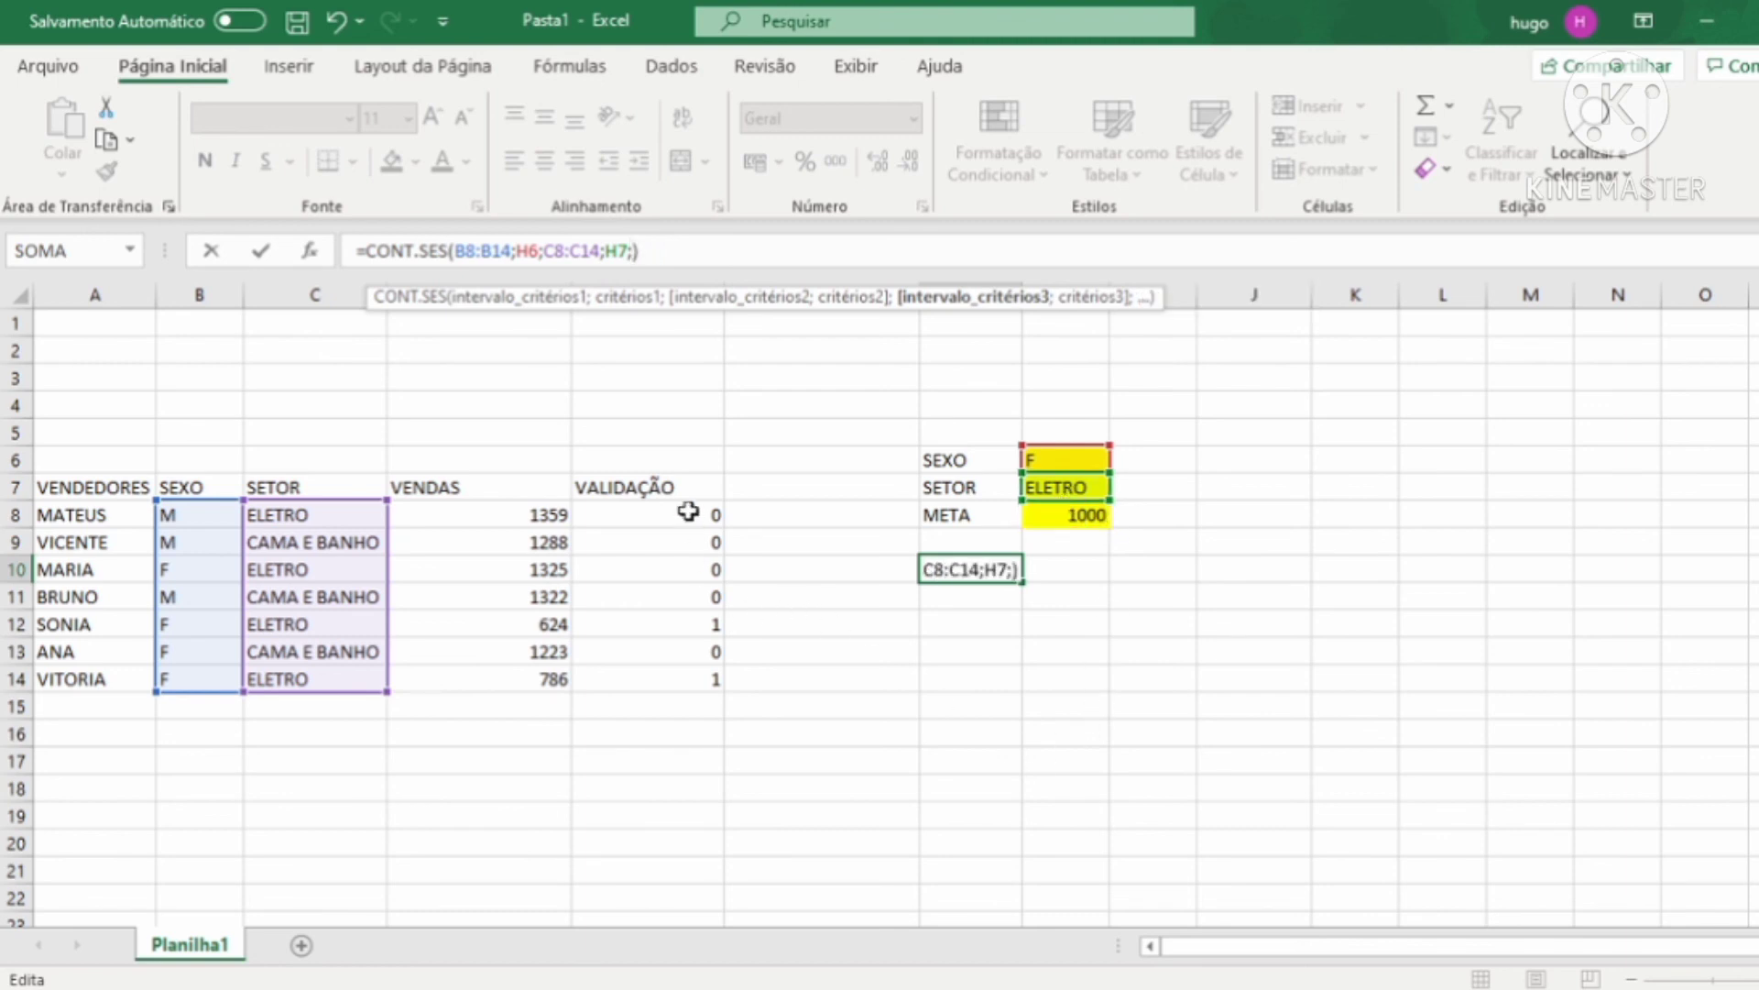
{"action": "left_click", "coordinate": [653, 516]}
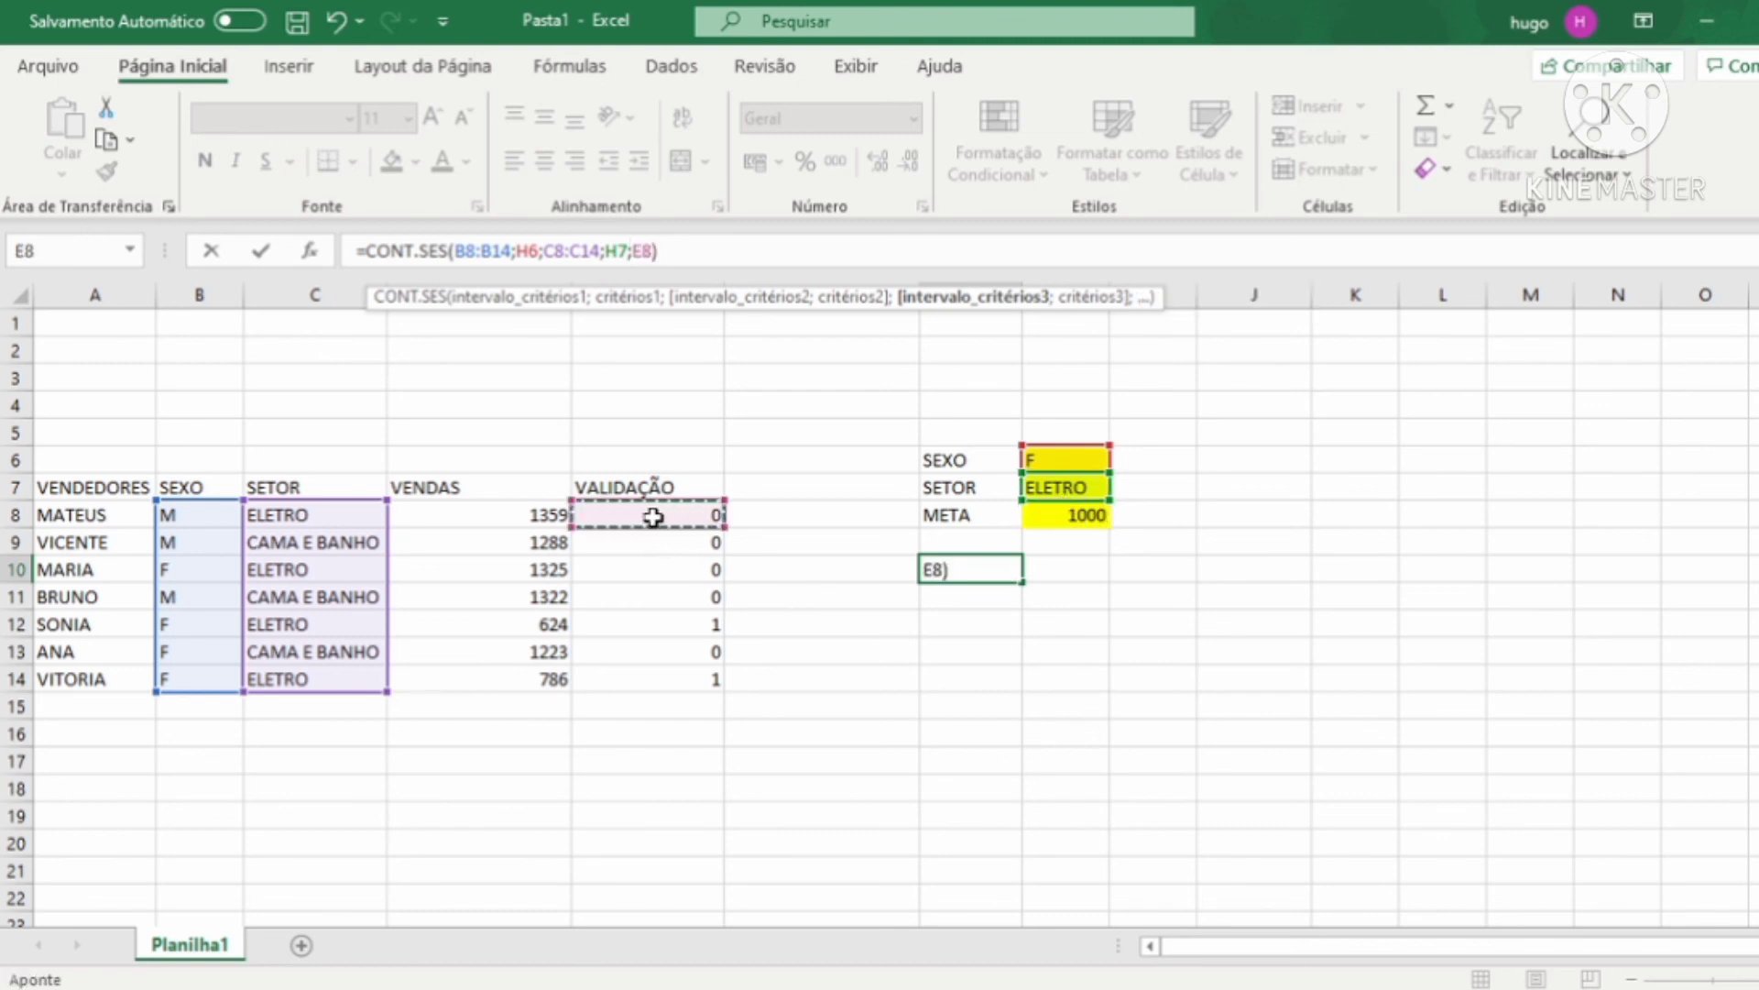
{"action": "left_click_drag", "start_coordinate": [653, 516], "coordinate": [680, 679]}
{"action": "type", "text": ";"}
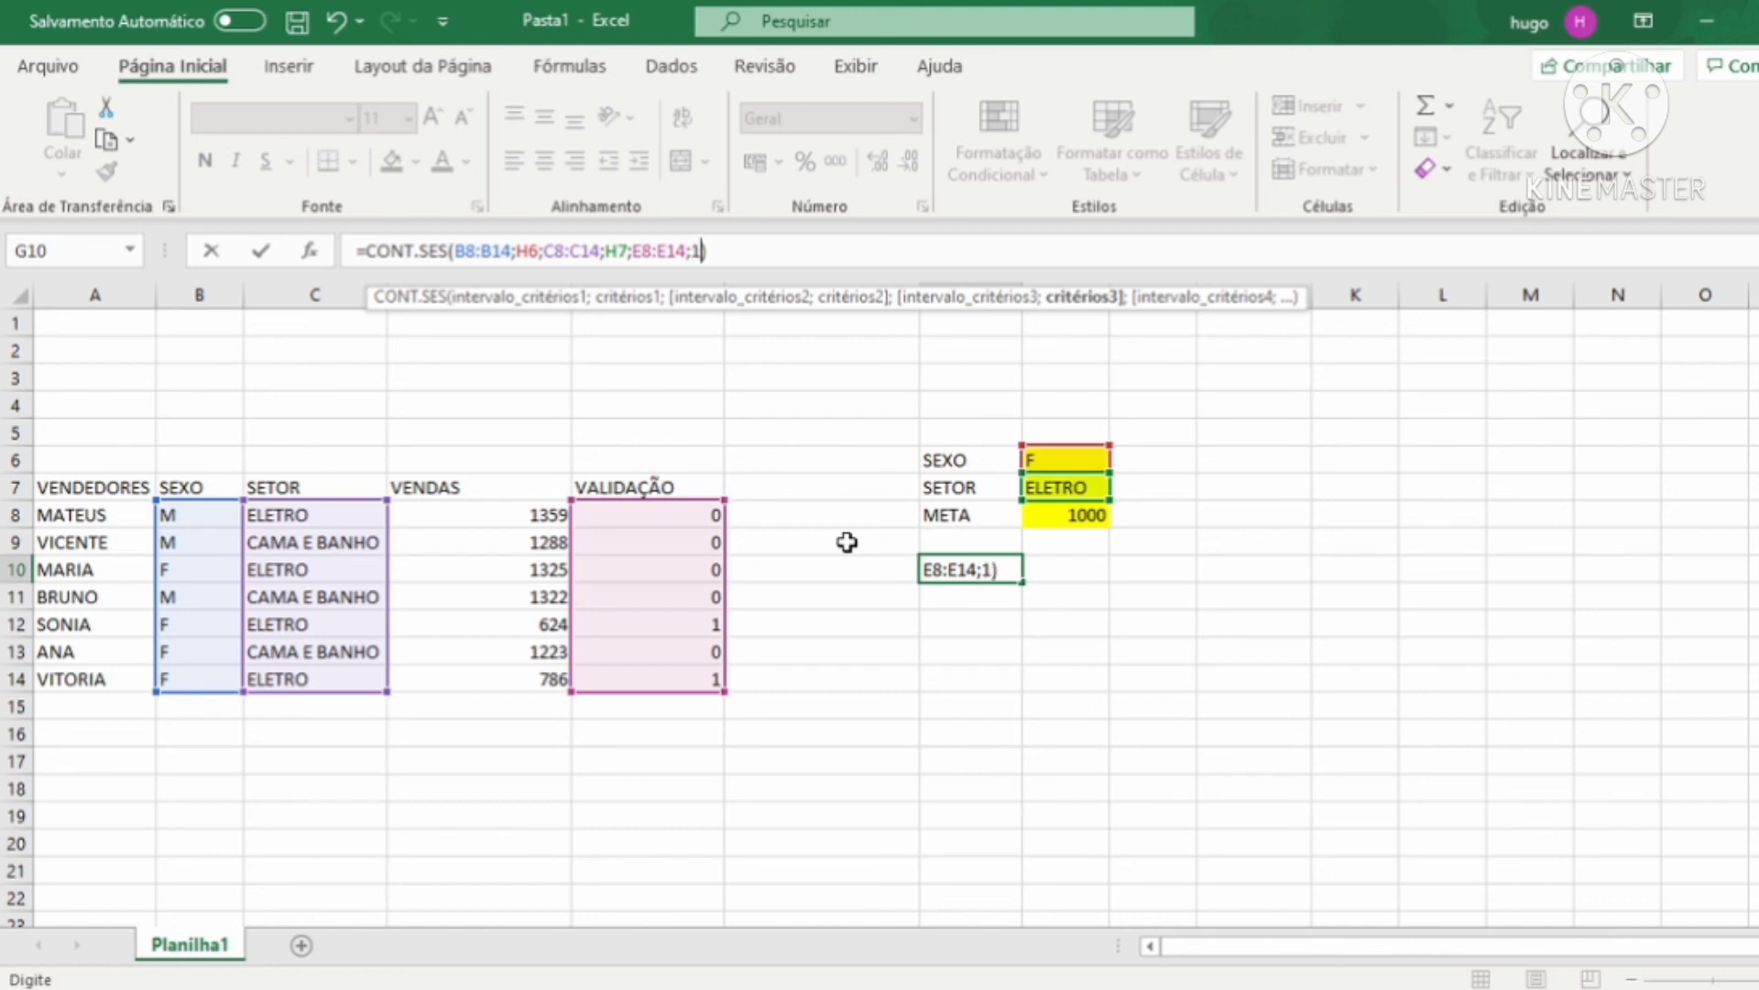
{"action": "type", "text": "1)"}
{"action": "key", "text": "Return"}
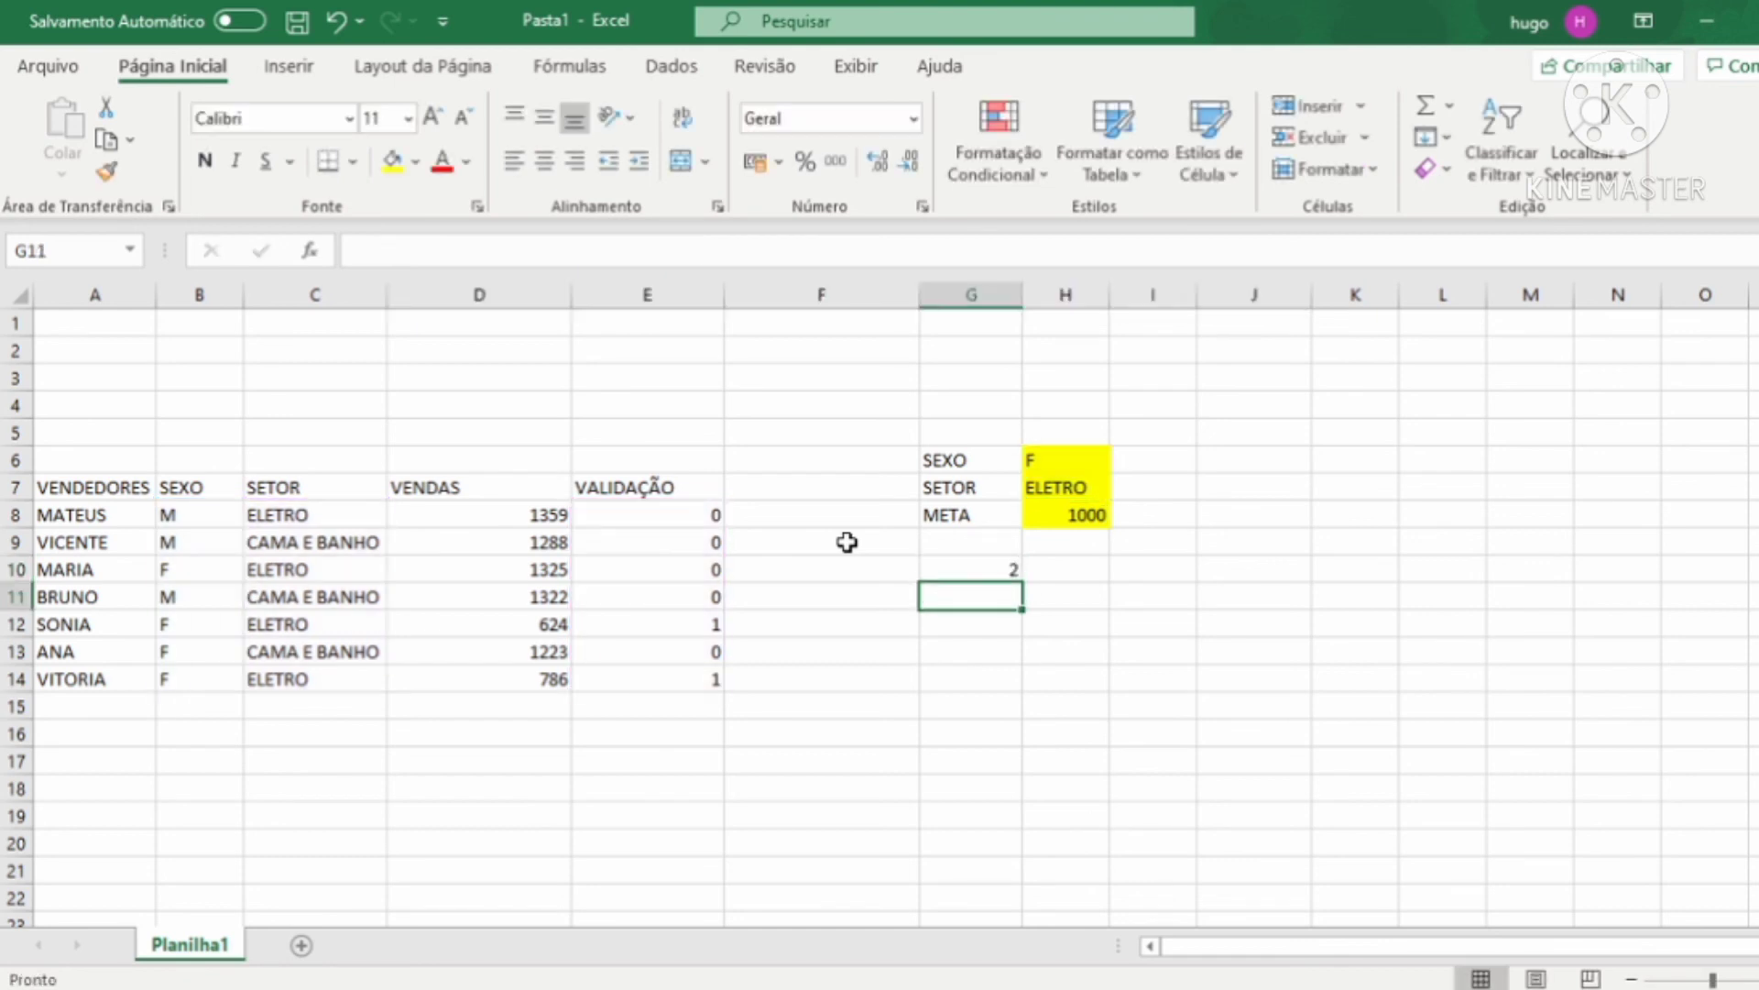
Review the G10 count together with the criteria in G6:H8.
{"action": "left_click", "coordinate": [986, 568]}
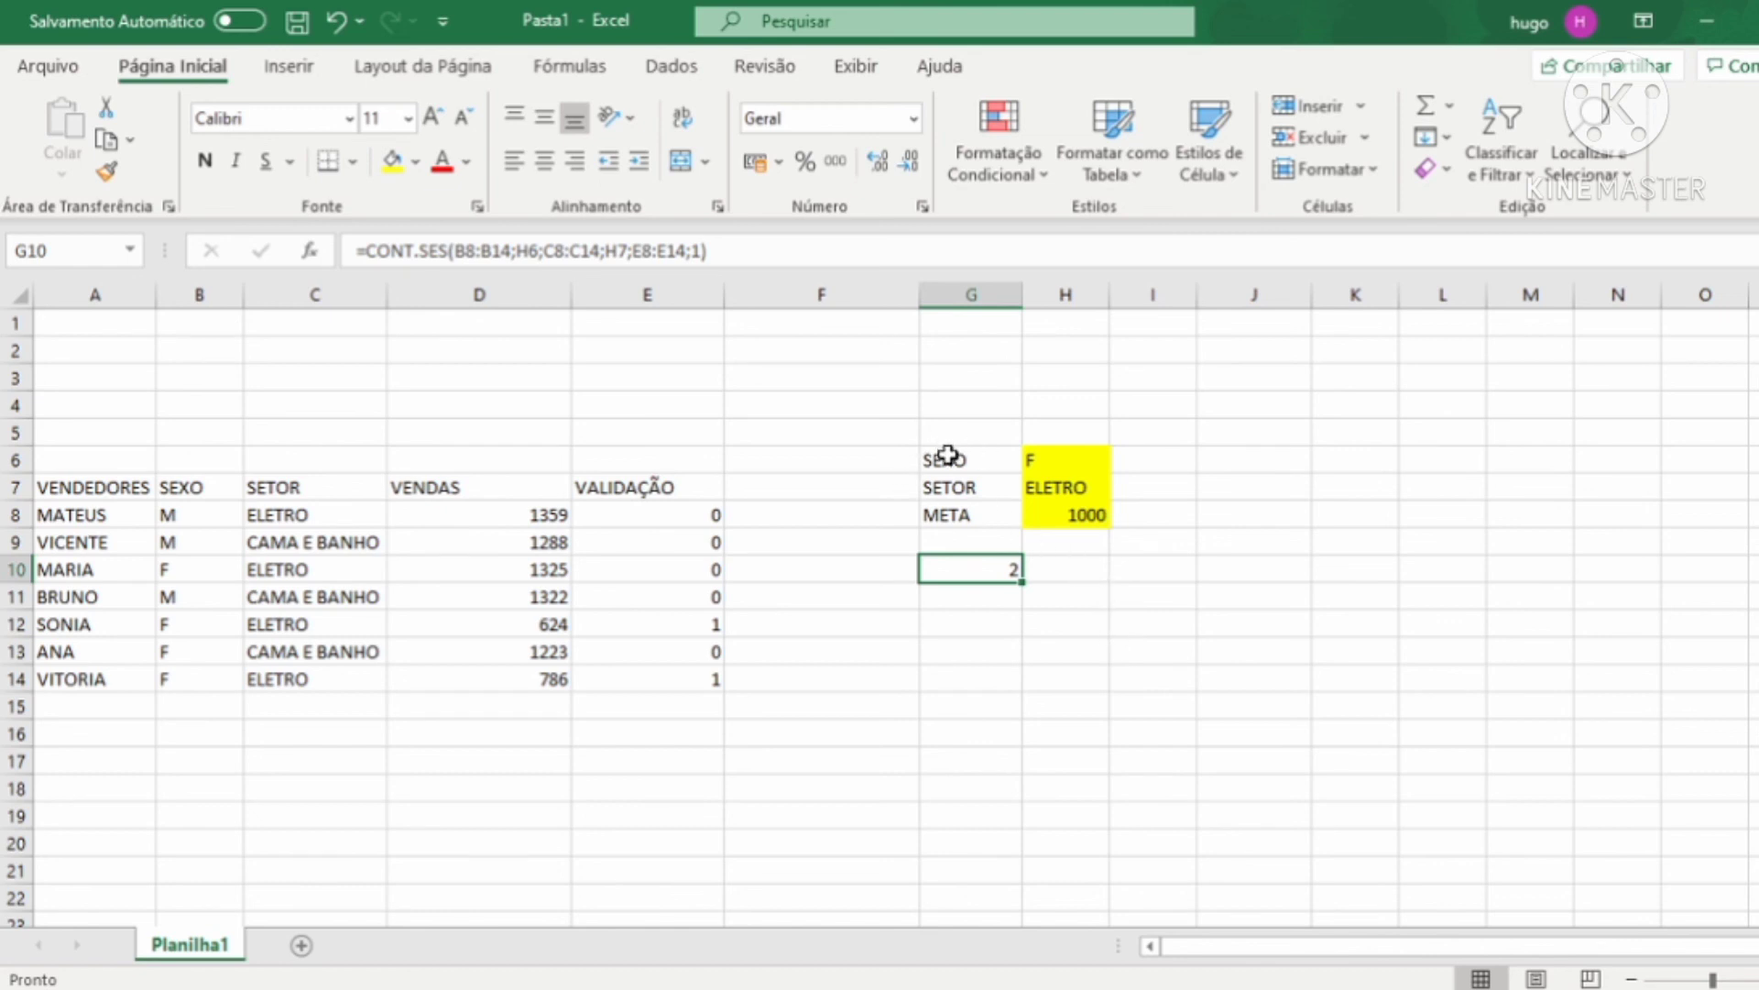
{"action": "left_click_drag", "start_coordinate": [943, 455], "coordinate": [1090, 521]}
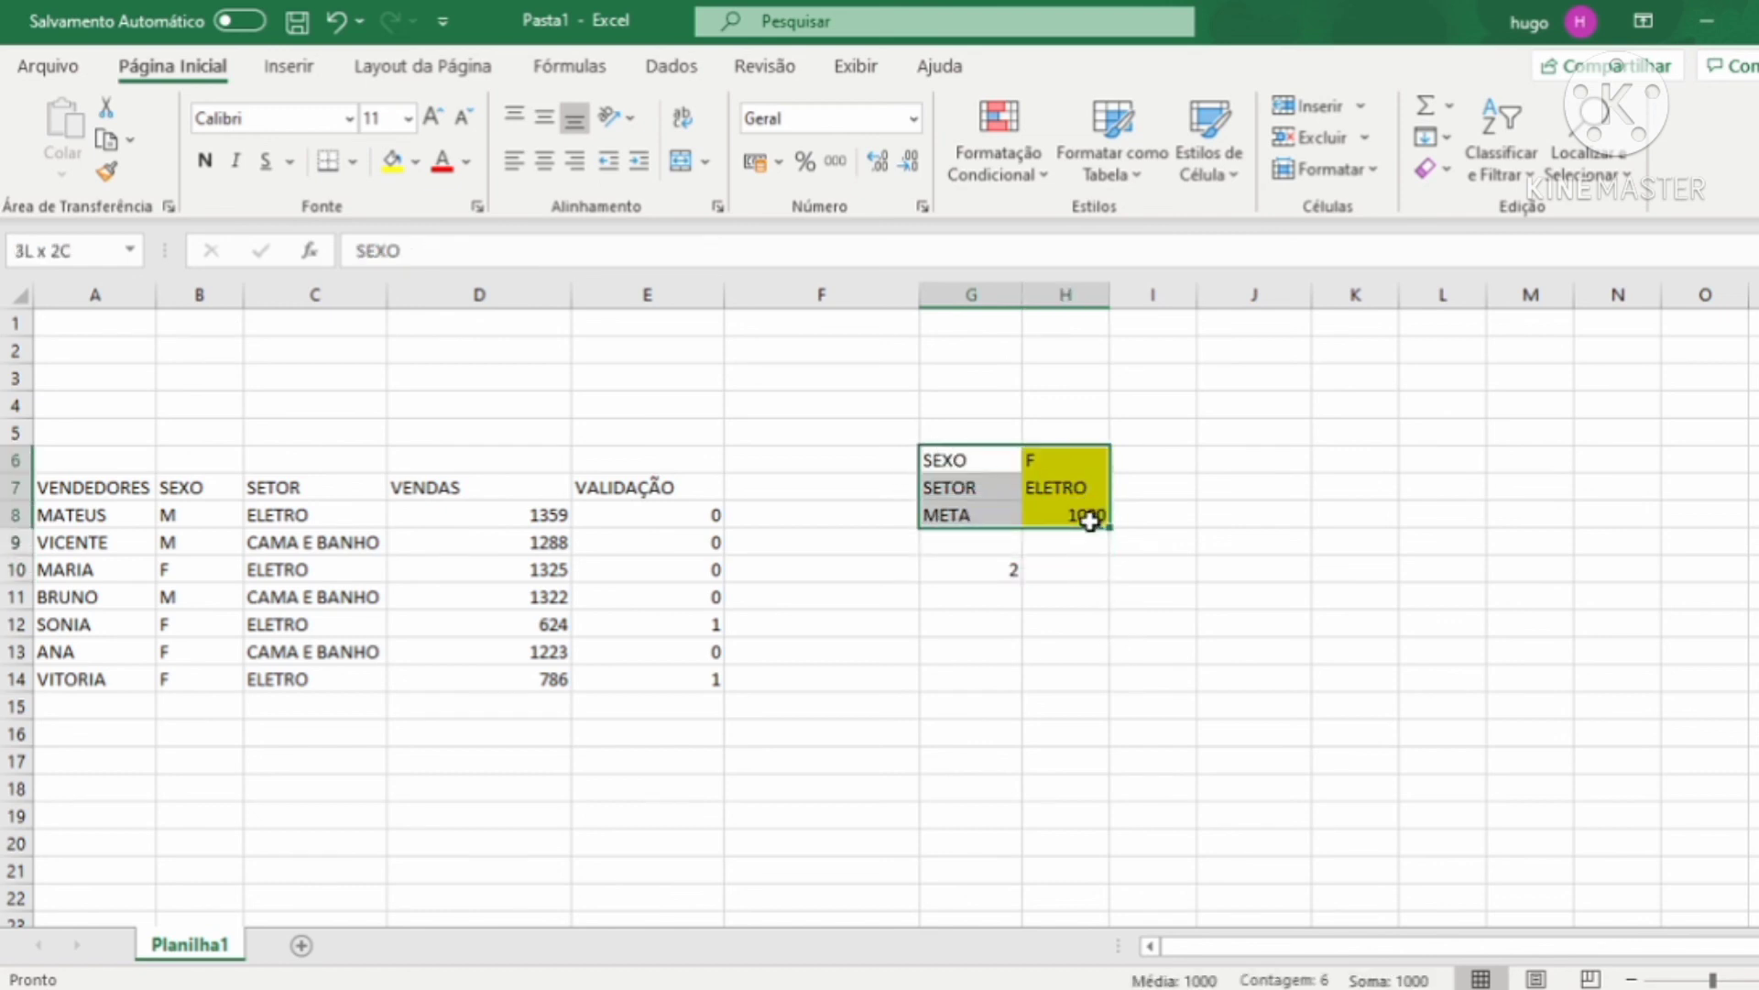
{"action": "left_click", "coordinate": [1226, 510]}
{"action": "left_click", "coordinate": [1061, 458]}
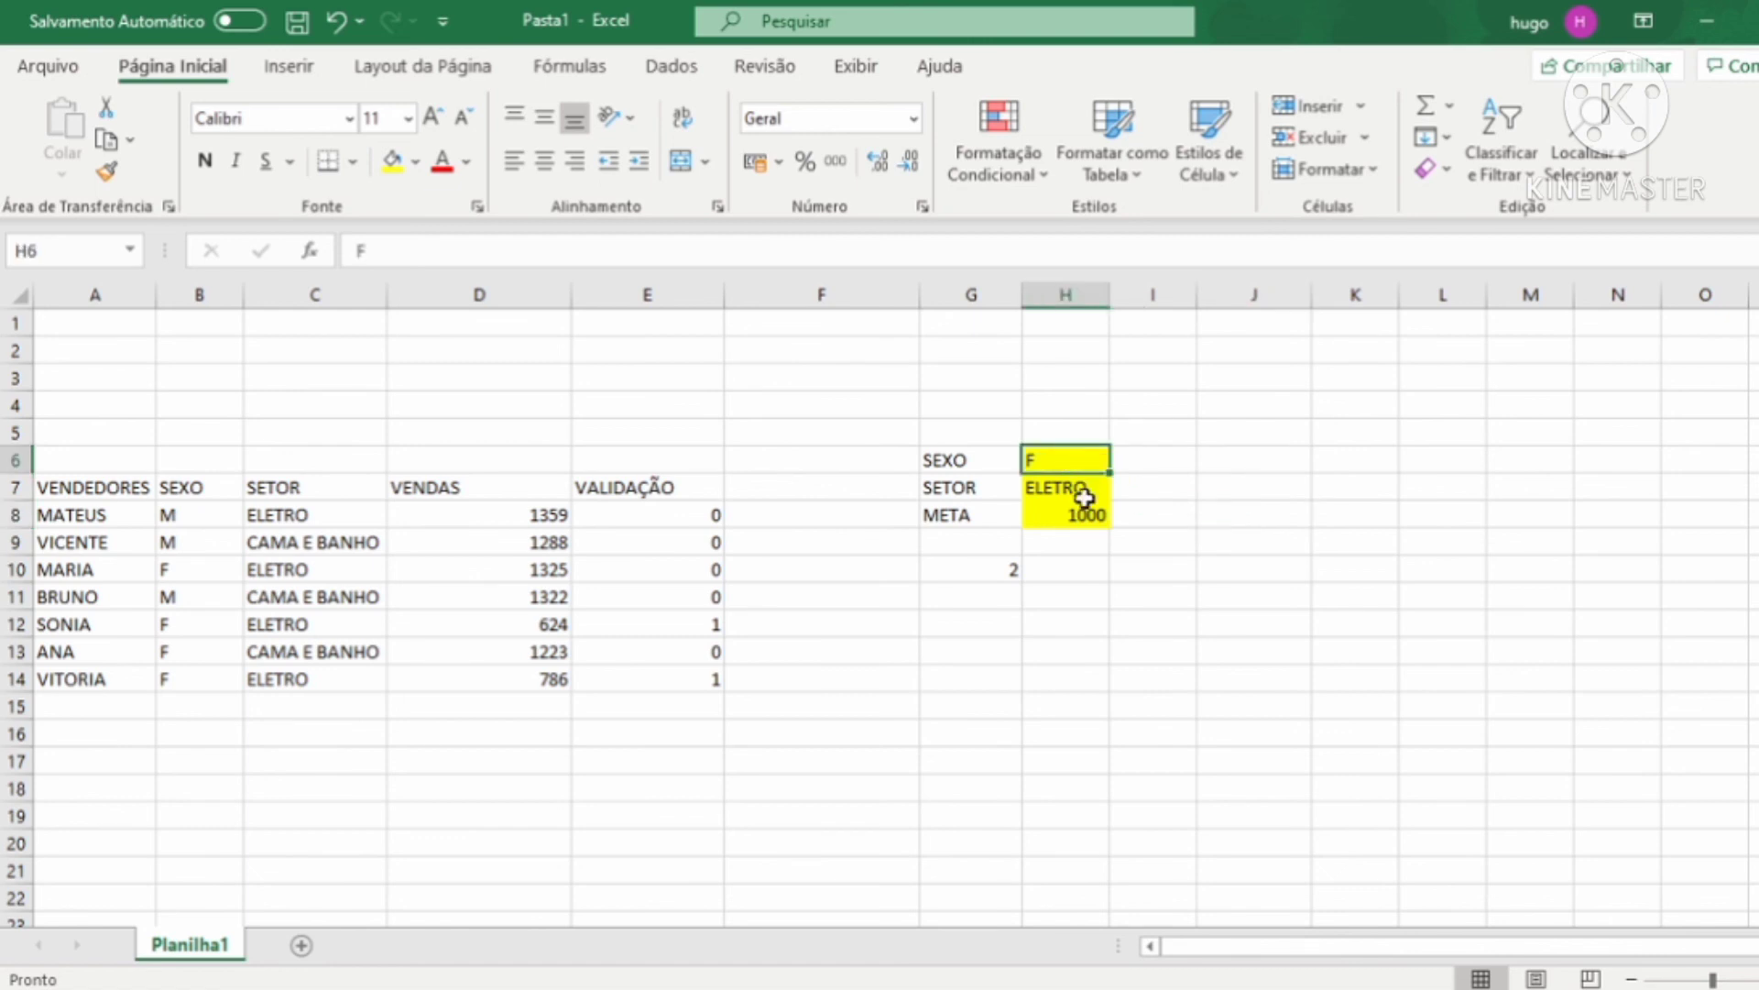
Set the META in H8 to 1500 and check the recalculated count in G10.
{"action": "left_click", "coordinate": [1082, 515]}
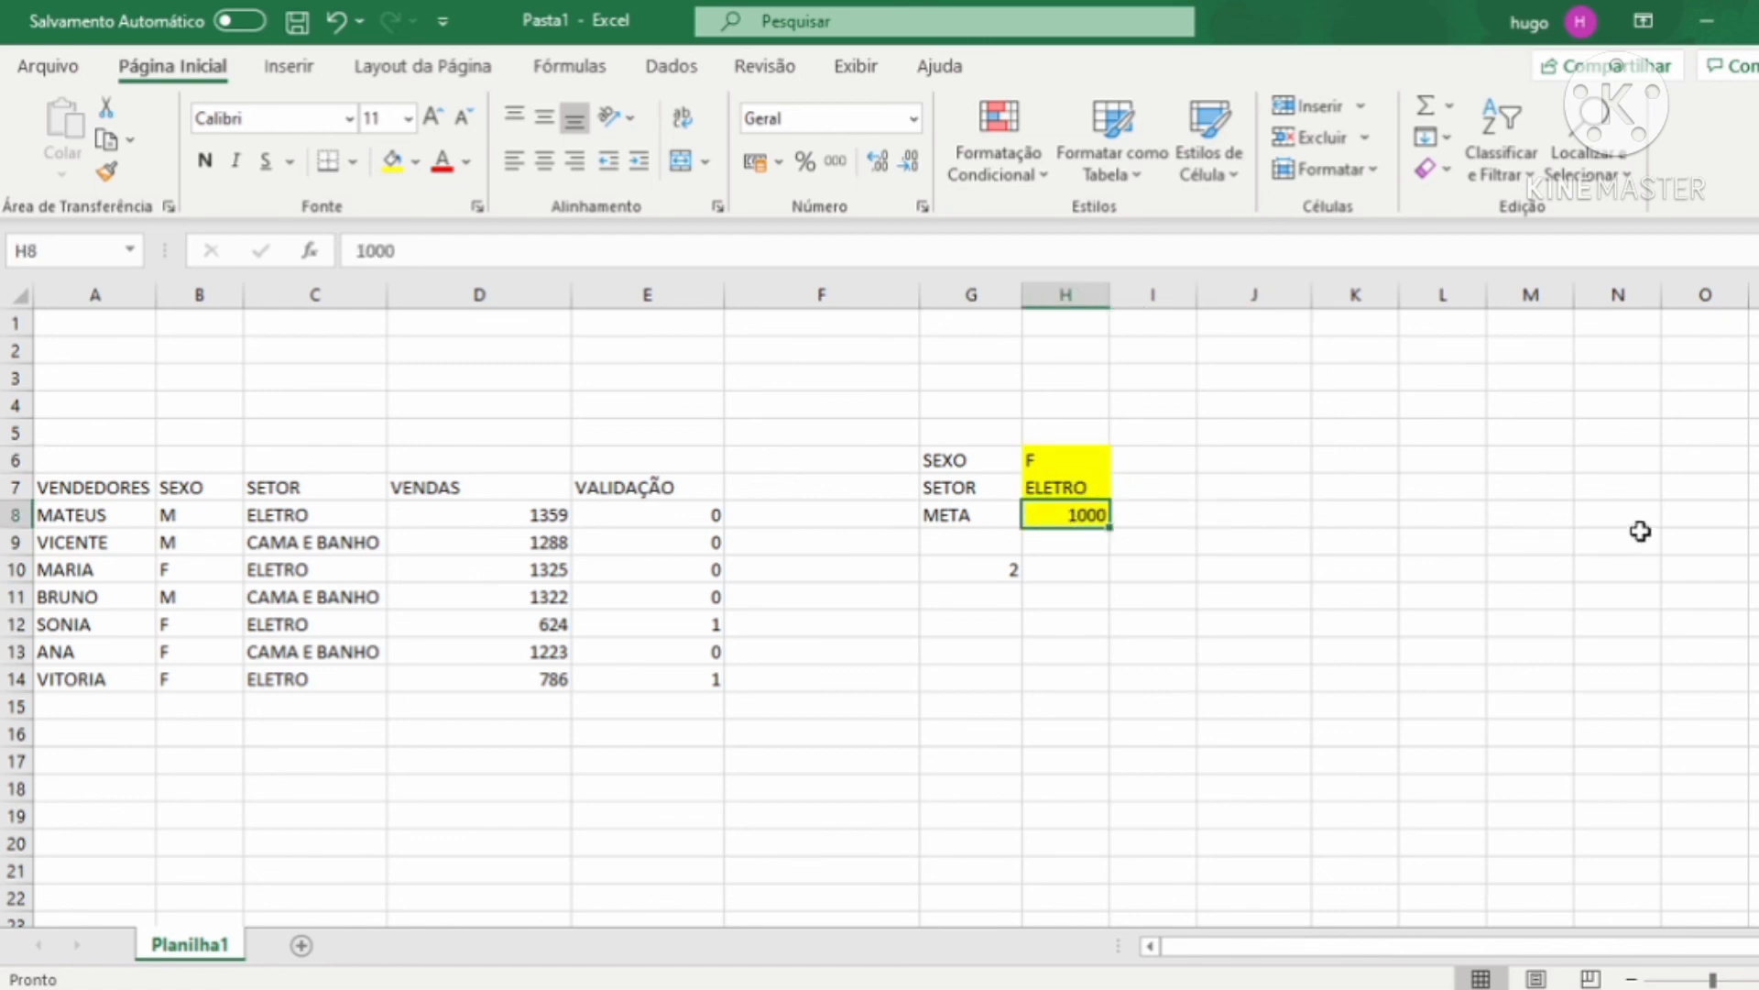
{"action": "type", "text": "15"}
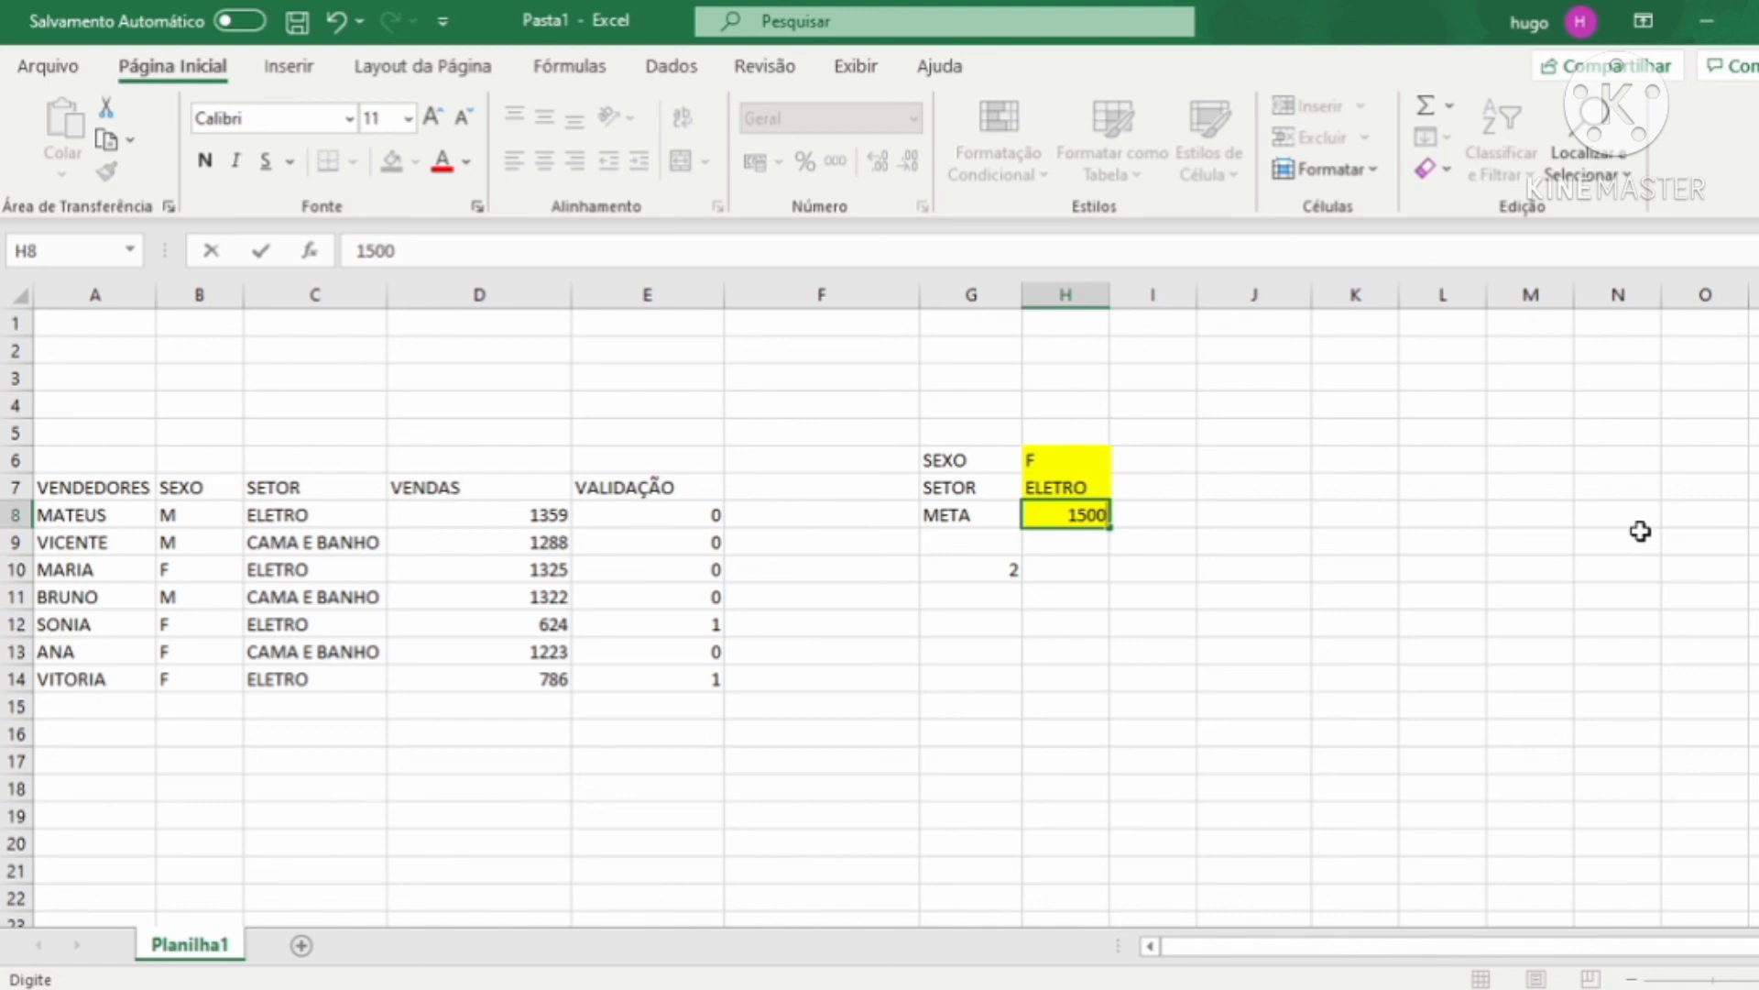
{"action": "key", "text": "Return"}
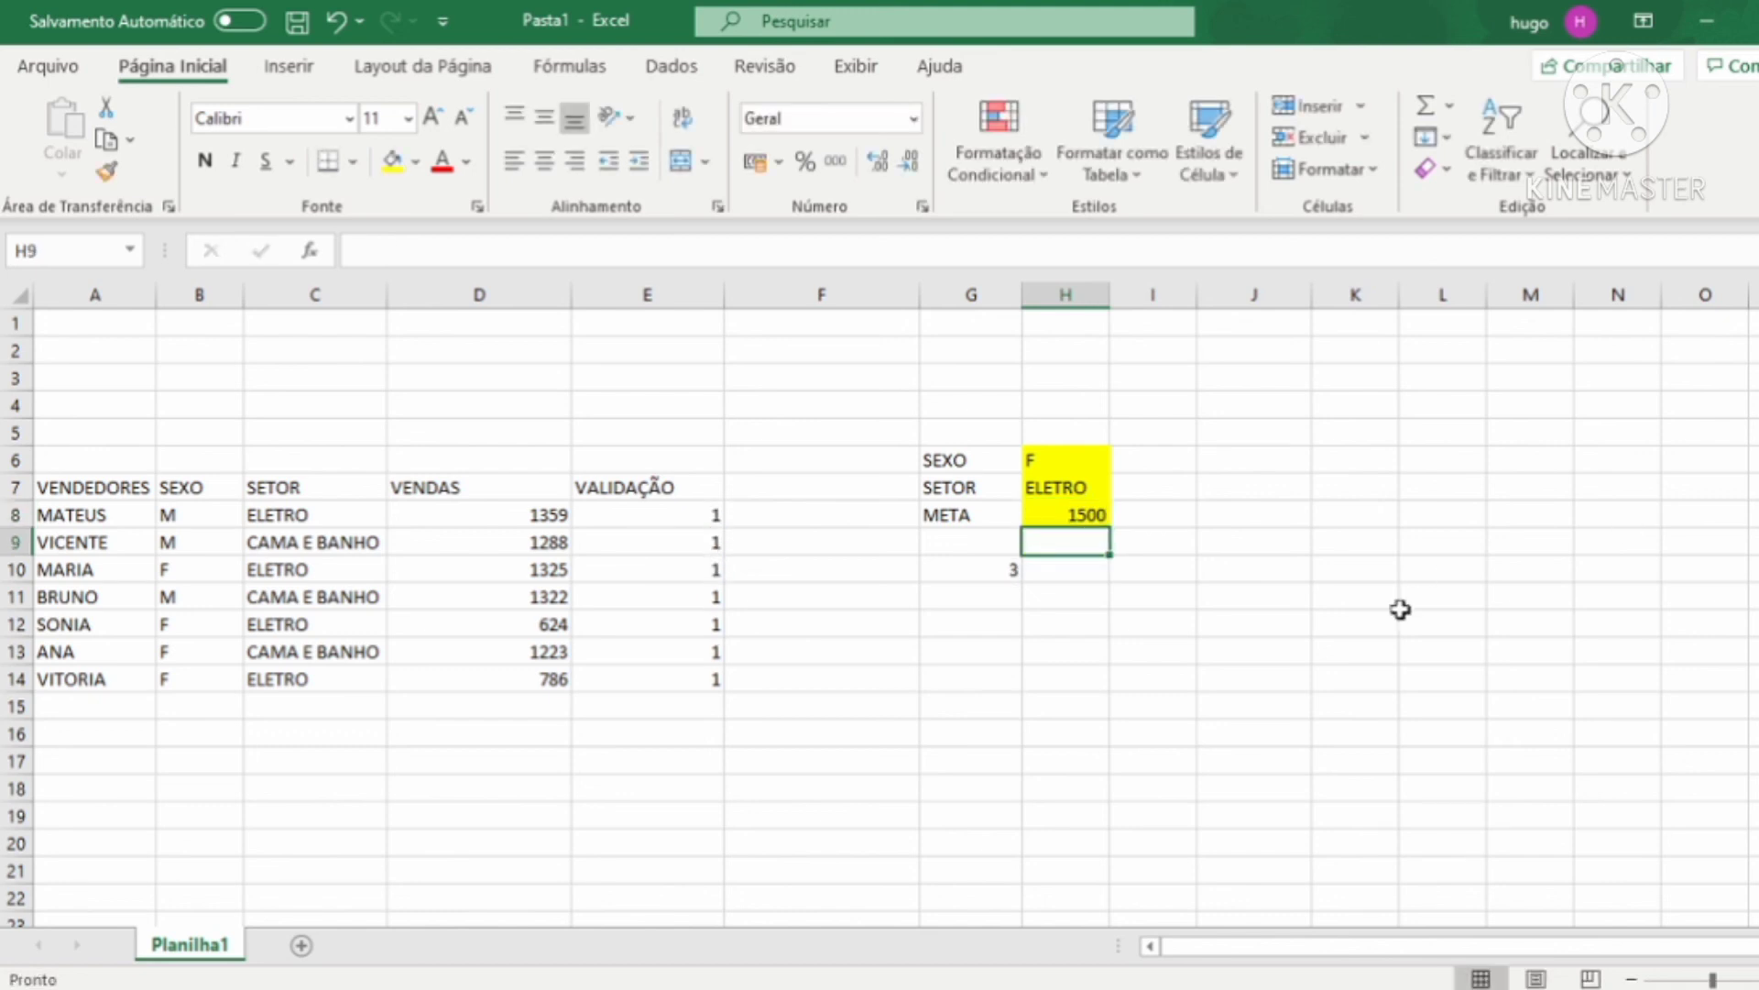
{"action": "left_click", "coordinate": [968, 572]}
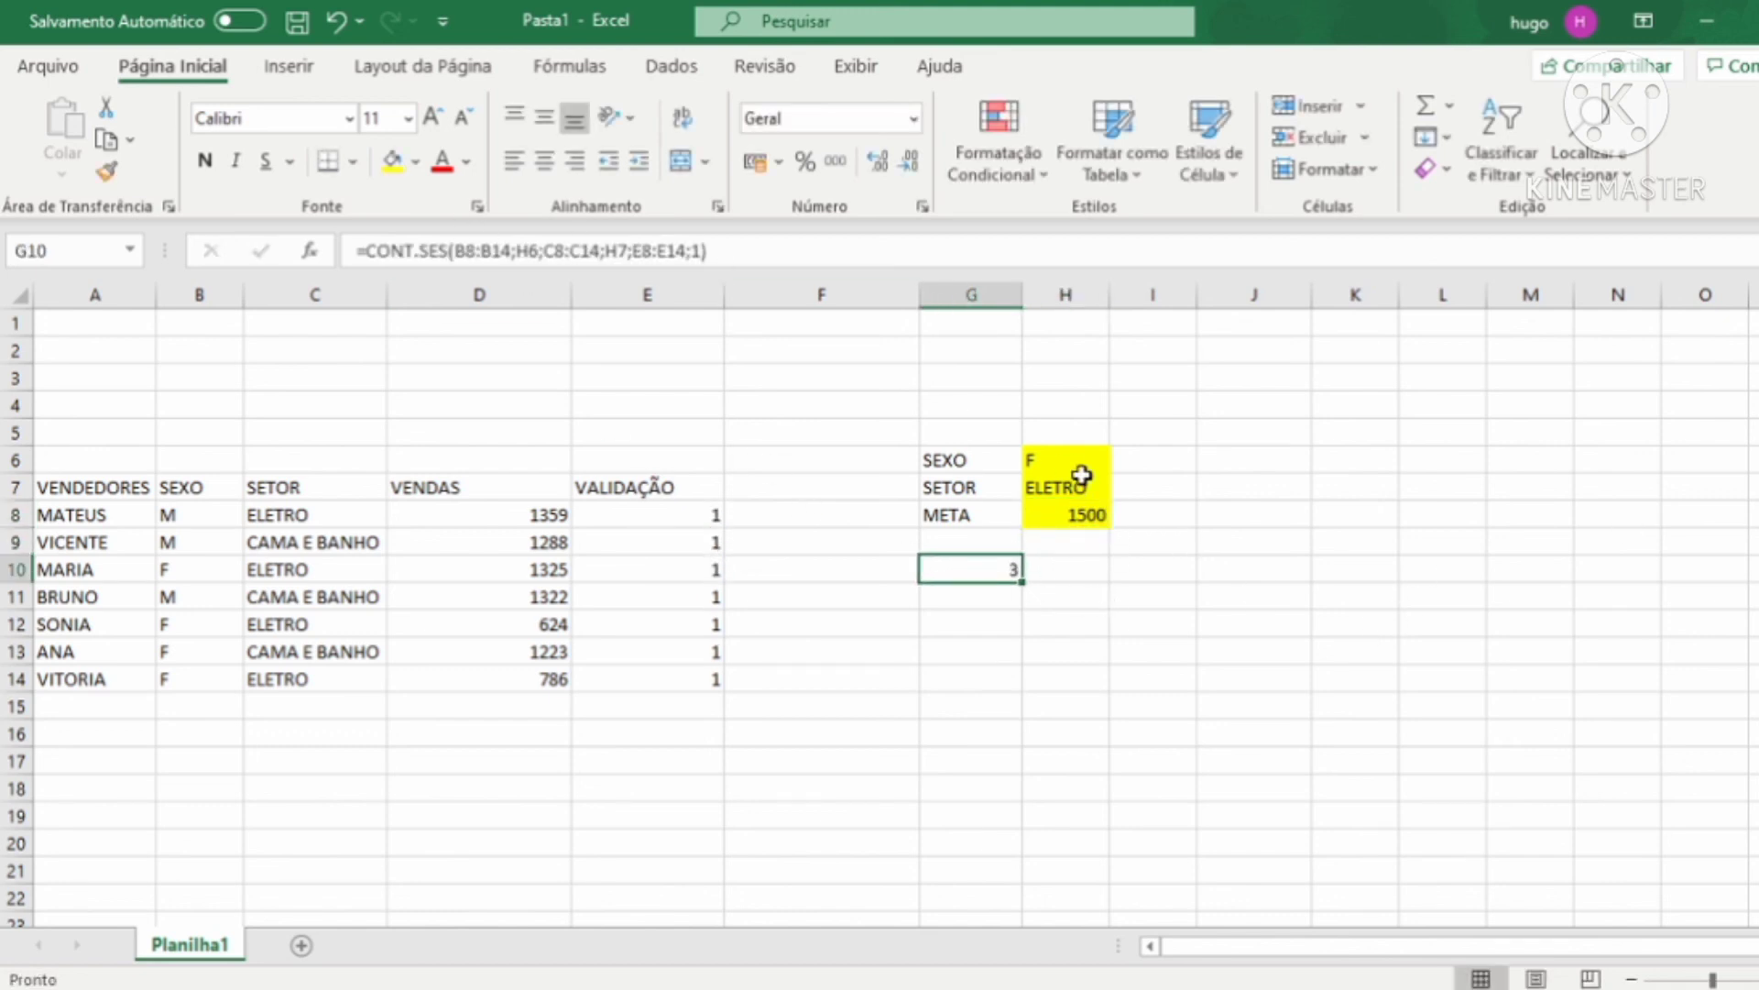
Try a META of 2000 in H8, and return it to 1500.
{"action": "left_click", "coordinate": [1081, 512]}
{"action": "type", "text": "2000"}
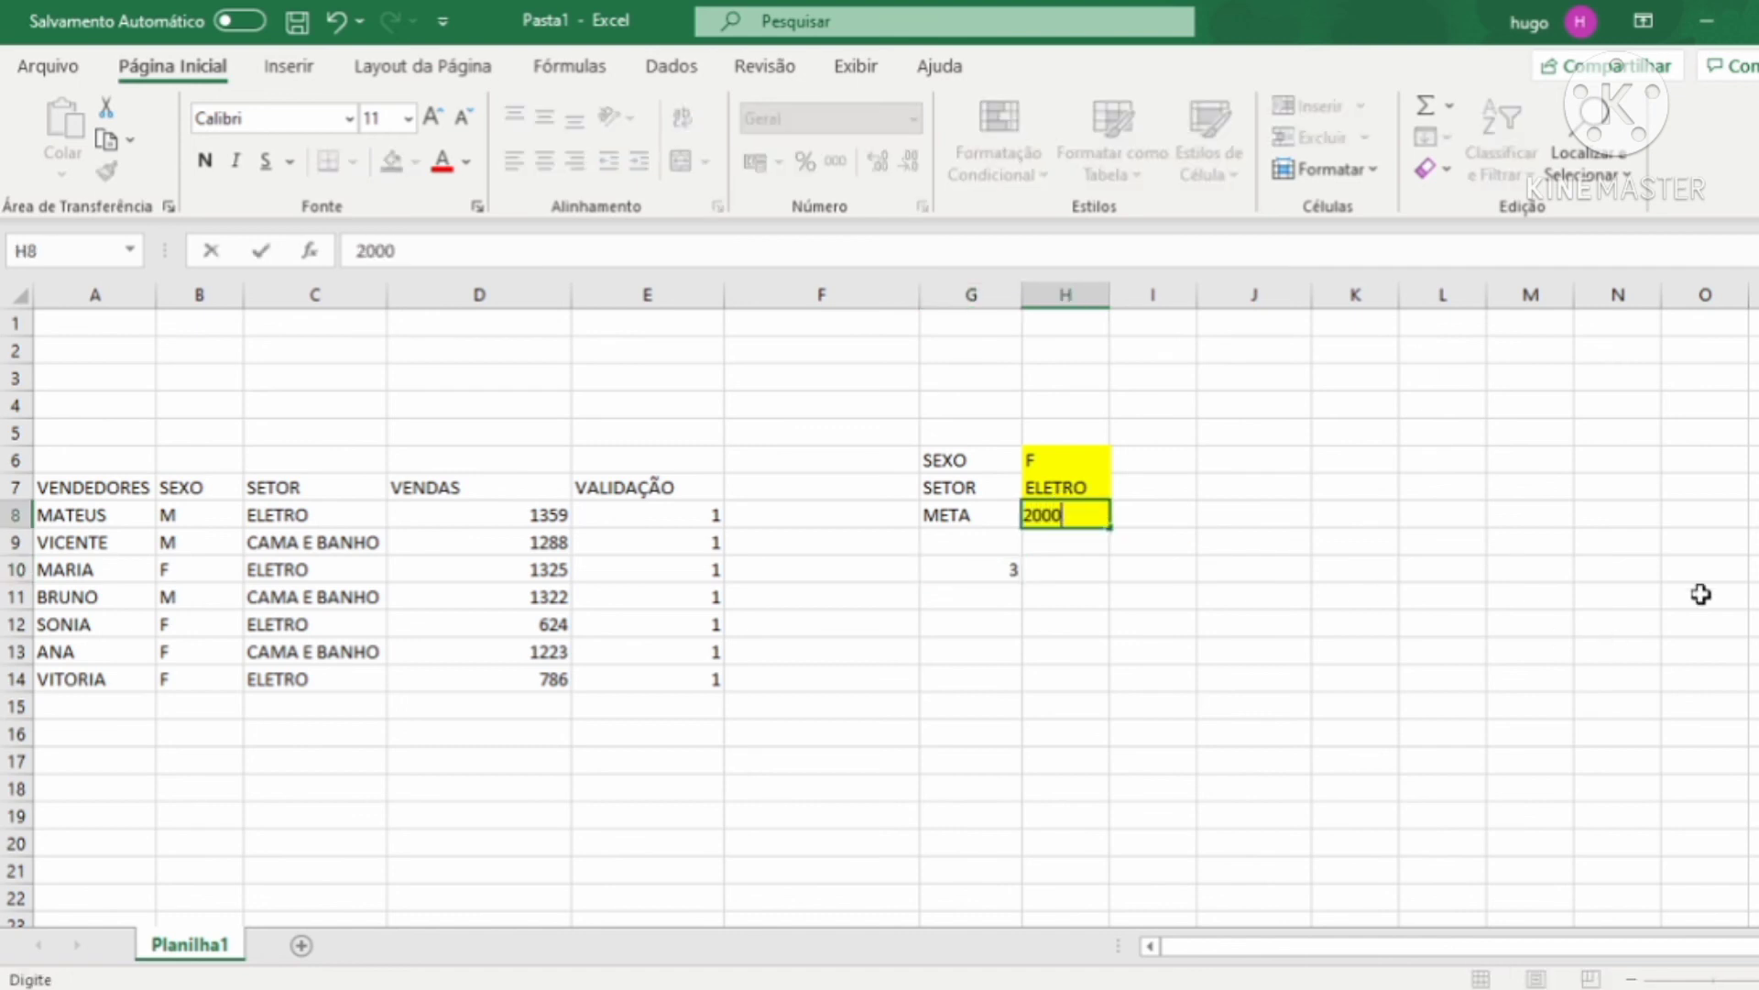
{"action": "key", "text": "Return"}
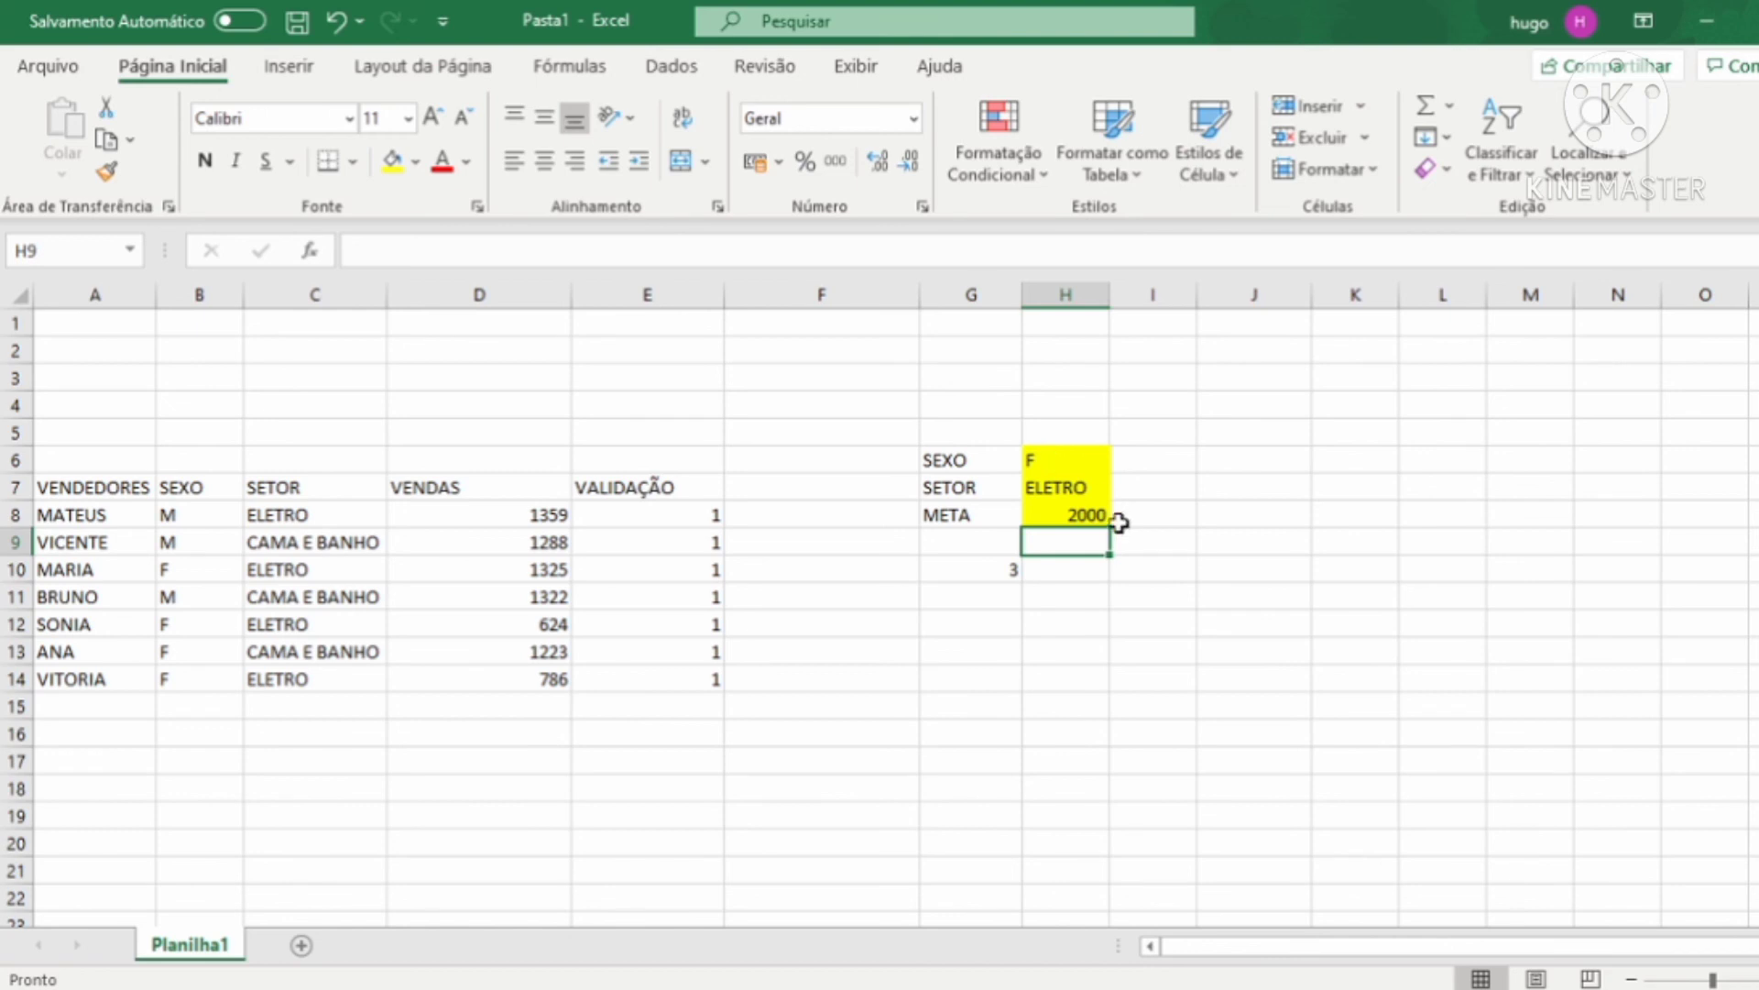
{"action": "left_click", "coordinate": [1080, 514]}
{"action": "type", "text": "1500"}
{"action": "key", "text": "Return"}
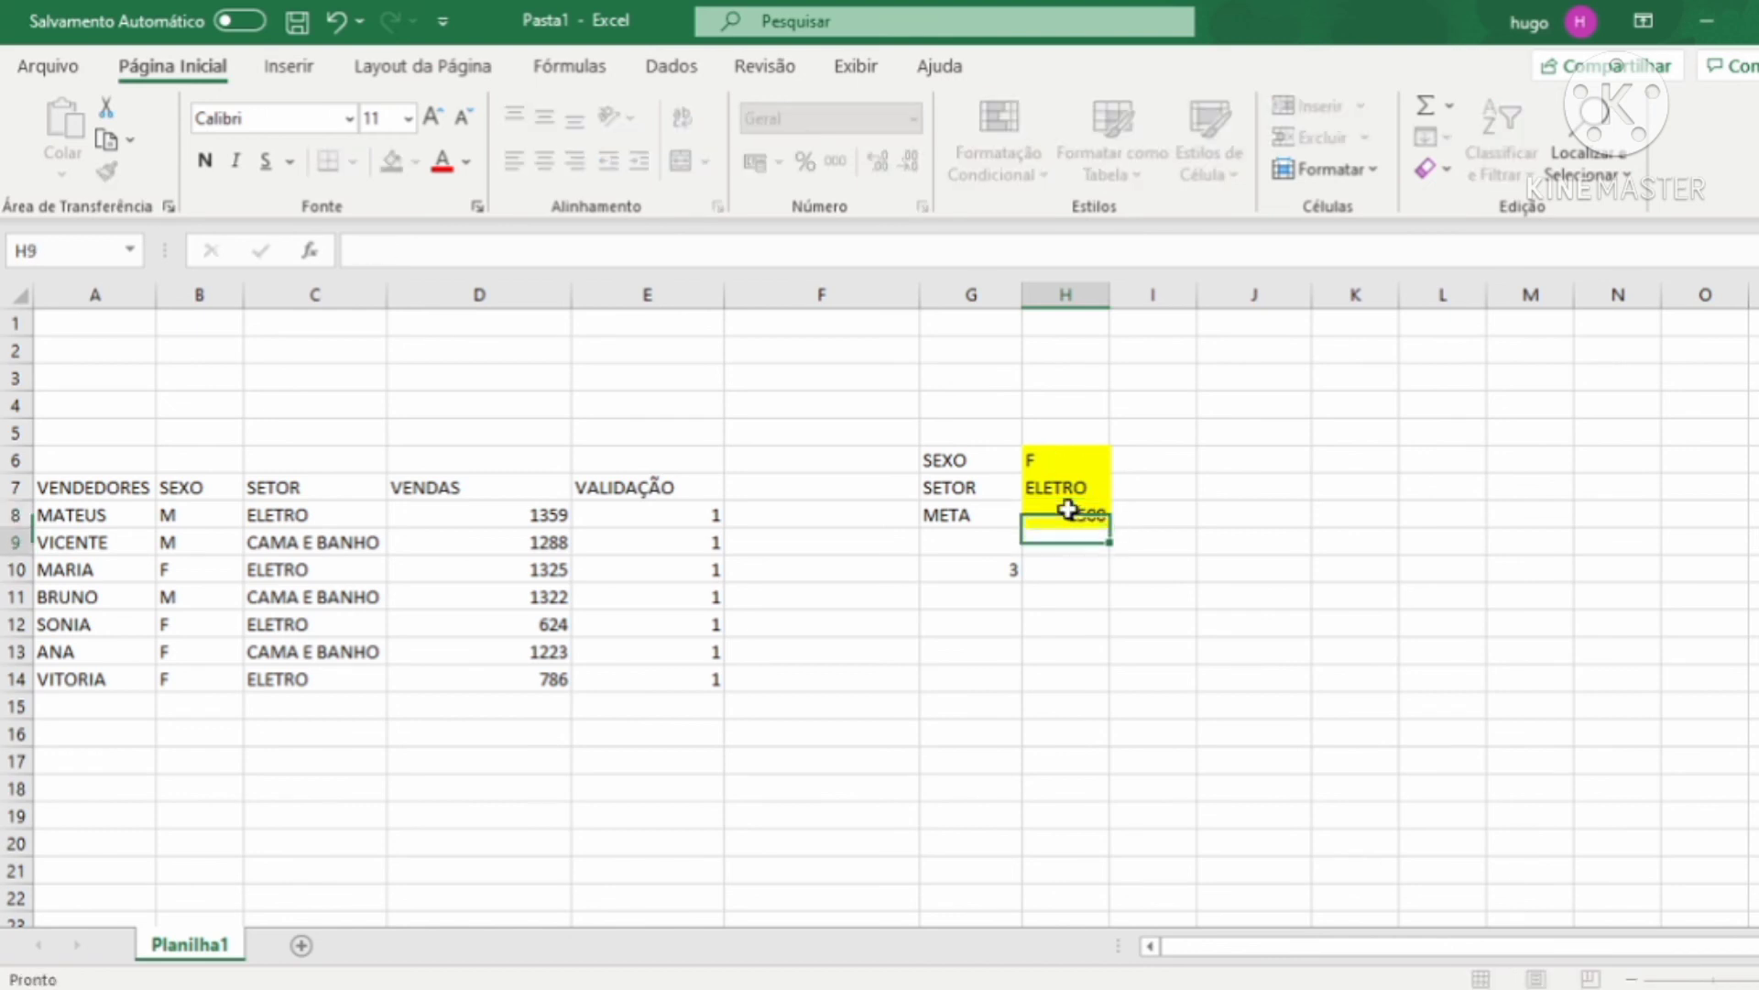
Set the SEXO criterion in H6 to M and check the count in G10 against the criteria in G6:H8.
{"action": "left_click", "coordinate": [1080, 460]}
{"action": "type", "text": "M"}
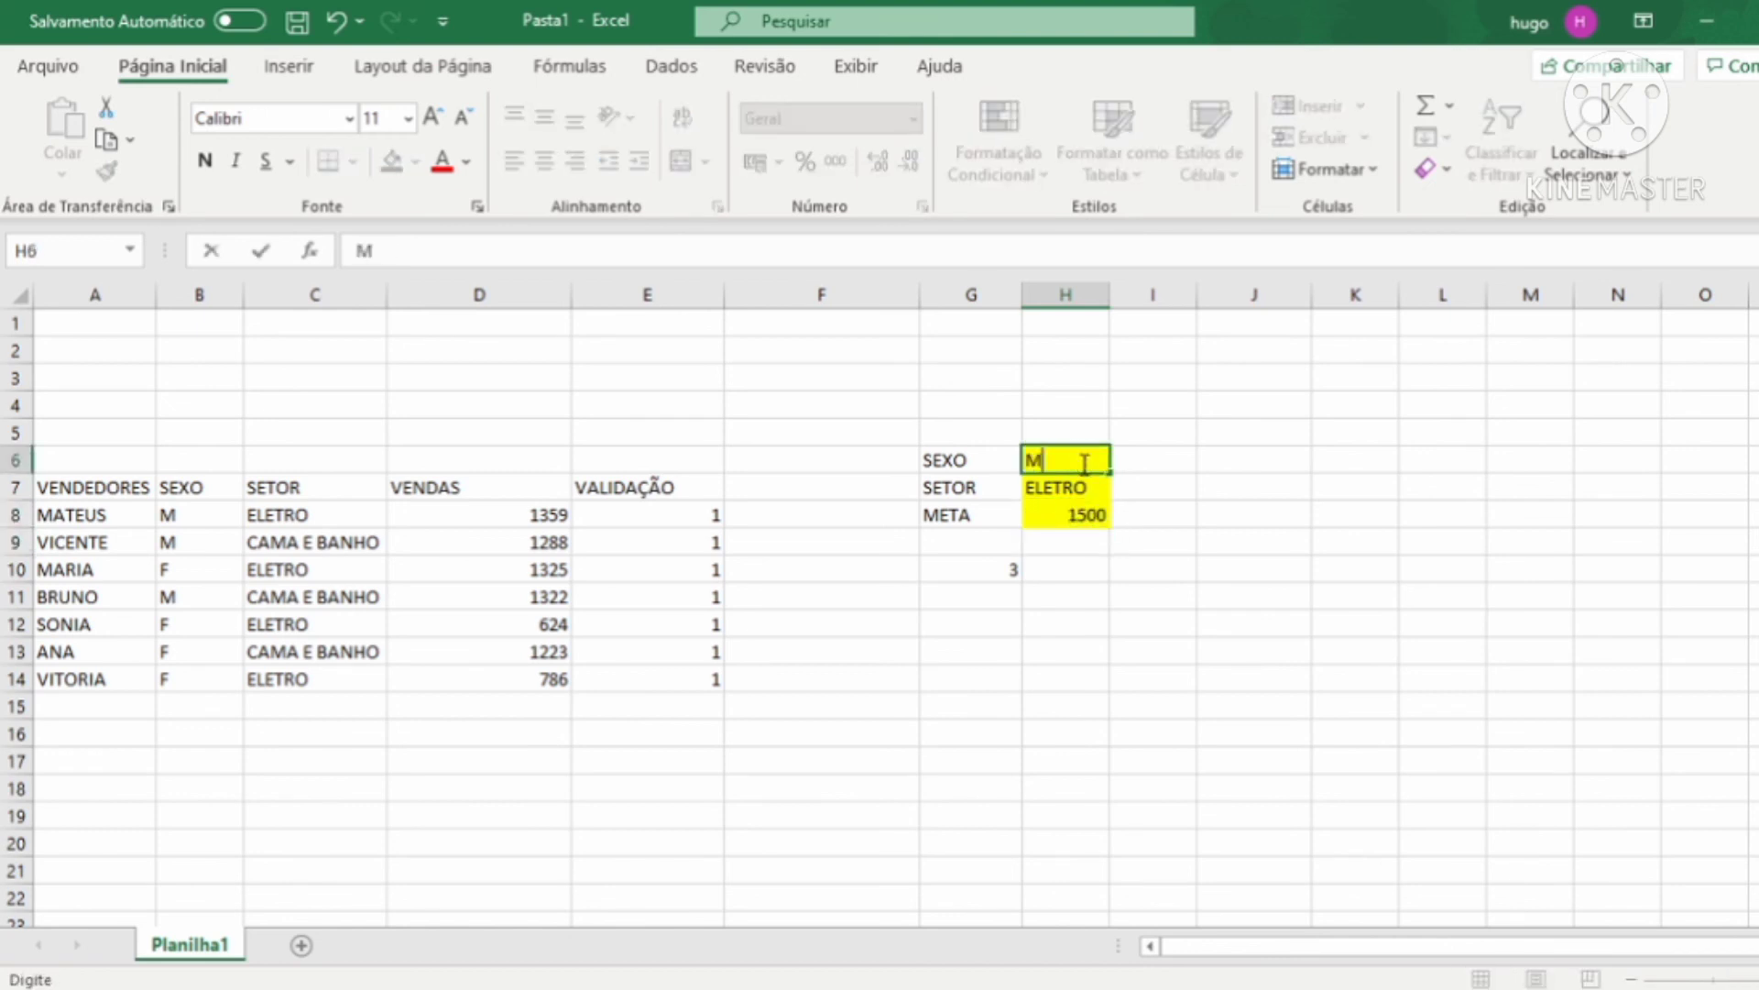
{"action": "key", "text": "Return"}
{"action": "left_click", "coordinate": [1008, 568]}
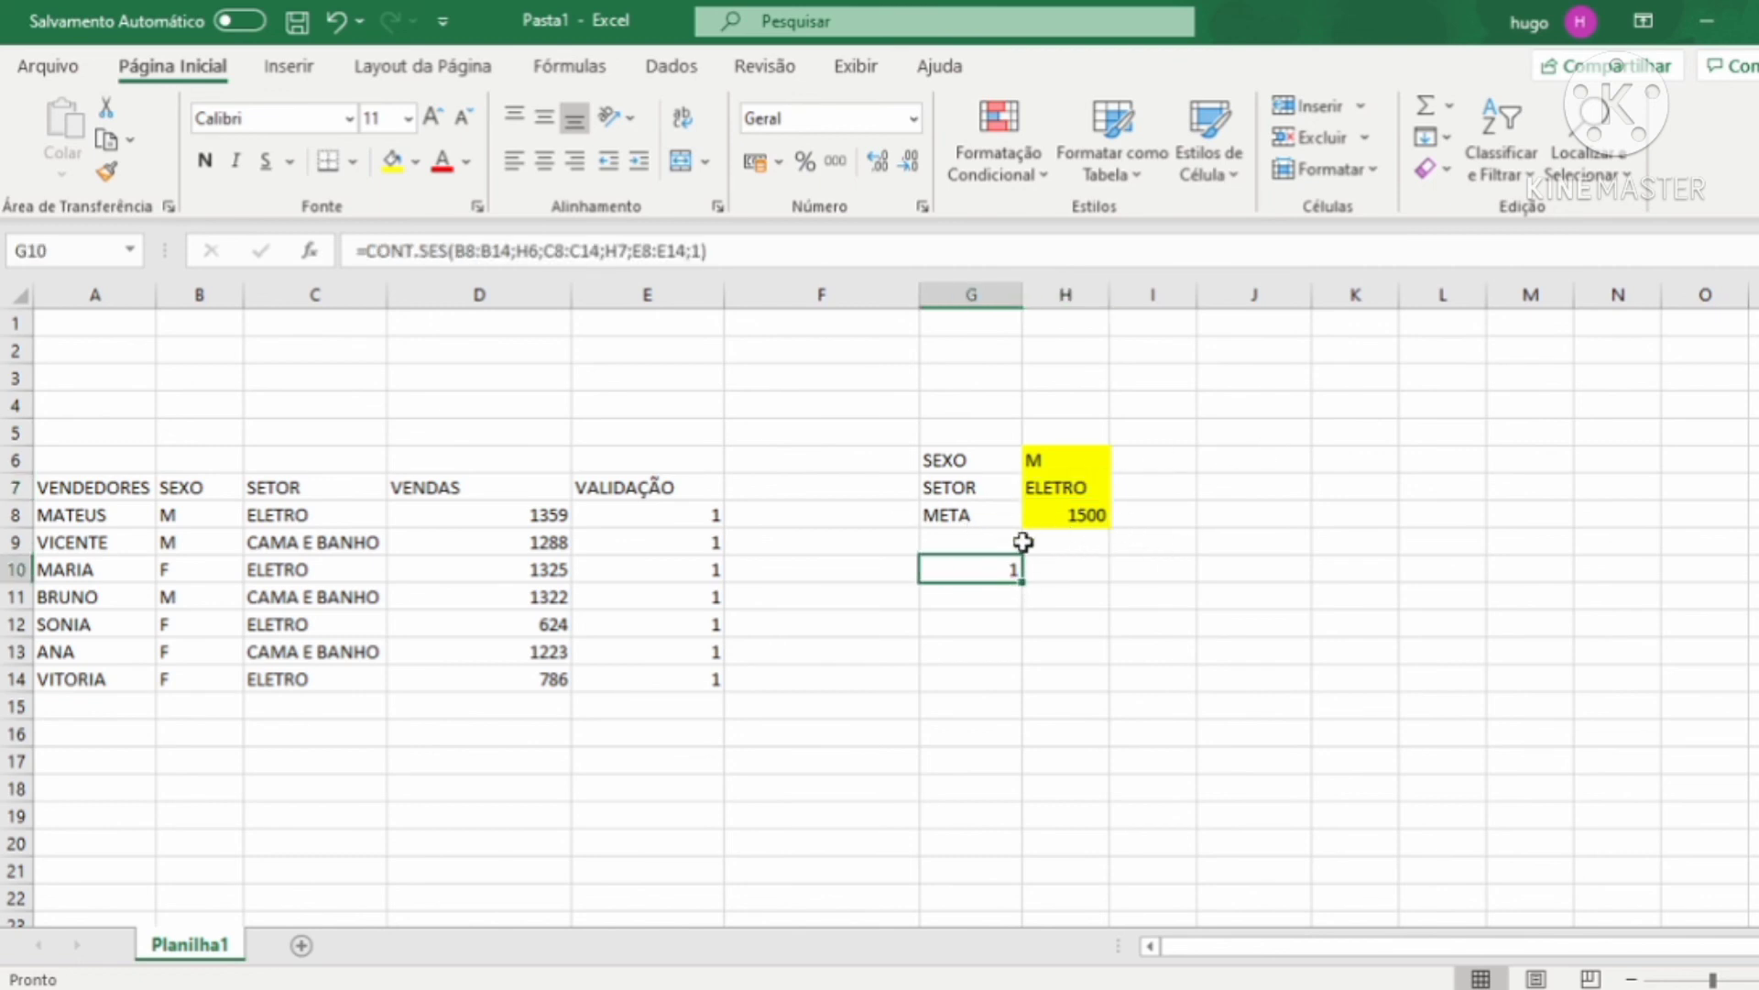
{"action": "left_click_drag", "start_coordinate": [928, 444], "coordinate": [1070, 503]}
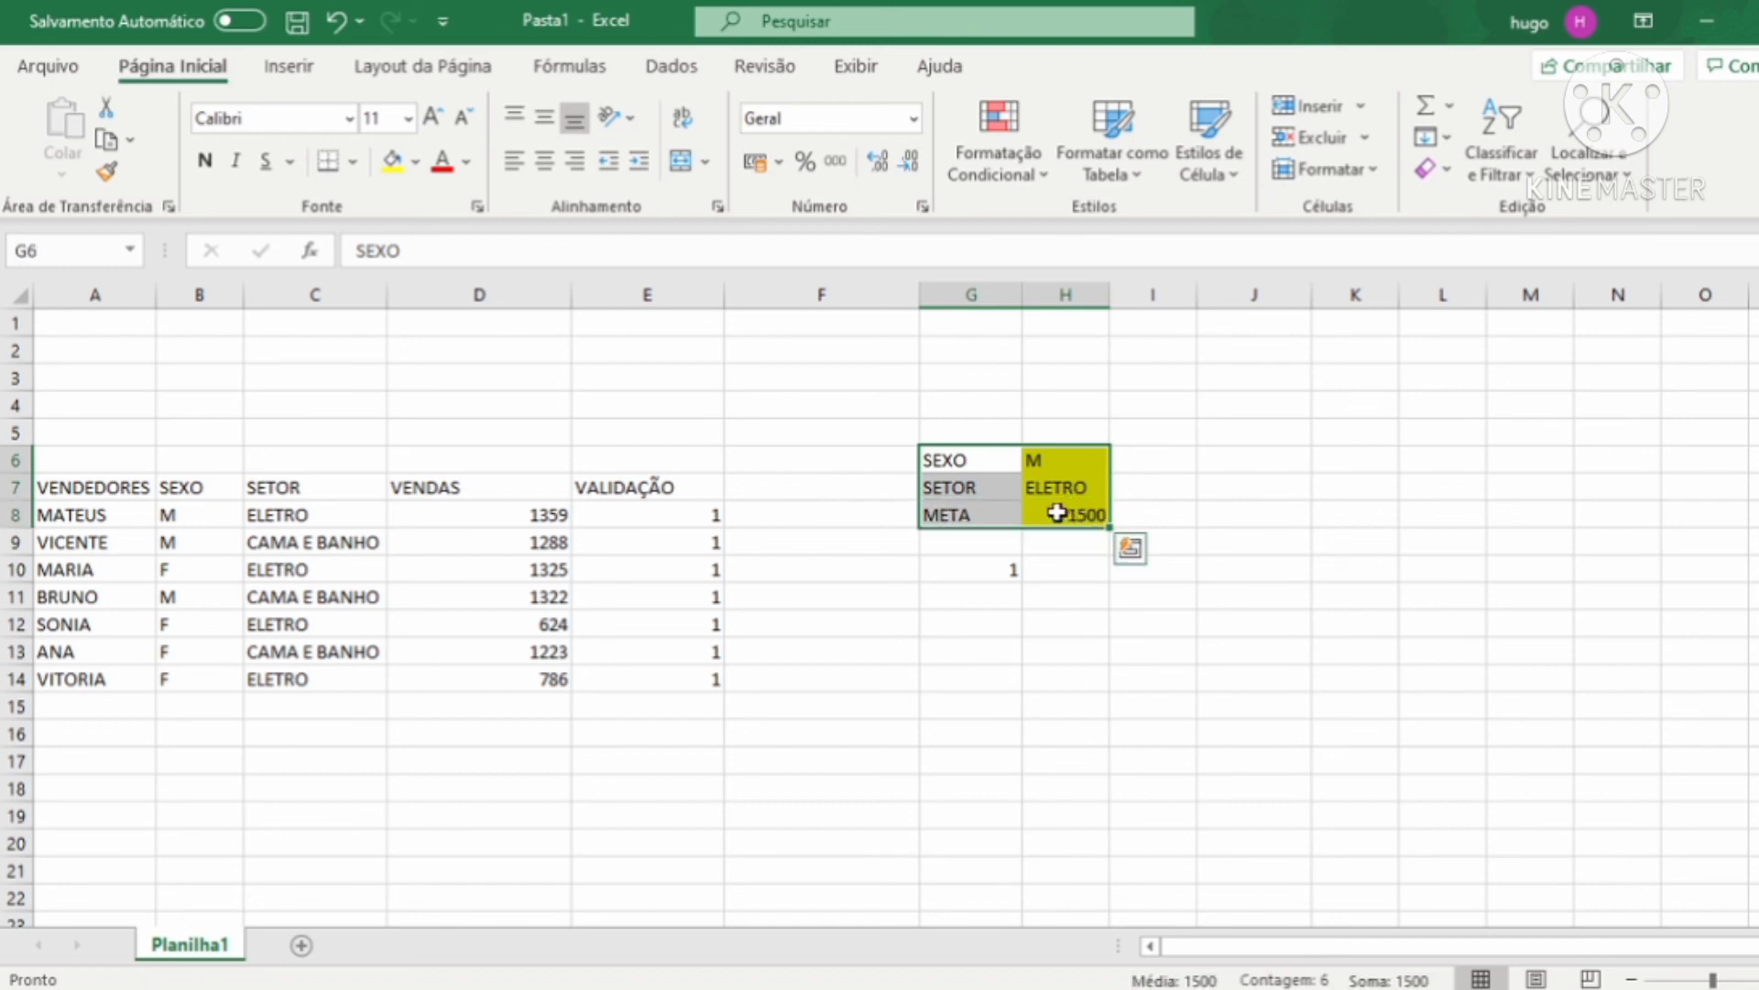